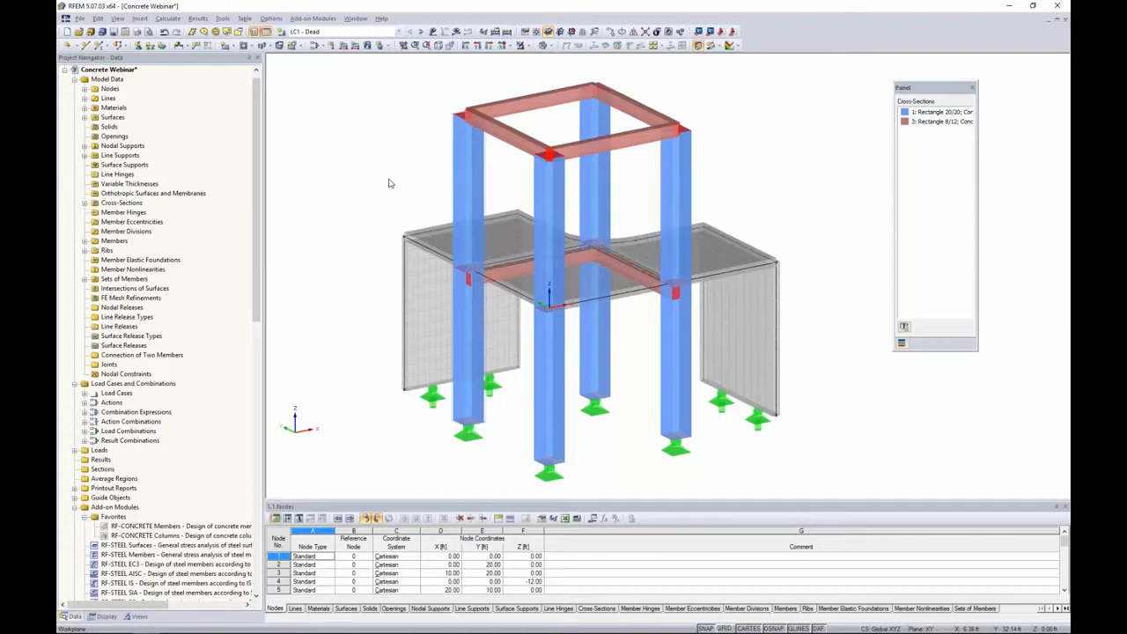
# - Review the model's general data, including the ASCE 7-10 standard, the automatic load combinations and the local z-axis orientation
pyautogui.keyDown('ctrl'); pyautogui.moveTo(391, 183); pyautogui.dragTo(361, 161, button='middle'); pyautogui.keyUp('ctrl')
pyautogui.rightClick(120, 71)
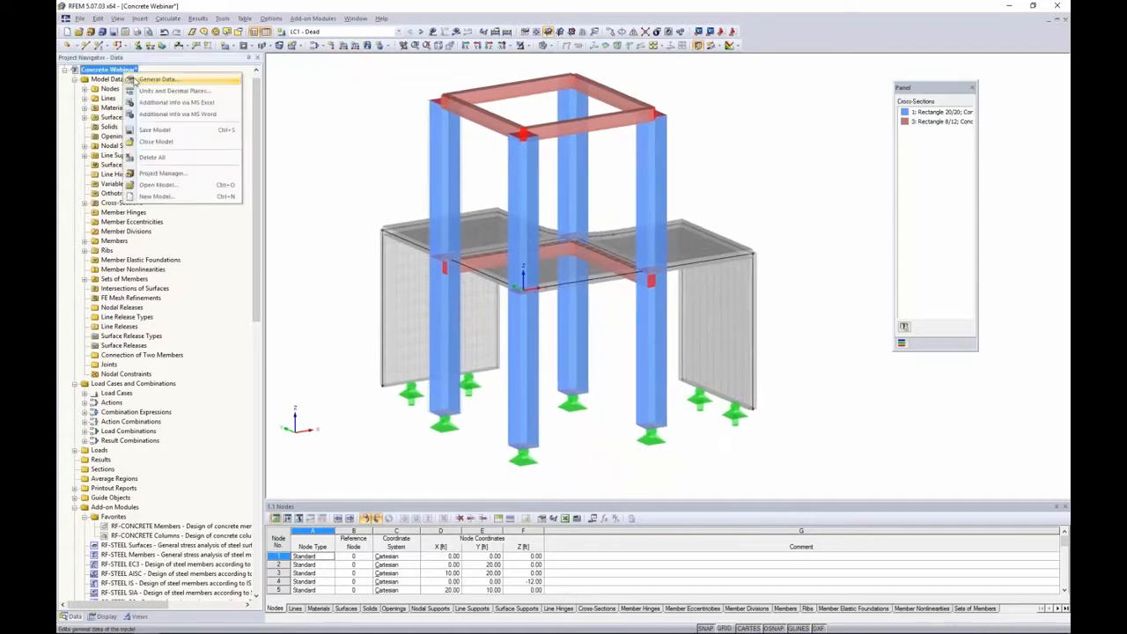
pyautogui.click(134, 78)
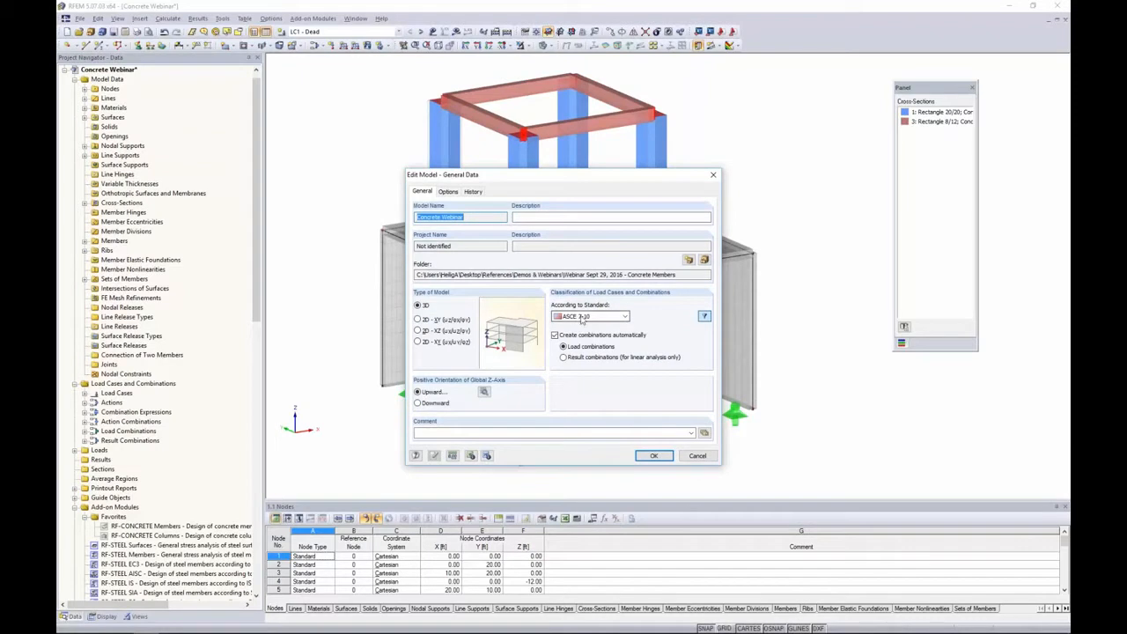
pyautogui.click(563, 345)
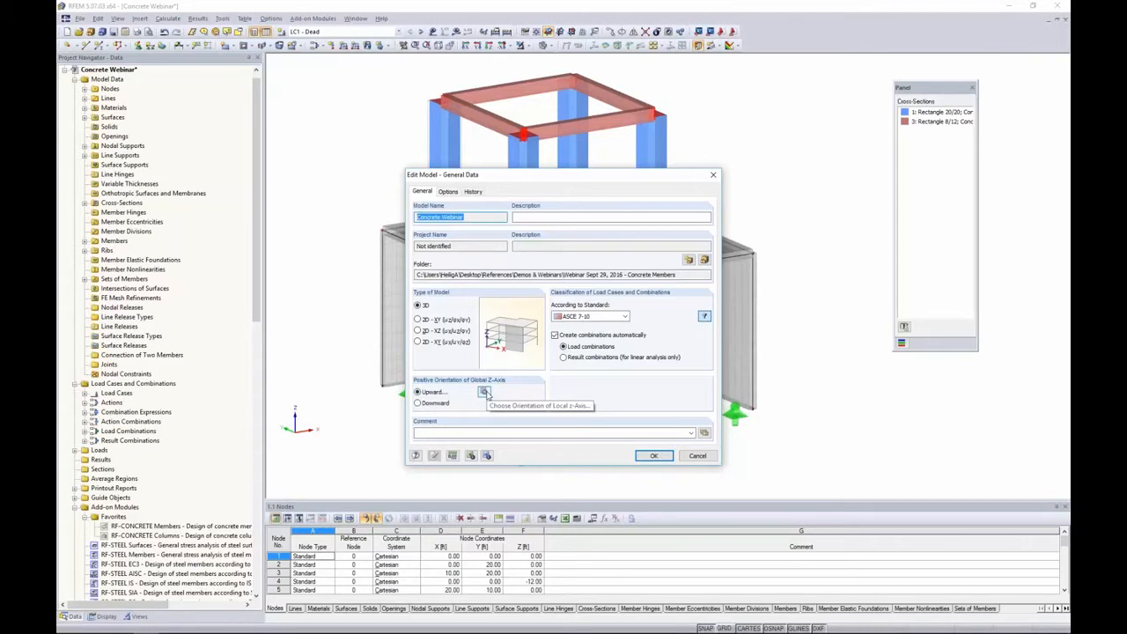
pyautogui.click(484, 393)
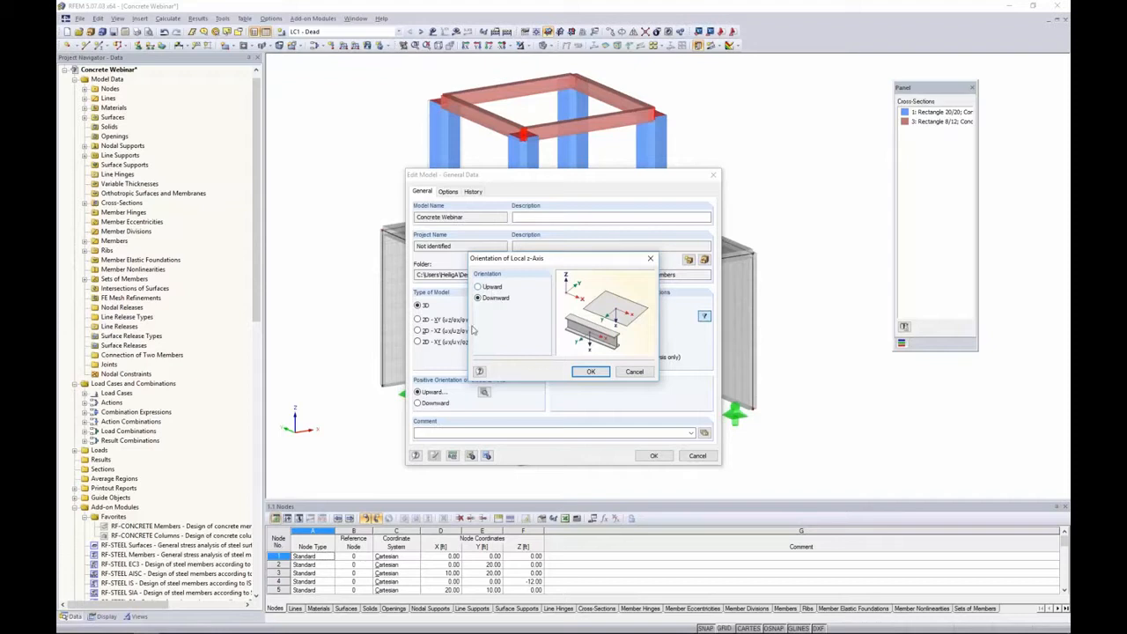
pyautogui.click(589, 373)
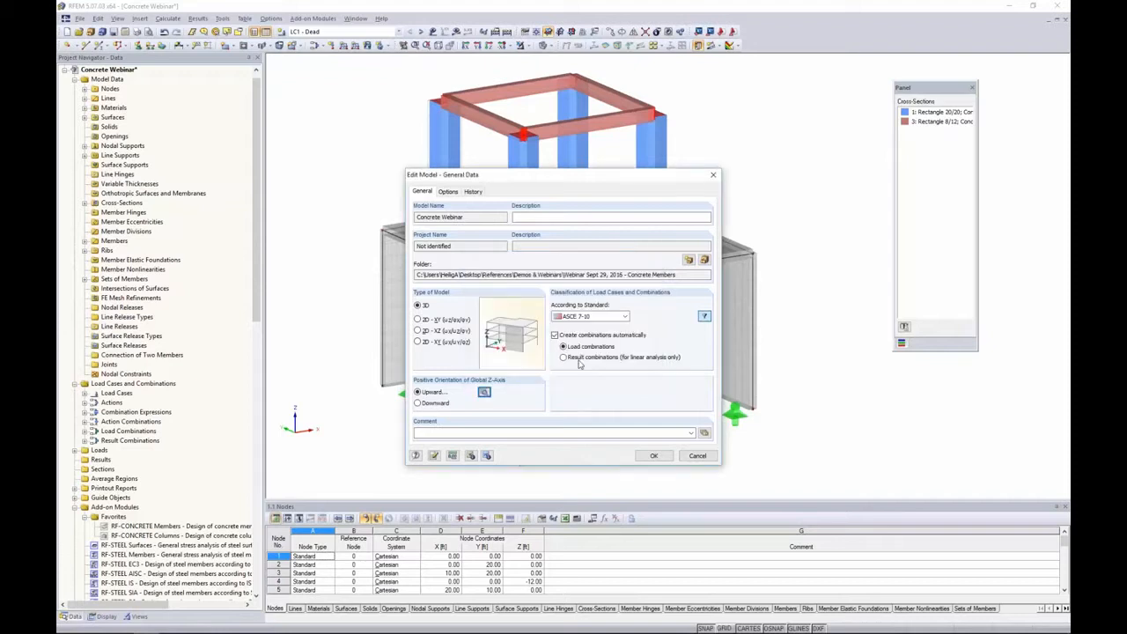
pyautogui.click(698, 455)
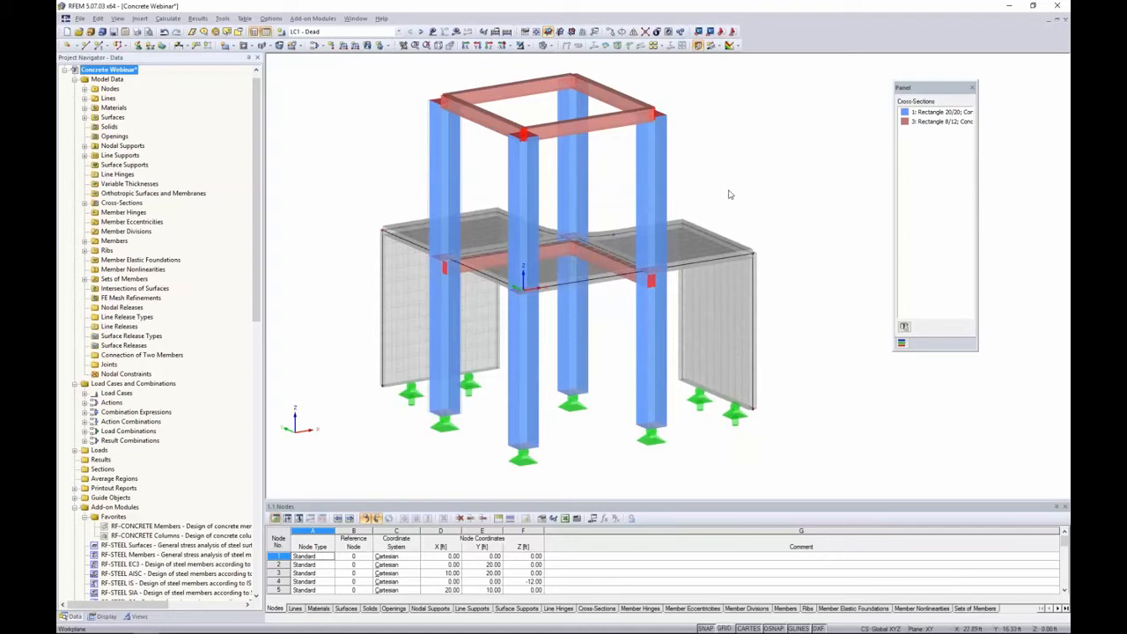
# - Open the floor beam beneath the slab between the rear and right columns for editing and choose Rib as its member type
pyautogui.keyDown('ctrl'); pyautogui.moveTo(715, 184); pyautogui.dragTo(706, 184, button='middle'); pyautogui.keyUp('ctrl')
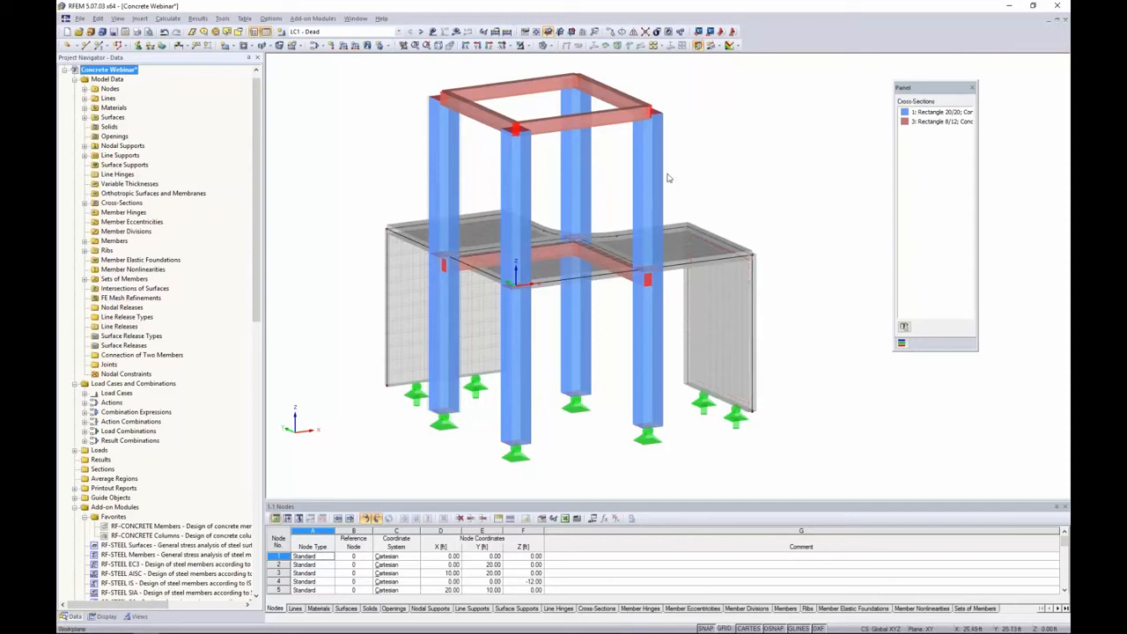
pyautogui.doubleClick(626, 280)
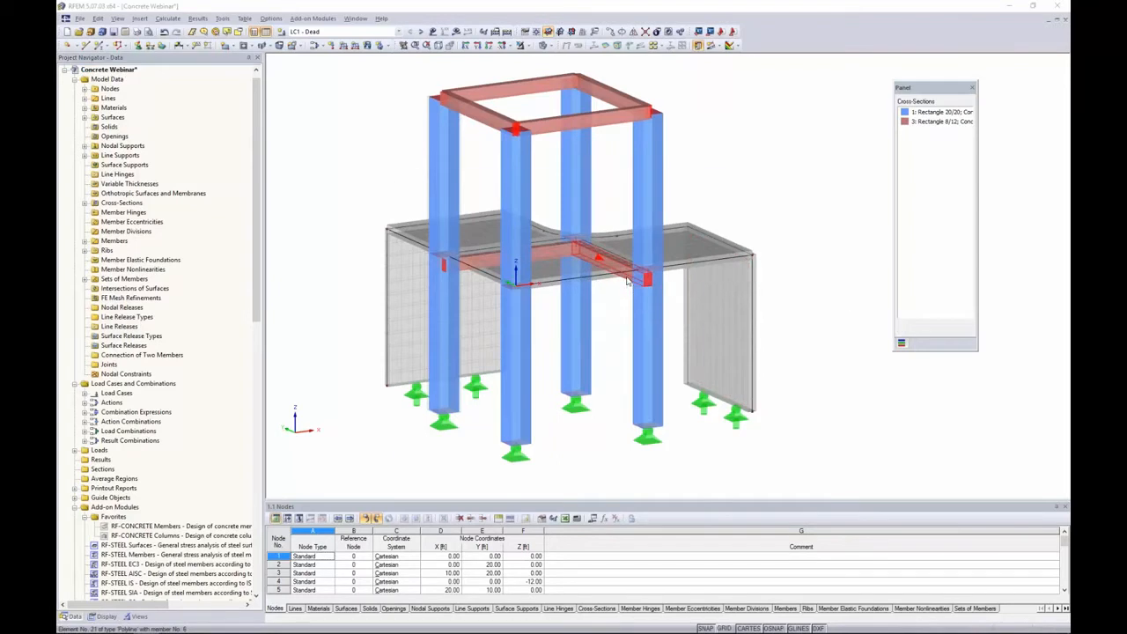
pyautogui.click(459, 192)
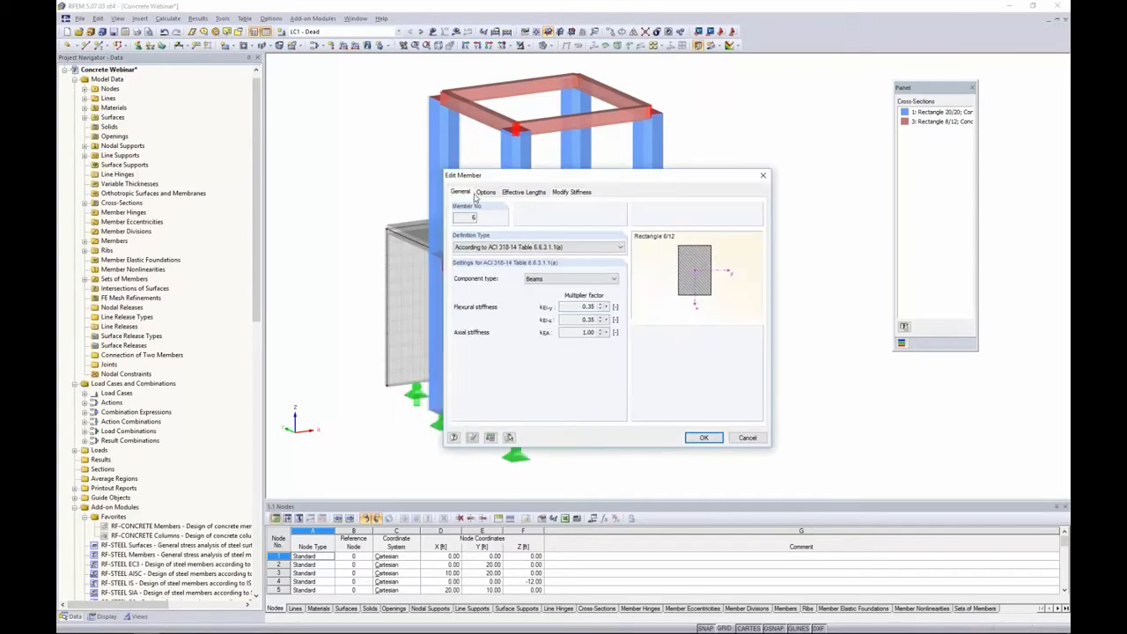
pyautogui.moveTo(521, 180); pyautogui.dragTo(646, 200)
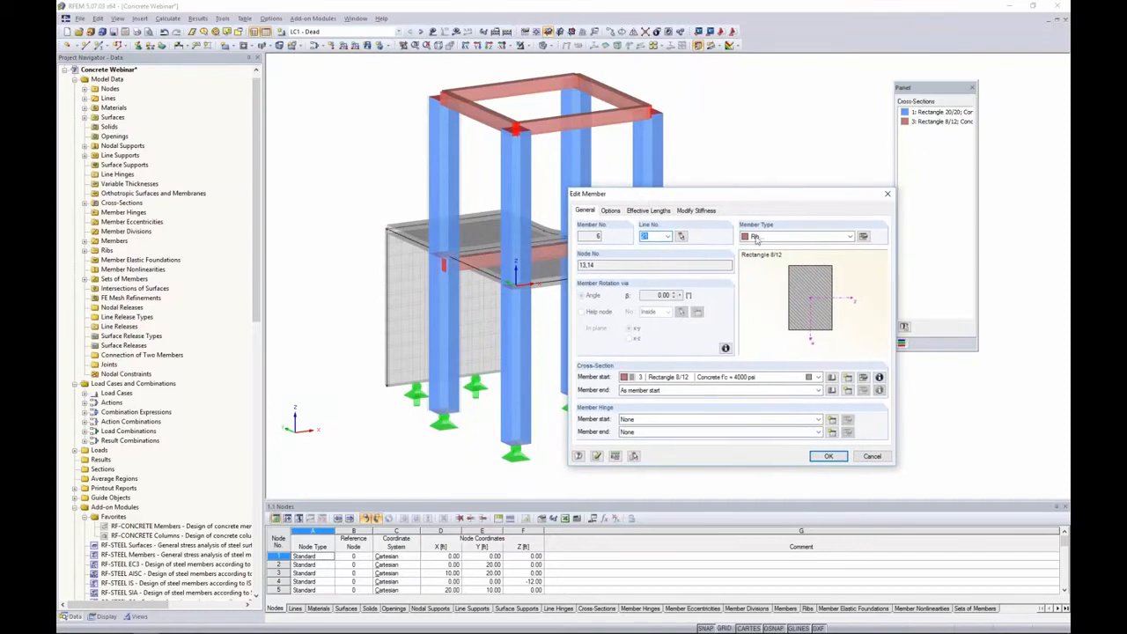
pyautogui.click(850, 238)
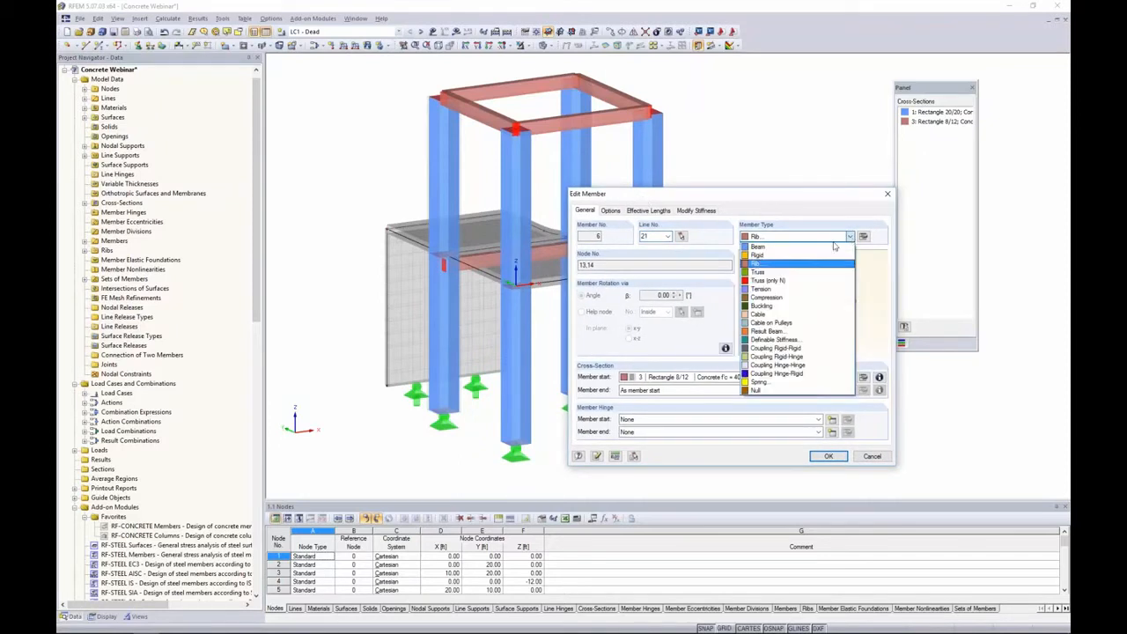
pyautogui.click(794, 264)
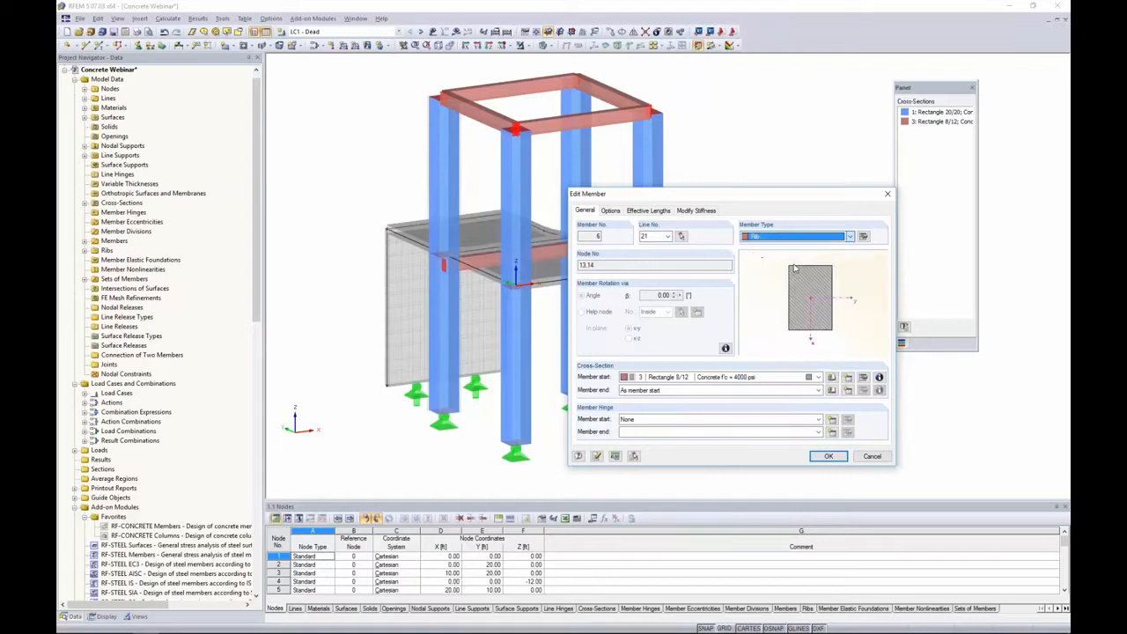
# - Set the rib's integration widths b1 and b2 to L/6 on both sides and apply the member changes
pyautogui.click(863, 238)
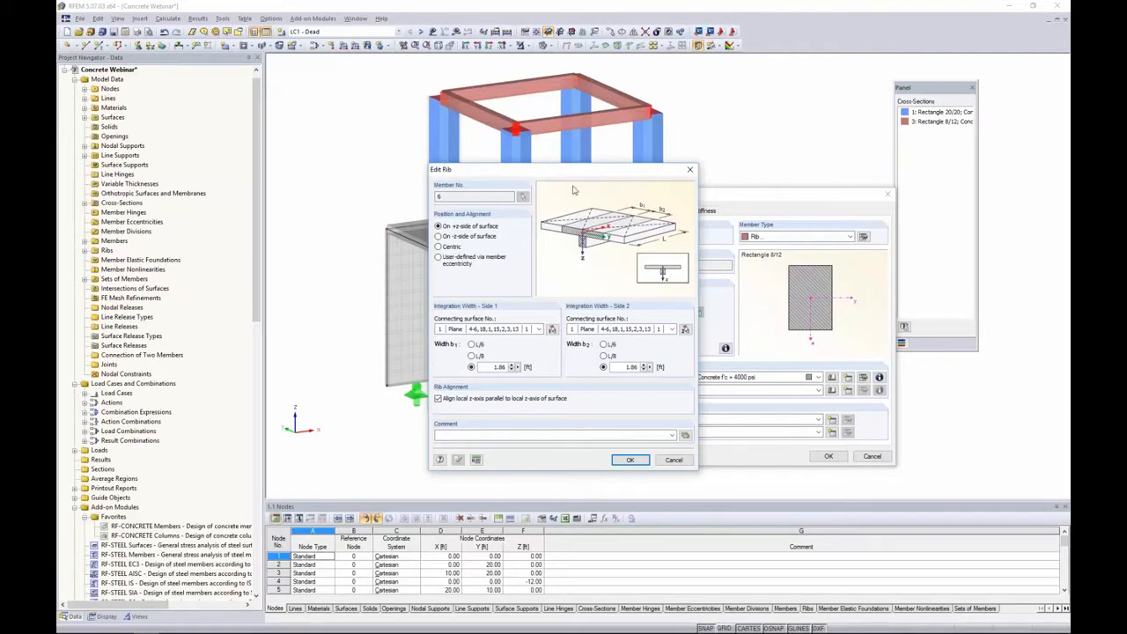
pyautogui.moveTo(575, 173); pyautogui.dragTo(719, 173)
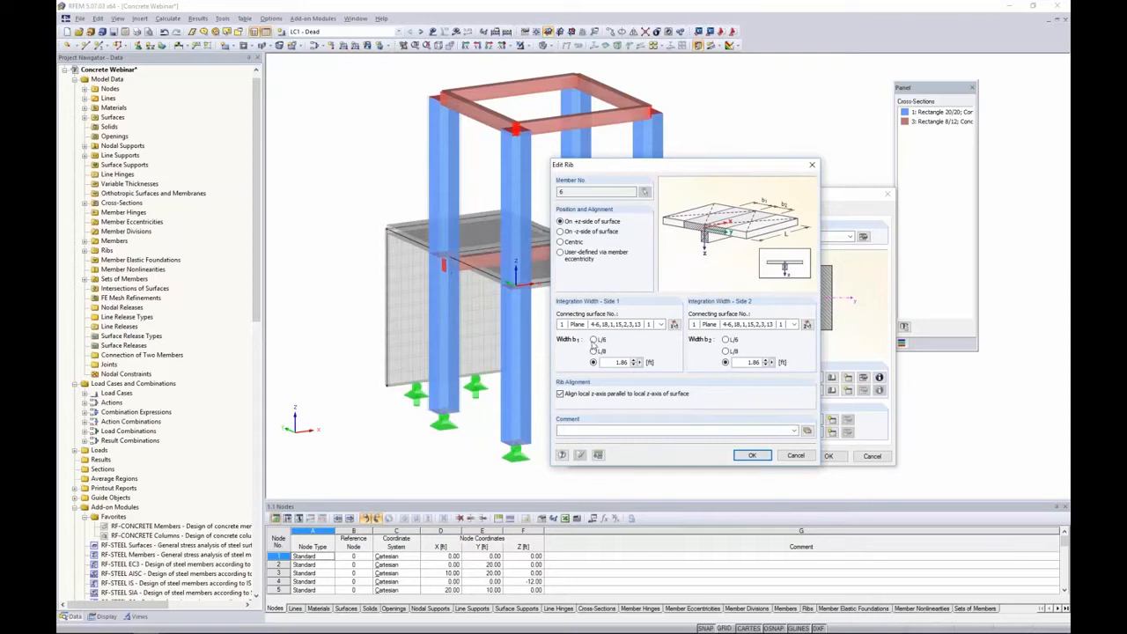
pyautogui.click(593, 339)
pyautogui.click(725, 340)
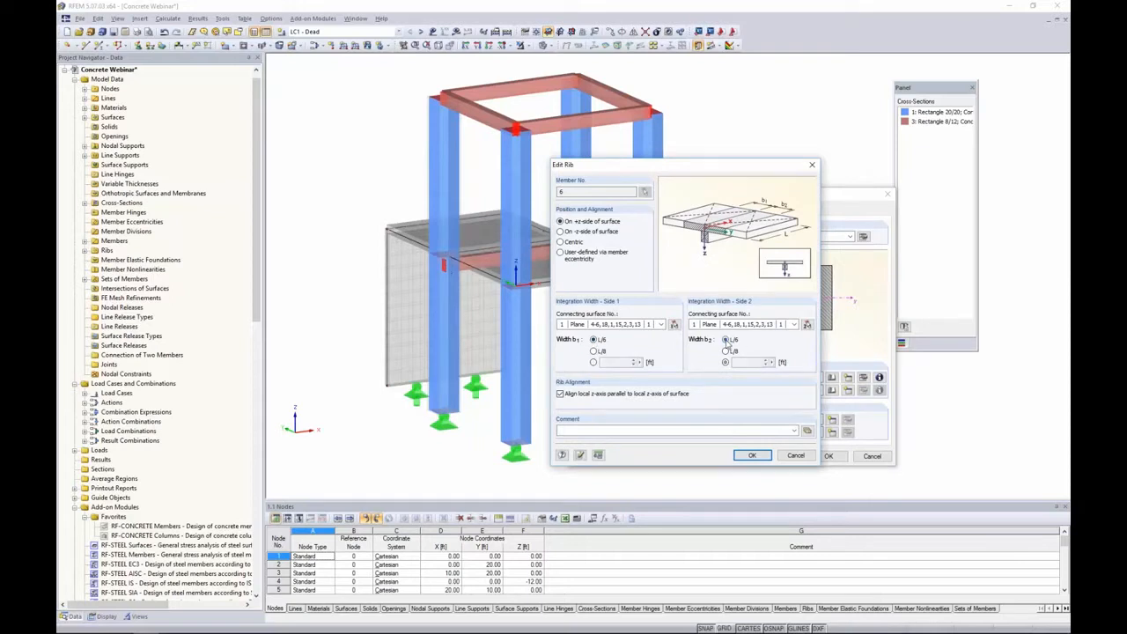
pyautogui.click(593, 362)
pyautogui.click(594, 340)
pyautogui.click(752, 455)
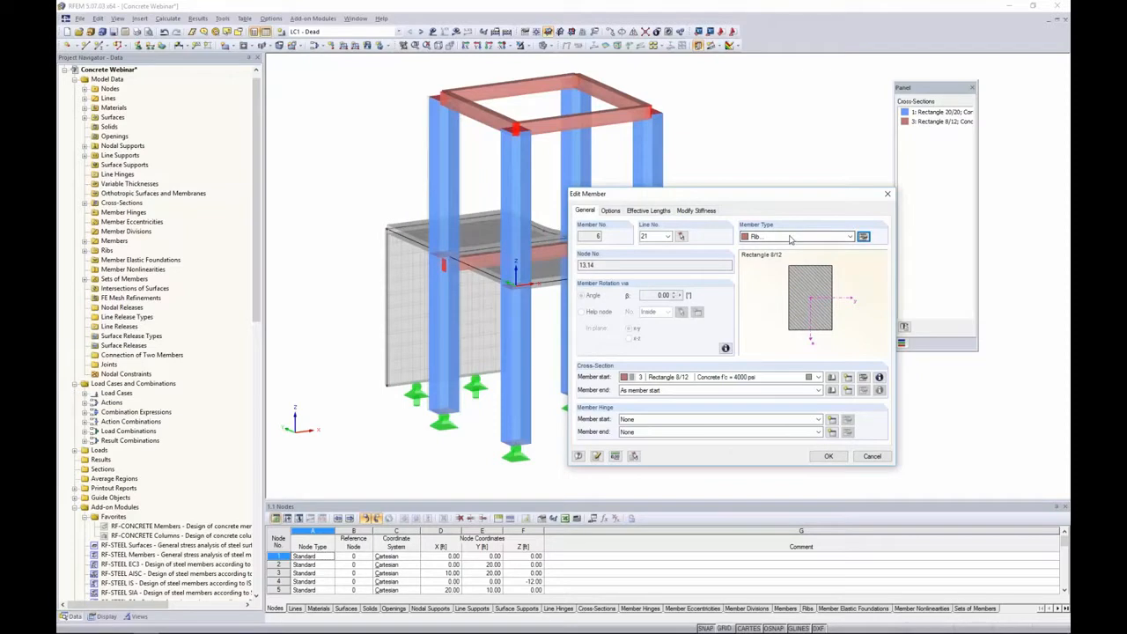
pyautogui.click(827, 456)
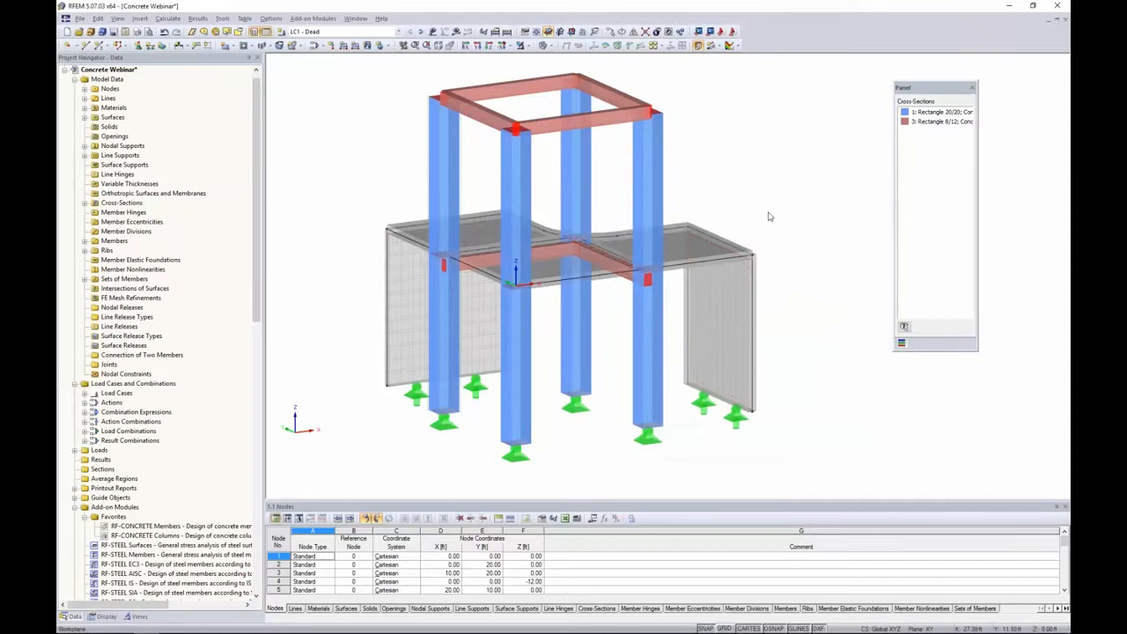
# - Open the four upper columns together for member editing and display their stiffness modification settings
pyautogui.keyDown('ctrl'); pyautogui.moveTo(716, 154); pyautogui.dragTo(758, 138, button='middle'); pyautogui.keyUp('ctrl')
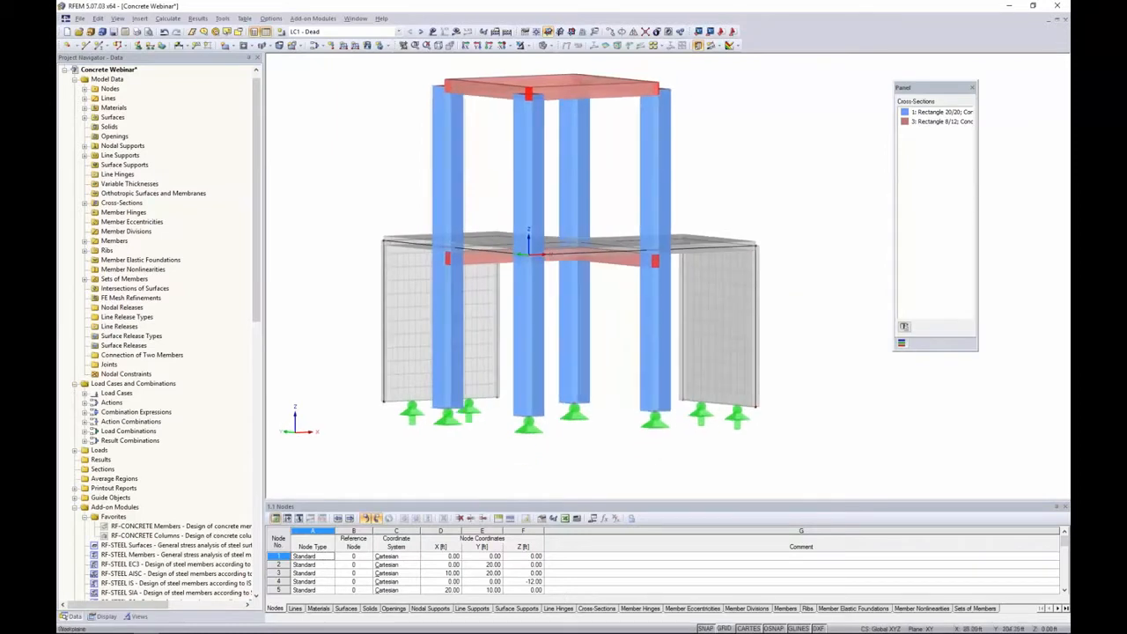
pyautogui.moveTo(725, 183); pyautogui.dragTo(410, 147)
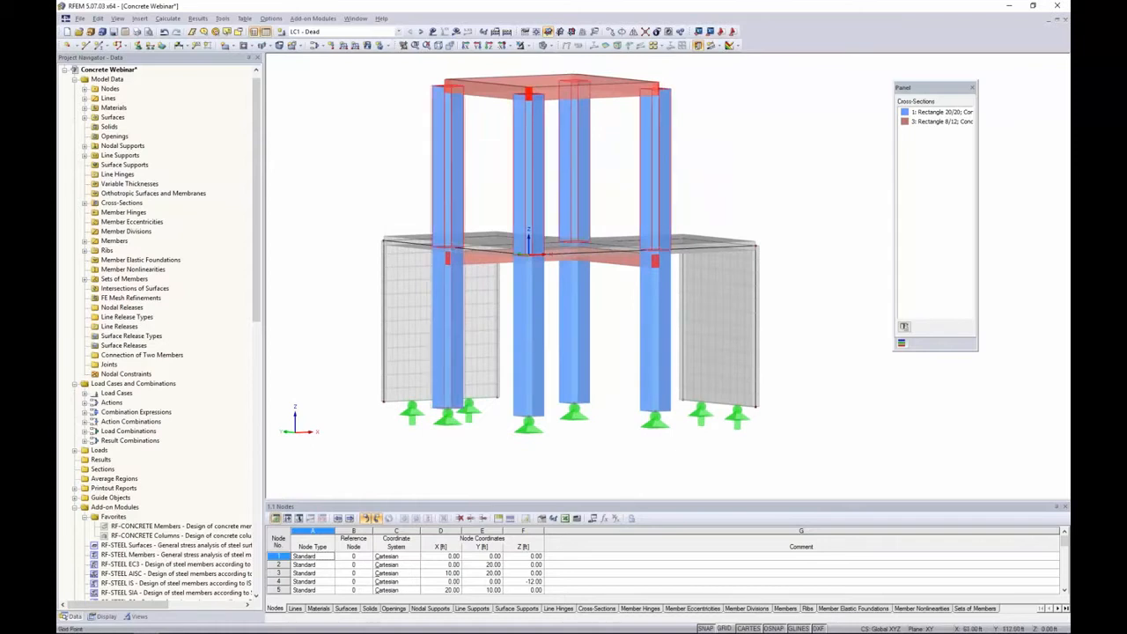
pyautogui.rightClick(458, 146)
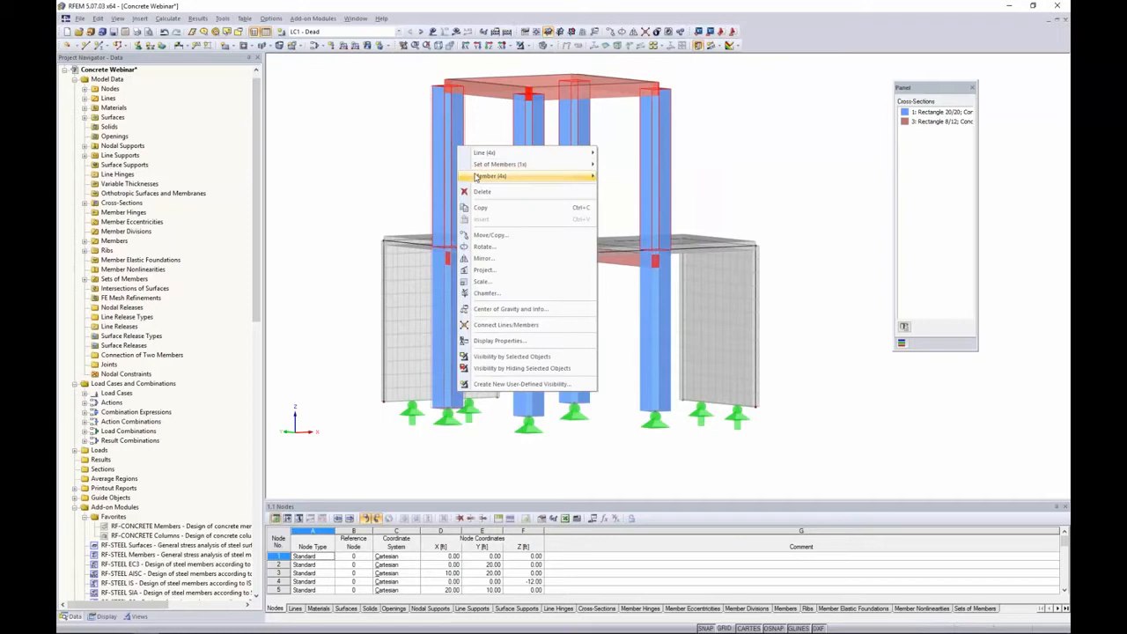
pyautogui.moveTo(493, 176)
pyautogui.click(621, 177)
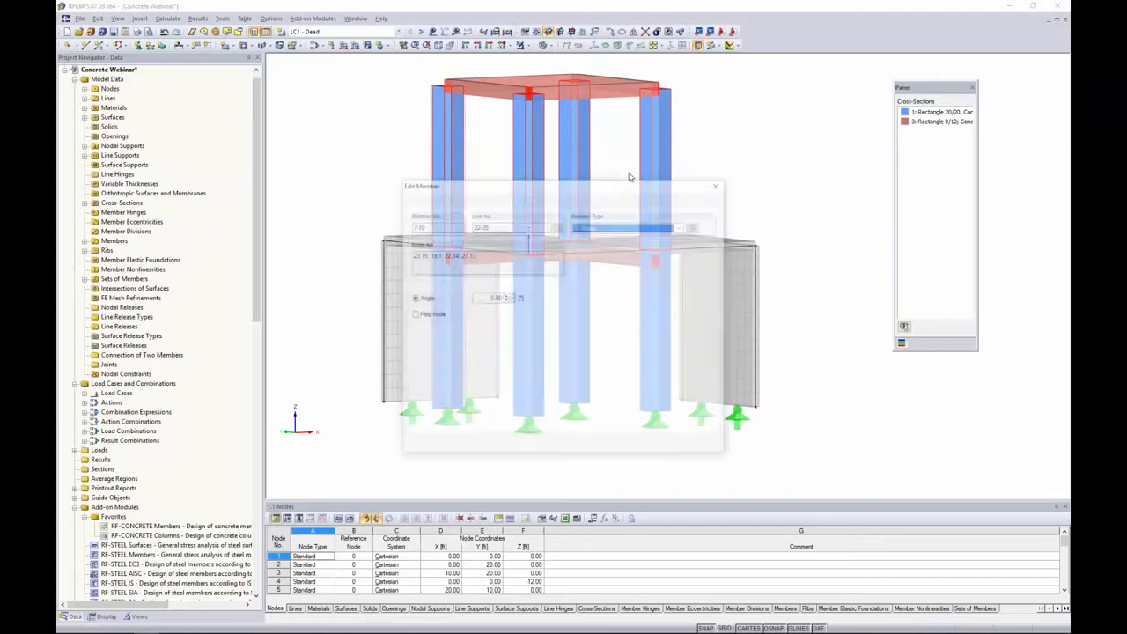
pyautogui.click(530, 201)
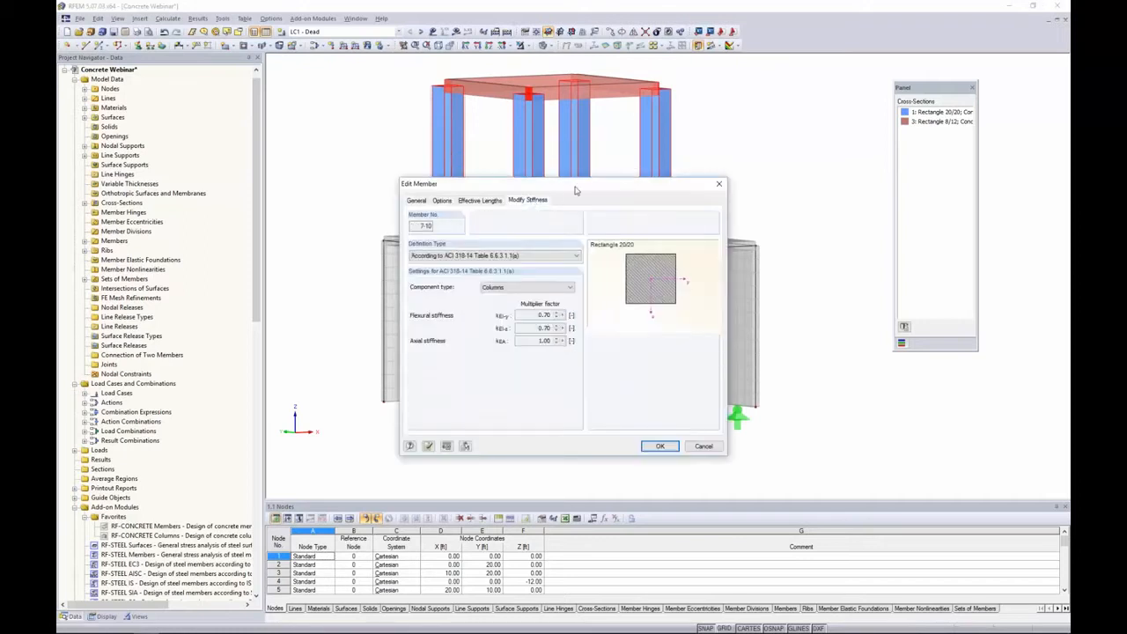
pyautogui.moveTo(577, 186); pyautogui.dragTo(702, 176)
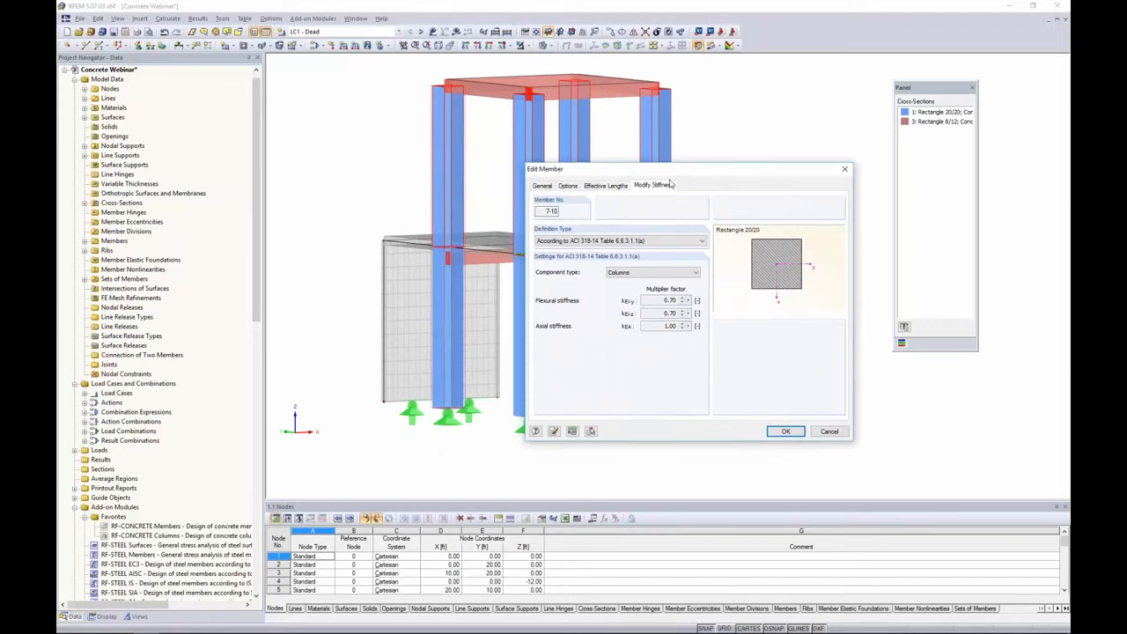
# - Try the columns' stiffness definition as None and as ACI 318-14 Table 6.6.3.1.1(a) with component type Columns, discarding the edits
pyautogui.click(575, 239)
pyautogui.click(643, 269)
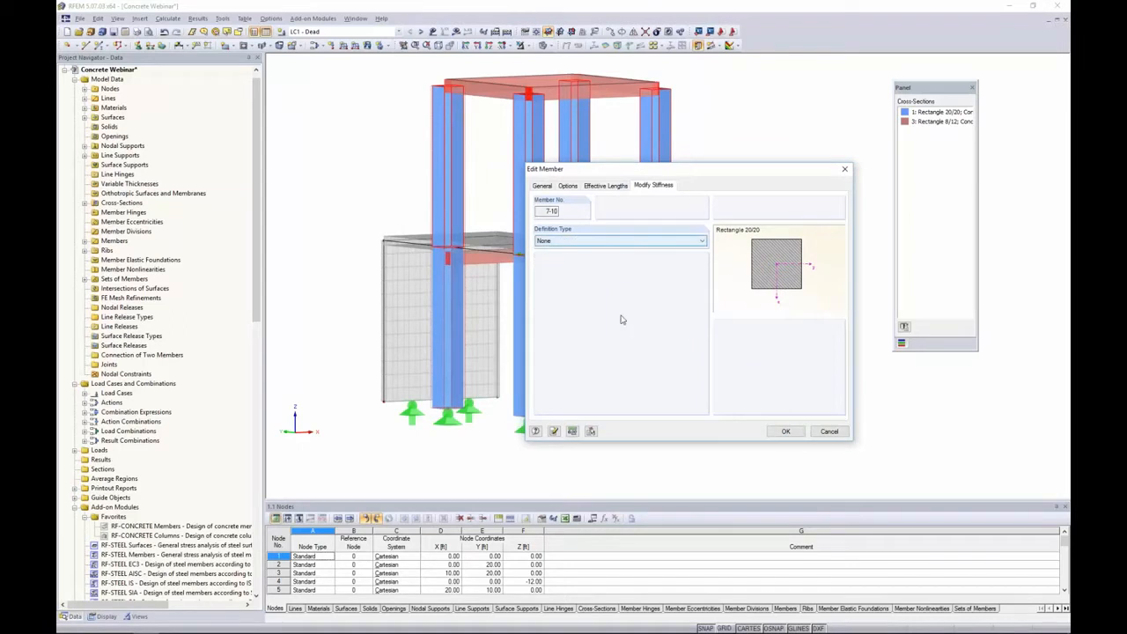
pyautogui.click(564, 241)
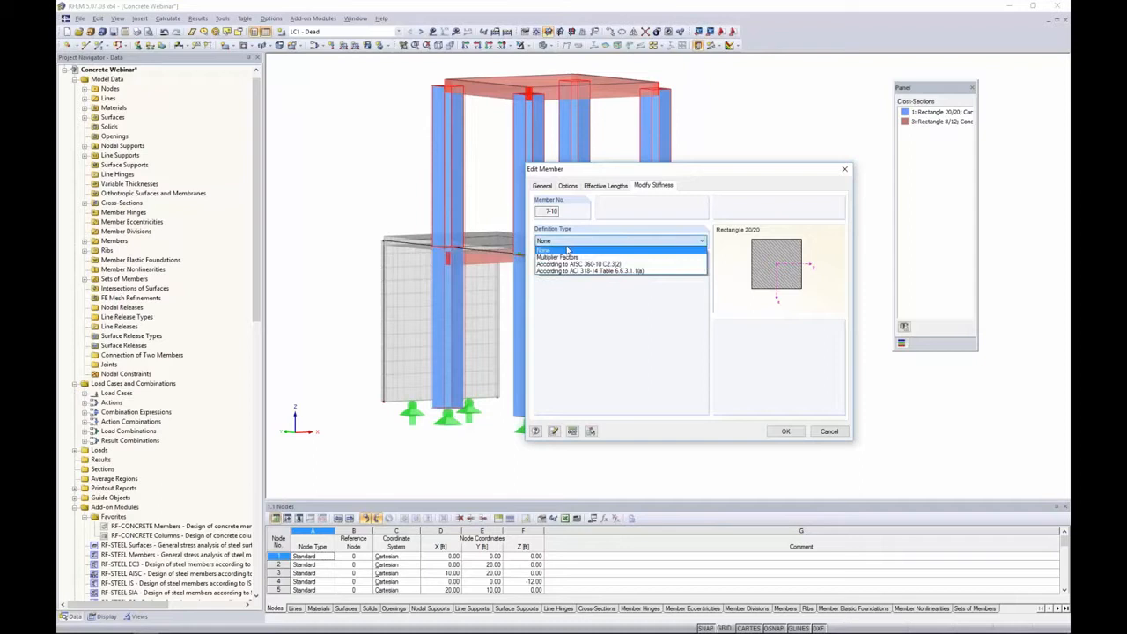
pyautogui.click(590, 271)
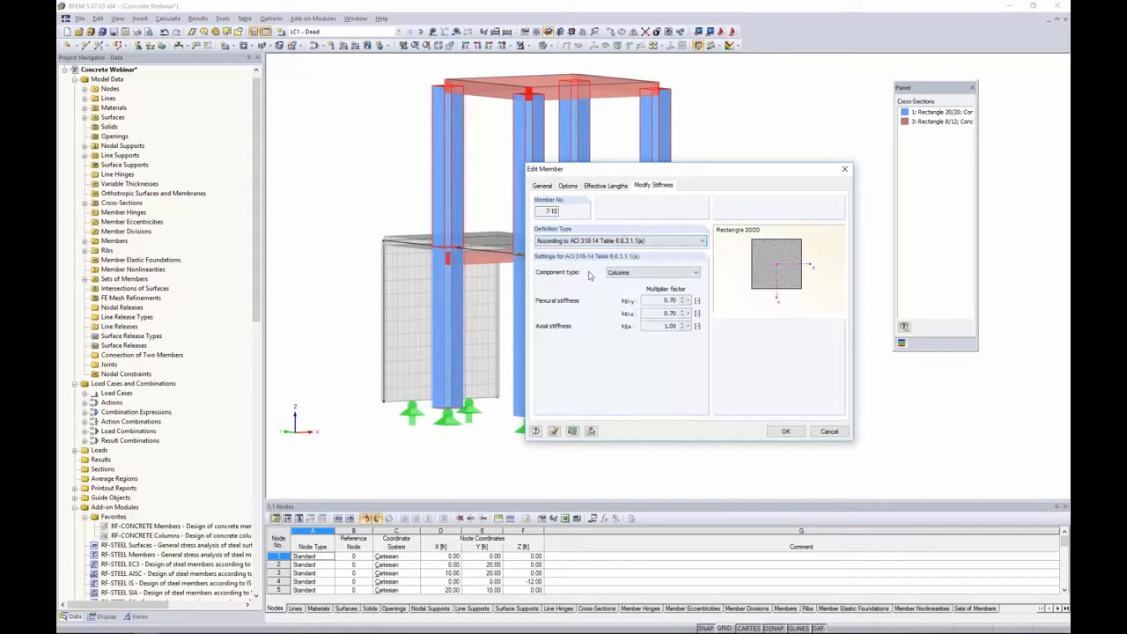
pyautogui.click(643, 276)
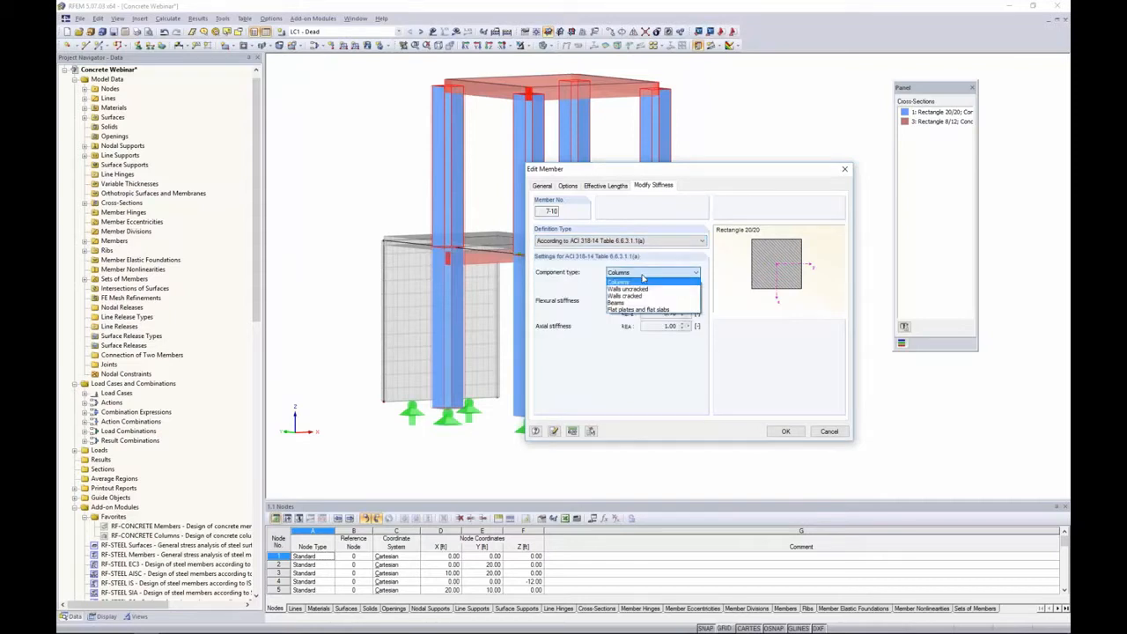
pyautogui.click(622, 283)
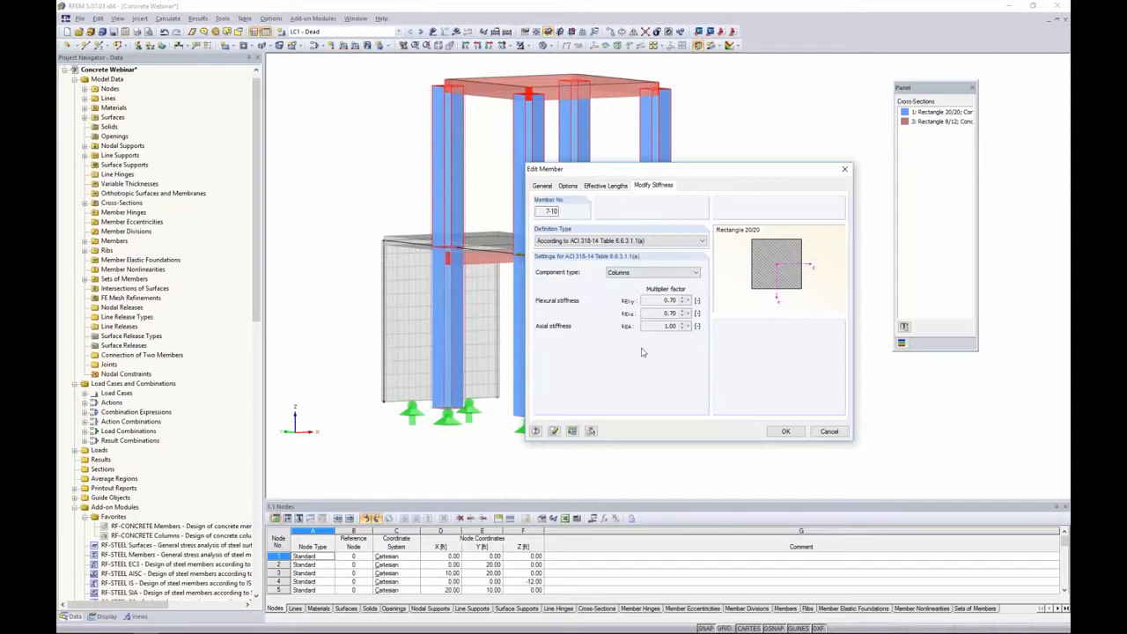
pyautogui.click(822, 432)
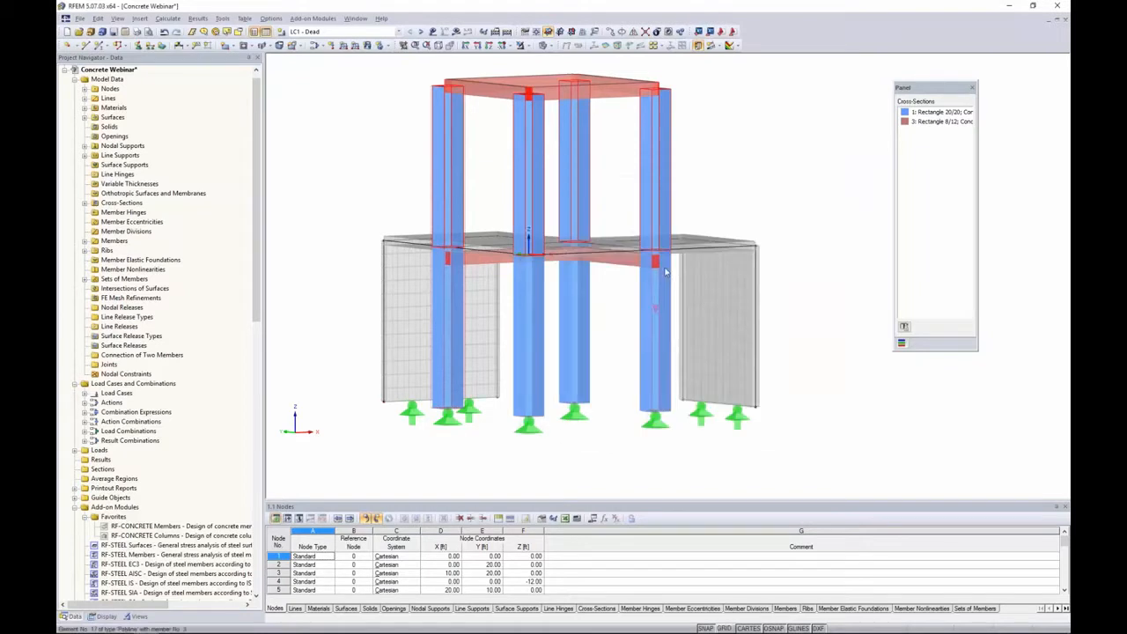
# - Set the front top beam's stiffness component type to Beams under ACI 318-14 Table 6.6.3.1.1(a)
pyautogui.keyDown('ctrl'); pyautogui.moveTo(626, 81); pyautogui.dragTo(626, 121, button='middle'); pyautogui.keyUp('ctrl')
pyautogui.doubleClick(626, 122)
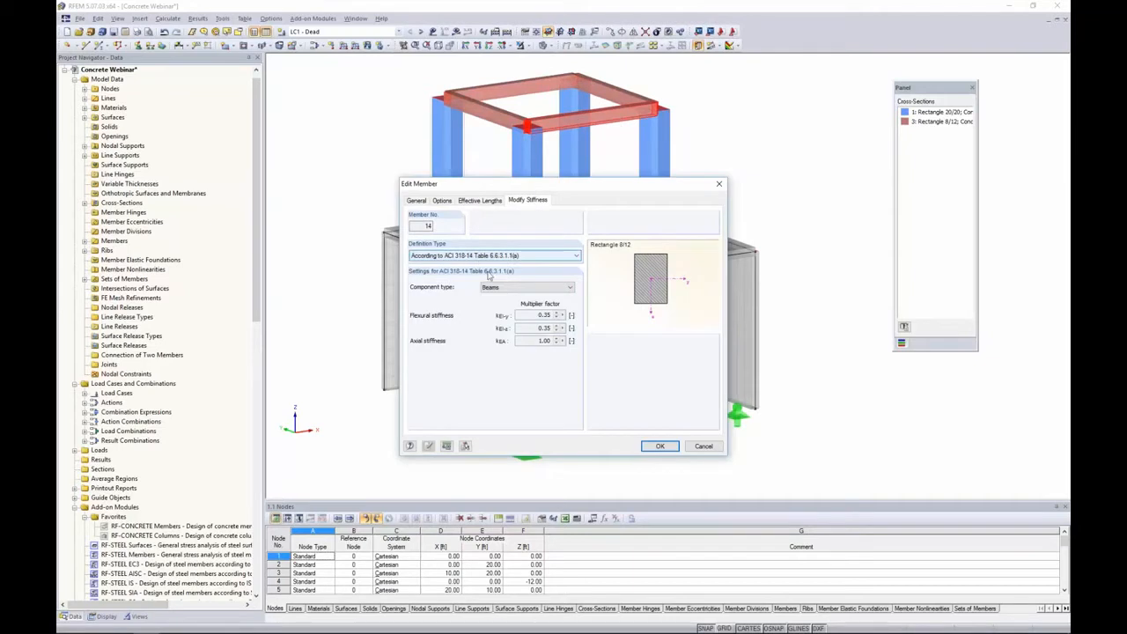
pyautogui.click(511, 287)
pyautogui.click(505, 317)
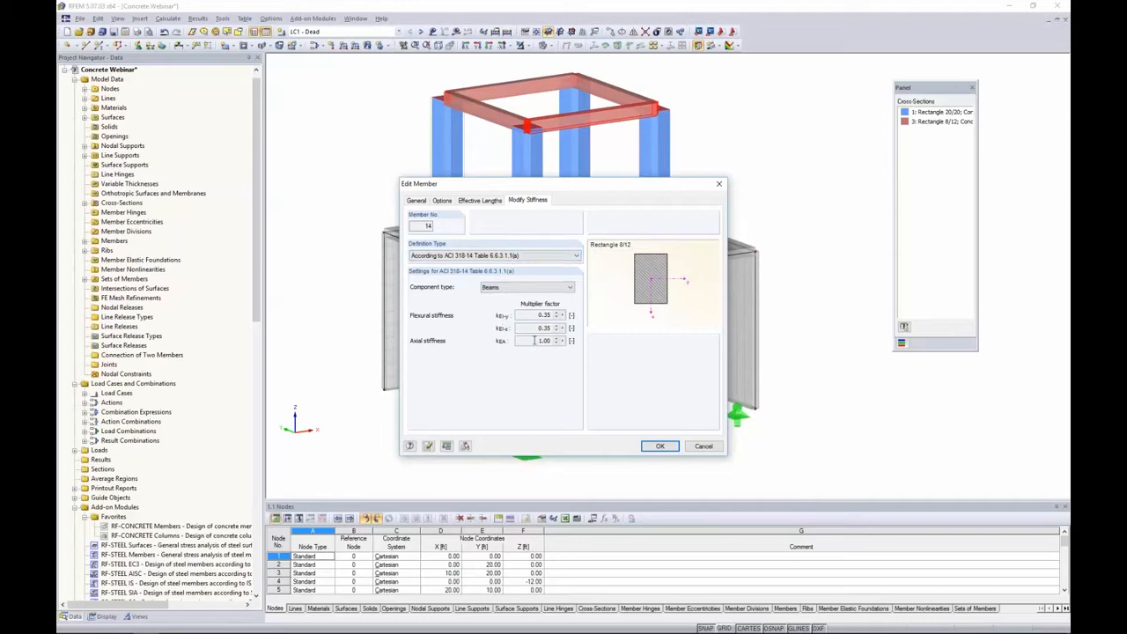
pyautogui.click(541, 293)
pyautogui.click(538, 295)
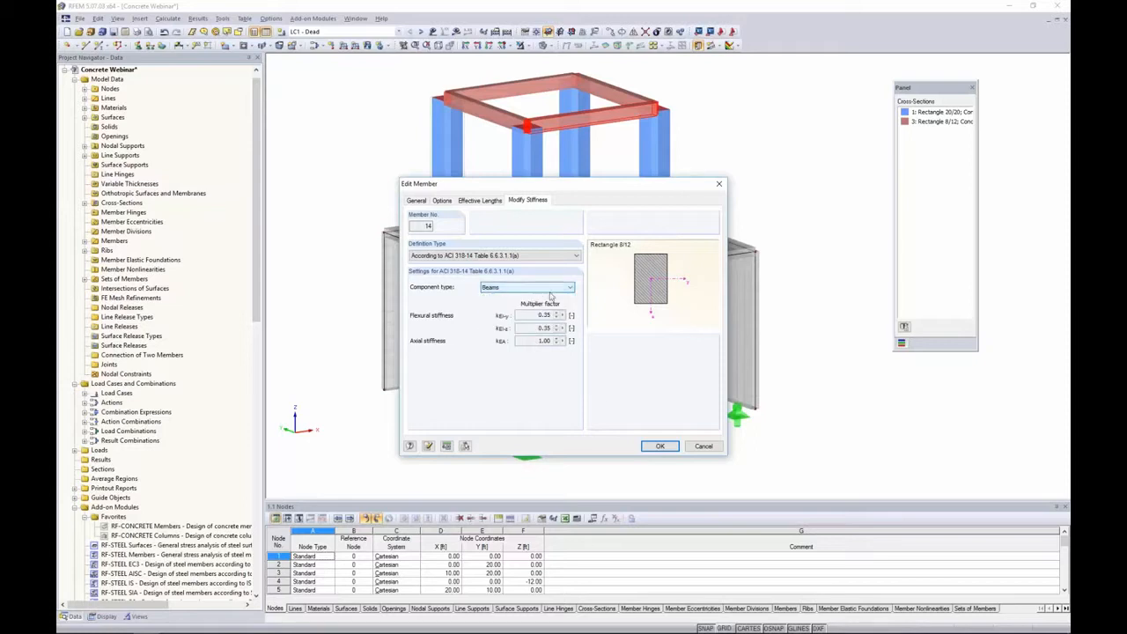
pyautogui.click(655, 447)
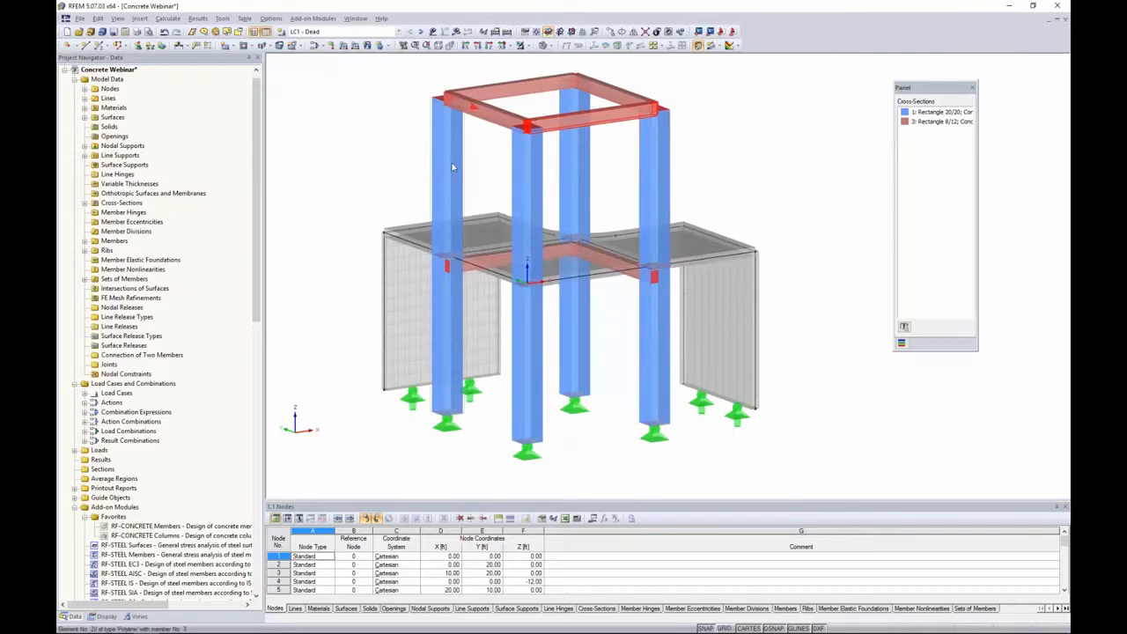
# - Show the loads of load case LC1 - Dead on the model
pyautogui.scroll(-3, 452, 164)
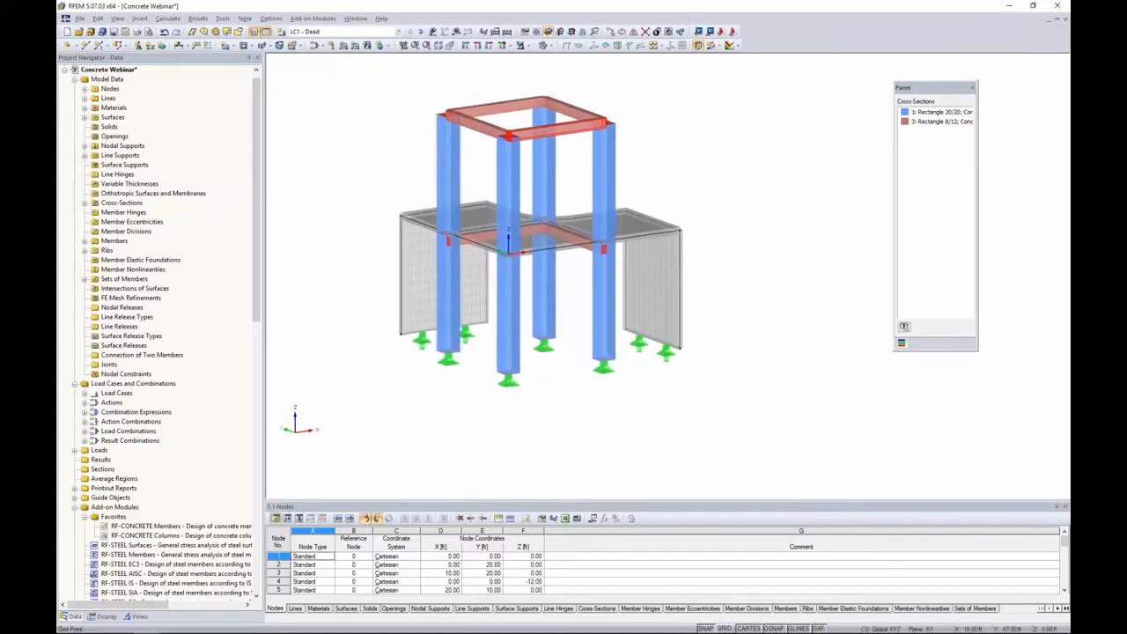
pyautogui.click(432, 31)
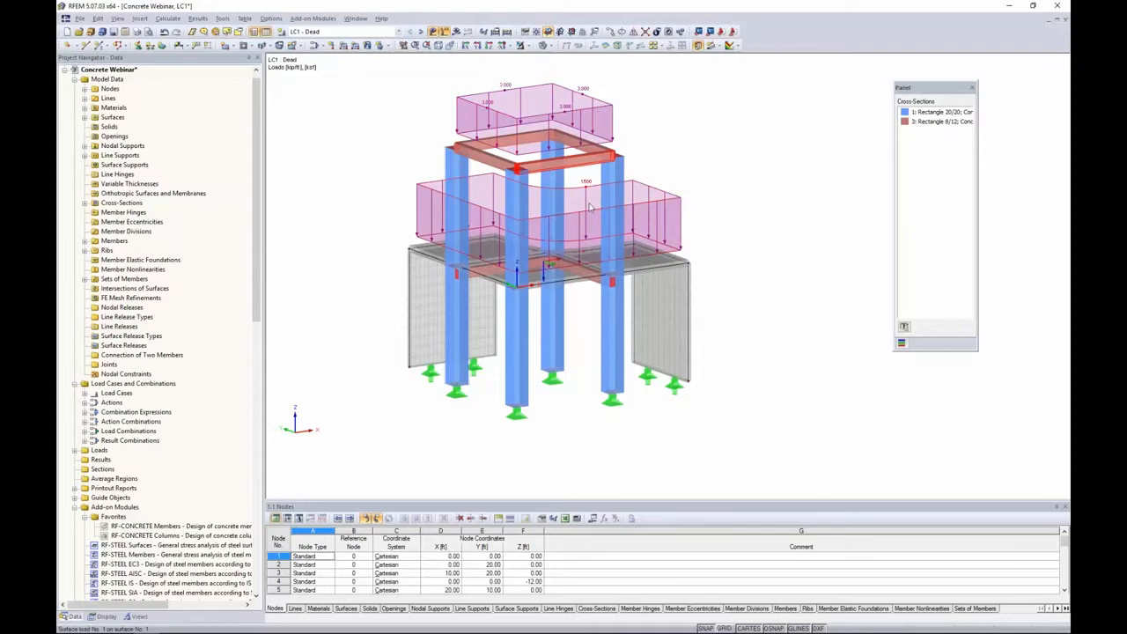
# - Show the loads of load cases LC2 - Live and LC3 - Wind on the model one after the other
pyautogui.keyDown('ctrl'); pyautogui.moveTo(718, 171); pyautogui.dragTo(703, 171, button='middle'); pyautogui.keyUp('ctrl')
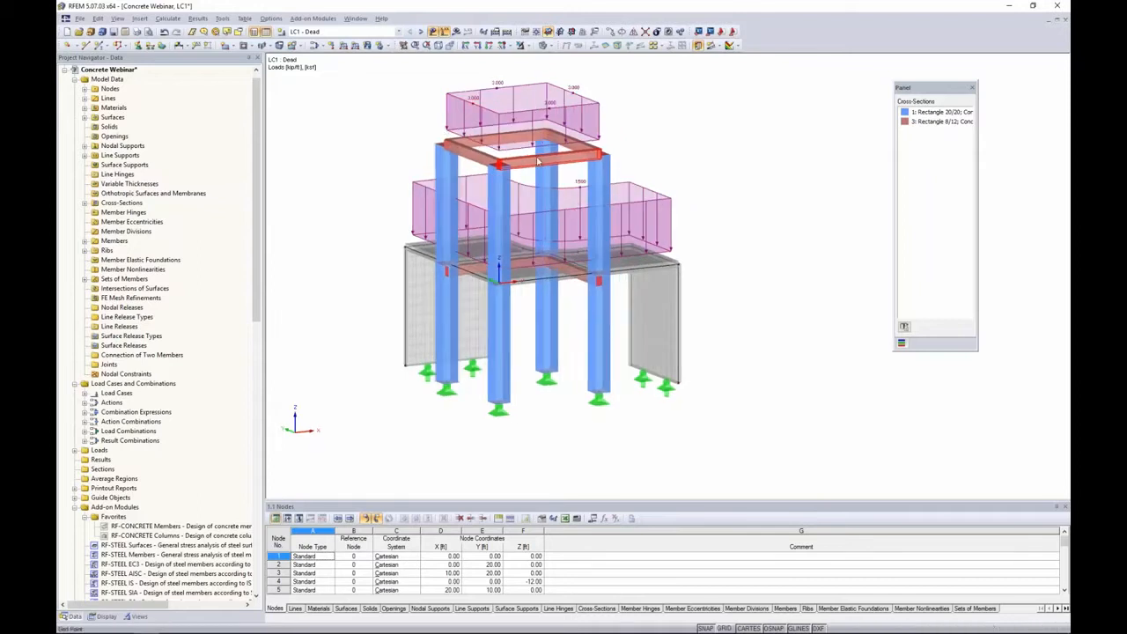
pyautogui.click(421, 32)
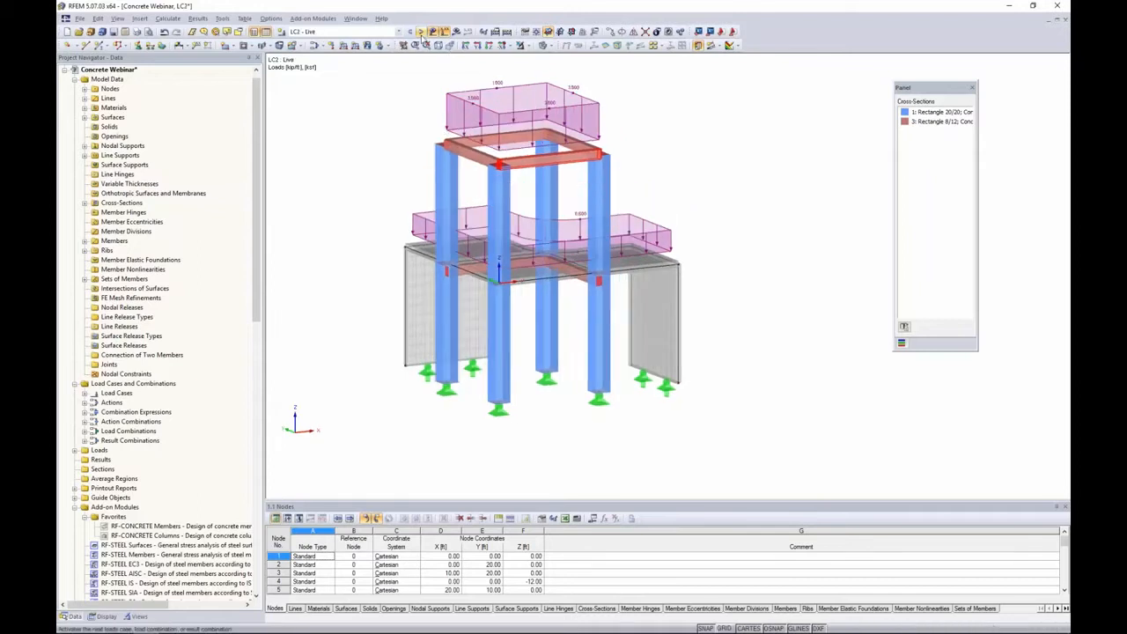
pyautogui.click(420, 32)
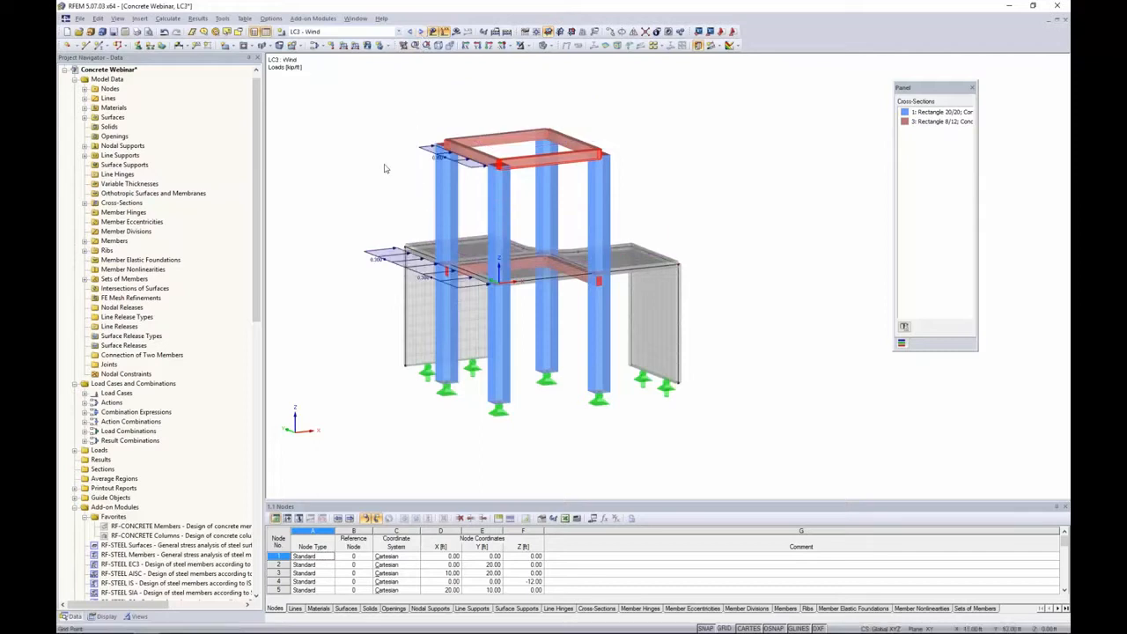
pyautogui.keyDown('ctrl'); pyautogui.moveTo(385, 234); pyautogui.dragTo(392, 256, button='middle'); pyautogui.keyUp('ctrl')
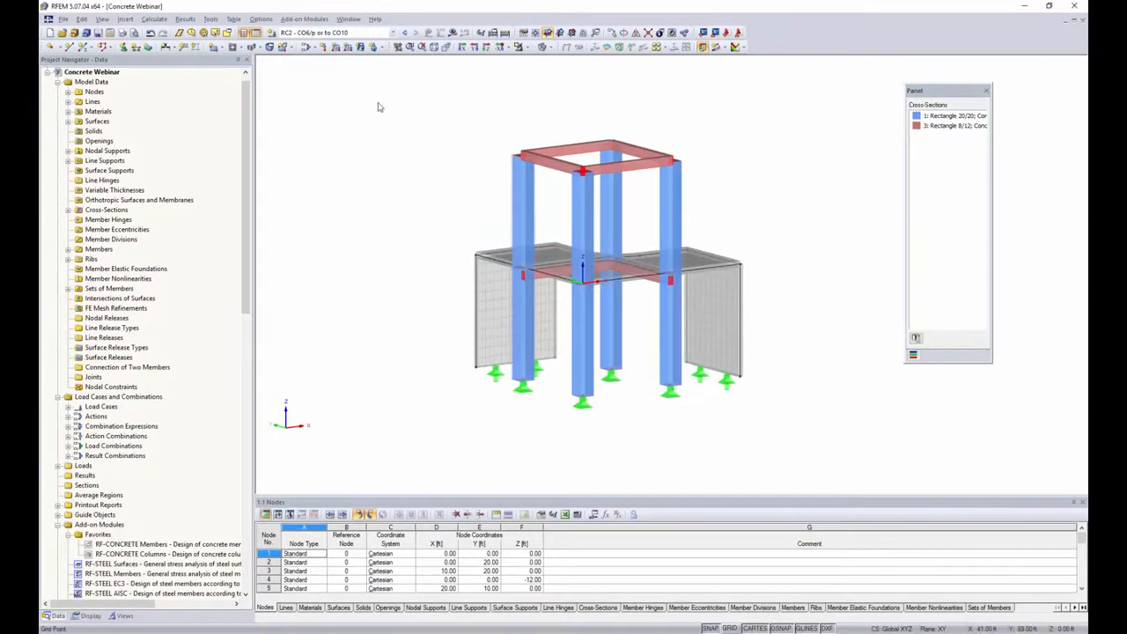
# - Open the load cases and combinations for editing and display the defined load cases
pyautogui.click(306, 50)
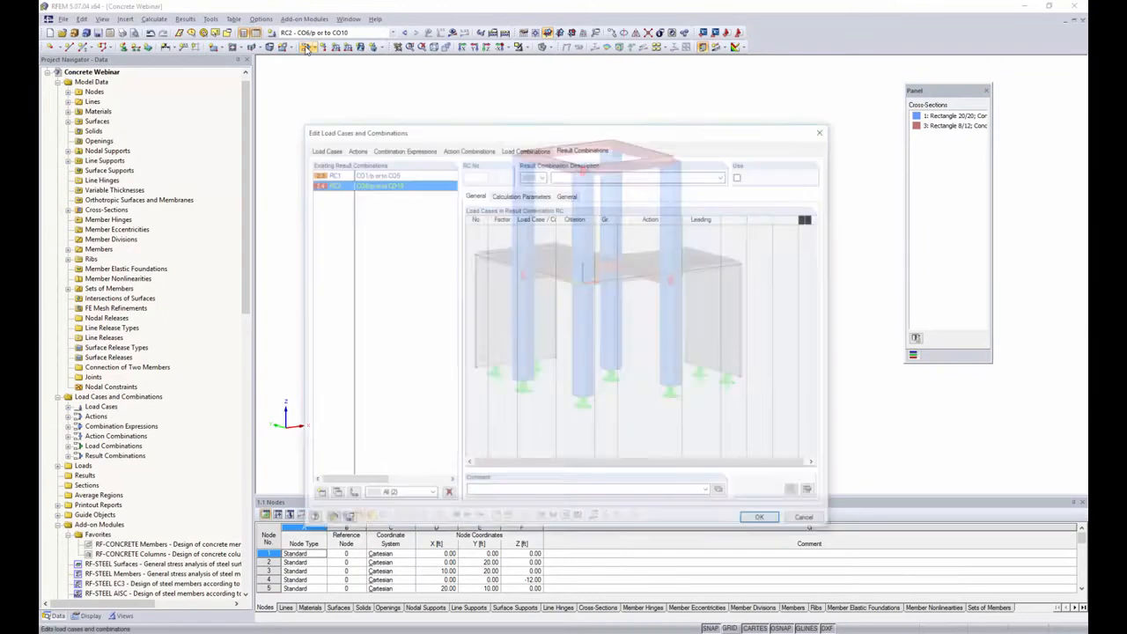
pyautogui.moveTo(388, 134); pyautogui.dragTo(393, 100)
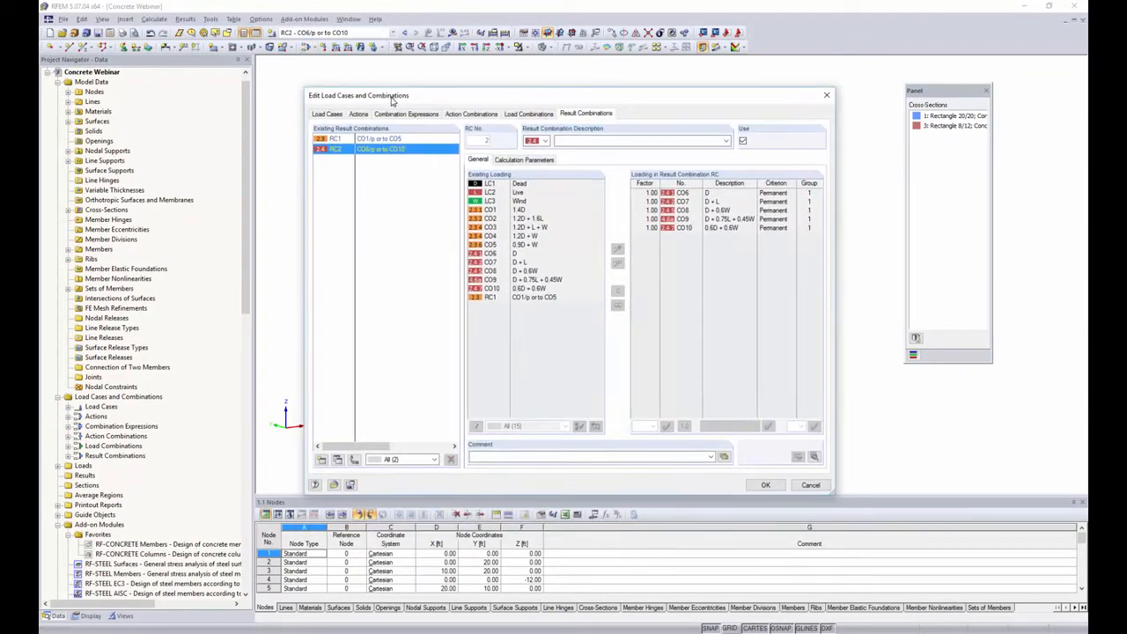
pyautogui.click(338, 114)
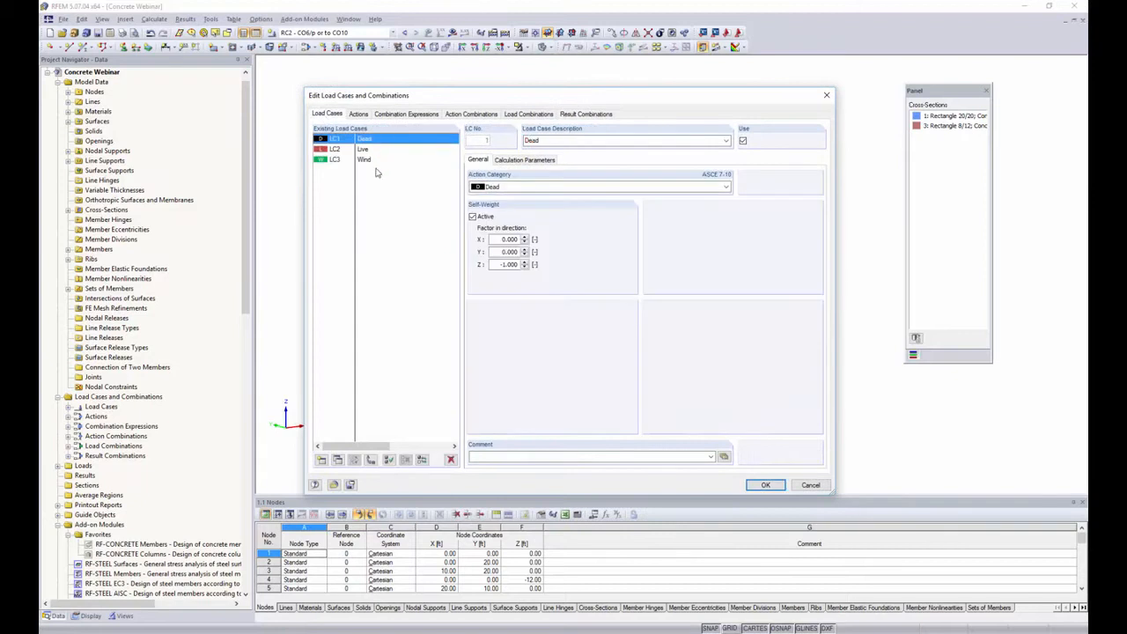
# - Review the load cases and factors contained in load combinations CO1 through CO6
pyautogui.click(516, 113)
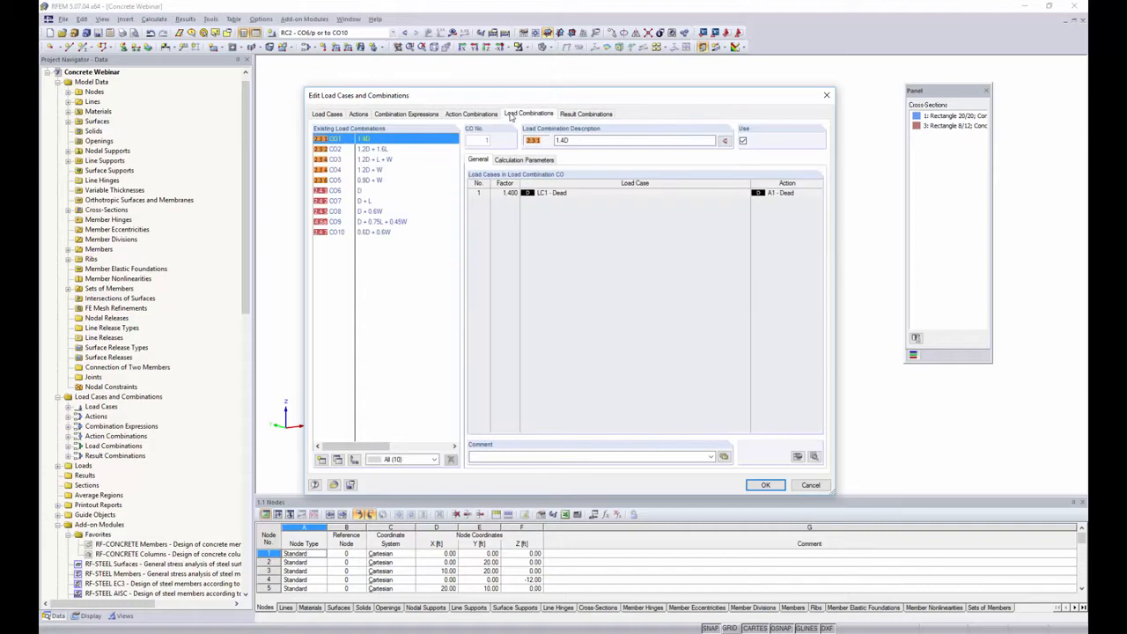
pyautogui.click(371, 149)
pyautogui.click(372, 160)
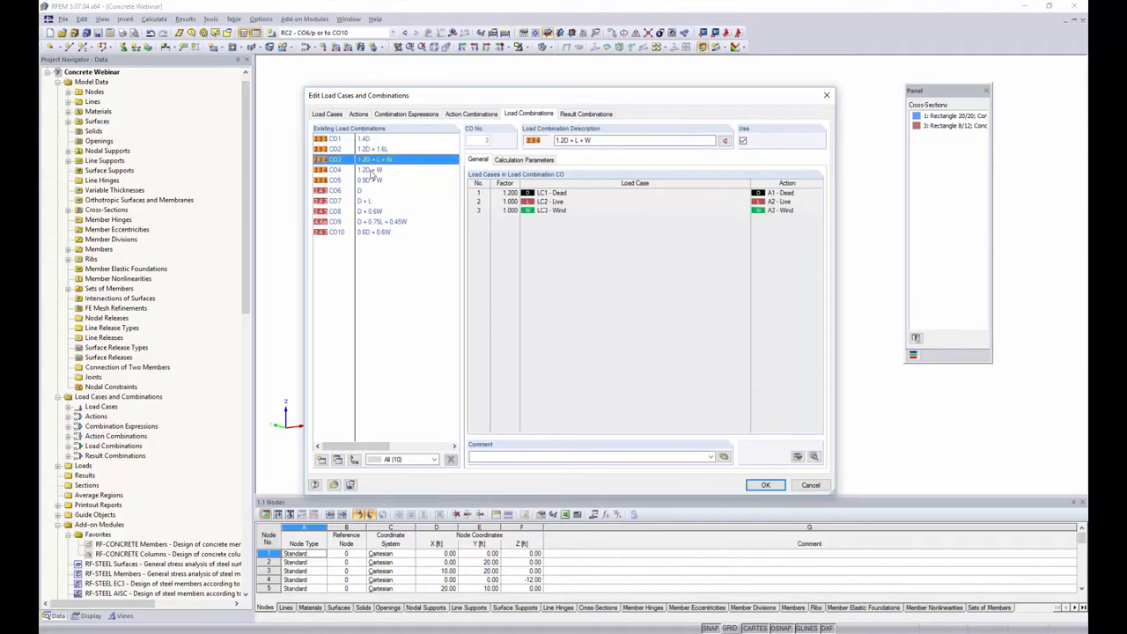
pyautogui.click(371, 170)
pyautogui.click(373, 180)
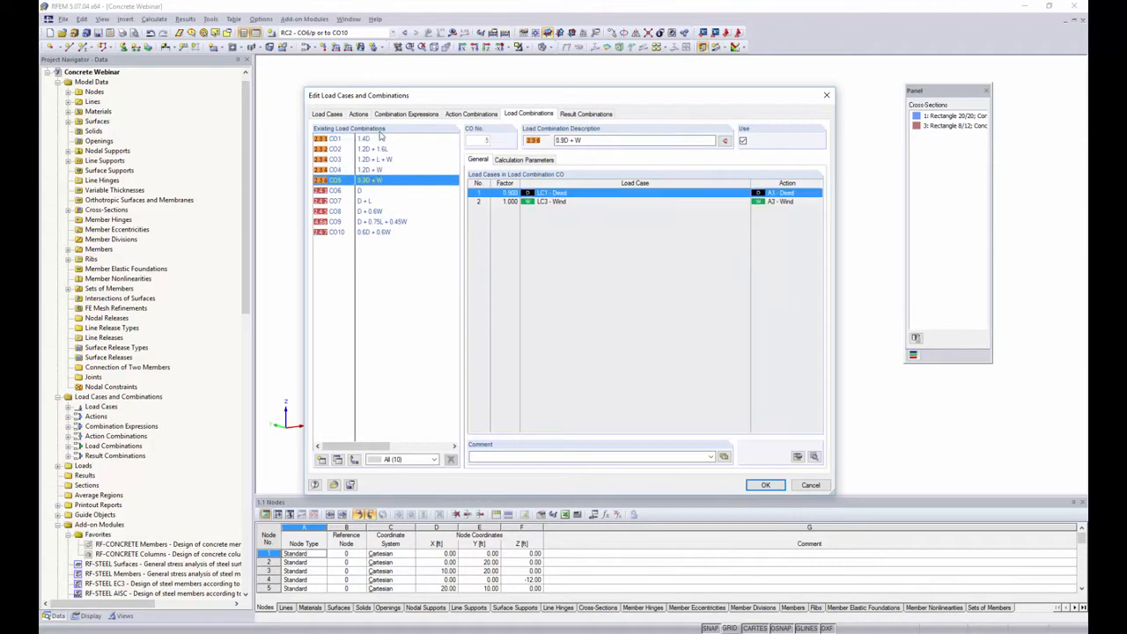
pyautogui.click(363, 191)
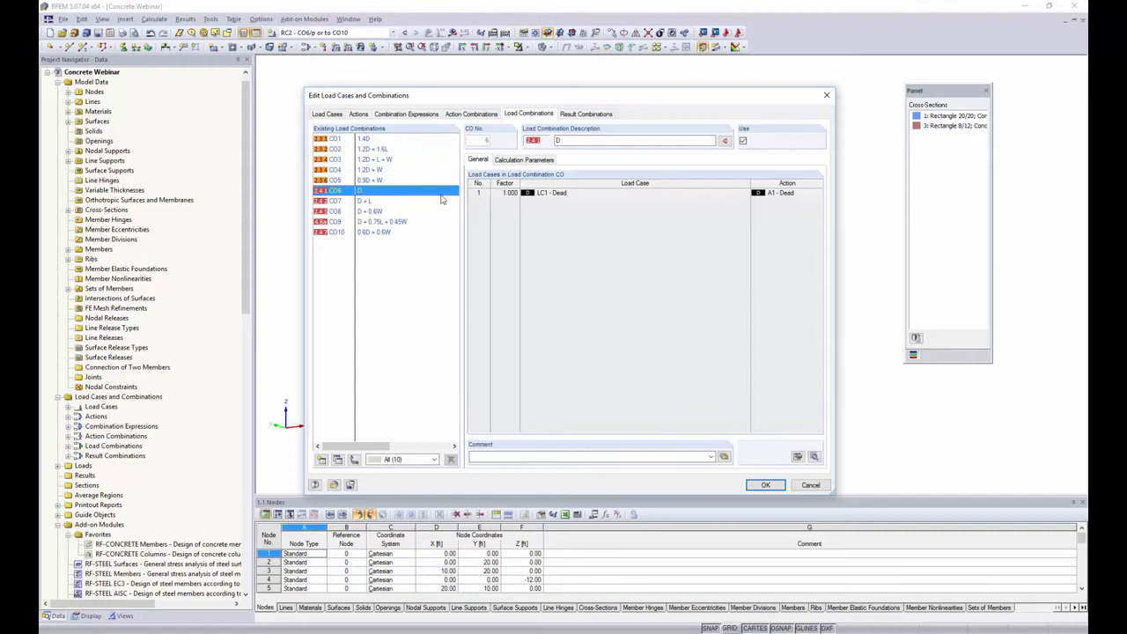
# - Check the calculation parameters and method of analysis for load combinations CO6, CO1, CO2 and CO3
pyautogui.click(507, 160)
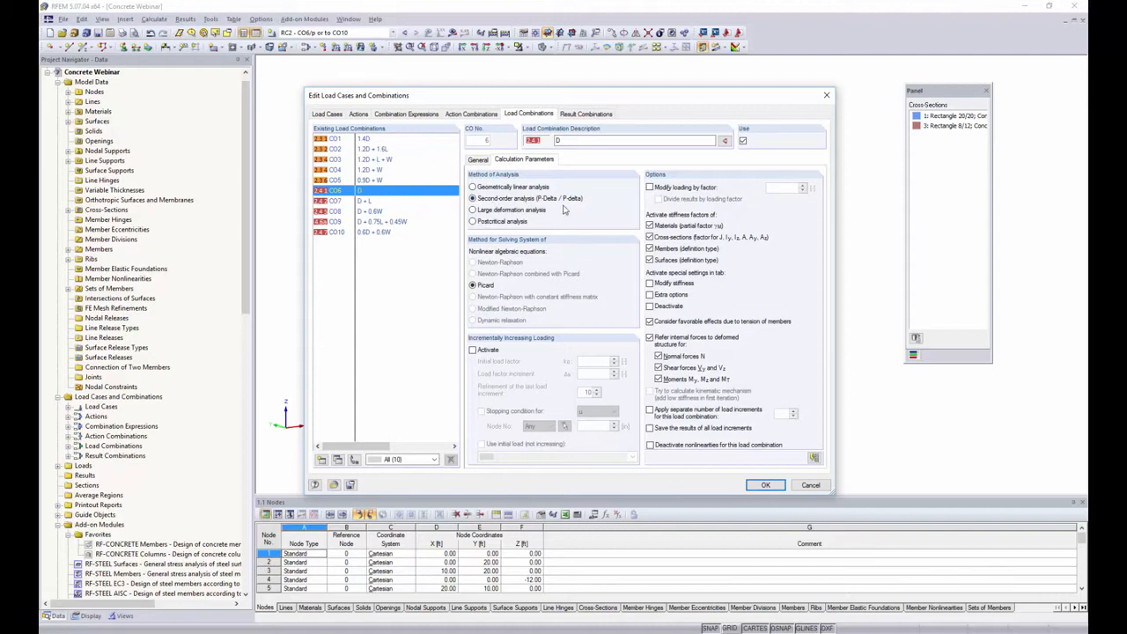
pyautogui.click(356, 139)
pyautogui.click(368, 149)
pyautogui.click(369, 160)
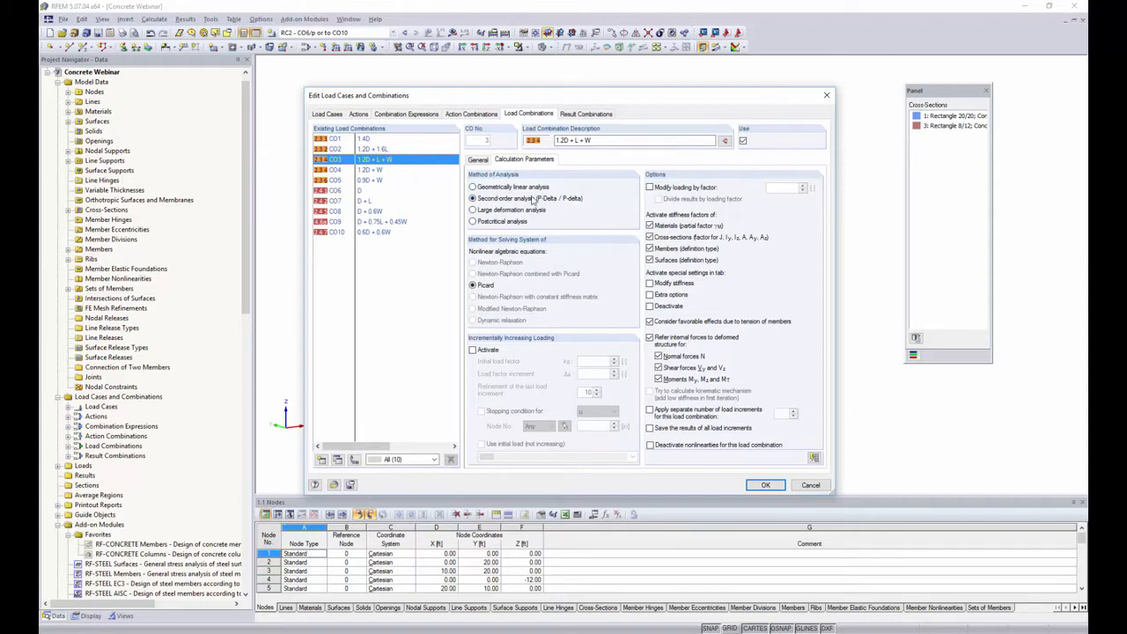
# - Review the loading in result combinations RC1 and RC2, then close the load case and combination settings
pyautogui.click(573, 116)
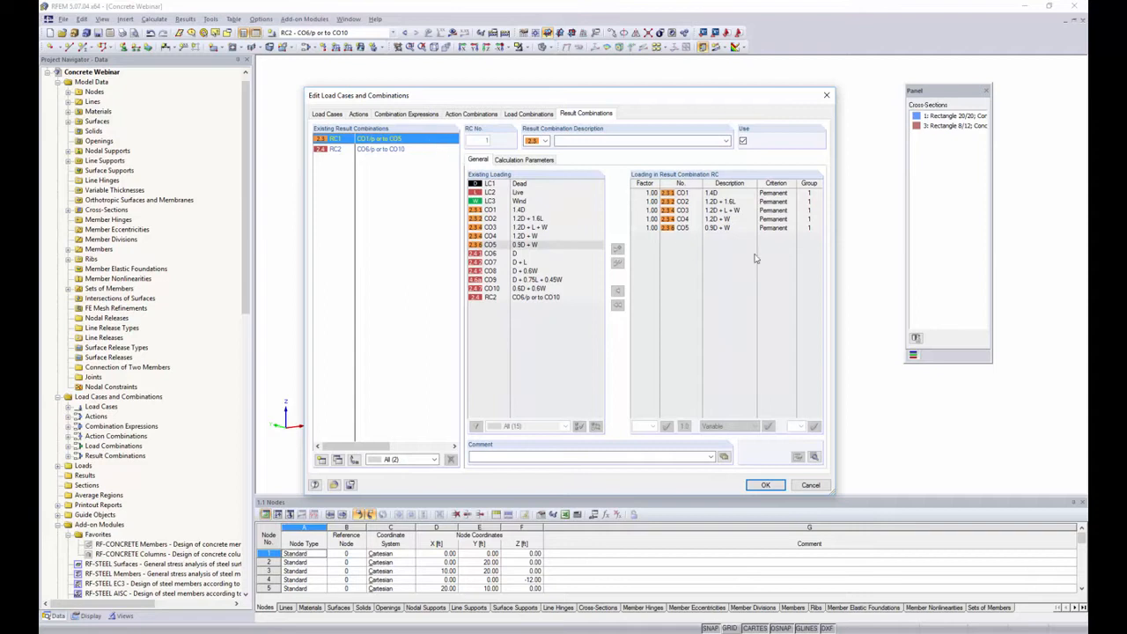
pyautogui.click(405, 150)
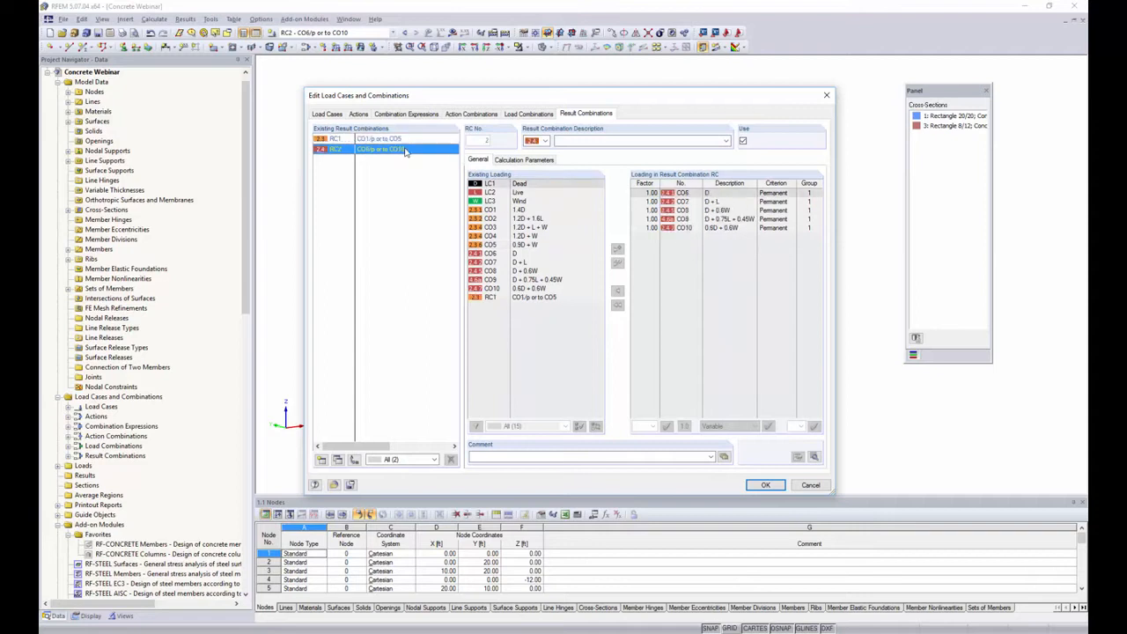
pyautogui.click(765, 485)
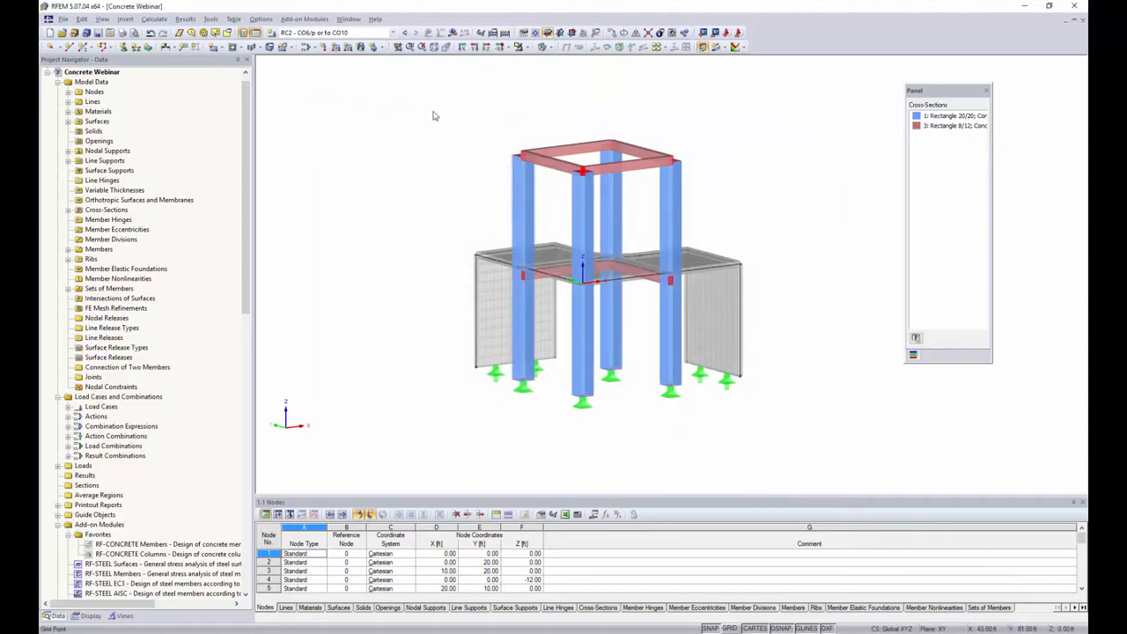
# - Make result combination RC1 the current loading and show its results on the model
pyautogui.click(393, 33)
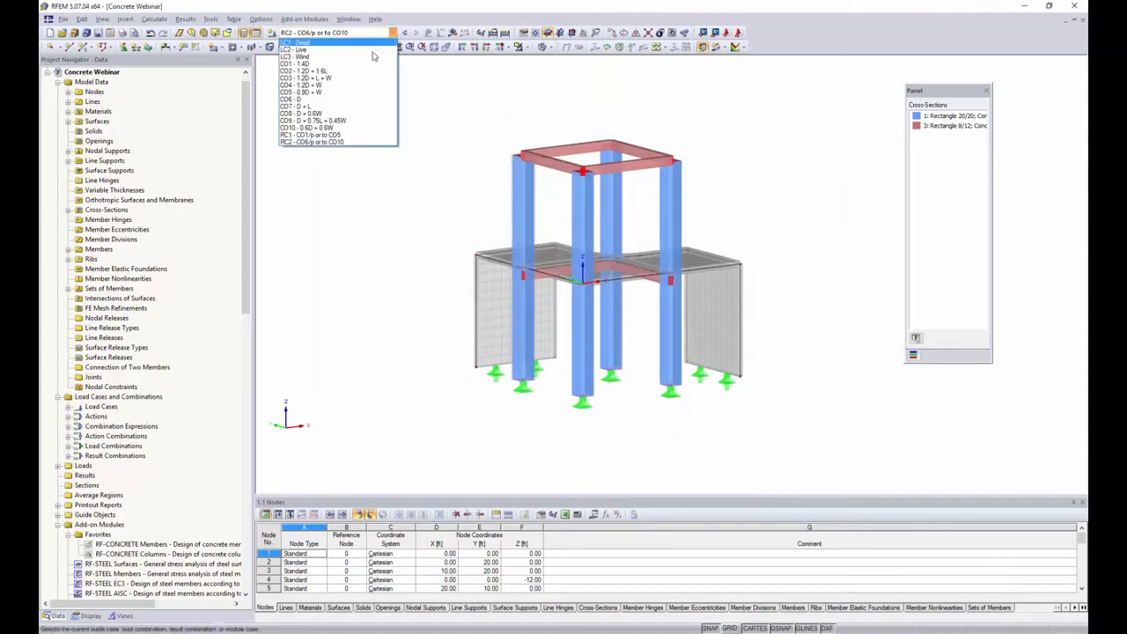
pyautogui.click(366, 133)
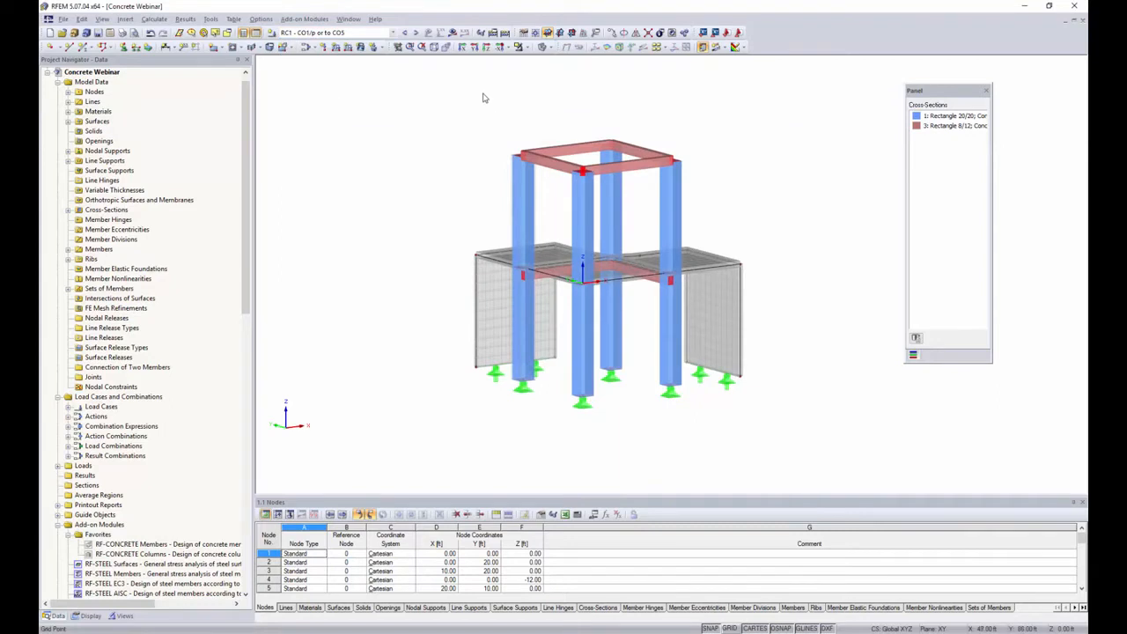
pyautogui.click(451, 33)
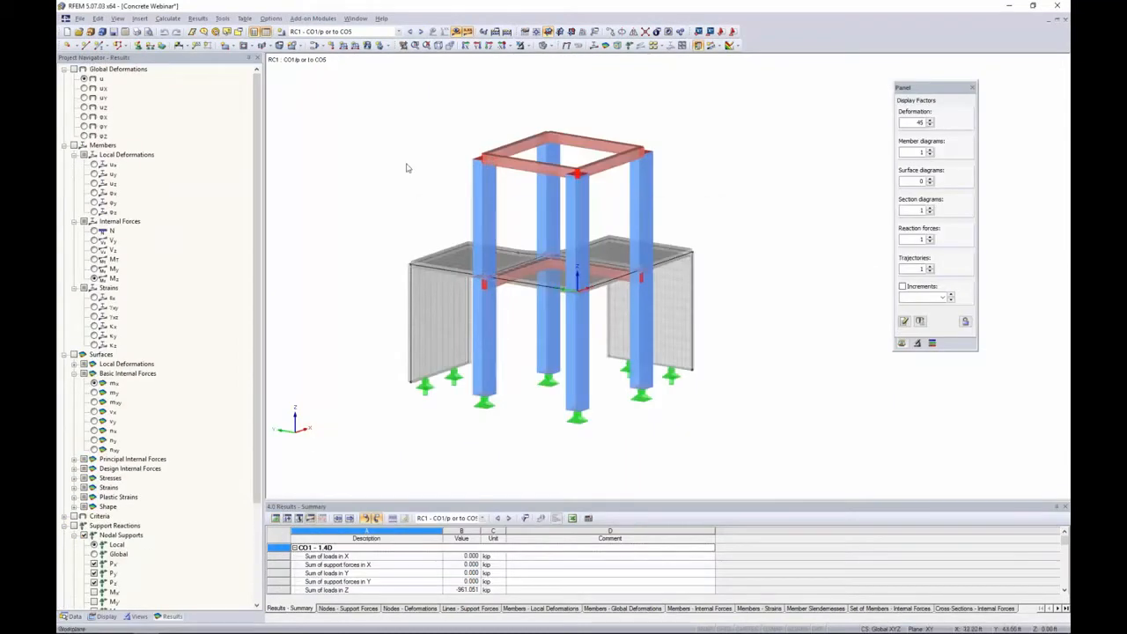
# - Display the global deformations u for result combination RC1 and then for load combination CO3 - 1.2D + L + W
pyautogui.keyDown('ctrl'); pyautogui.moveTo(443, 168); pyautogui.dragTo(424, 169, button='middle'); pyautogui.keyUp('ctrl')
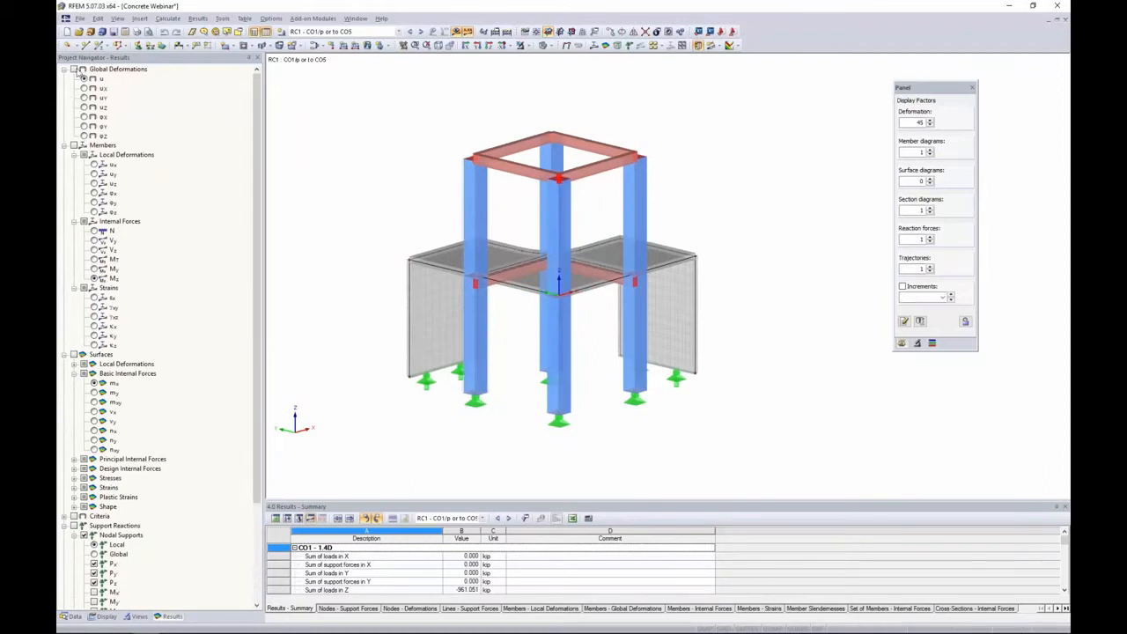
pyautogui.click(75, 70)
pyautogui.keyDown('ctrl'); pyautogui.moveTo(730, 243); pyautogui.dragTo(616, 237, button='middle'); pyautogui.keyUp('ctrl')
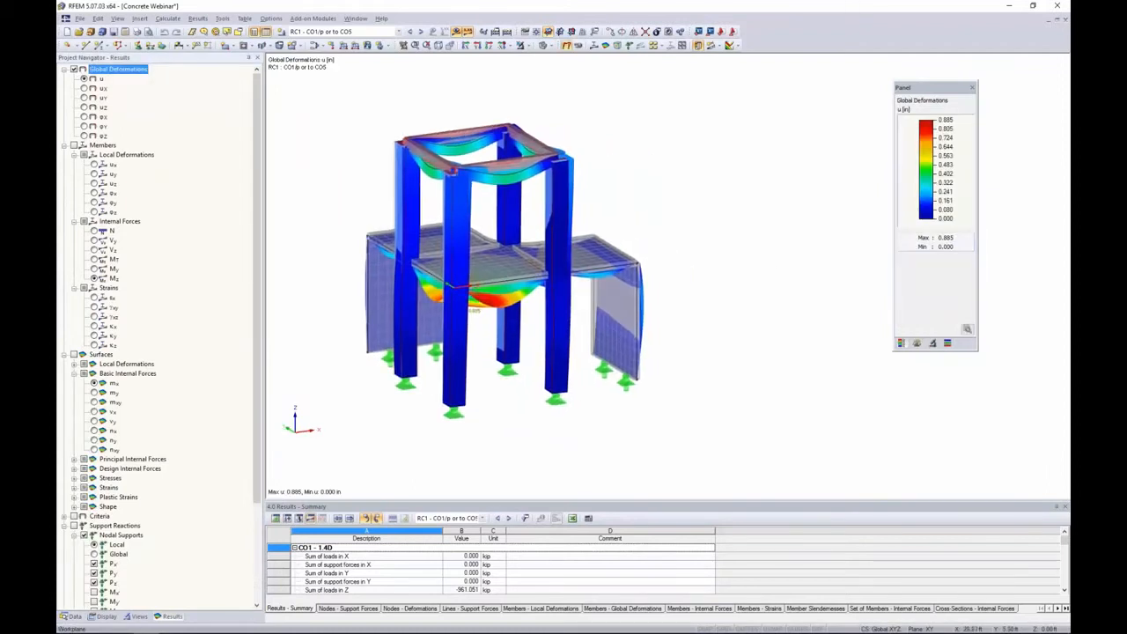
pyautogui.click(377, 31)
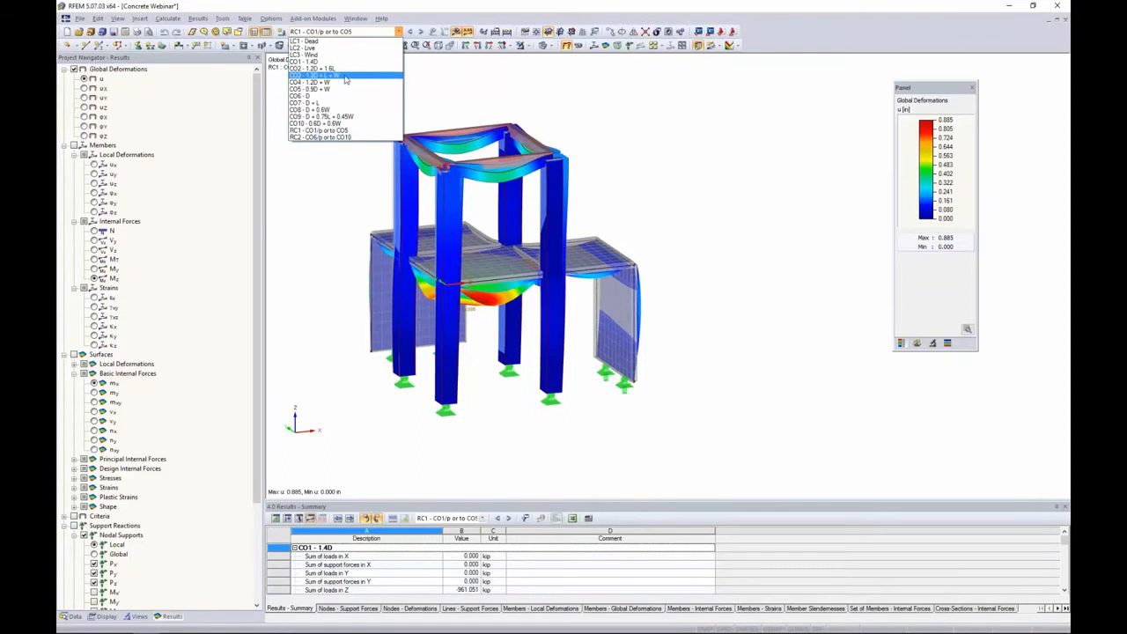
pyautogui.click(346, 77)
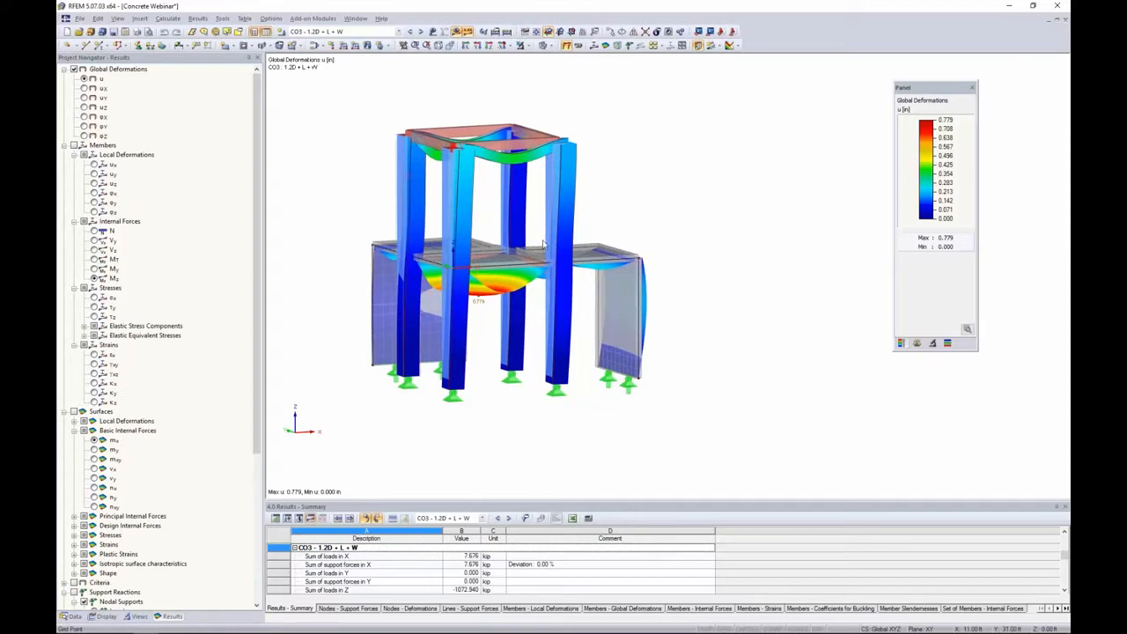
# - Display the Mz internal force diagrams on the members and render the model as a wireframe
pyautogui.moveTo(255, 249); pyautogui.dragTo(247, 396)
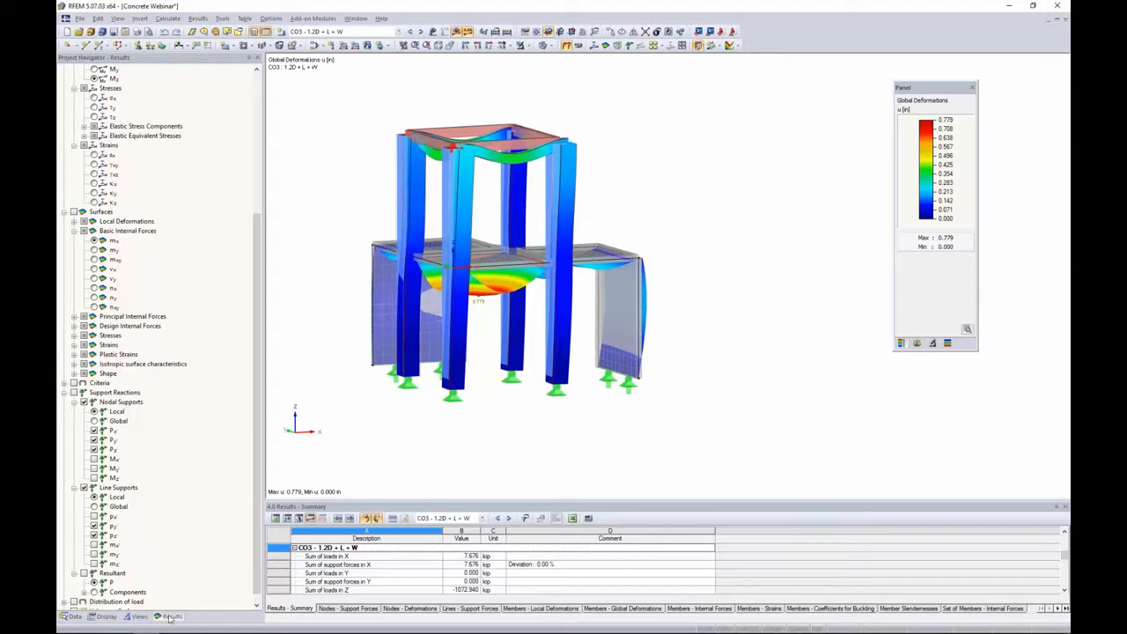
pyautogui.scroll(6, 172, 459)
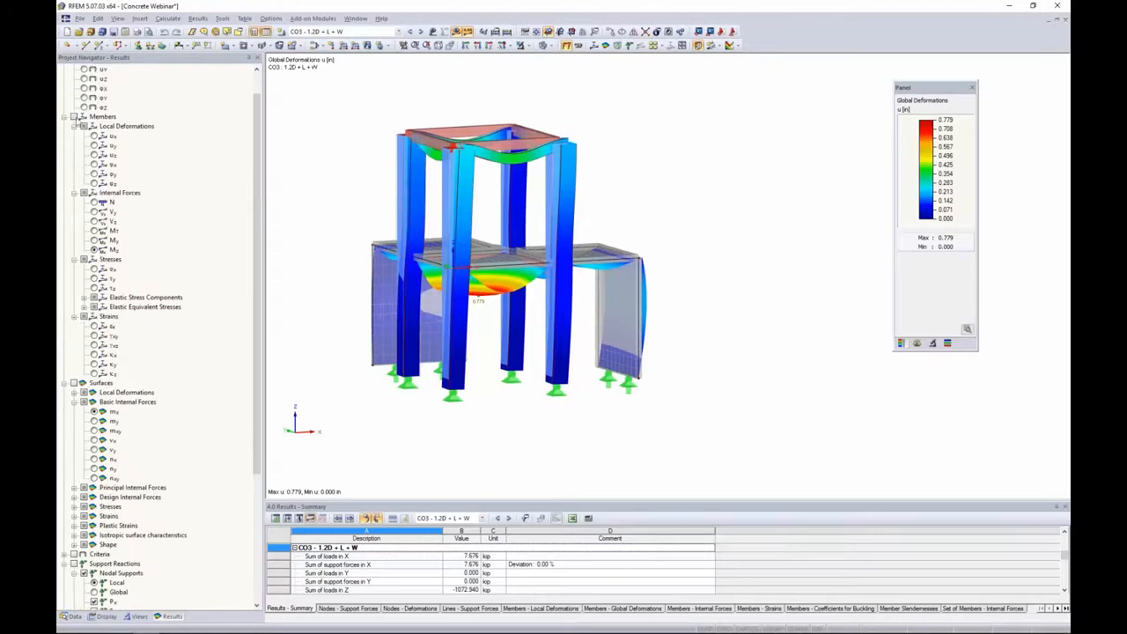
pyautogui.click(74, 116)
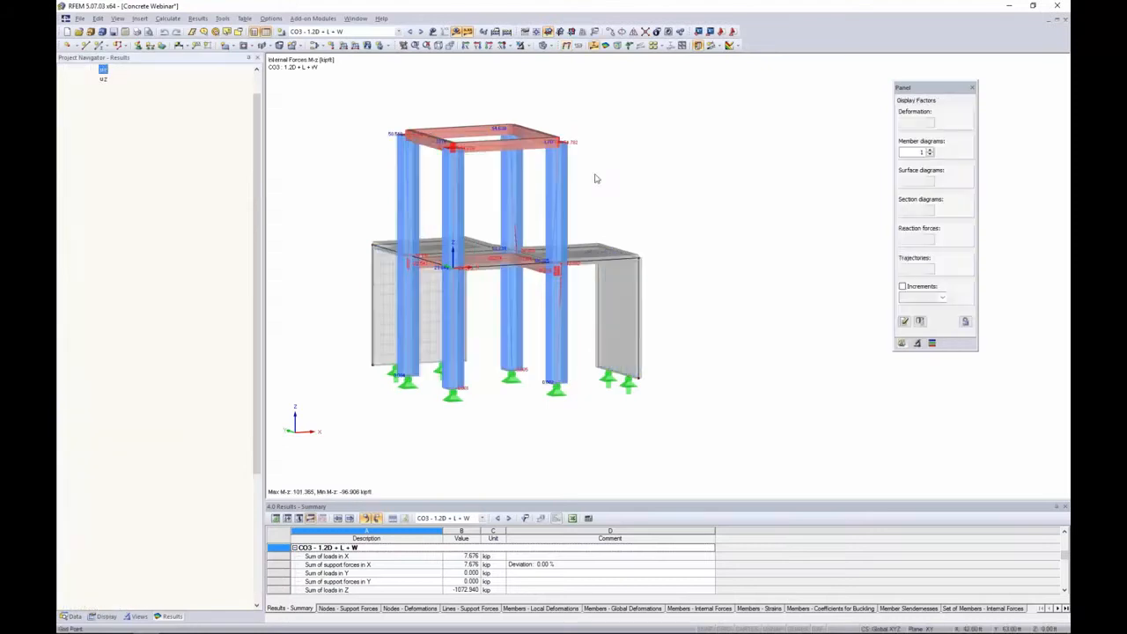
pyautogui.click(544, 45)
pyautogui.click(554, 58)
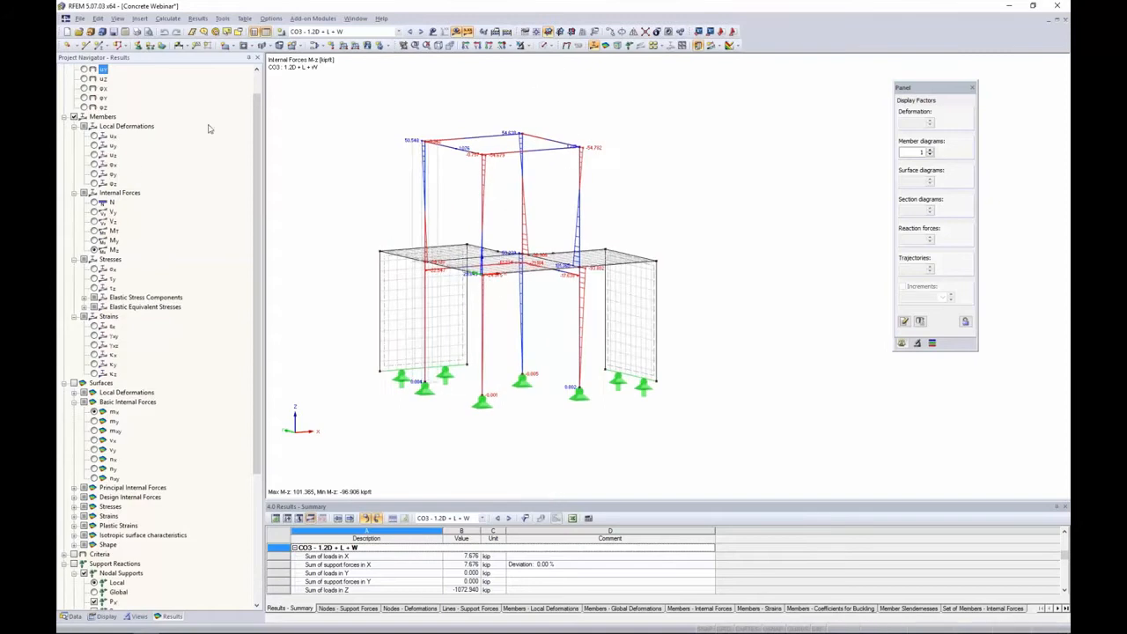
# - Step through the member internal force diagrams N, Vy and MT, ending on the bending moment My
pyautogui.click(95, 203)
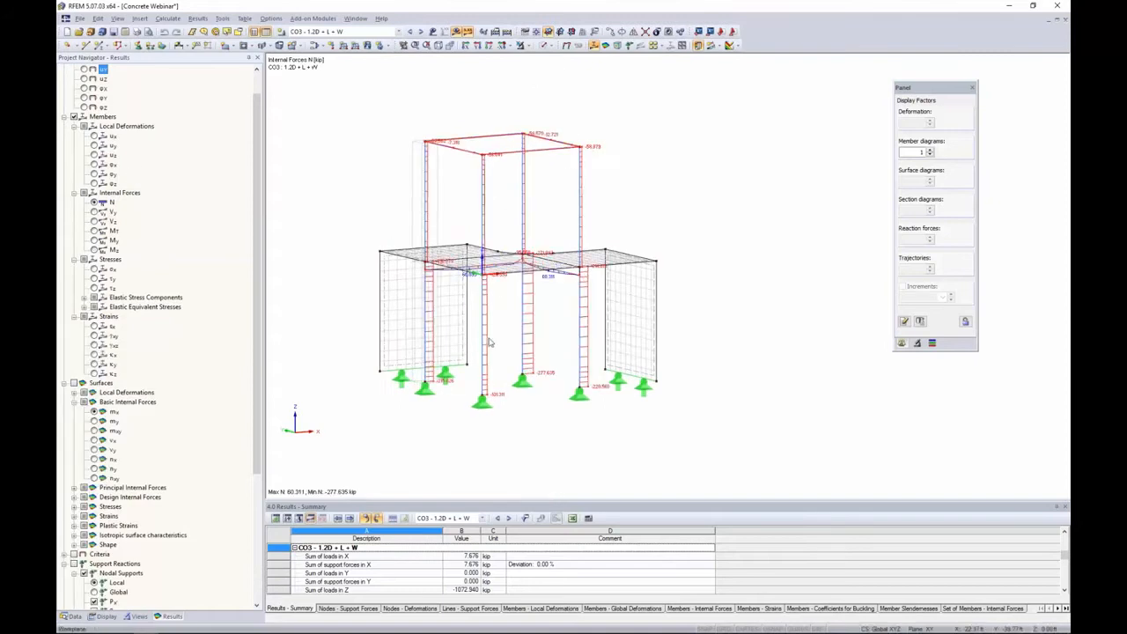
pyautogui.click(95, 213)
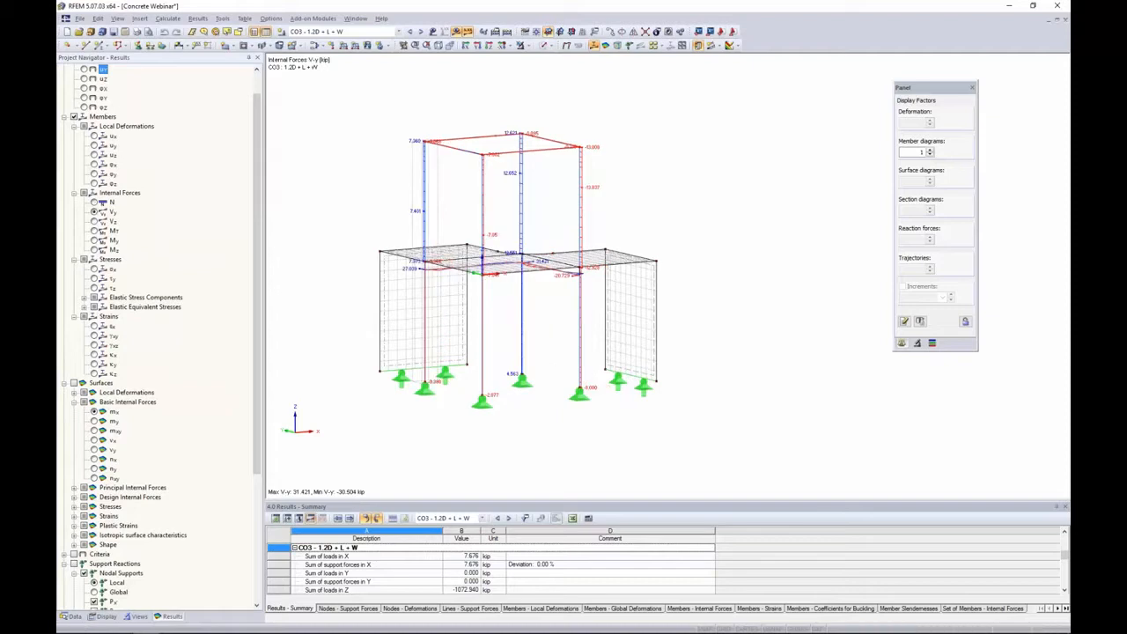
pyautogui.click(94, 231)
pyautogui.click(94, 240)
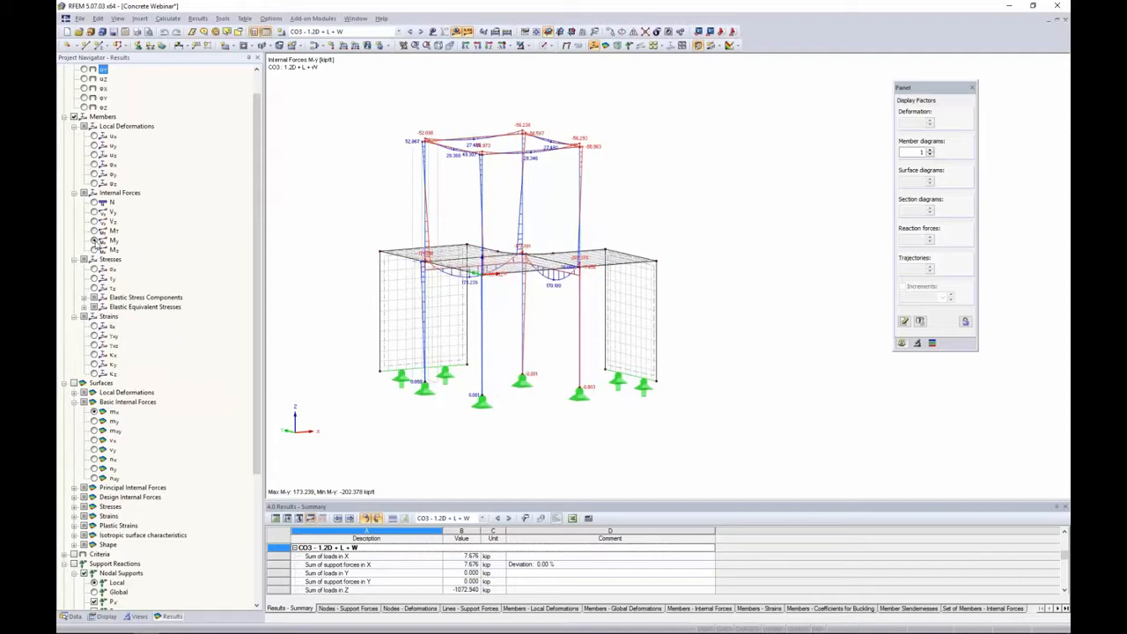
# - Set the display factor of the member diagrams to 2
pyautogui.click(913, 150)
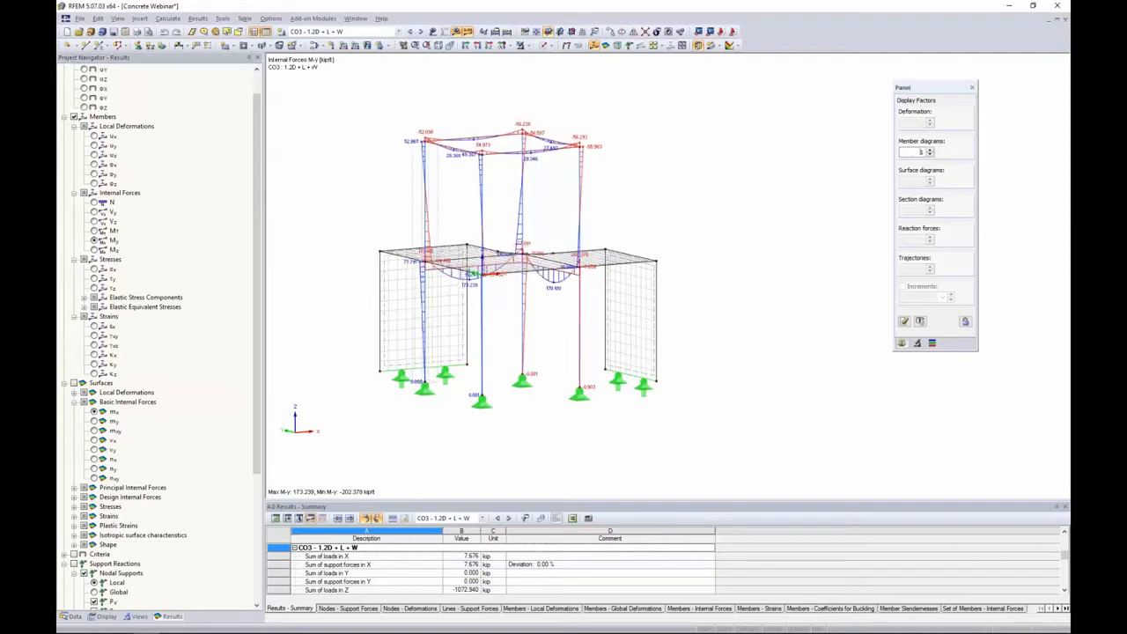
pyautogui.scroll(3, 913, 151)
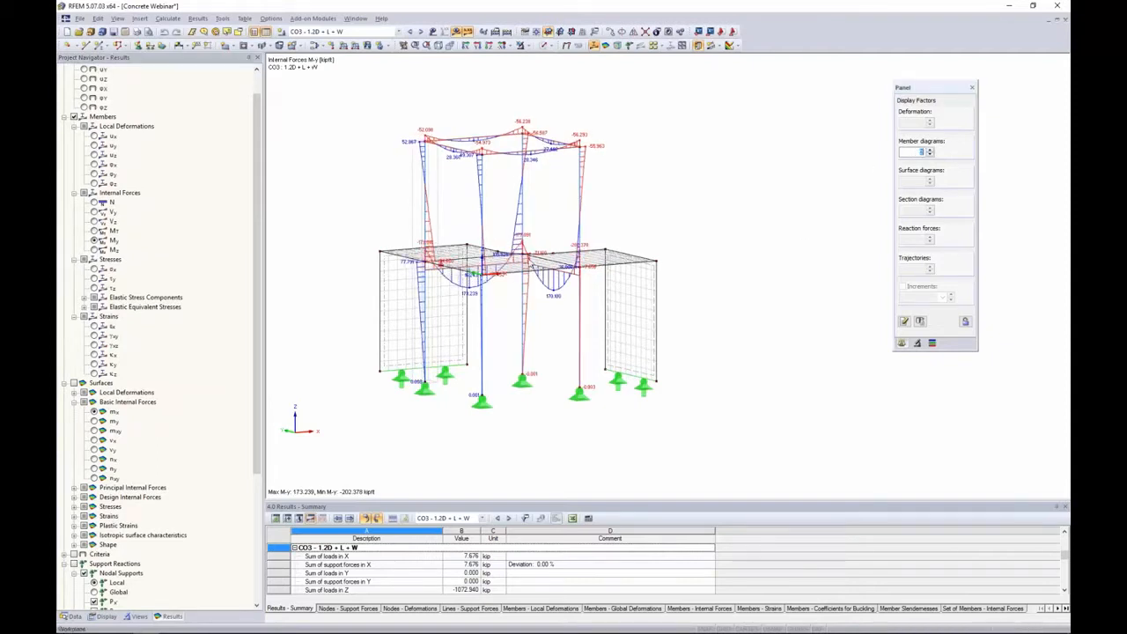
pyautogui.keyDown('ctrl'); pyautogui.moveTo(711, 211); pyautogui.dragTo(693, 227, button='middle'); pyautogui.keyUp('ctrl')
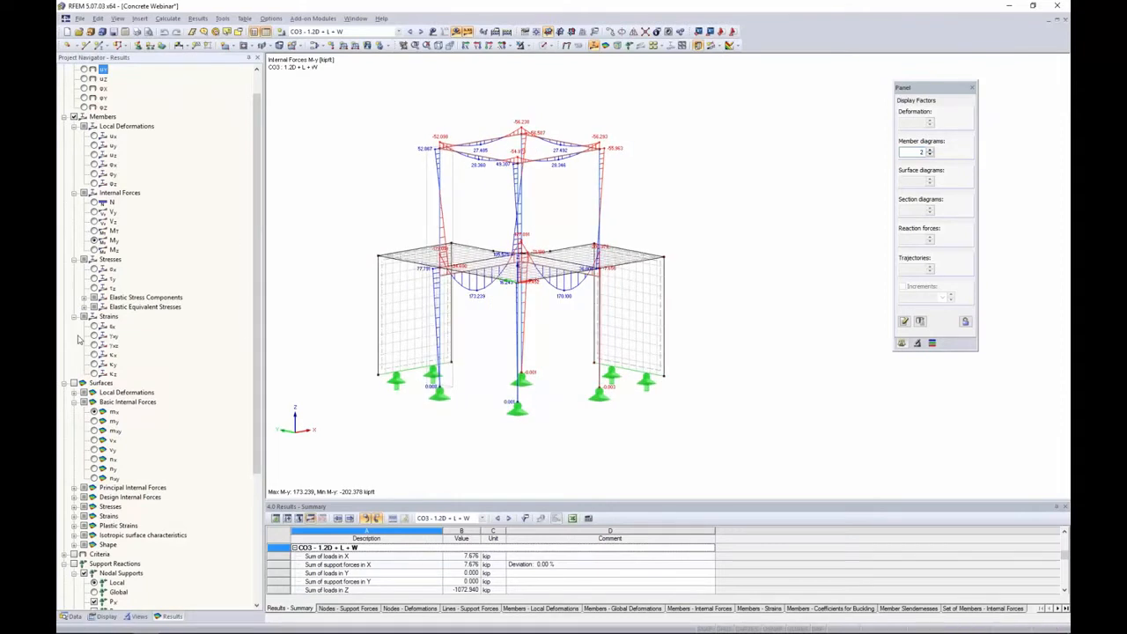
# - Display the nodal and line support reactions together with the My diagrams
pyautogui.scroll(-6, 112, 358)
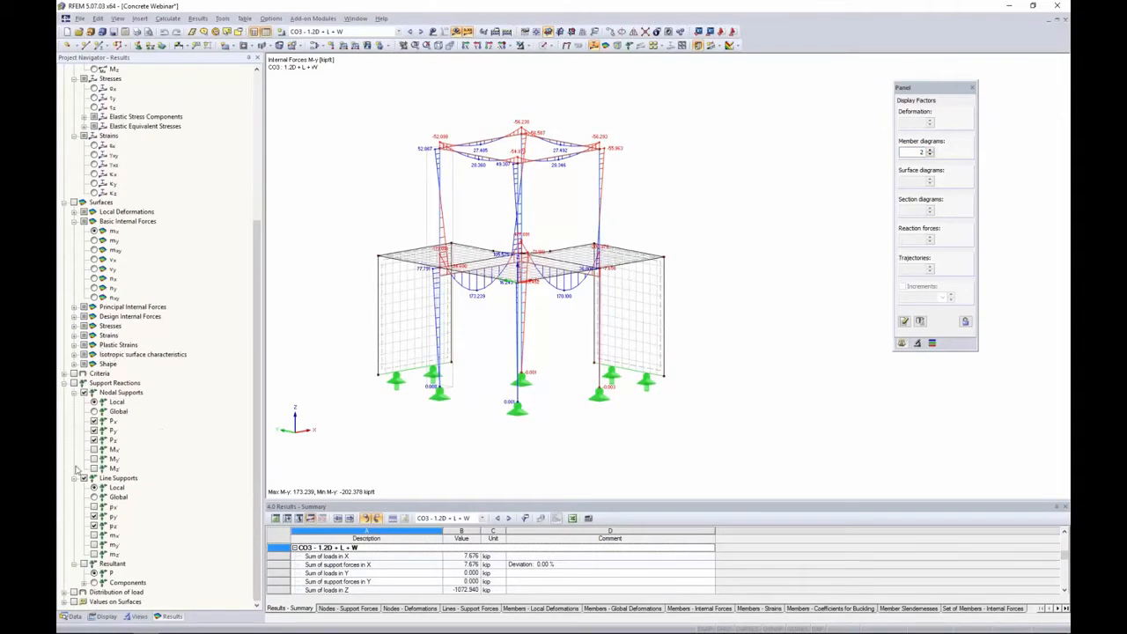
pyautogui.click(80, 382)
pyautogui.scroll(5, 80, 383)
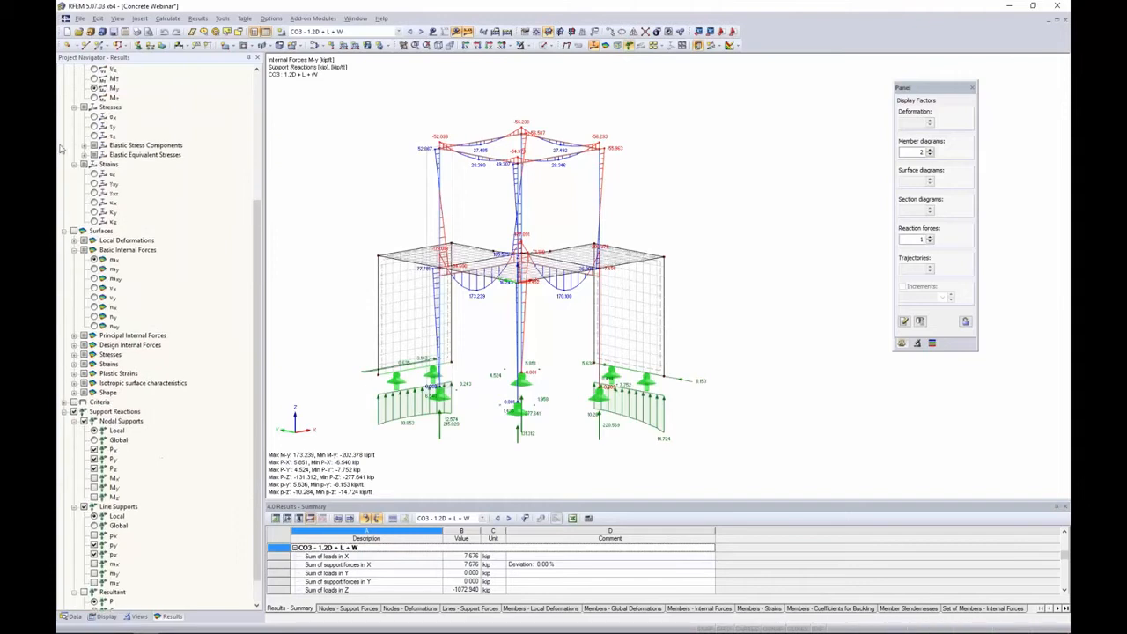
# - Hide the member result diagrams and the support reactions in the model view
pyautogui.click(75, 80)
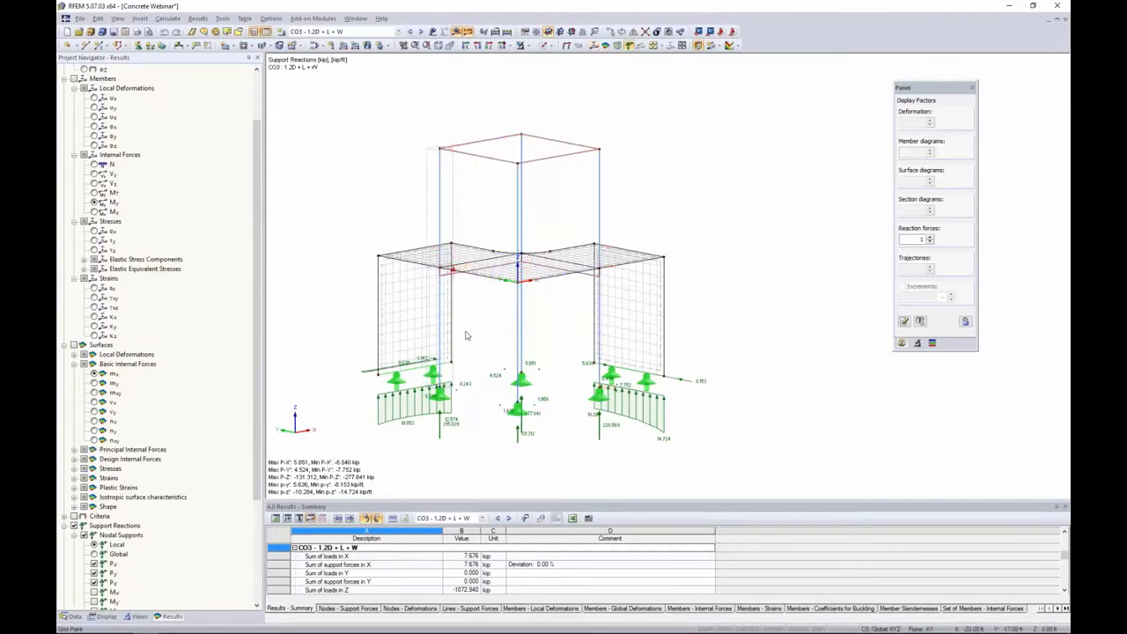
pyautogui.keyDown('ctrl'); pyautogui.moveTo(466, 326); pyautogui.dragTo(545, 317, button='middle'); pyautogui.keyUp('ctrl')
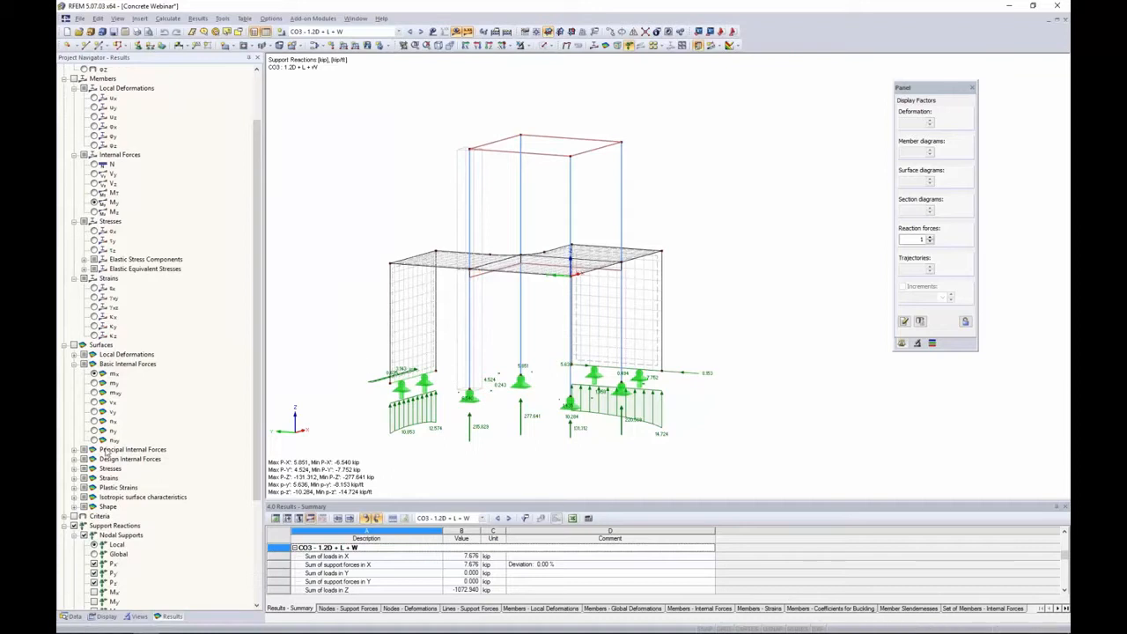
pyautogui.click(74, 526)
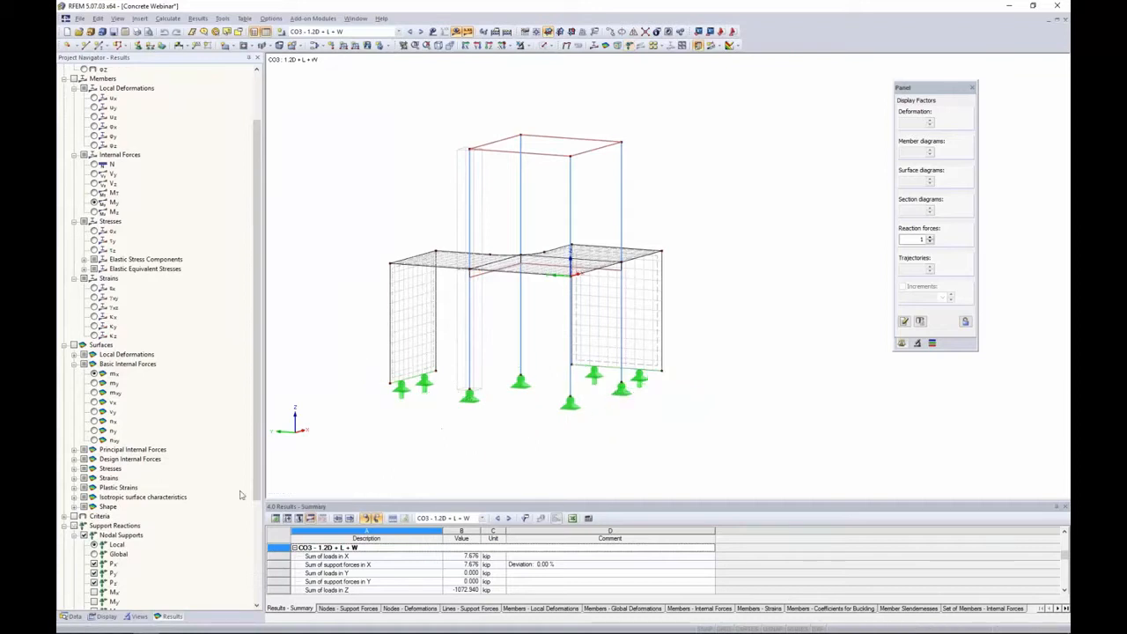
pyautogui.keyDown('ctrl'); pyautogui.moveTo(369, 430); pyautogui.dragTo(436, 340, button='middle'); pyautogui.keyUp('ctrl')
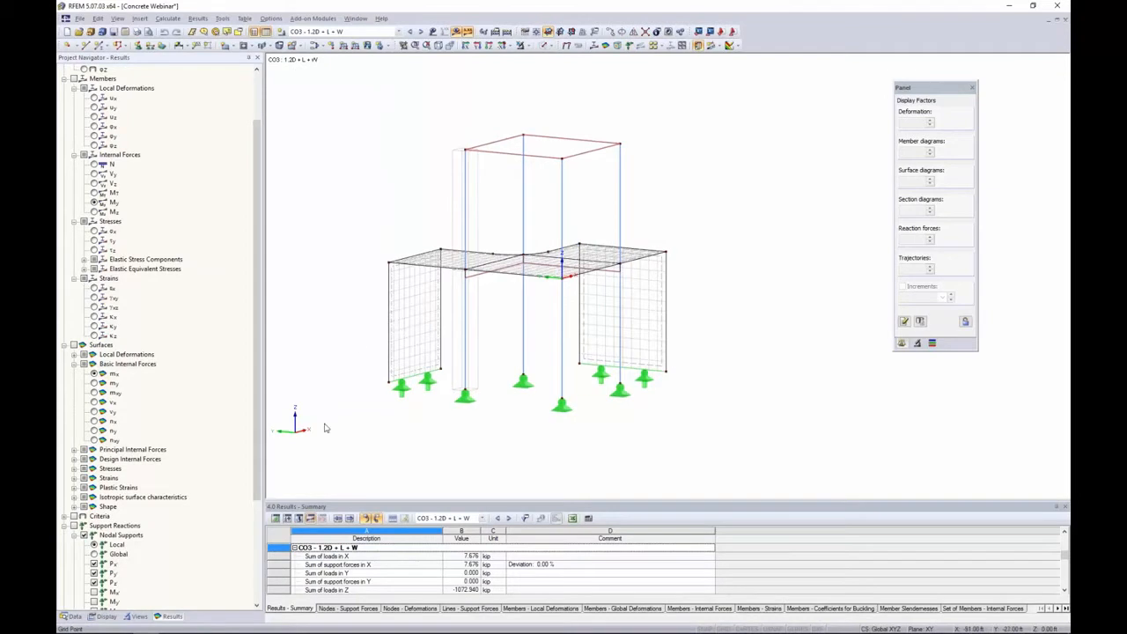
# - Examine the available concrete design add-on modules and the favorite setting of RF-CONCRETE Members
pyautogui.click(76, 616)
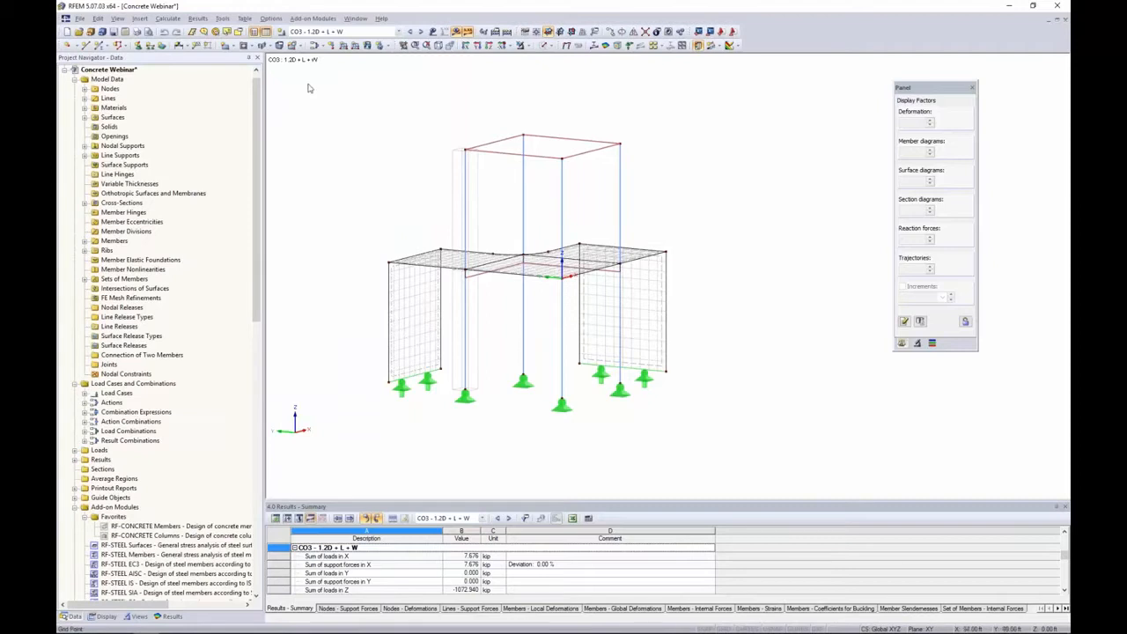
pyautogui.click(315, 19)
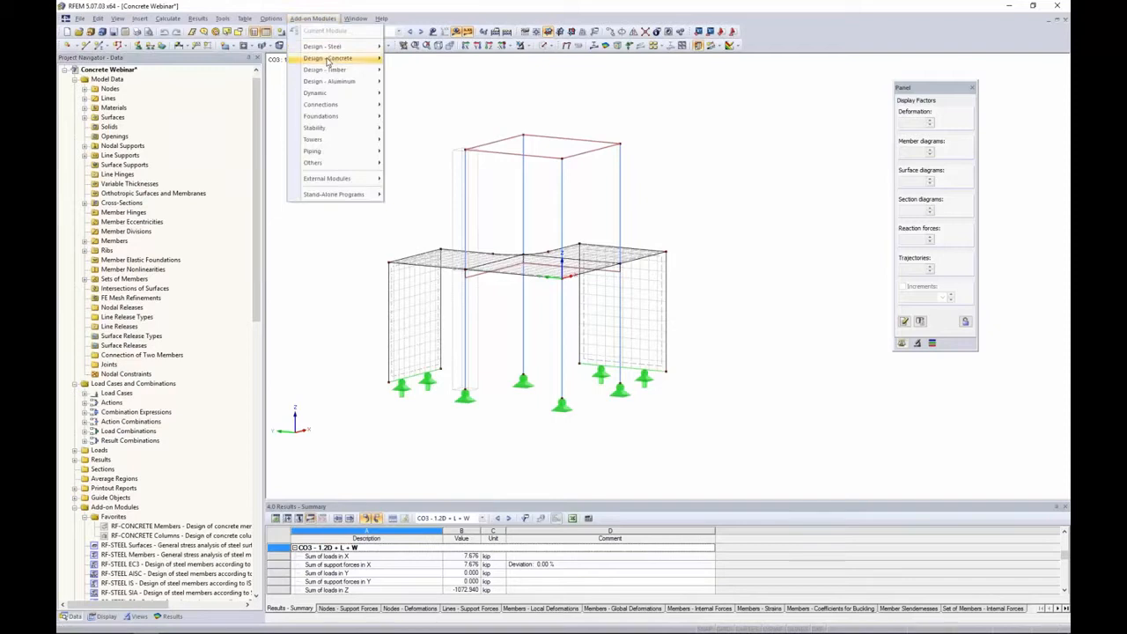
pyautogui.moveTo(328, 59)
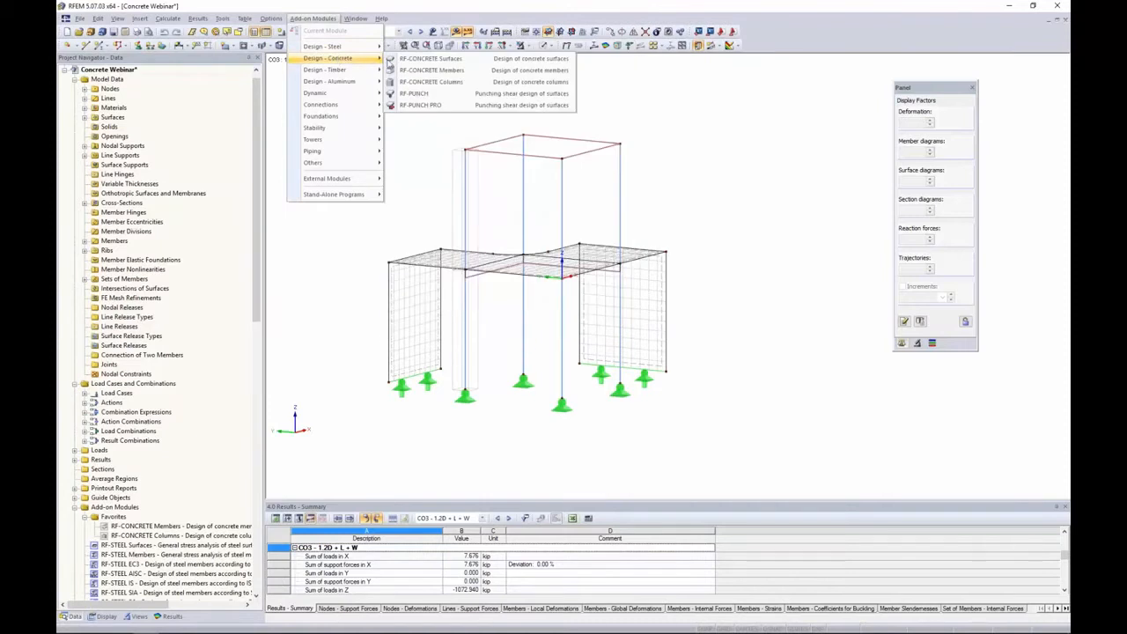
pyautogui.click(323, 307)
pyautogui.scroll(-10, 167, 352)
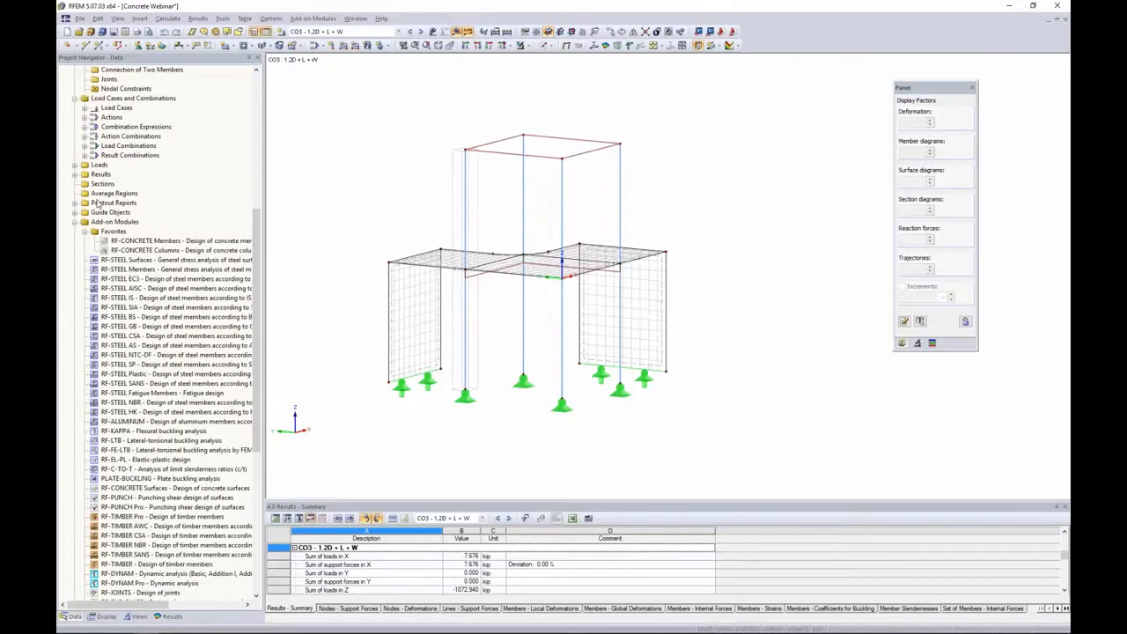
pyautogui.moveTo(75, 616)
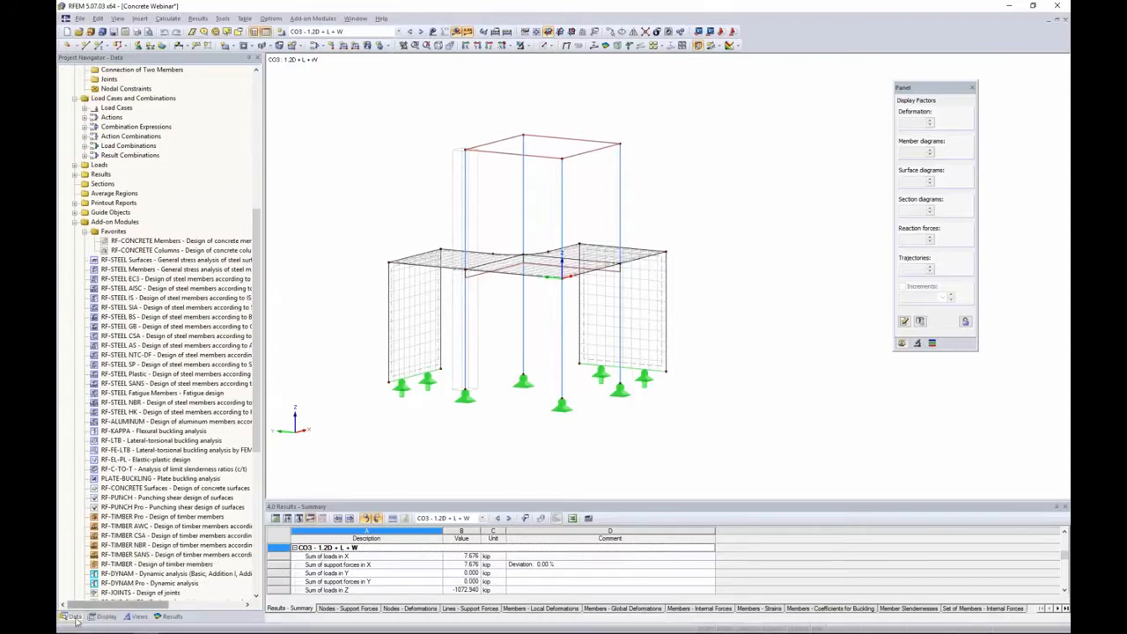
pyautogui.scroll(-9, 223, 337)
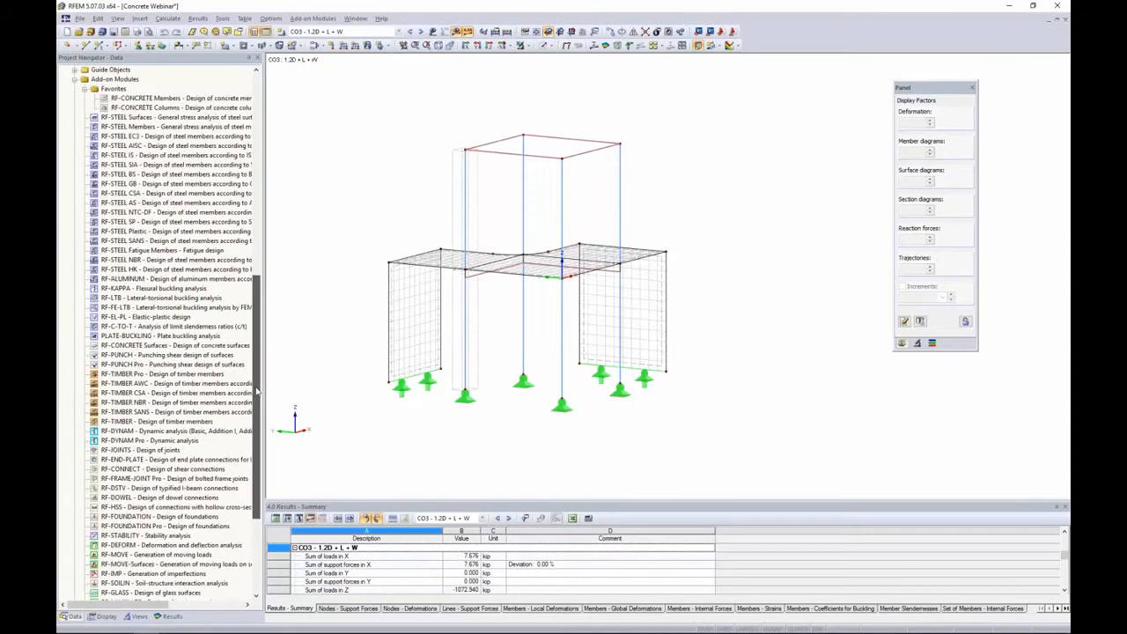
pyautogui.scroll(8, 264, 352)
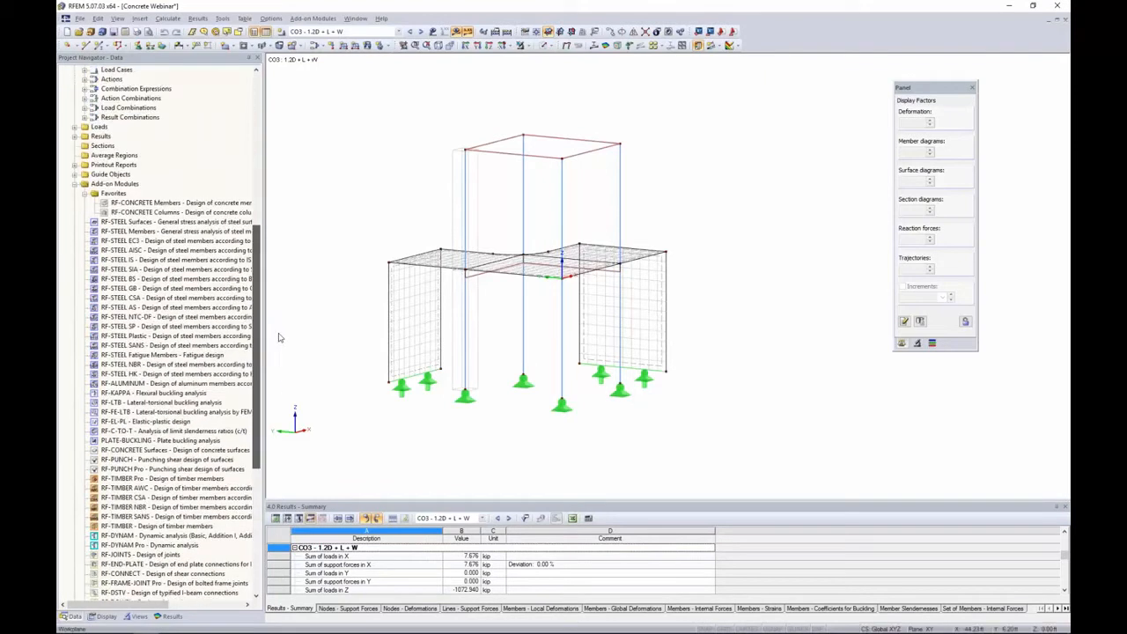
pyautogui.rightClick(201, 206)
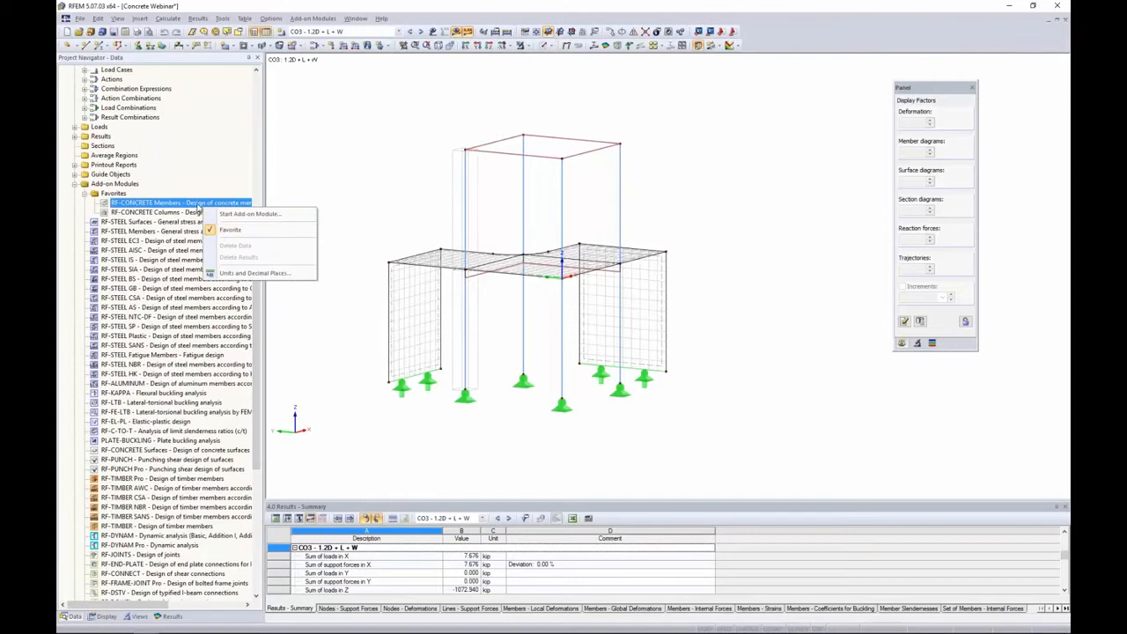
pyautogui.click(302, 205)
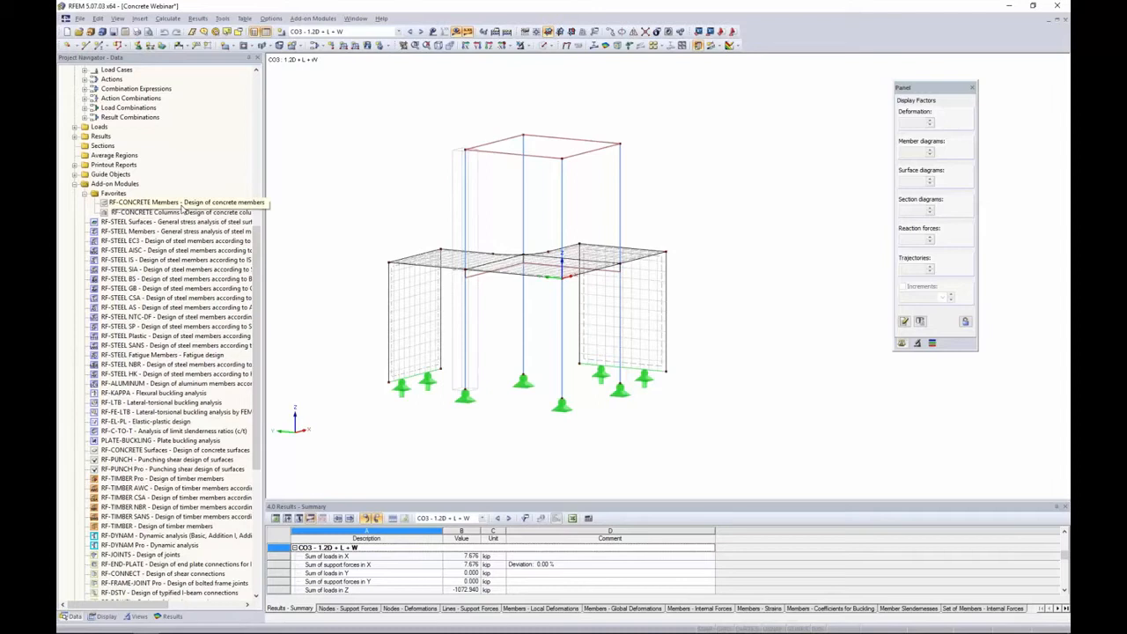
# - Start the RF-CONCRETE Members add-on module and choose ACI 318-14 as the design standard
pyautogui.doubleClick(183, 205)
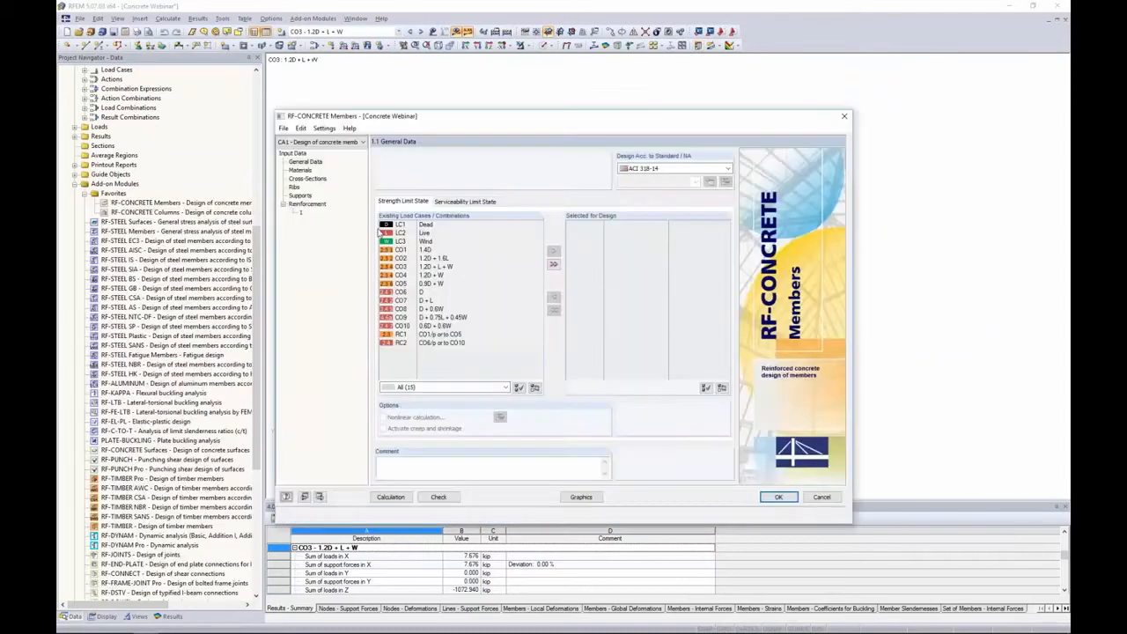
pyautogui.moveTo(447, 118)
pyautogui.mouseDown()
pyautogui.moveTo(486, 113)
pyautogui.moveTo(463, 111)
pyautogui.mouseUp()
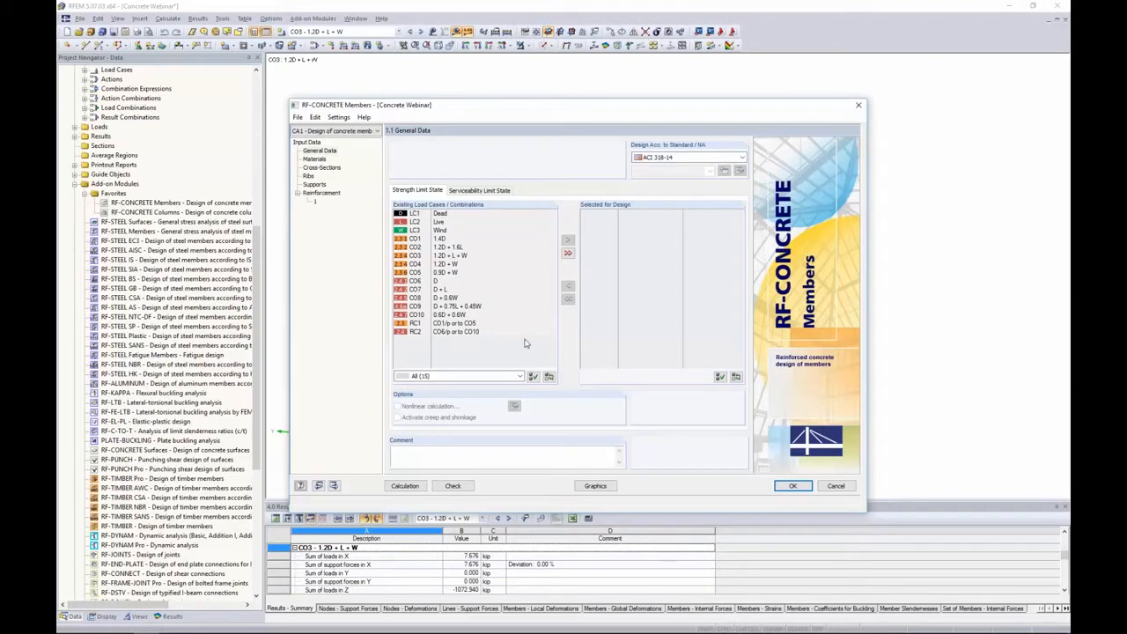
pyautogui.click(663, 159)
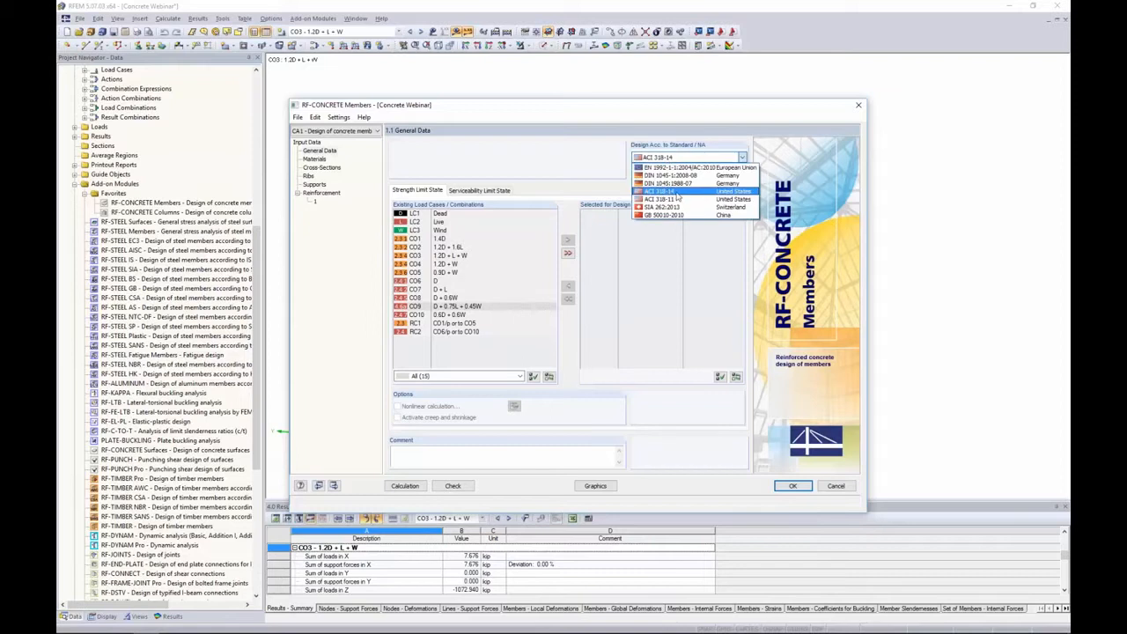
pyautogui.click(676, 193)
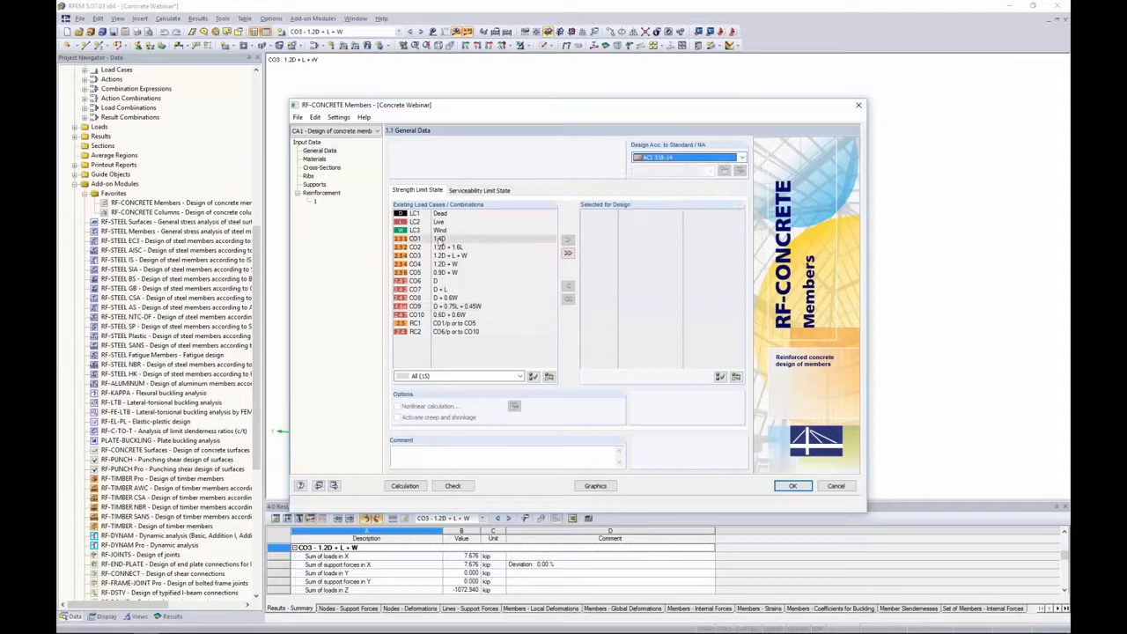
# - Select load combinations CO1 to CO5 for the strength limit state design
pyautogui.click(438, 240)
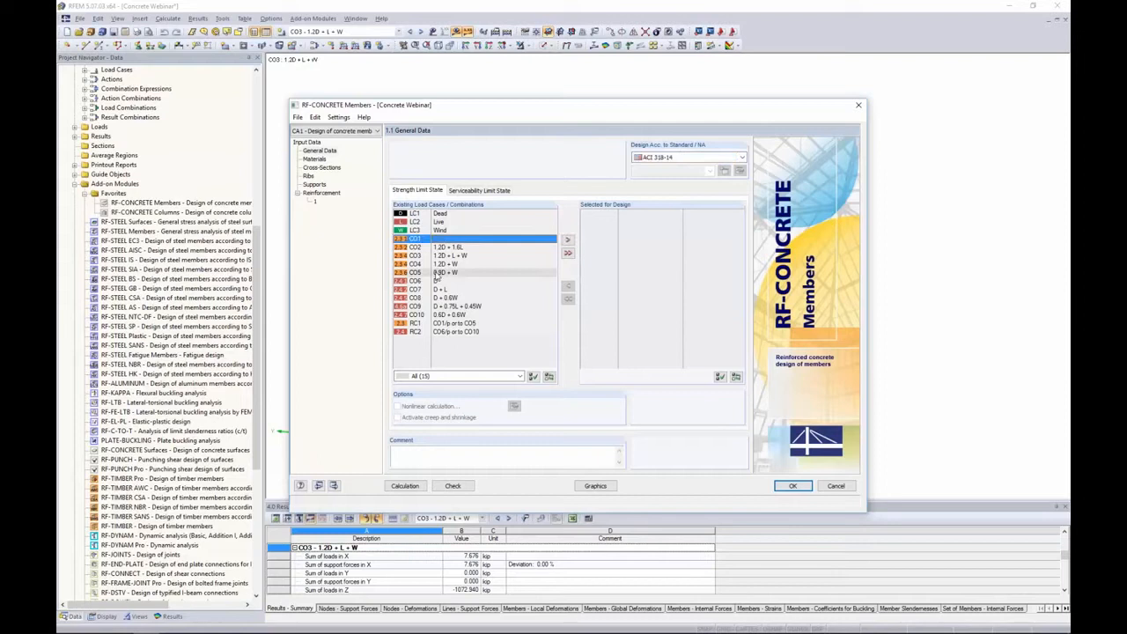
pyautogui.keyDown('shift'); pyautogui.click(436, 273); pyautogui.keyUp('shift')
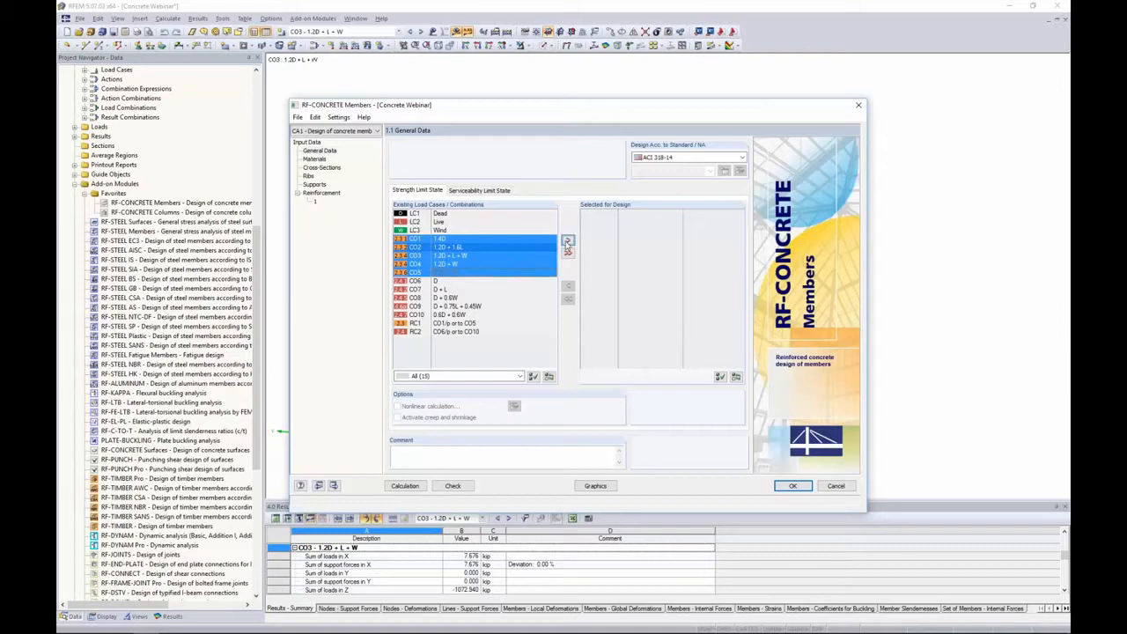
pyautogui.click(567, 240)
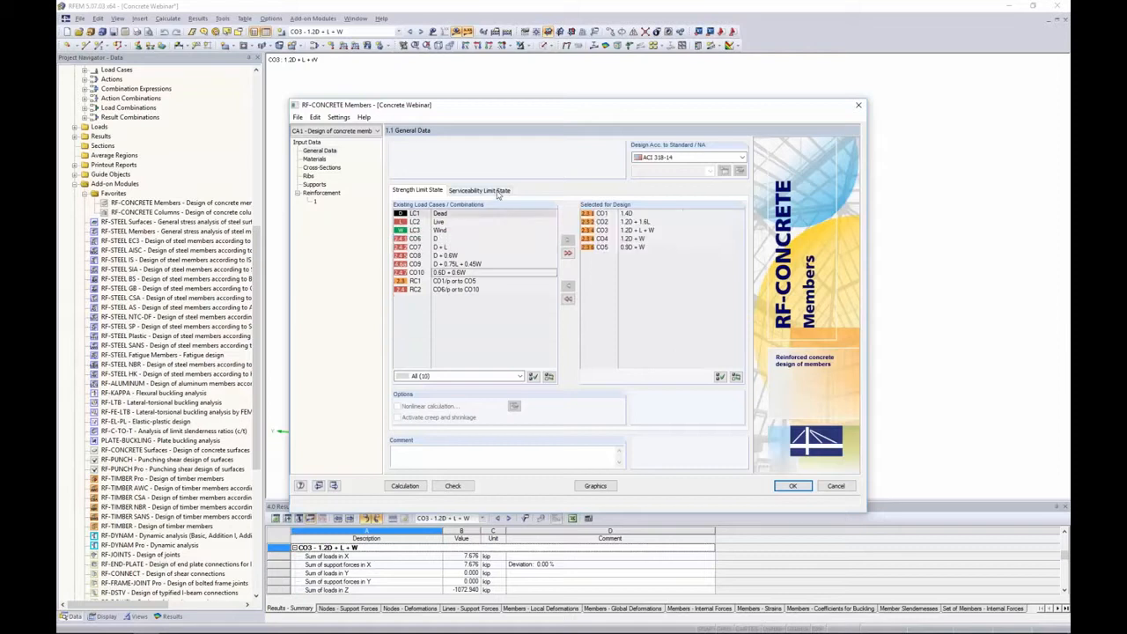
# - Select load combinations CO6 to CO10 for the serviceability limit state design
pyautogui.click(480, 190)
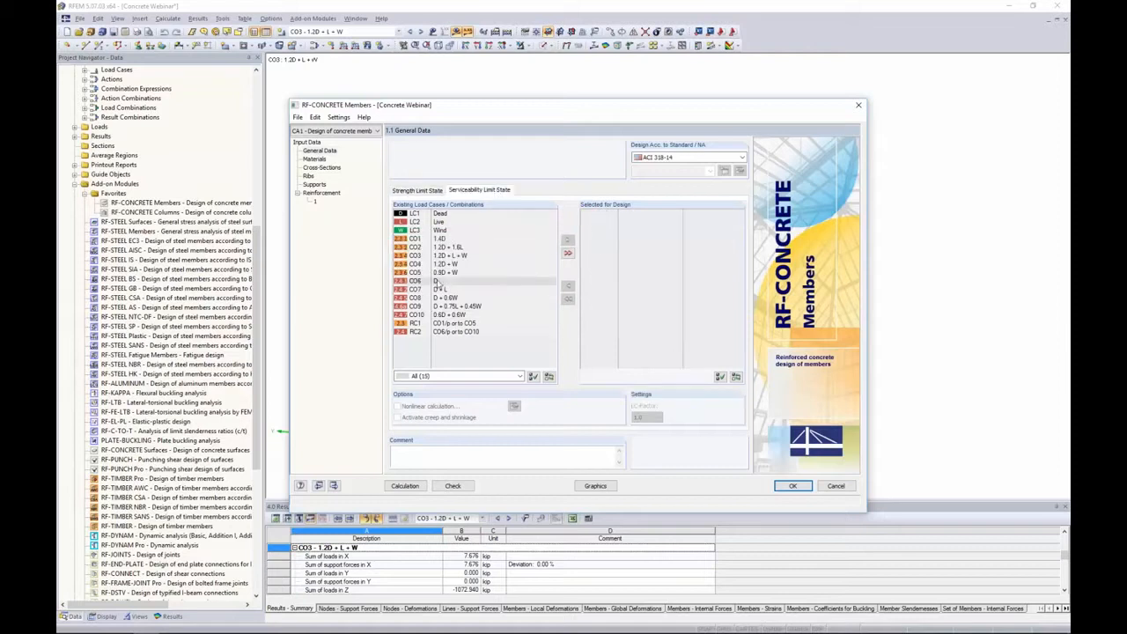
pyautogui.click(440, 280)
pyautogui.keyDown('shift'); pyautogui.click(447, 314); pyautogui.keyUp('shift')
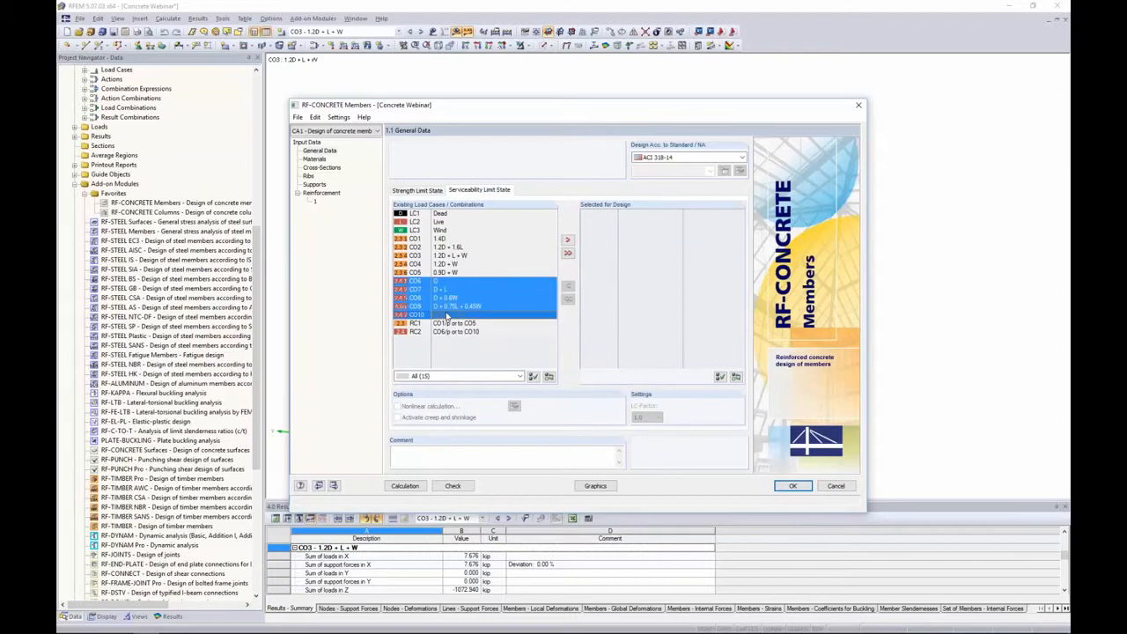
pyautogui.click(567, 240)
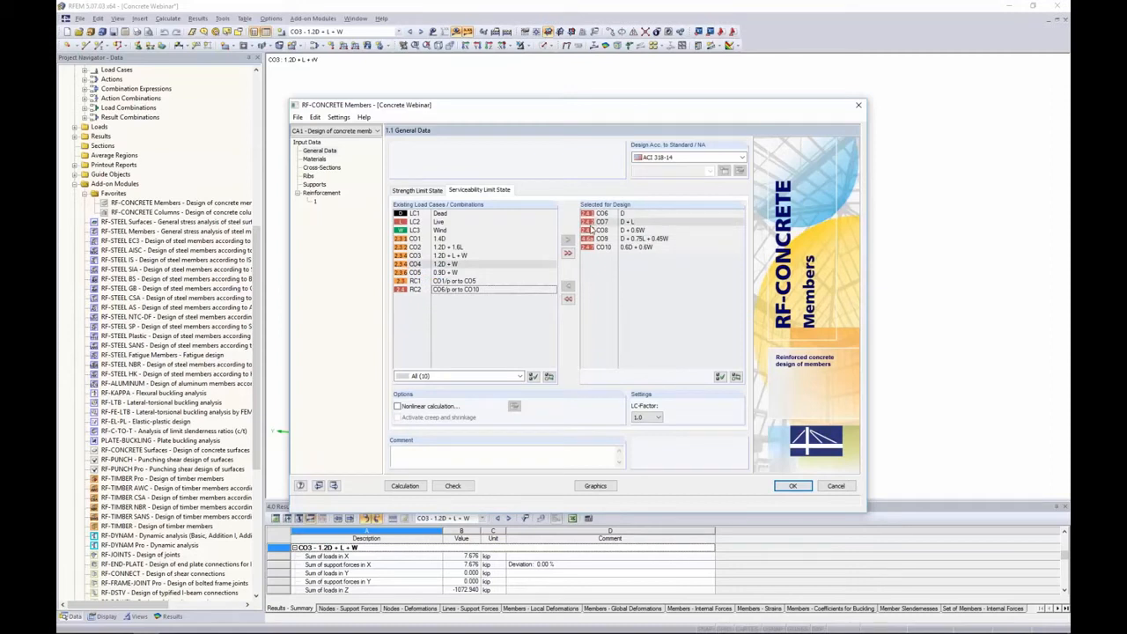
# - Try nonlinear calculation with creep and shrinkage for serviceability, examine its iteration parameters, and deactivate it again
pyautogui.click(397, 406)
pyautogui.click(397, 417)
pyautogui.click(514, 408)
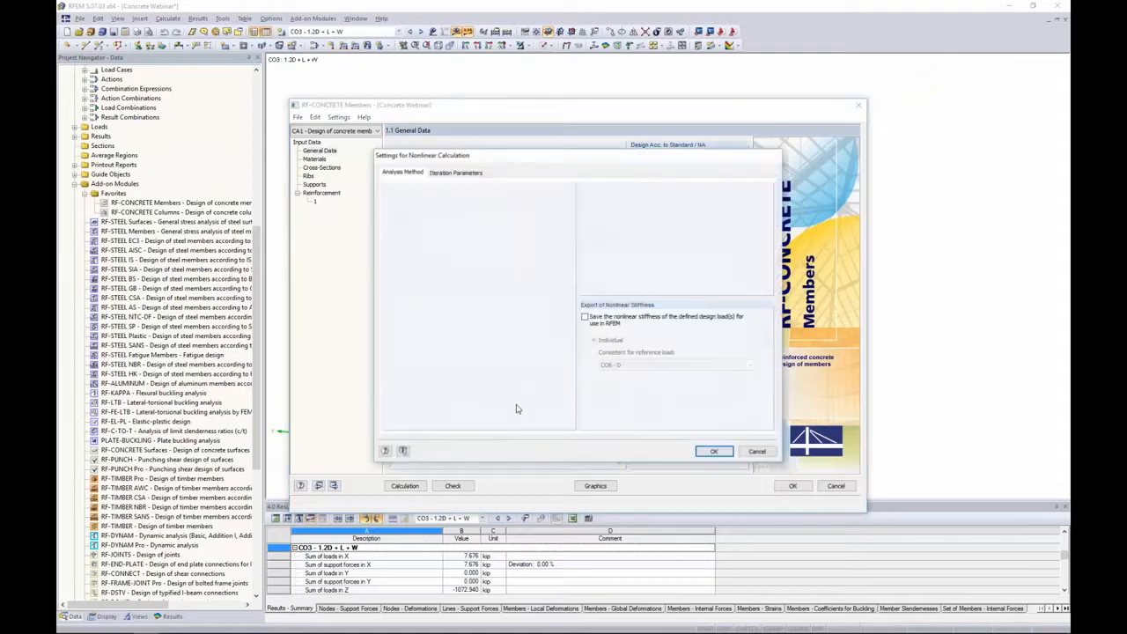
pyautogui.click(463, 176)
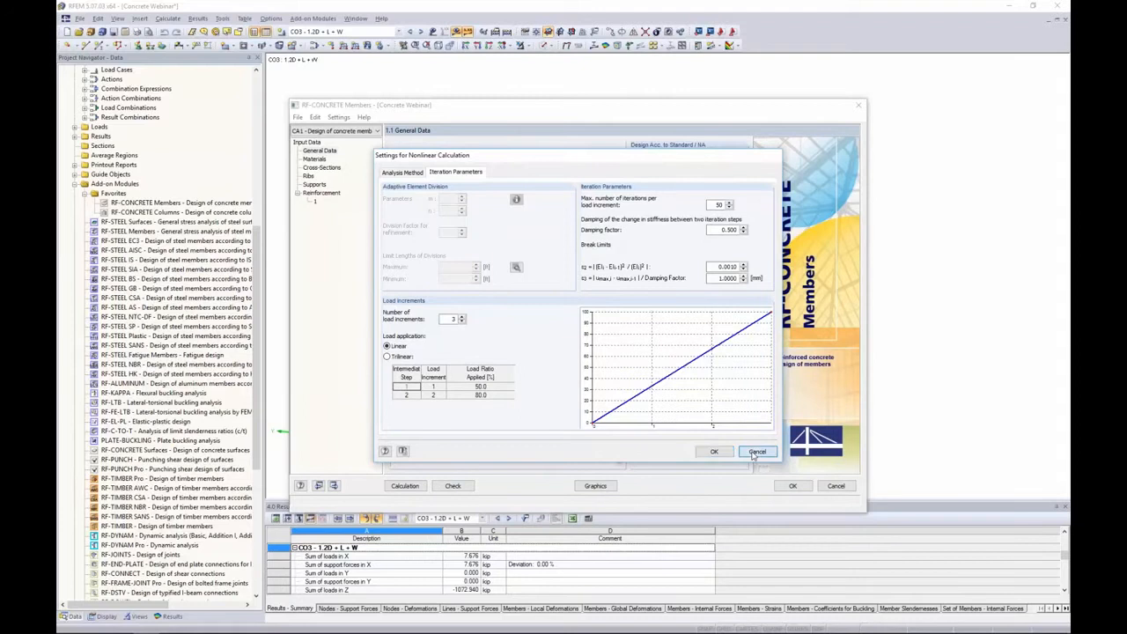
pyautogui.click(756, 451)
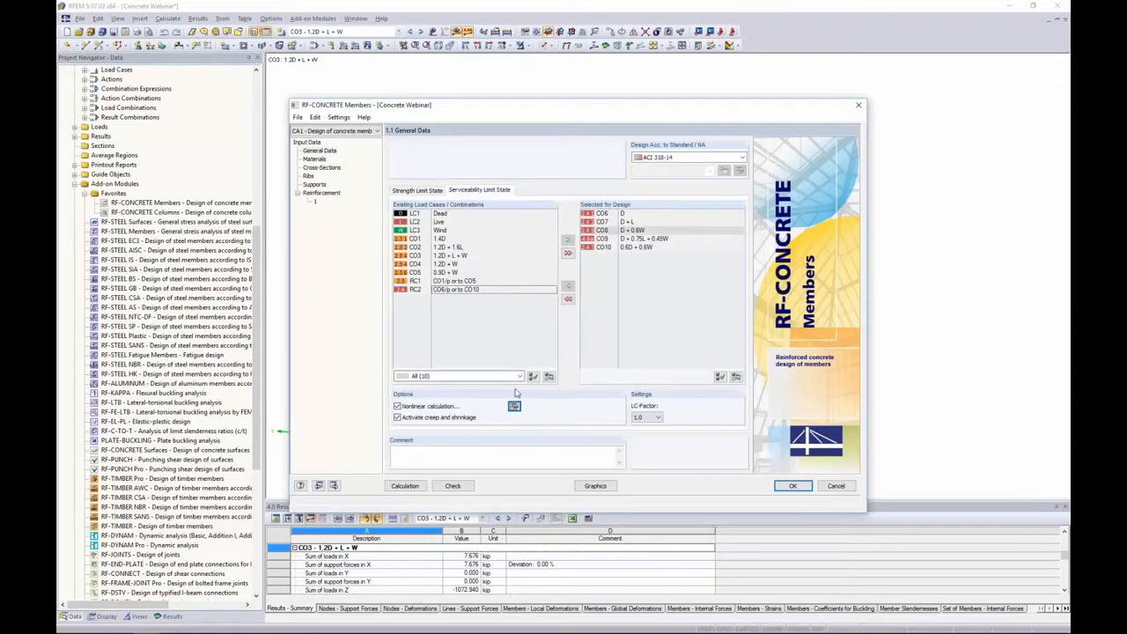
pyautogui.click(397, 406)
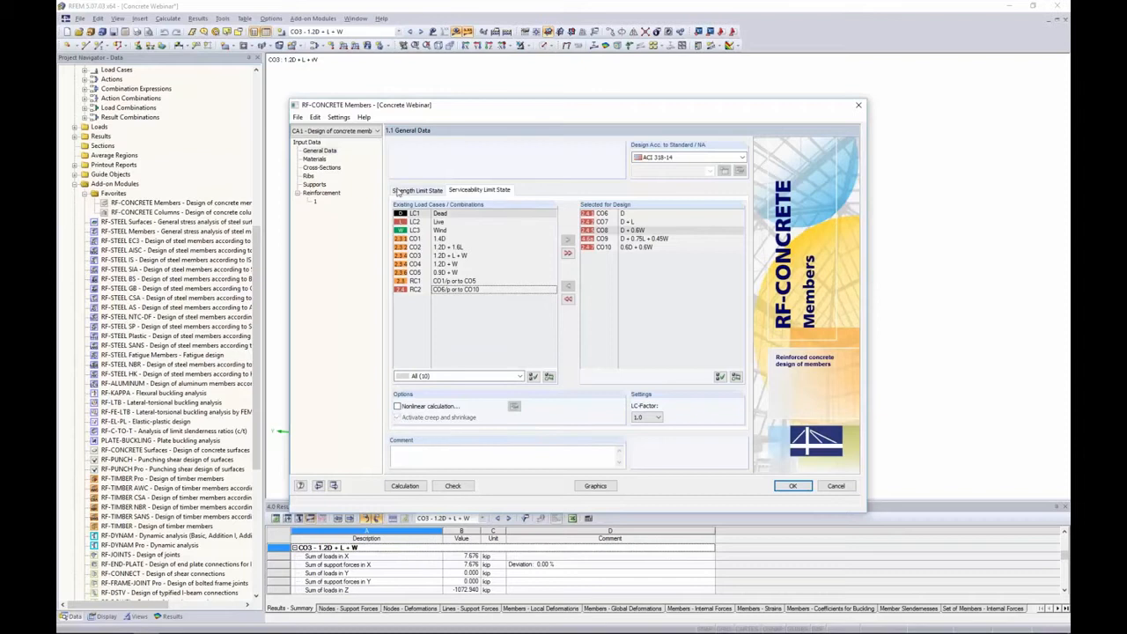
# - Review the strength limit state selection, the concrete and reinforcing steel materials, and the cross-sections assigned for design
pyautogui.click(398, 192)
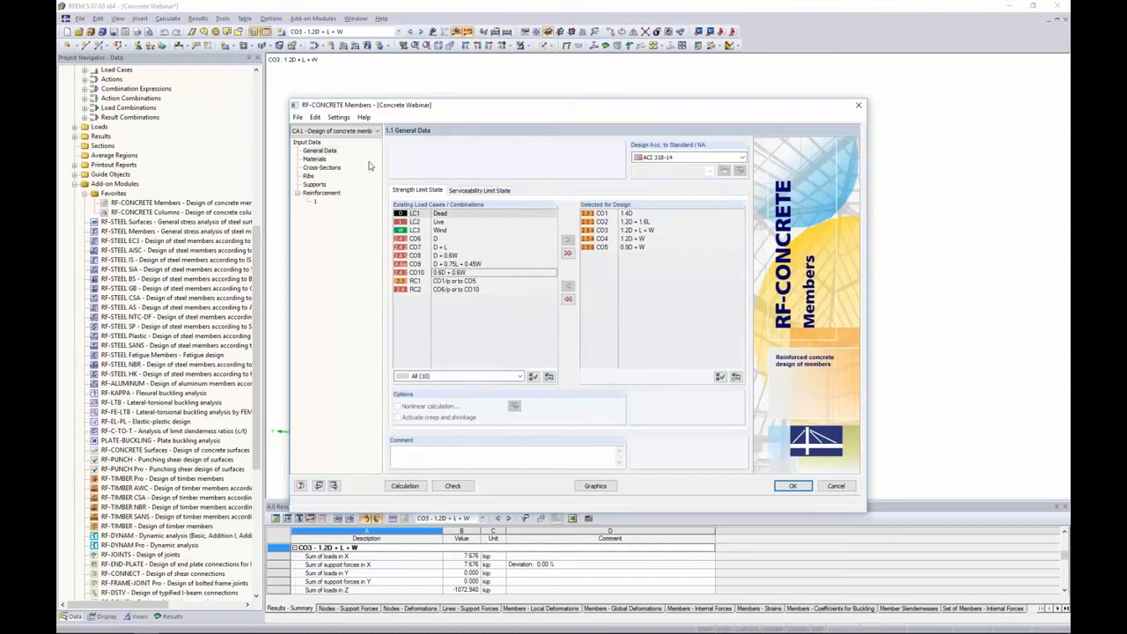
pyautogui.click(314, 160)
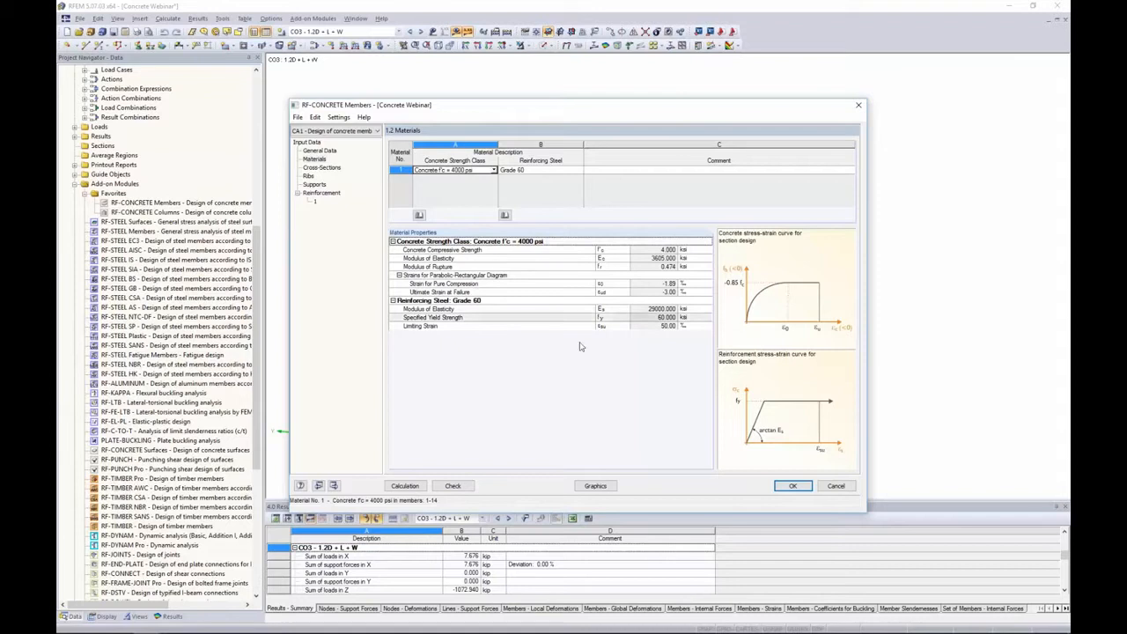
pyautogui.click(326, 169)
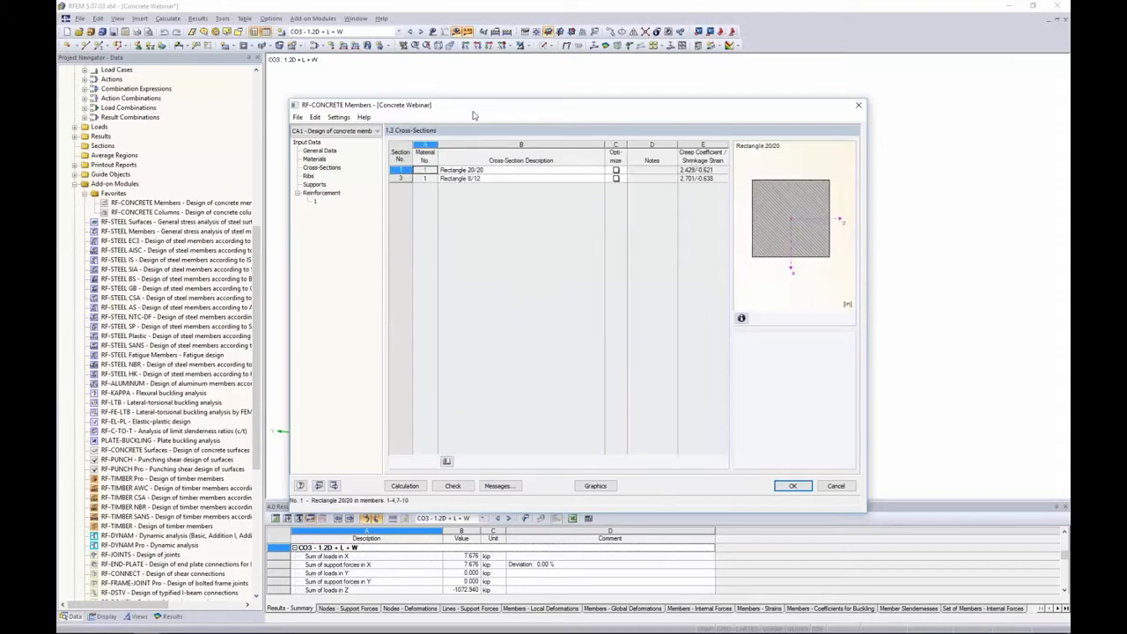
pyautogui.moveTo(475, 105); pyautogui.dragTo(476, 296)
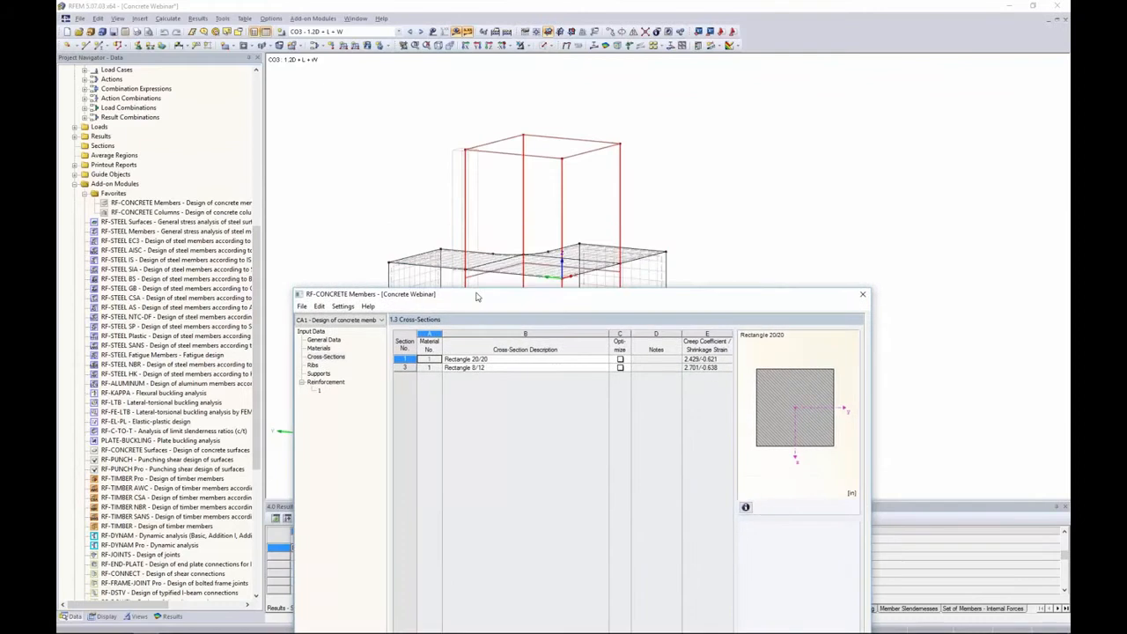
pyautogui.moveTo(772, 300); pyautogui.dragTo(755, 125)
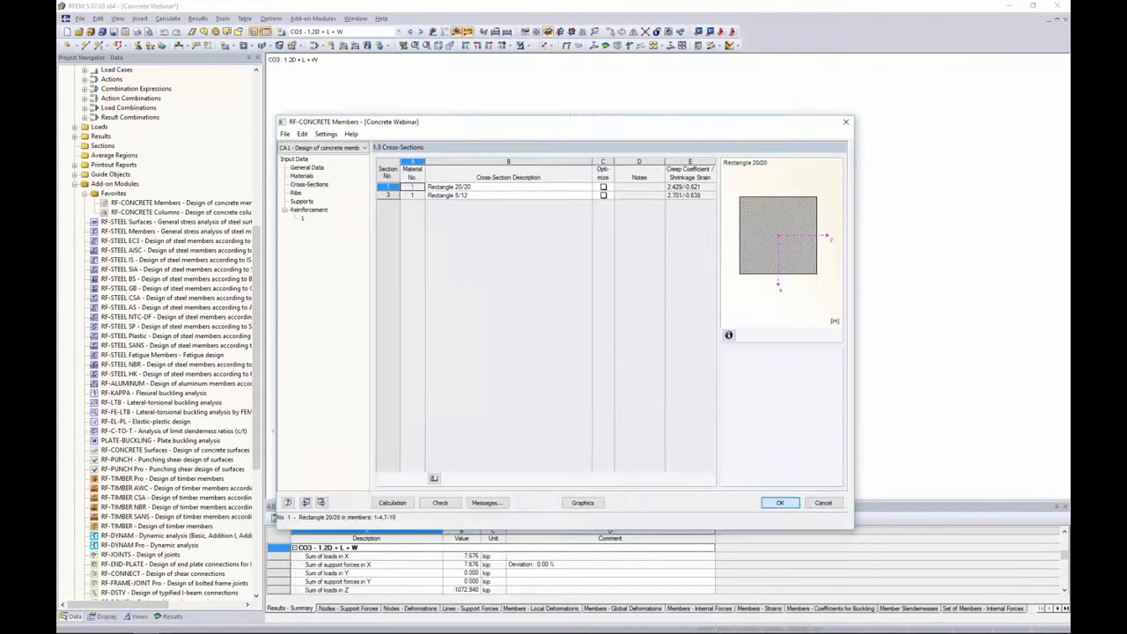
# - Accept the module input, display the model as solid transparent, and reopen RF-CONCRETE Members
pyautogui.click(780, 503)
pyautogui.click(552, 46)
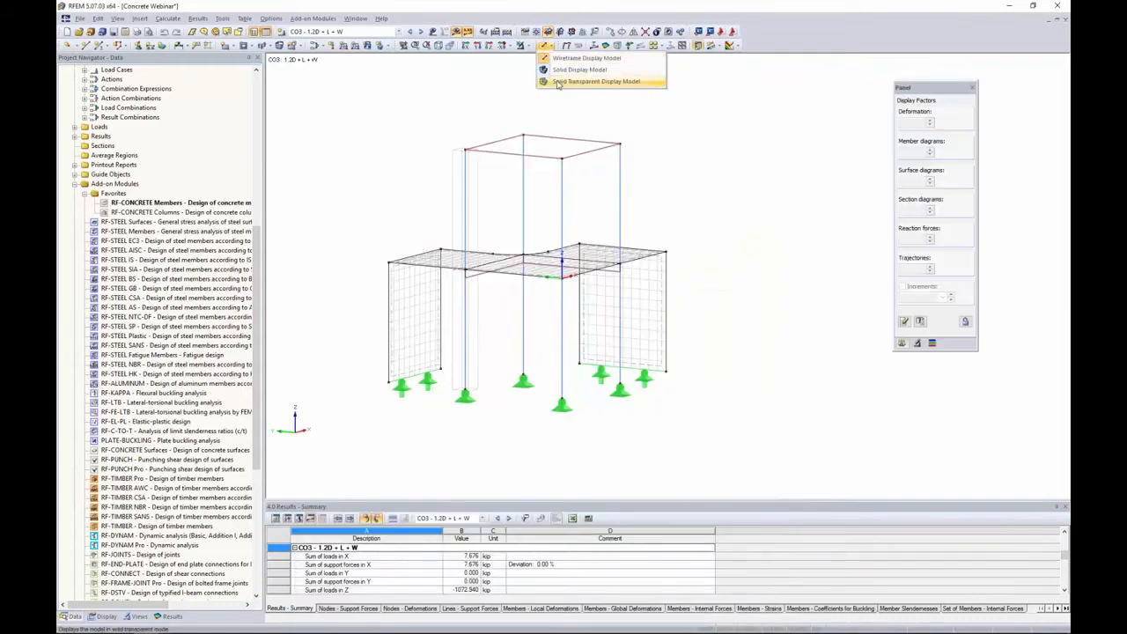
pyautogui.click(557, 82)
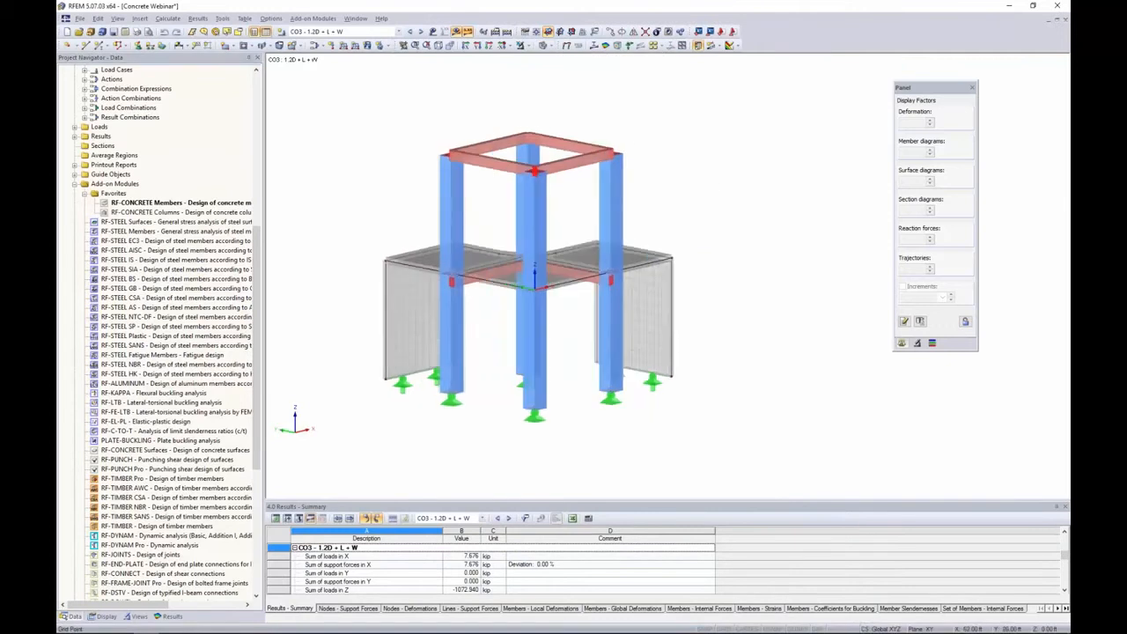
pyautogui.doubleClick(150, 203)
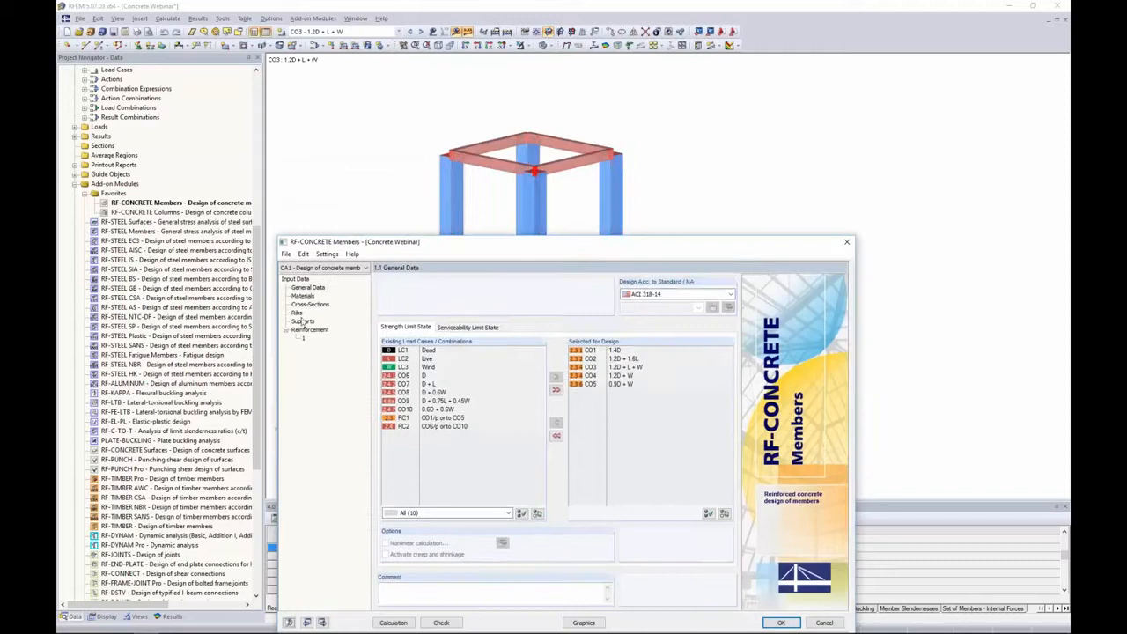
# - Examine the Rectangle 20/20 and Rectangle 8/12 cross-sections and locate the members using each one in the model
pyautogui.click(308, 304)
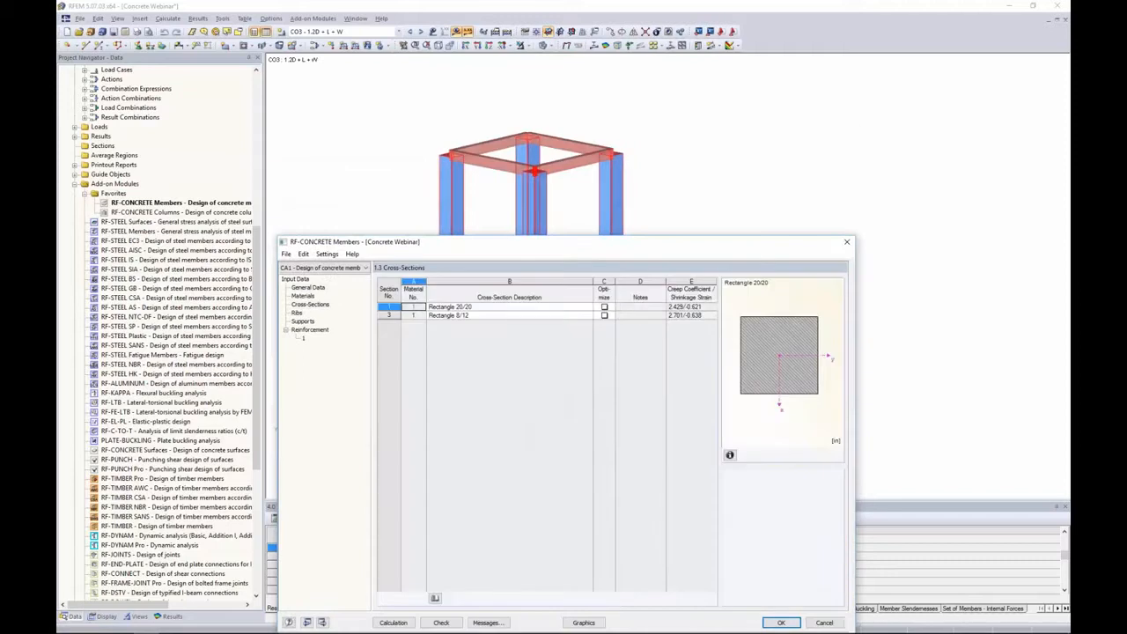
pyautogui.click(447, 307)
pyautogui.click(449, 315)
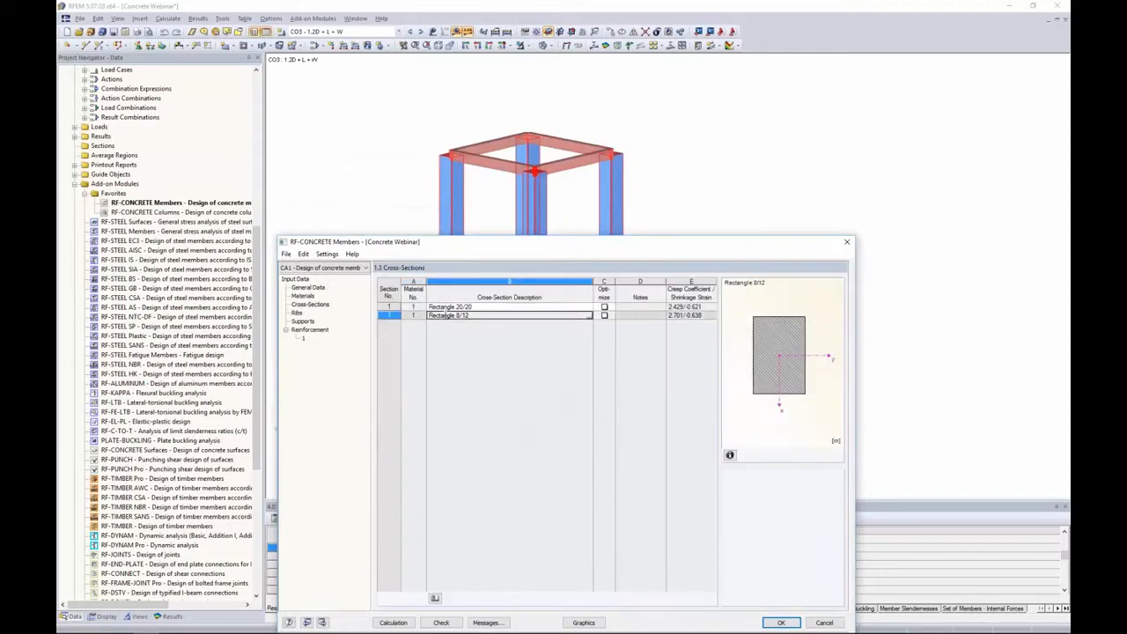
pyautogui.moveTo(451, 249); pyautogui.dragTo(452, 325)
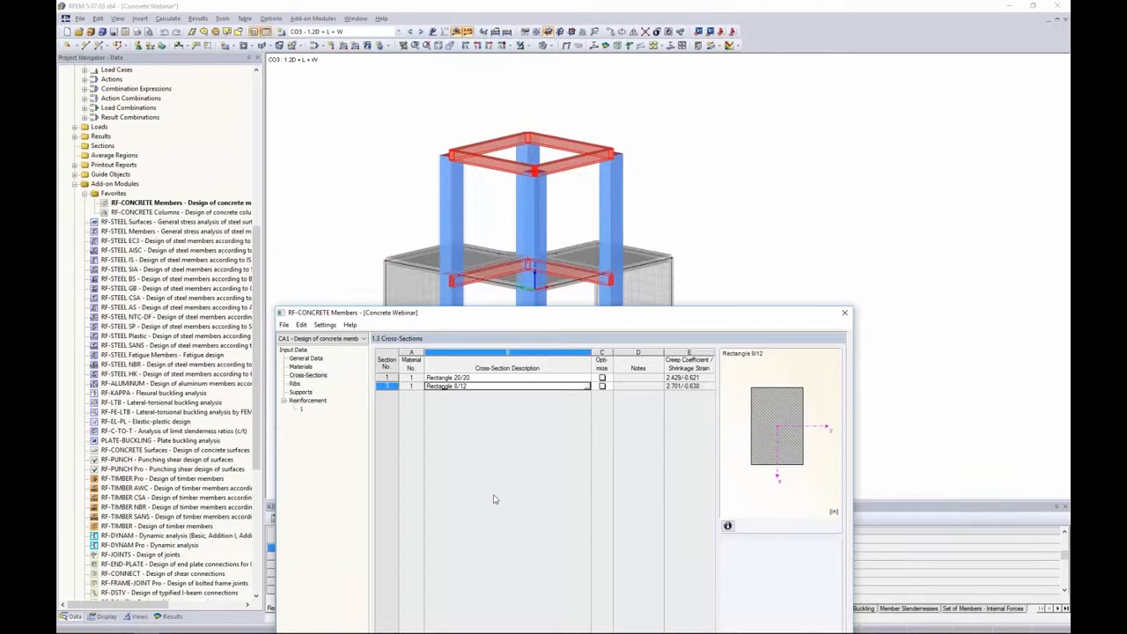
pyautogui.click(493, 377)
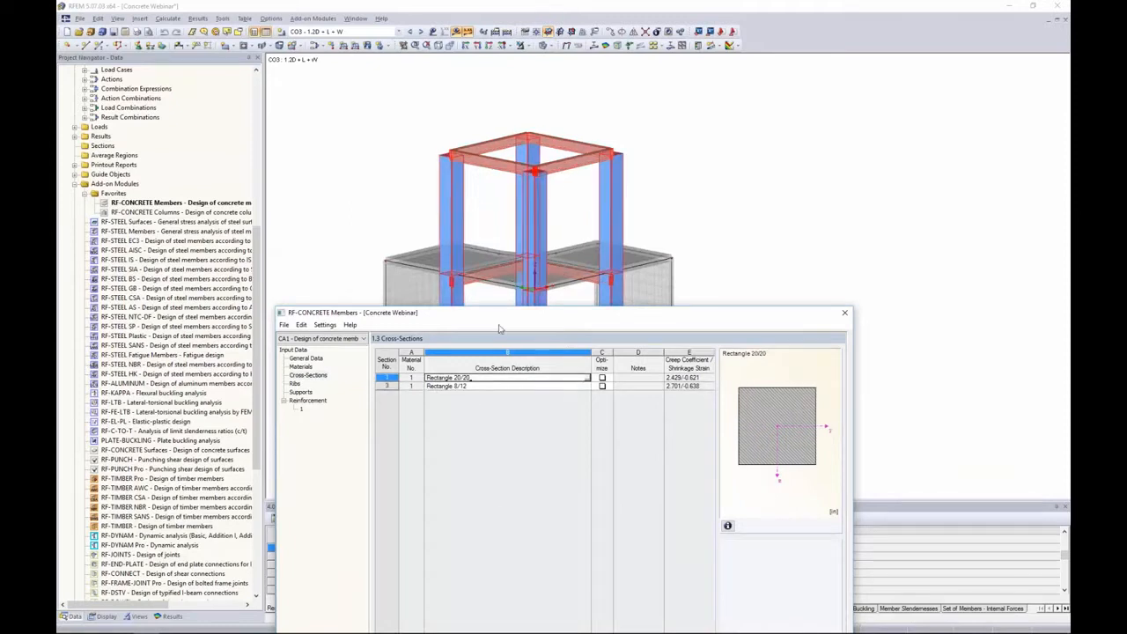
pyautogui.moveTo(500, 314); pyautogui.dragTo(524, 143)
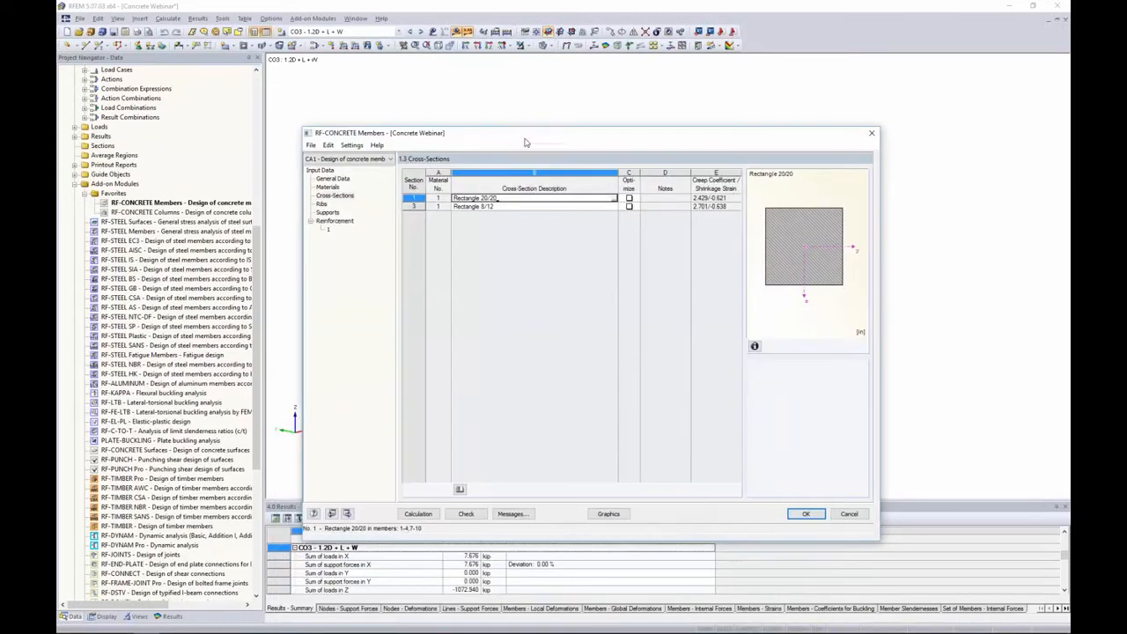
# - Try optimizing the width and depth of the Rectangle 20/20 cross-section, and discard the optimization parameters
pyautogui.click(629, 198)
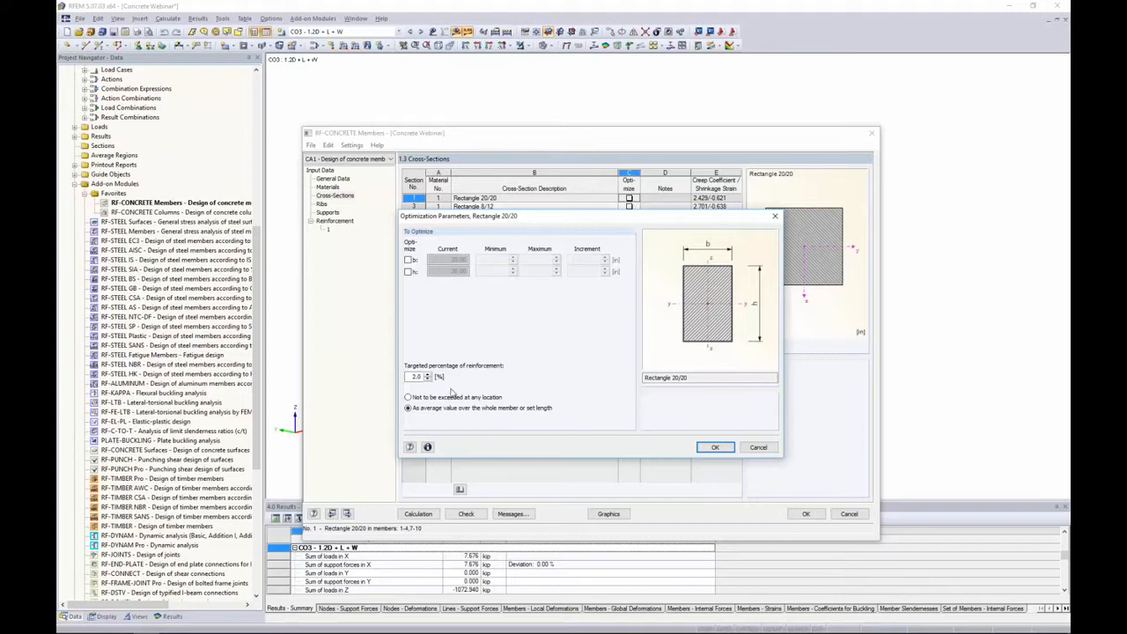
pyautogui.click(407, 259)
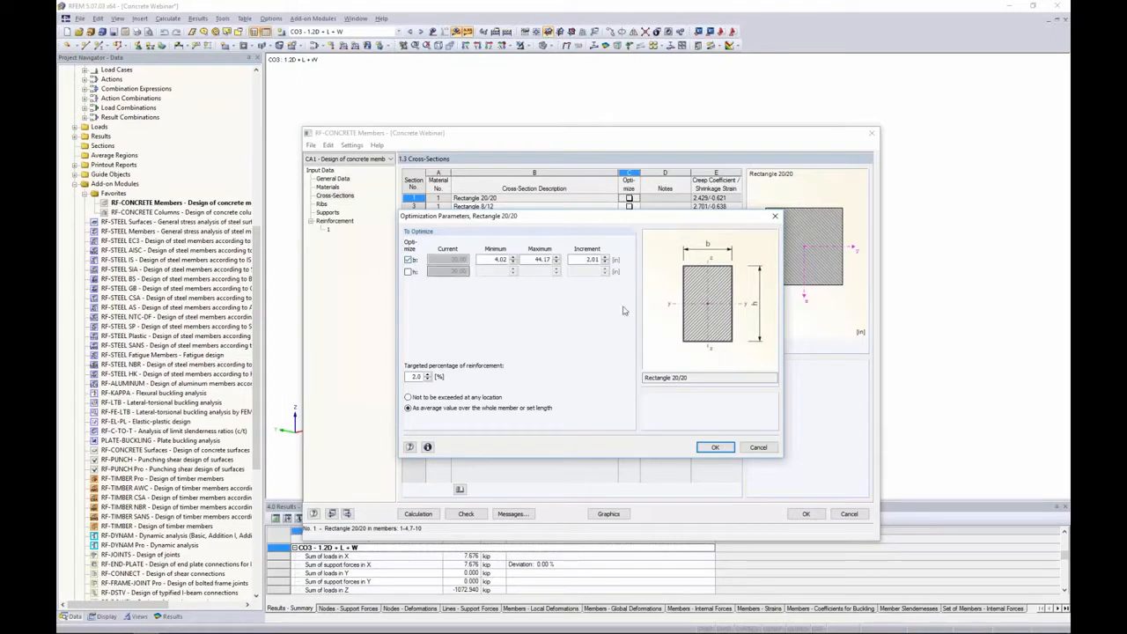
pyautogui.click(408, 272)
pyautogui.click(408, 272)
pyautogui.click(408, 260)
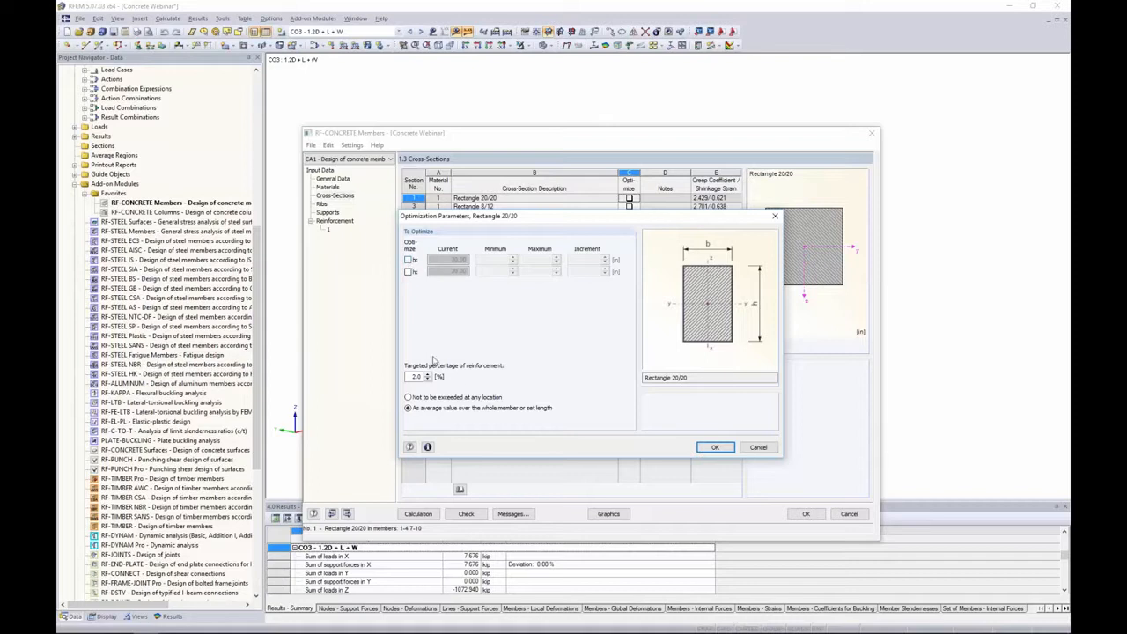
pyautogui.click(750, 446)
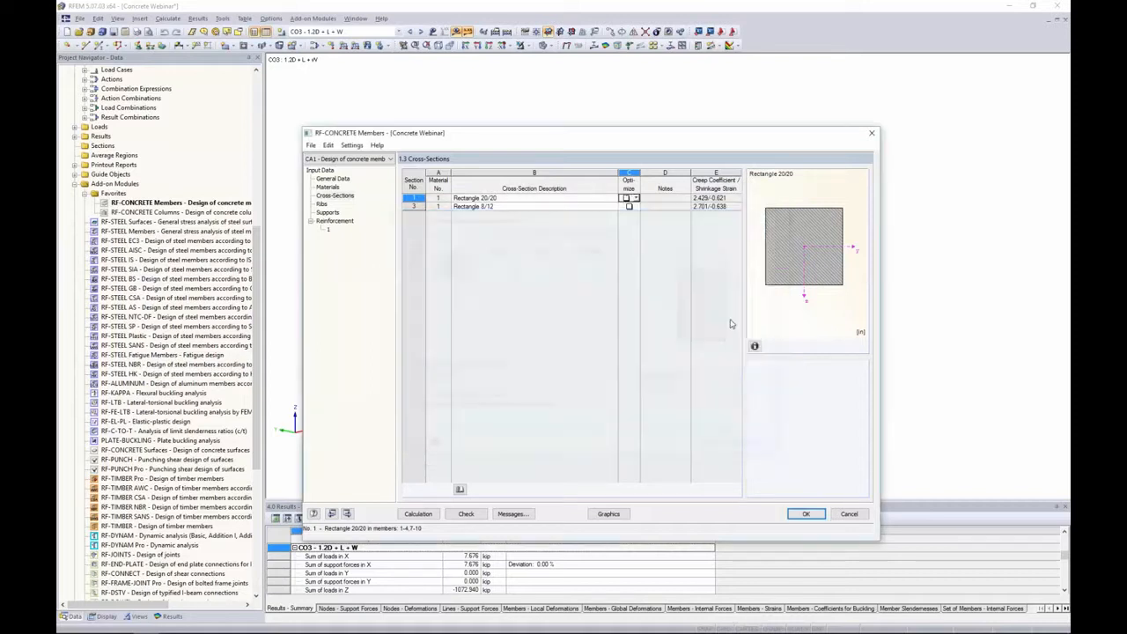
# - Review the load combinations and nonlinear calculation option for the serviceability limit state
pyautogui.click(332, 178)
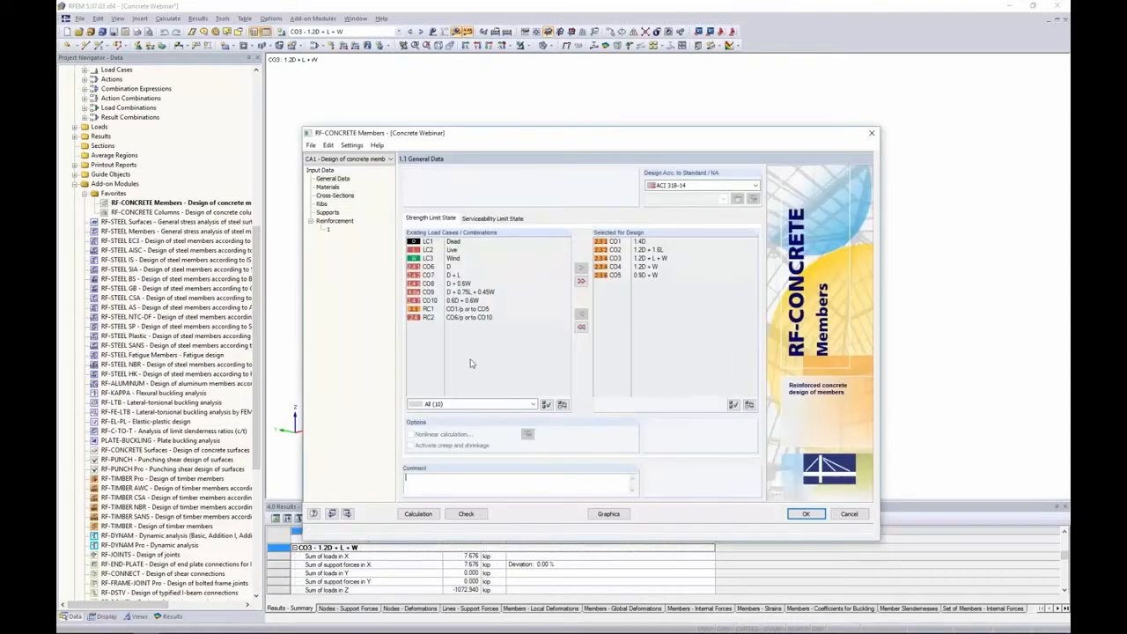
pyautogui.click(484, 220)
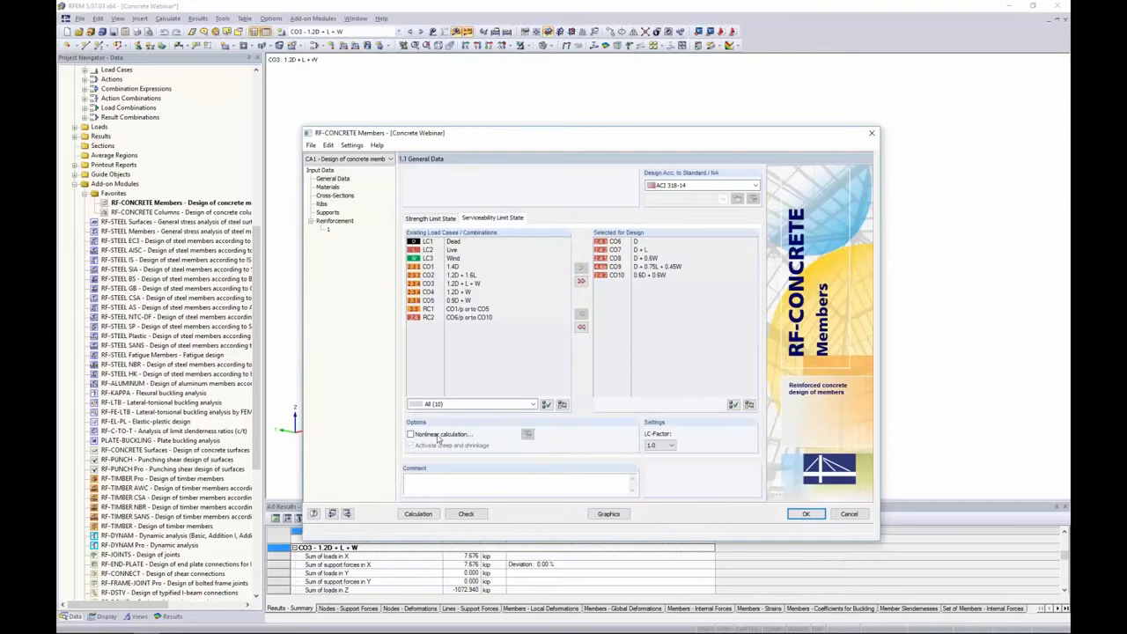
pyautogui.click(341, 196)
# - Examine the ribs of members 5 and 6, including their location in the model and their effective widths
pyautogui.click(322, 204)
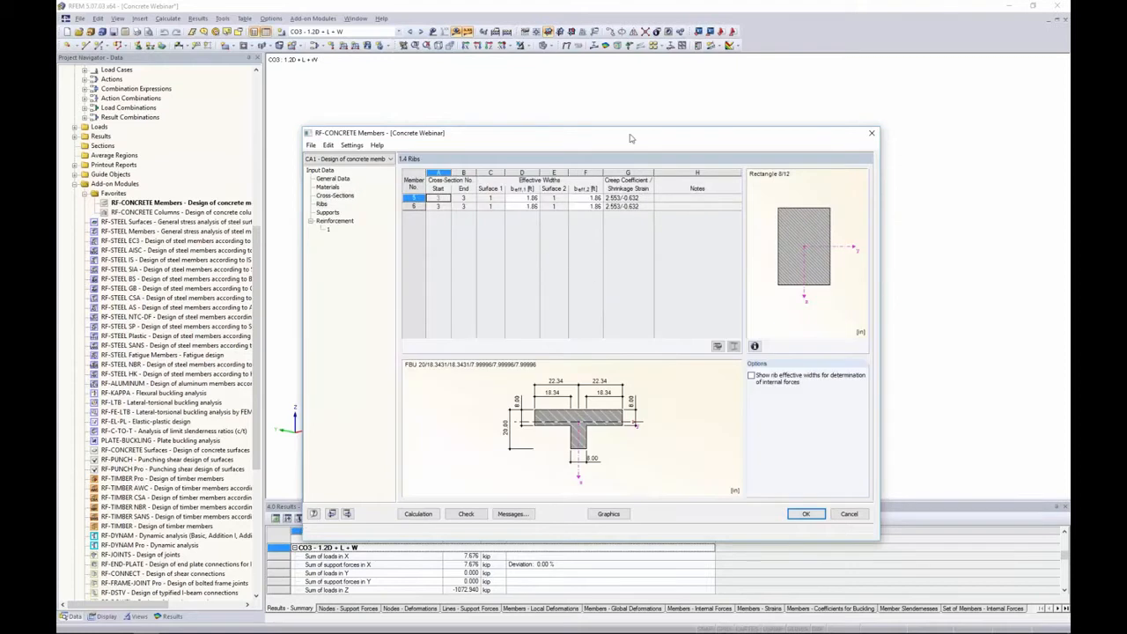
pyautogui.moveTo(632, 138); pyautogui.dragTo(633, 333)
pyautogui.click(440, 401)
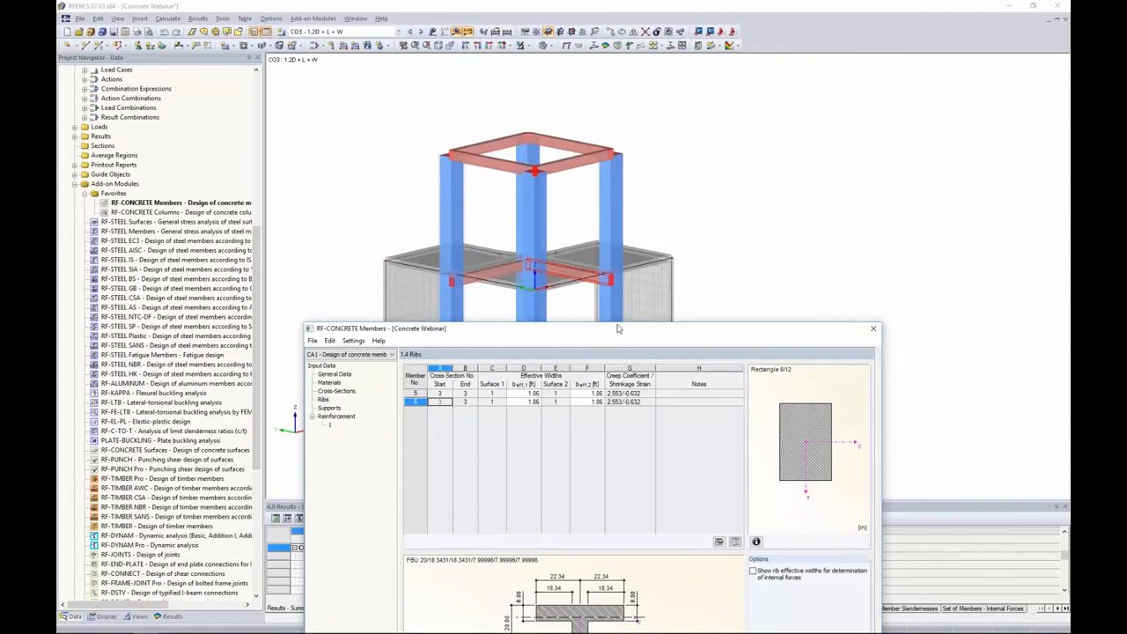
pyautogui.moveTo(621, 326); pyautogui.dragTo(614, 140)
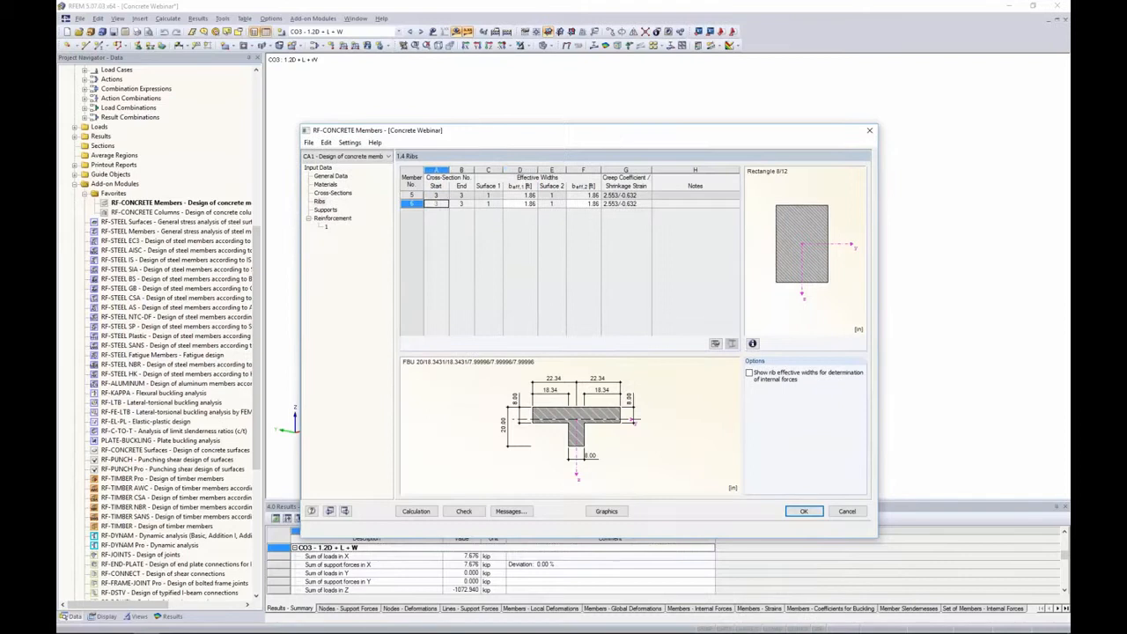
pyautogui.click(523, 195)
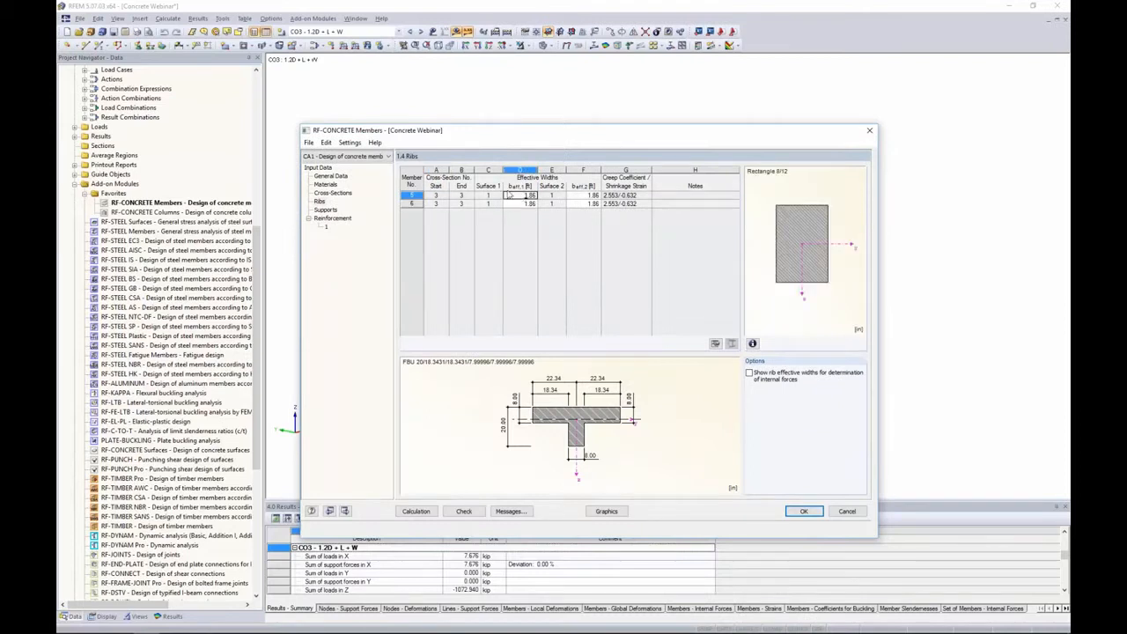
# - Define supports at nodes 19 and 21 to 23 by picking the corner nodes of the frame's top beams
pyautogui.click(325, 210)
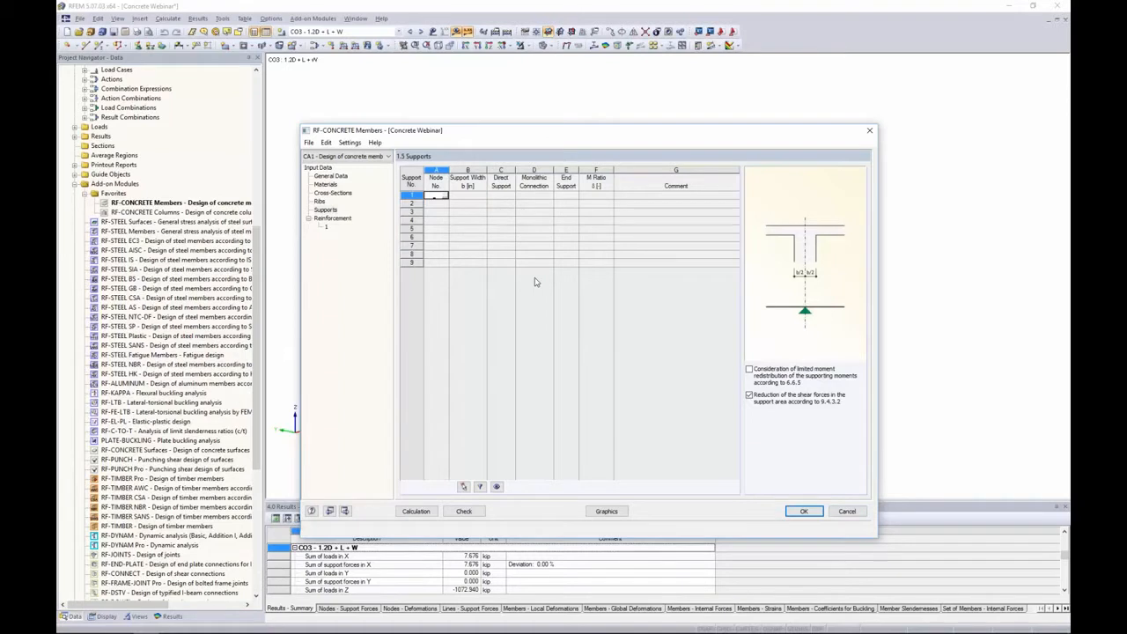
pyautogui.moveTo(531, 134); pyautogui.dragTo(532, 305)
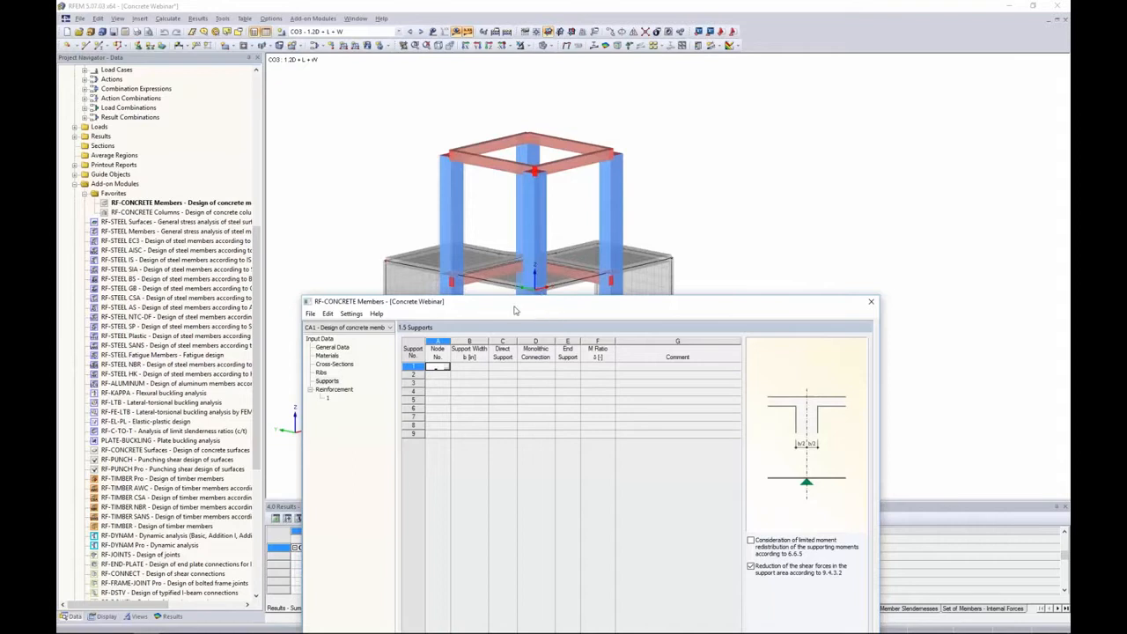
pyautogui.moveTo(517, 303); pyautogui.dragTo(519, 162)
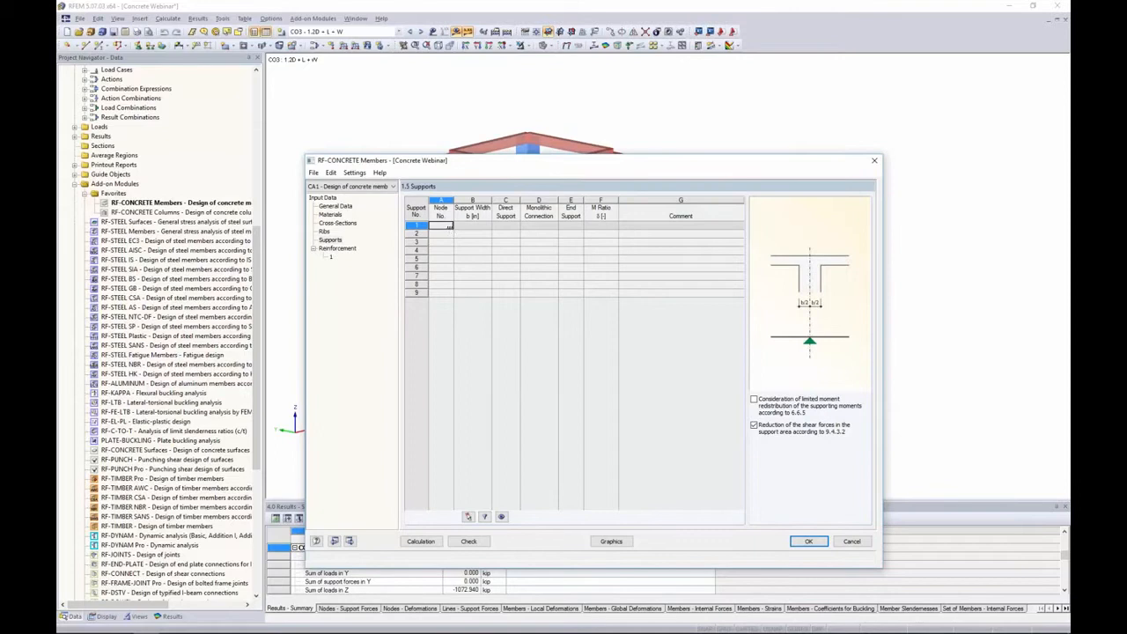
pyautogui.click(450, 227)
pyautogui.keyDown('ctrl'); pyautogui.moveTo(420, 201); pyautogui.dragTo(459, 123, button='middle'); pyautogui.keyUp('ctrl')
pyautogui.moveTo(446, 111); pyautogui.dragTo(695, 174)
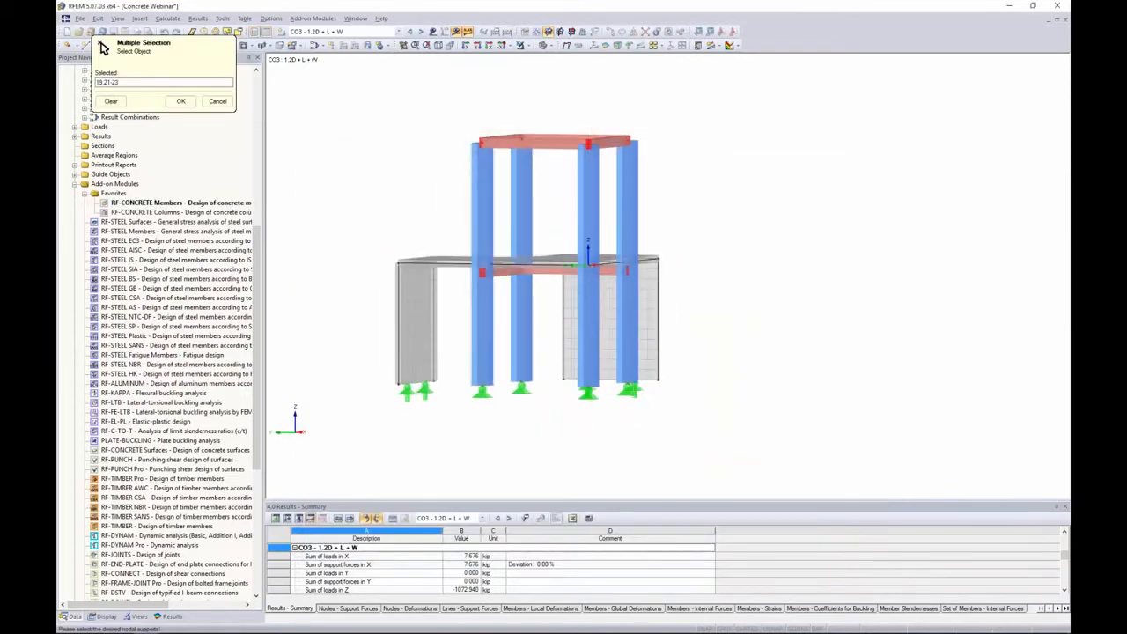
pyautogui.keyDown('ctrl'); pyautogui.moveTo(696, 176); pyautogui.dragTo(623, 213, button='middle'); pyautogui.keyUp('ctrl')
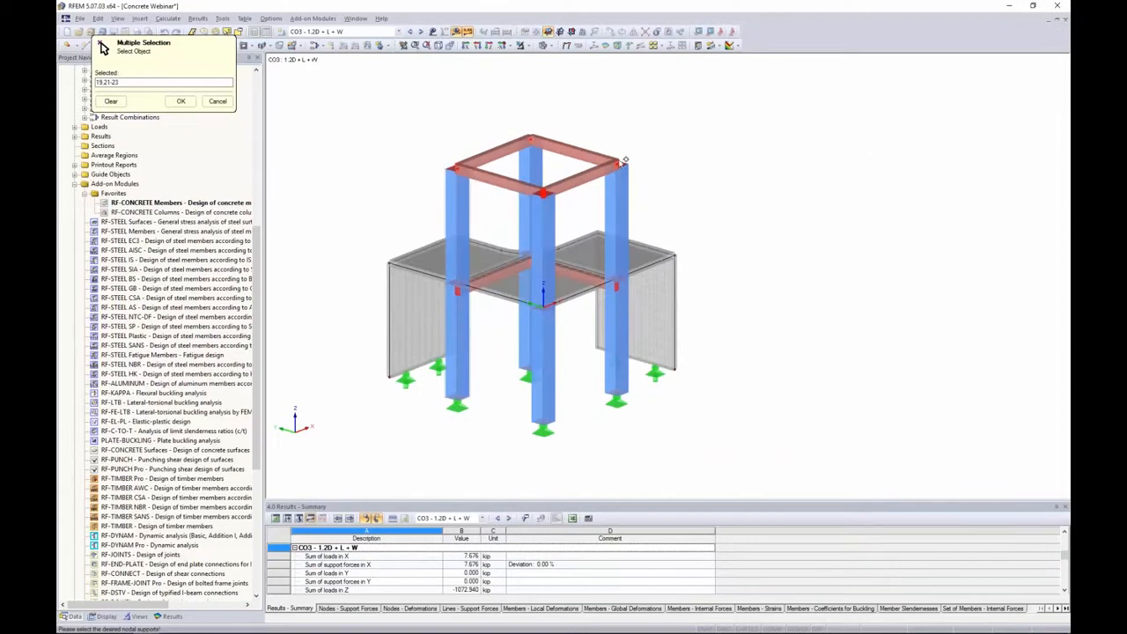
pyautogui.click(180, 101)
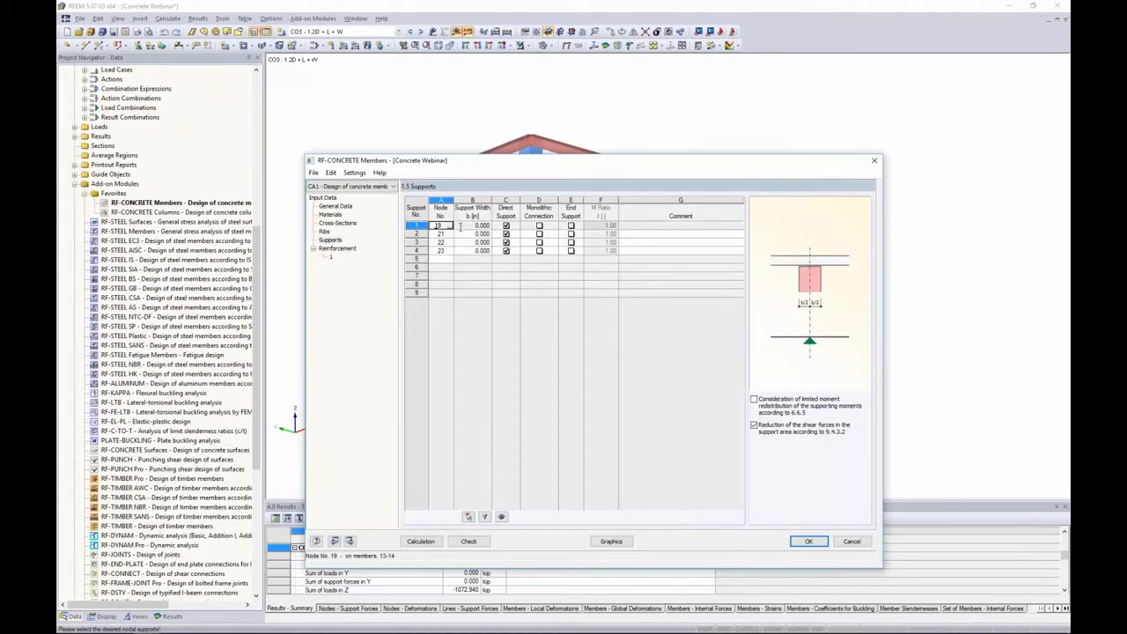
# - Set the support width to 20 in for all four supports at nodes 19, 21, 22 and 23
pyautogui.click(475, 226)
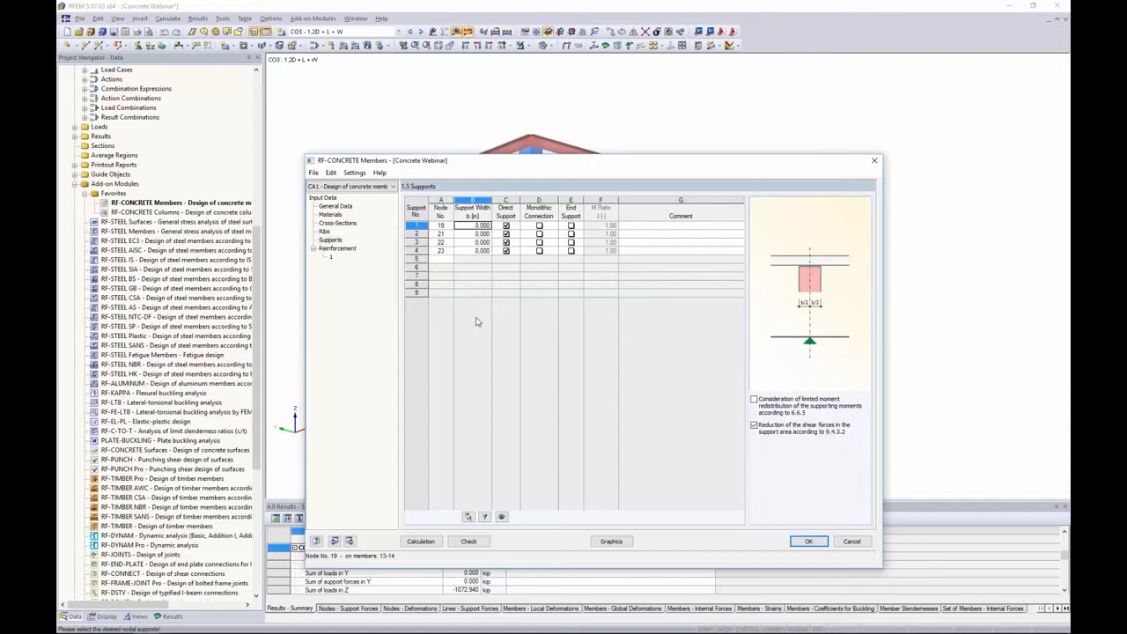
pyautogui.write('20.')
pyautogui.press('Return')
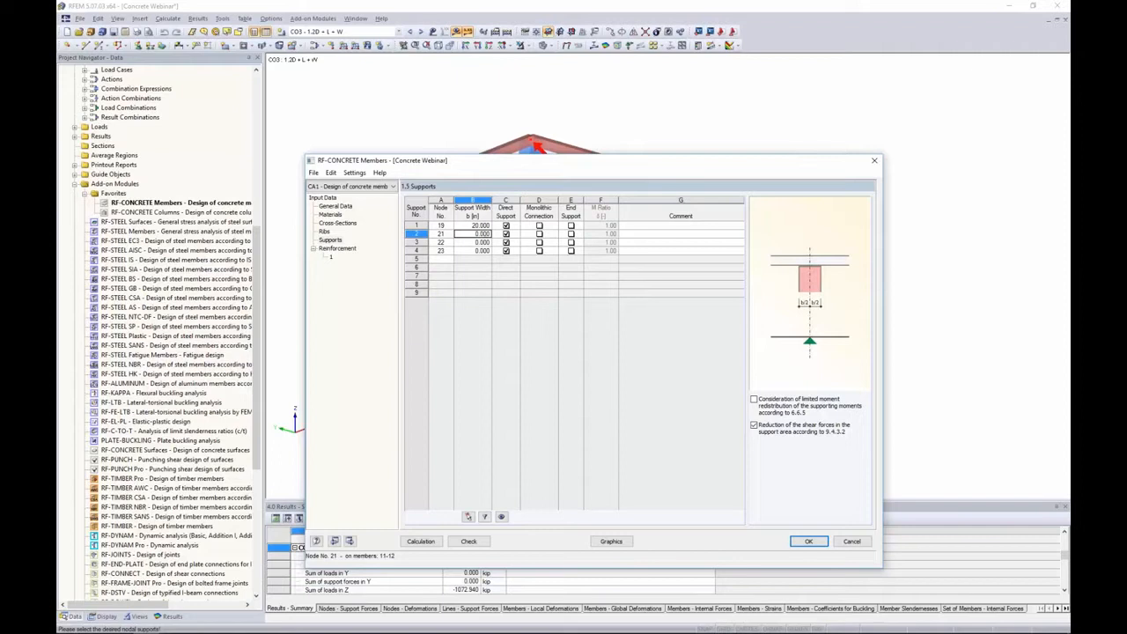
pyautogui.write('20')
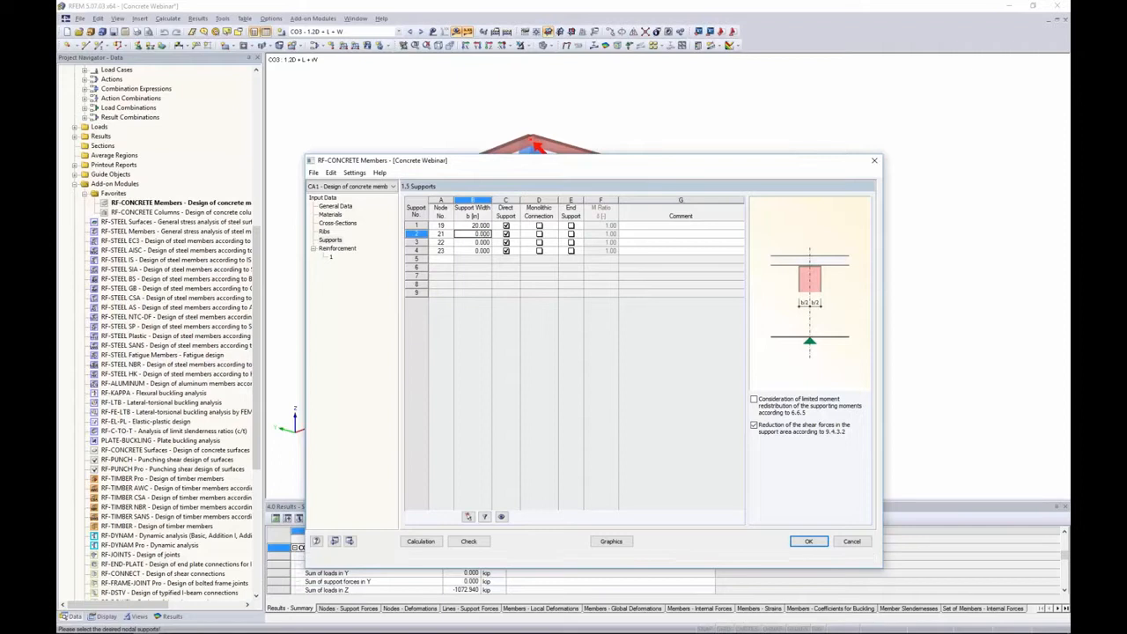
pyautogui.press('Return')
pyautogui.write('20')
pyautogui.press('Return')
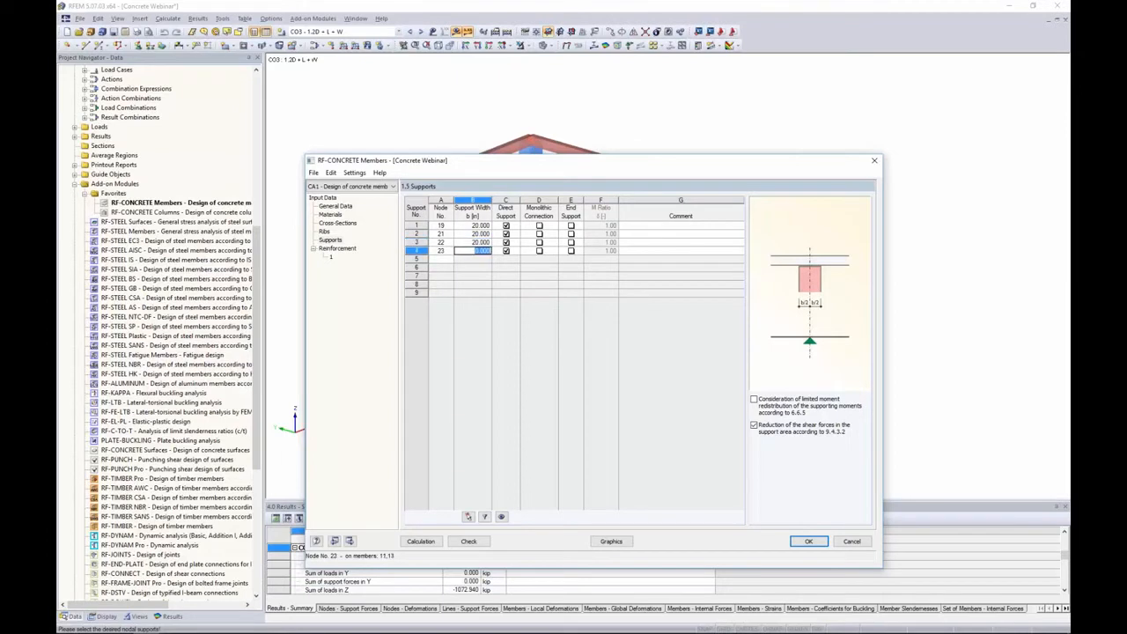
pyautogui.write('20')
pyautogui.press('Return')
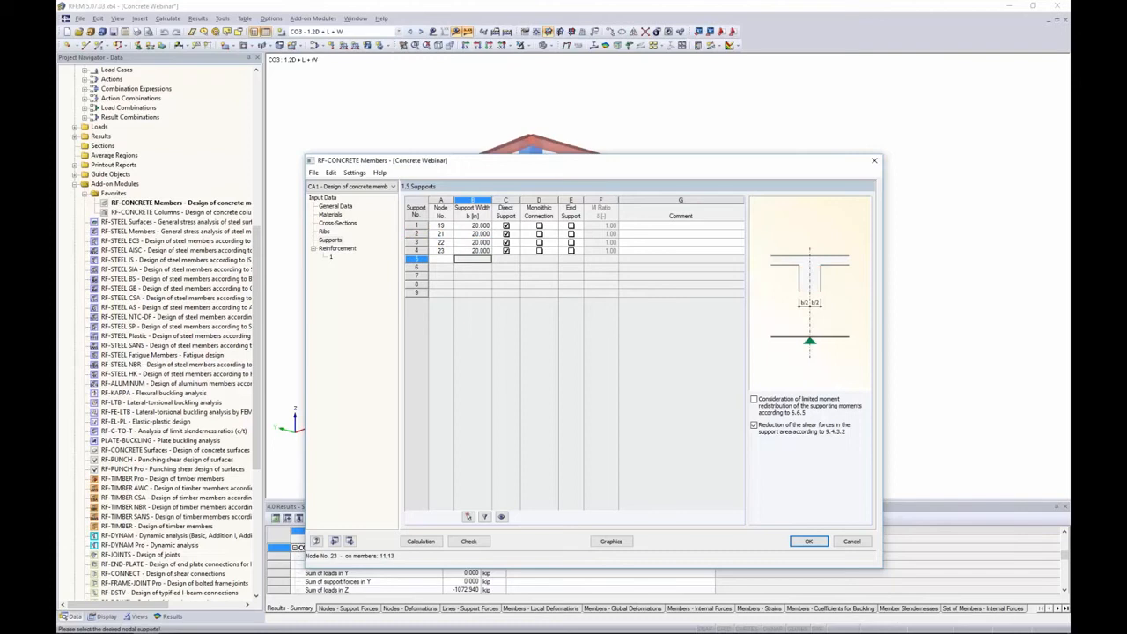
# - Try an indirect support and a monolithic connection at node 19, and restore the direct, non-monolithic support
pyautogui.click(482, 226)
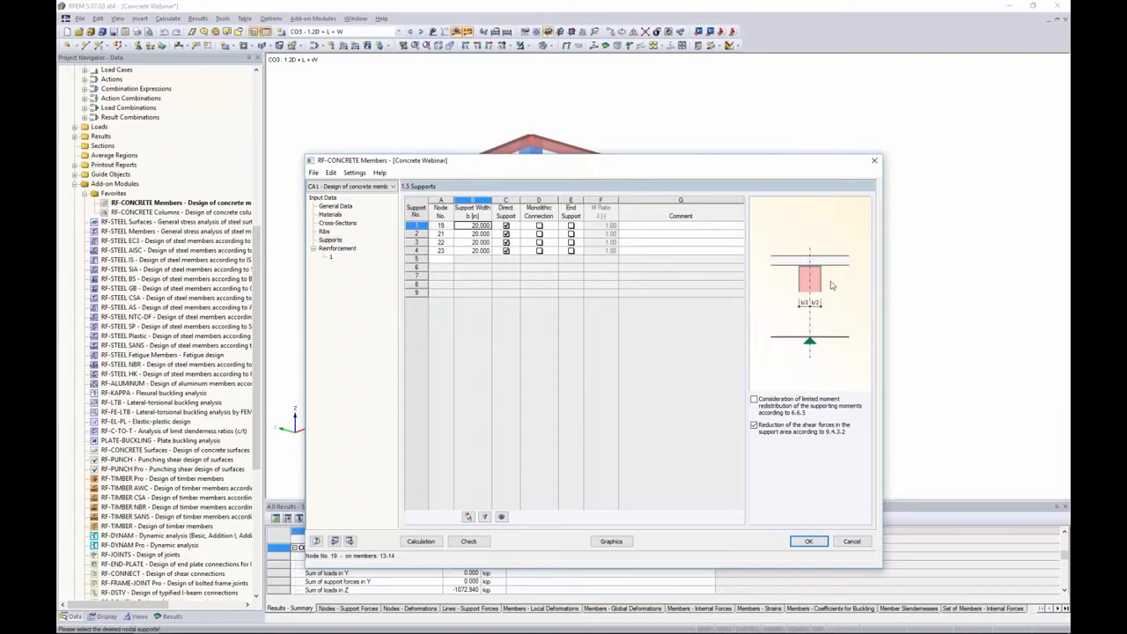
pyautogui.click(509, 225)
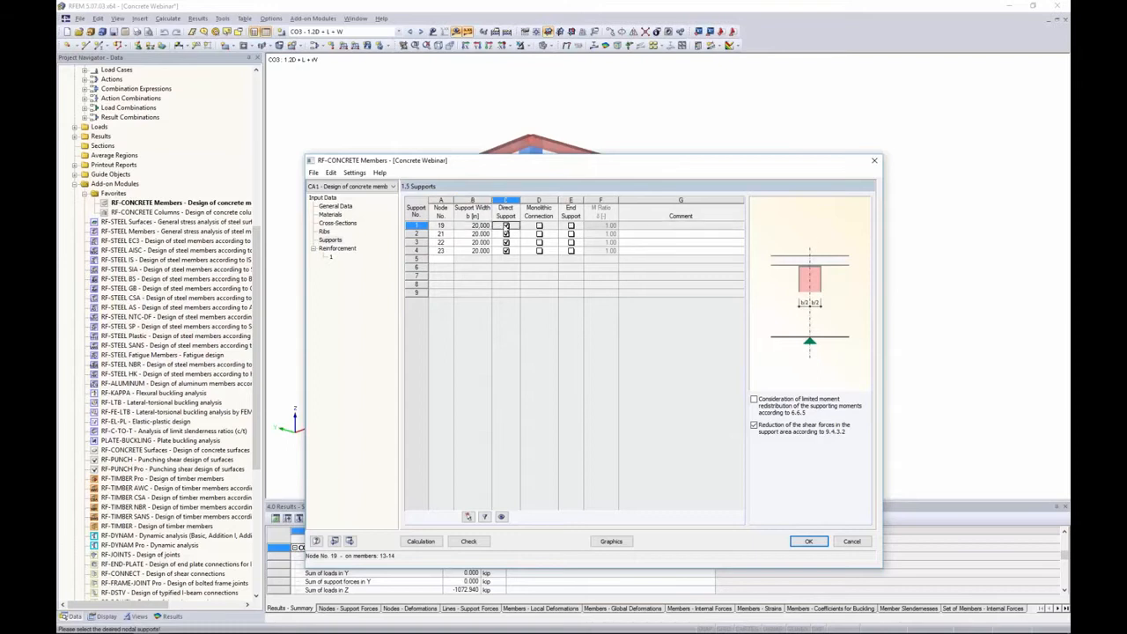
pyautogui.click(507, 227)
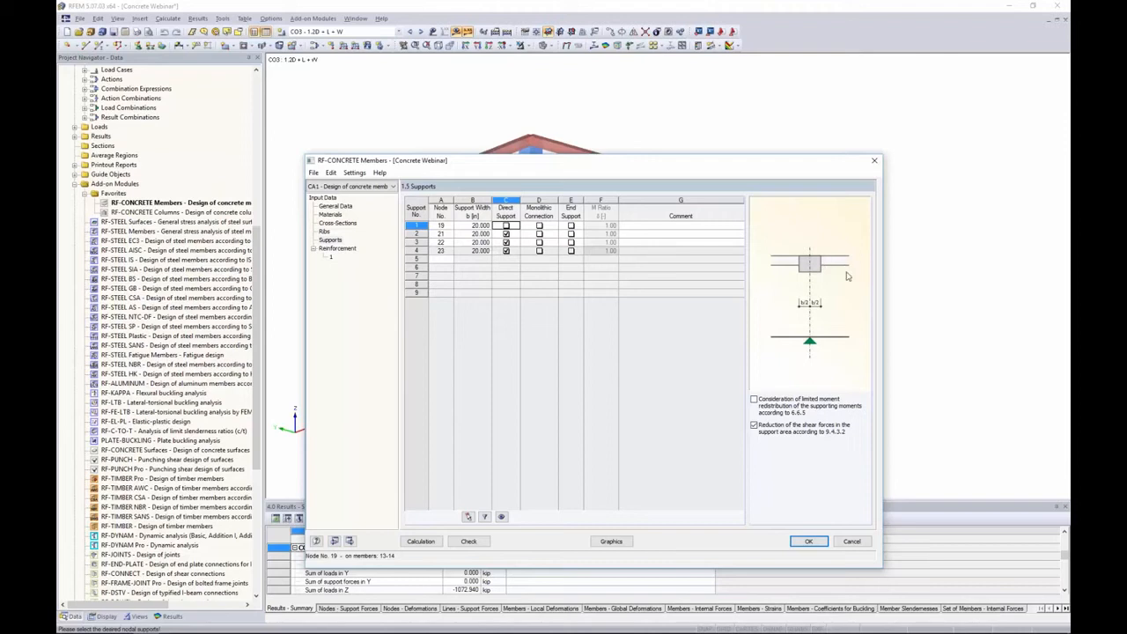
pyautogui.click(506, 226)
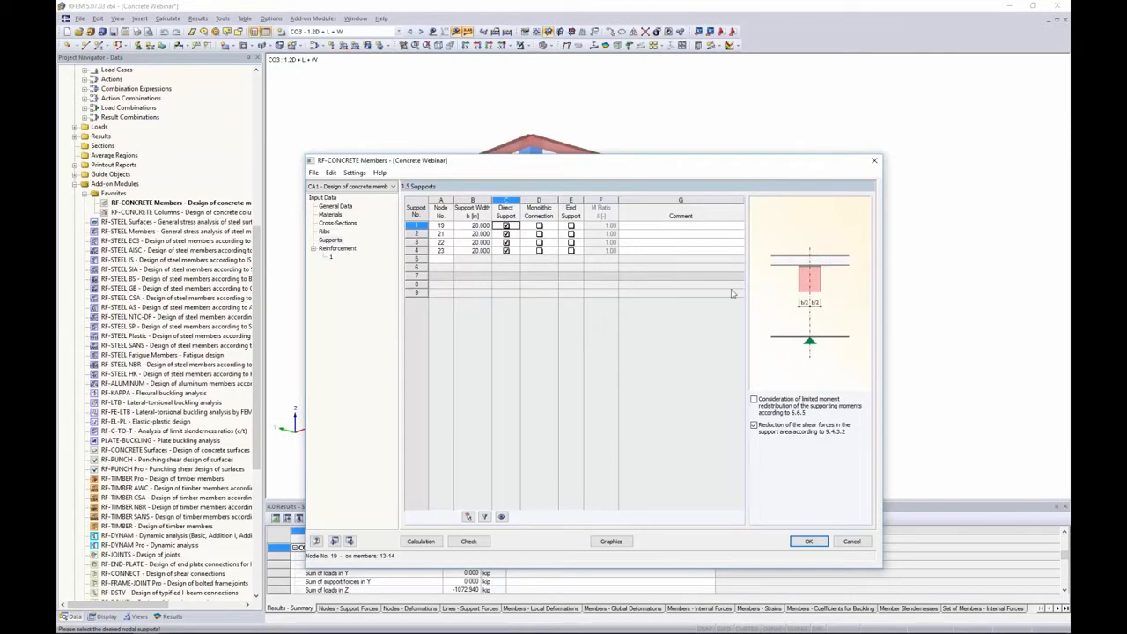
pyautogui.click(539, 226)
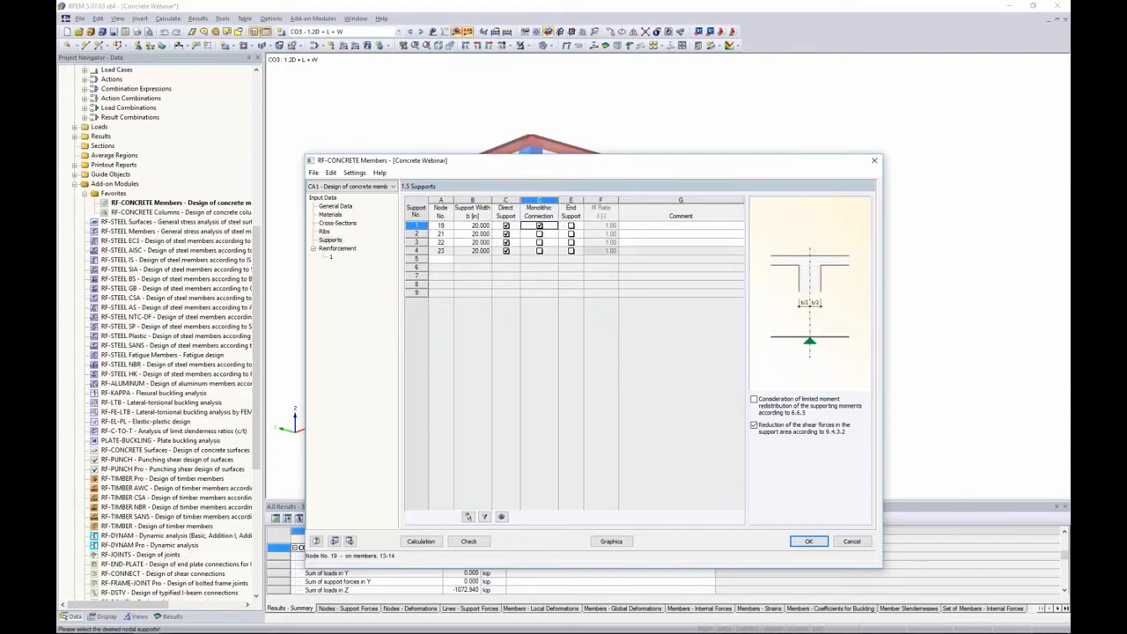
pyautogui.click(540, 226)
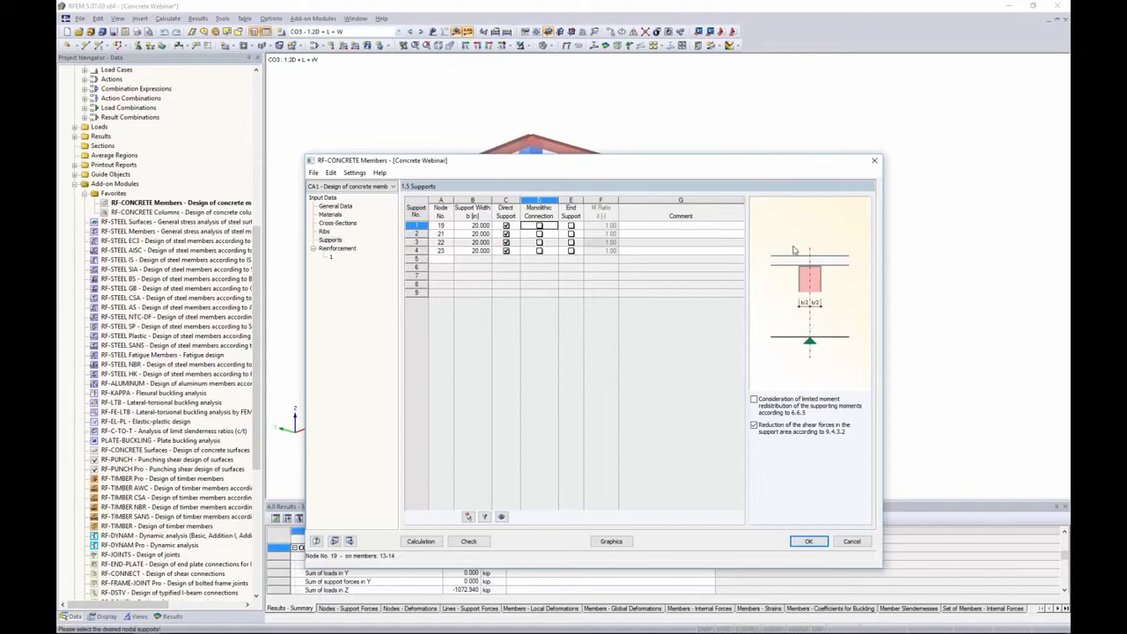
# - Mark all four supports at nodes 19, 21, 22 and 23 as end supports
pyautogui.click(570, 226)
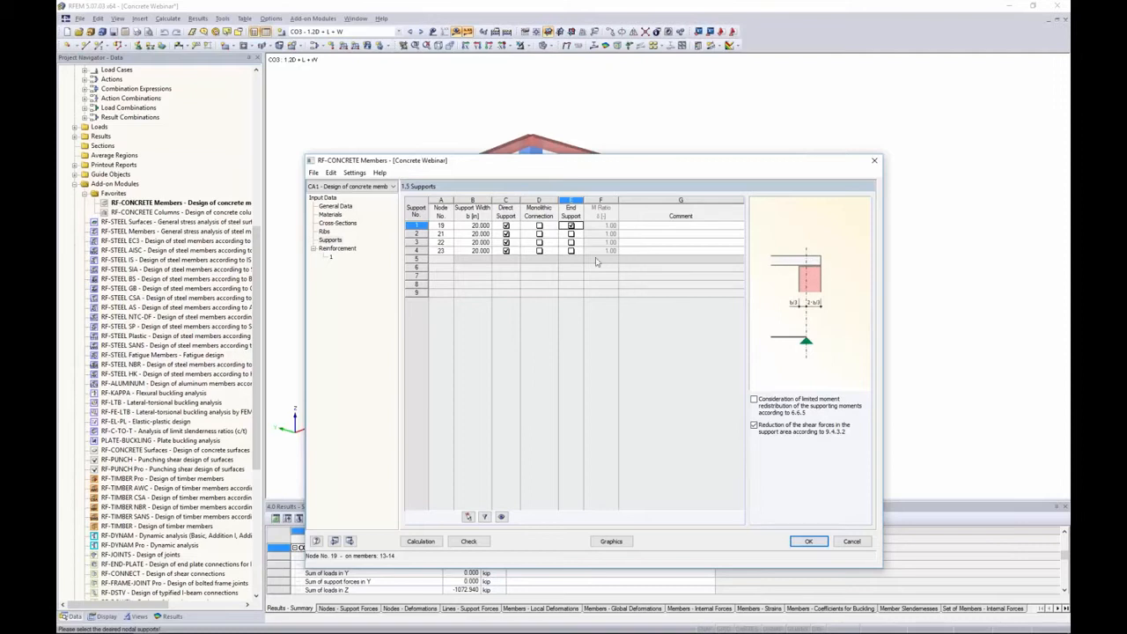
pyautogui.click(570, 234)
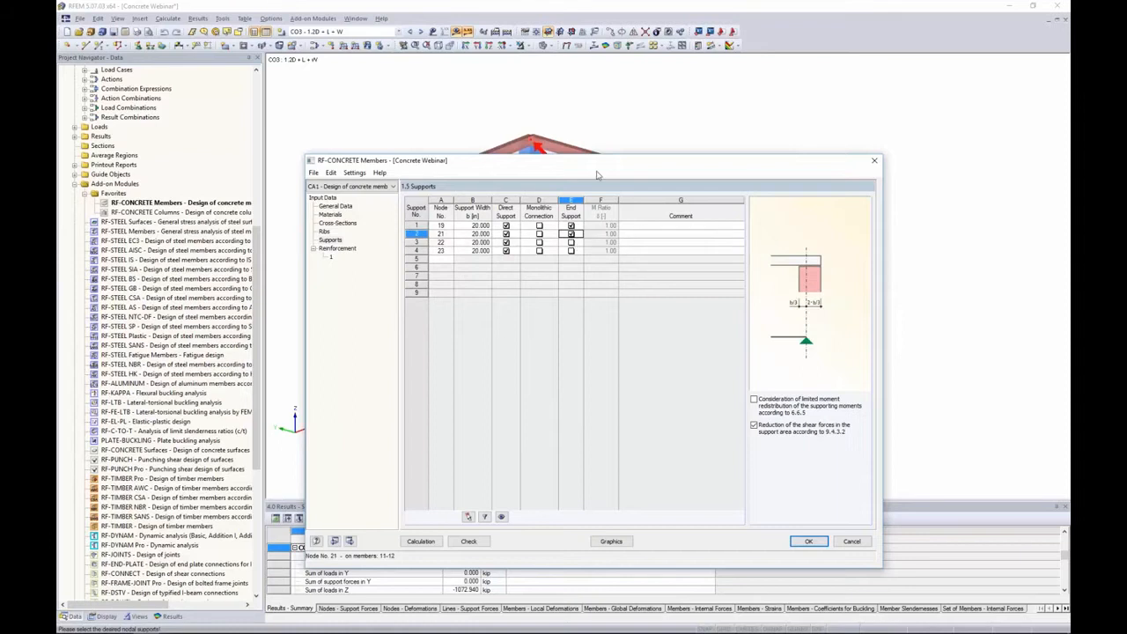
pyautogui.moveTo(599, 167); pyautogui.dragTo(597, 258)
pyautogui.click(570, 325)
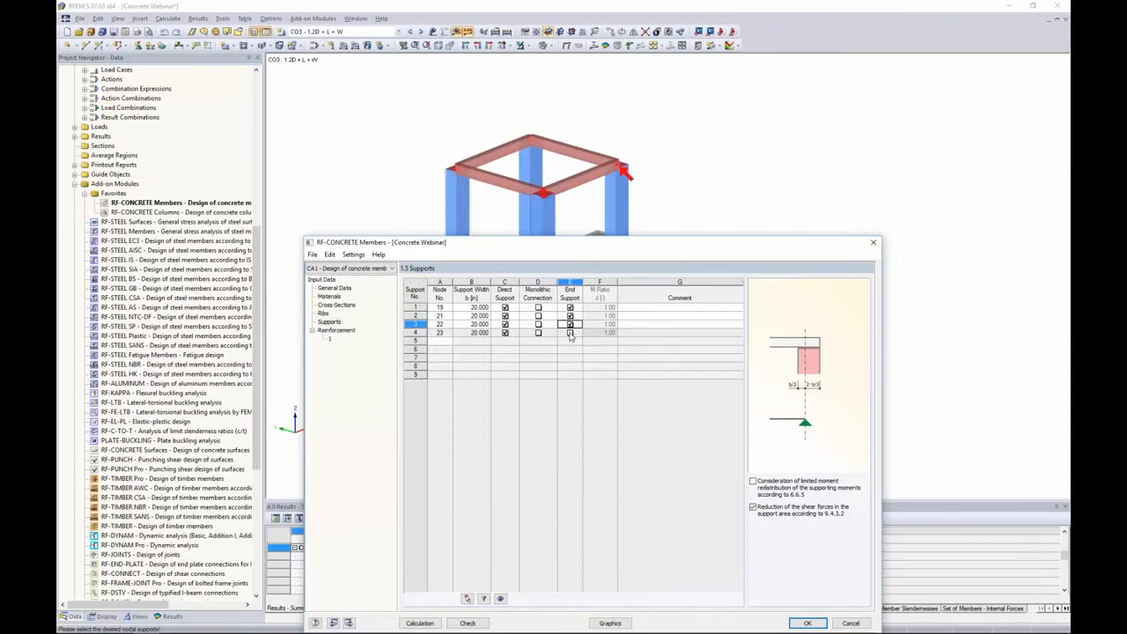
pyautogui.click(569, 333)
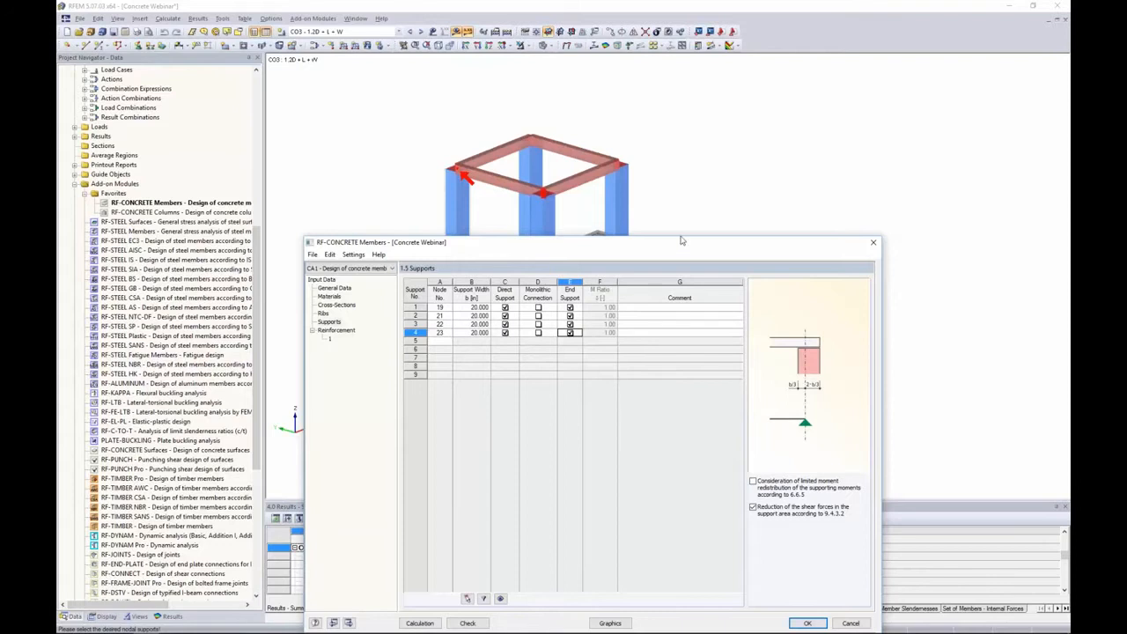
pyautogui.moveTo(679, 242); pyautogui.dragTo(683, 126)
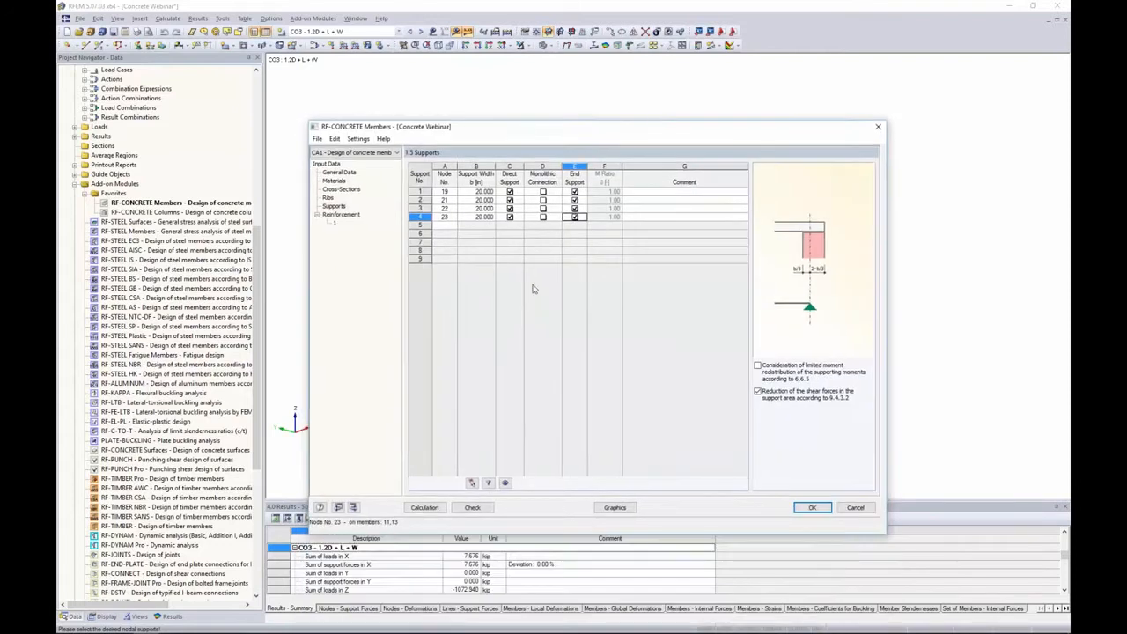
# - Apply the first reinforcement group to member 14 only, replacing the assignment to all members by picking the top beam in the model
pyautogui.click(343, 215)
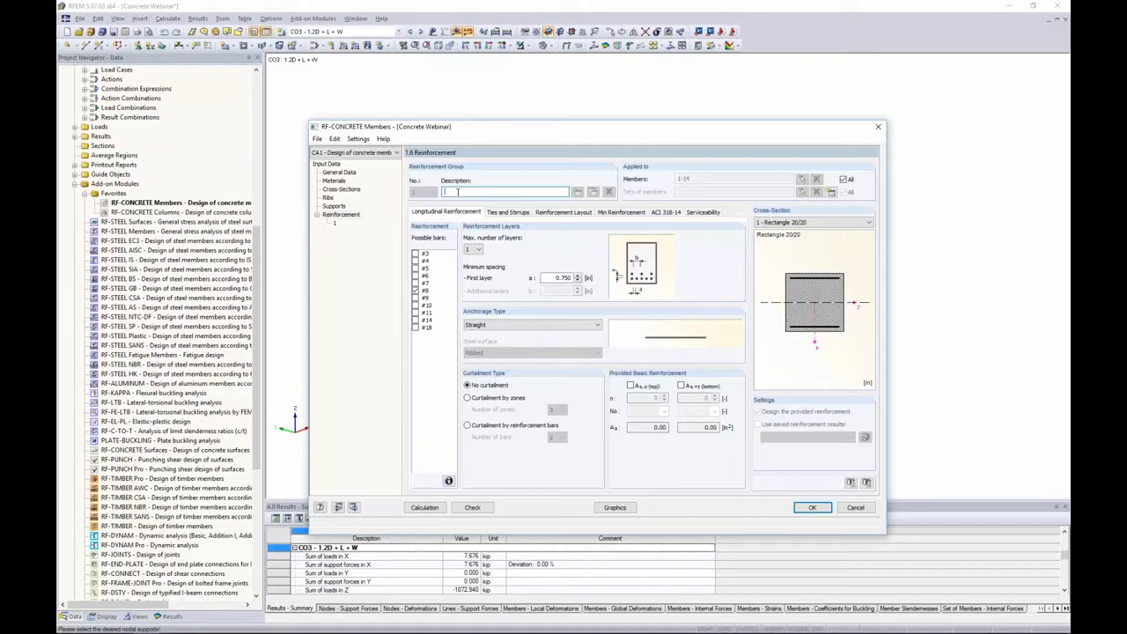
pyautogui.click(454, 192)
pyautogui.click(843, 179)
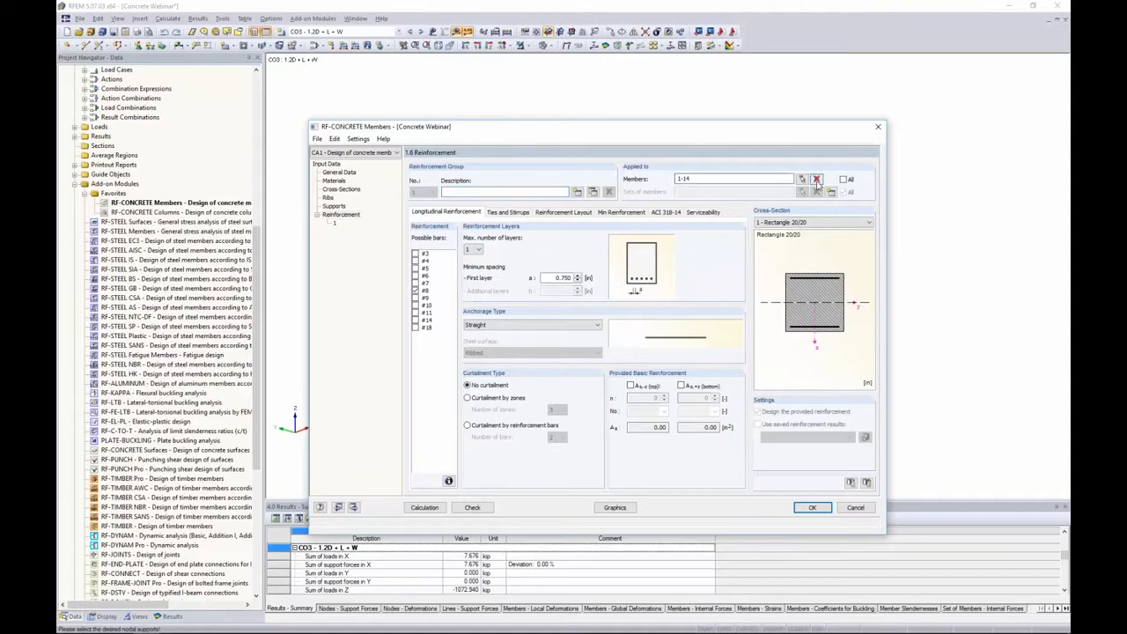
pyautogui.click(816, 179)
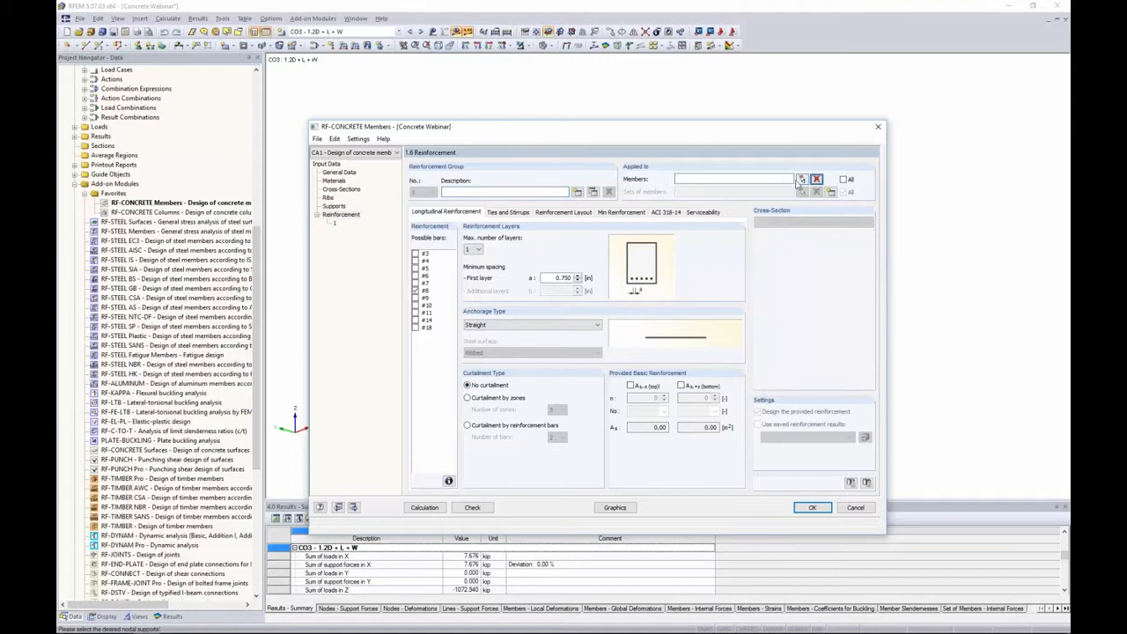
pyautogui.click(801, 179)
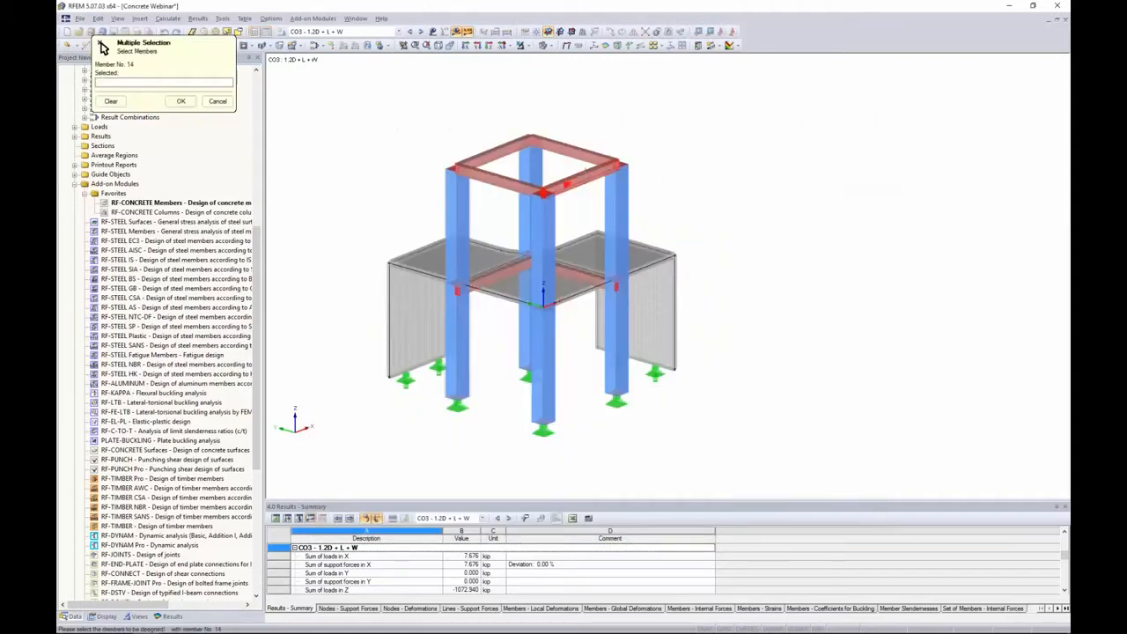
pyautogui.click(181, 100)
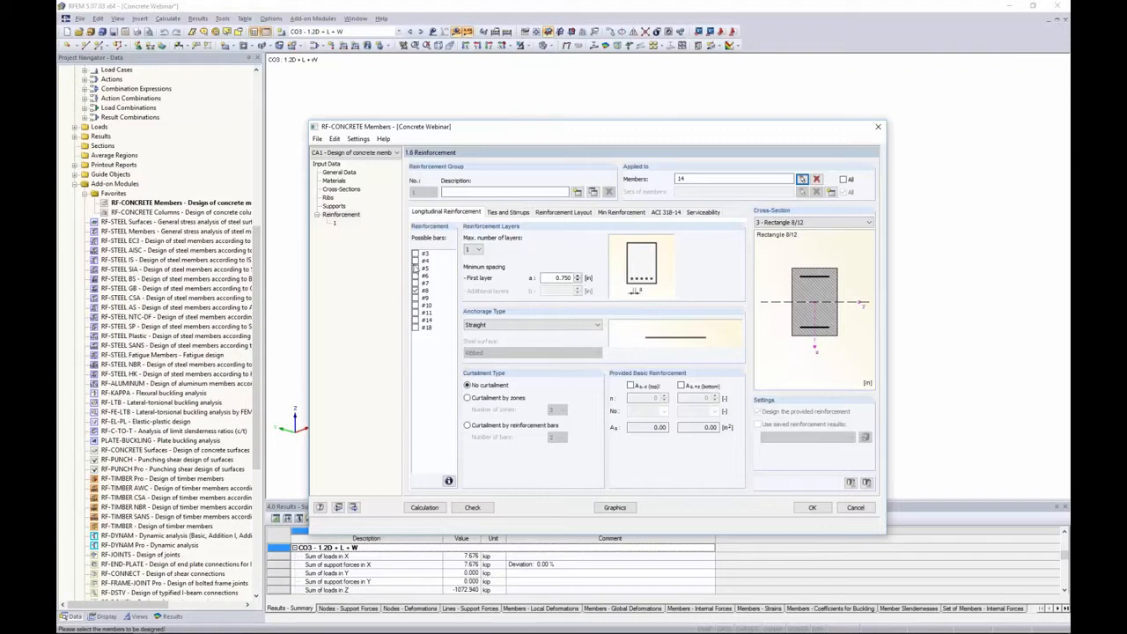
# - Allow only #5, #6 and #7 as possible longitudinal bars for the reinforcement group
pyautogui.click(416, 267)
pyautogui.click(416, 276)
# - Try a maximum of two reinforcement layers and restore a single layer
pyautogui.click(480, 251)
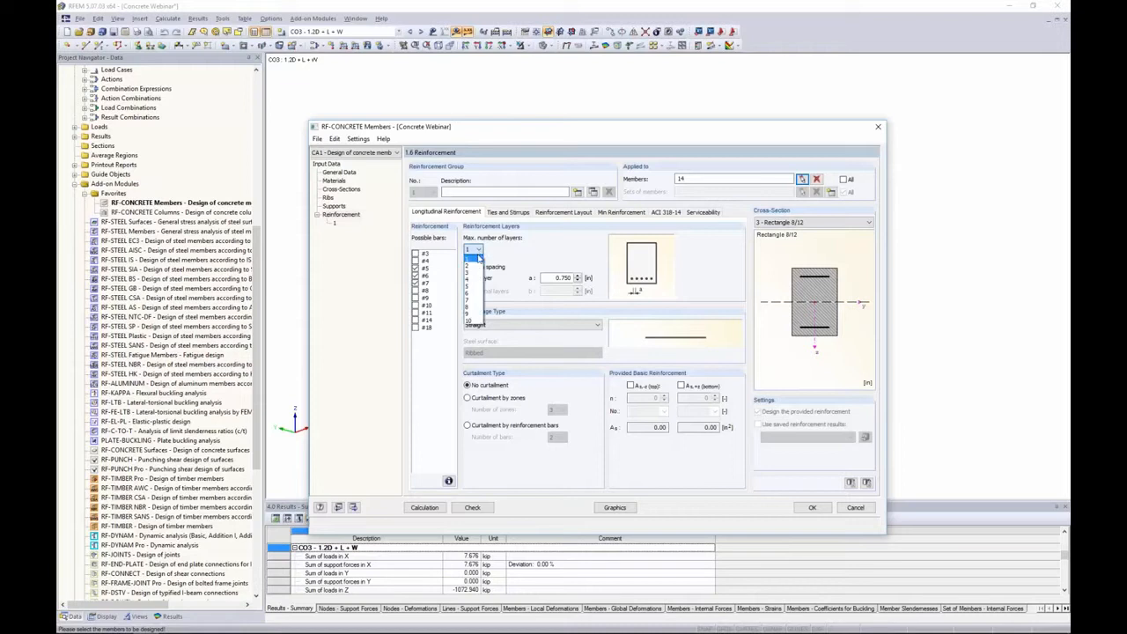
pyautogui.click(473, 263)
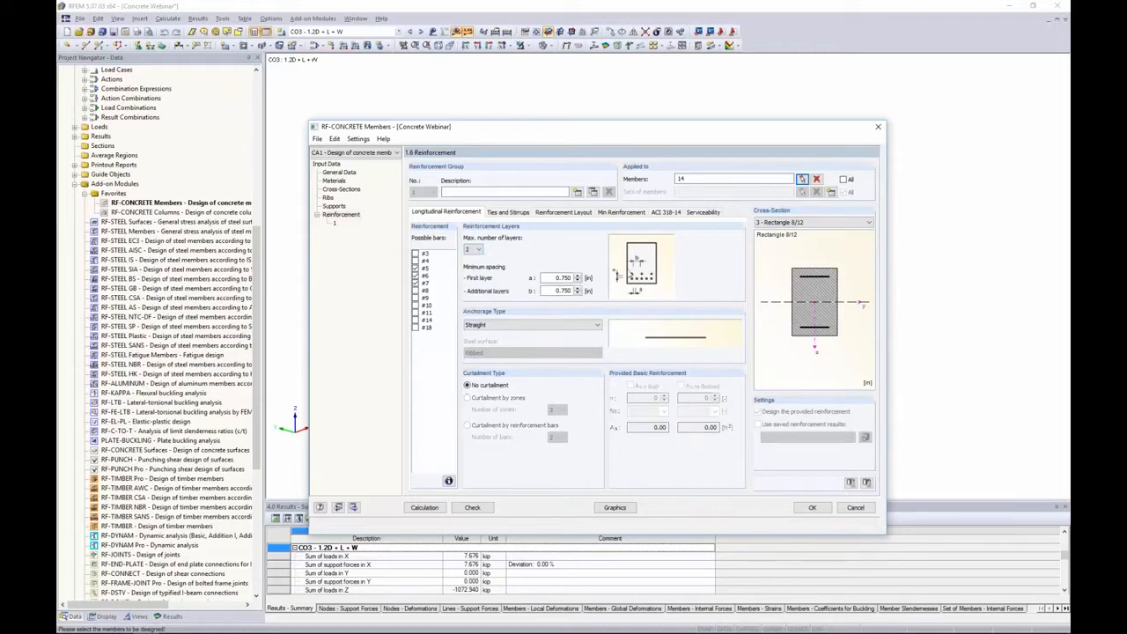
pyautogui.click(478, 251)
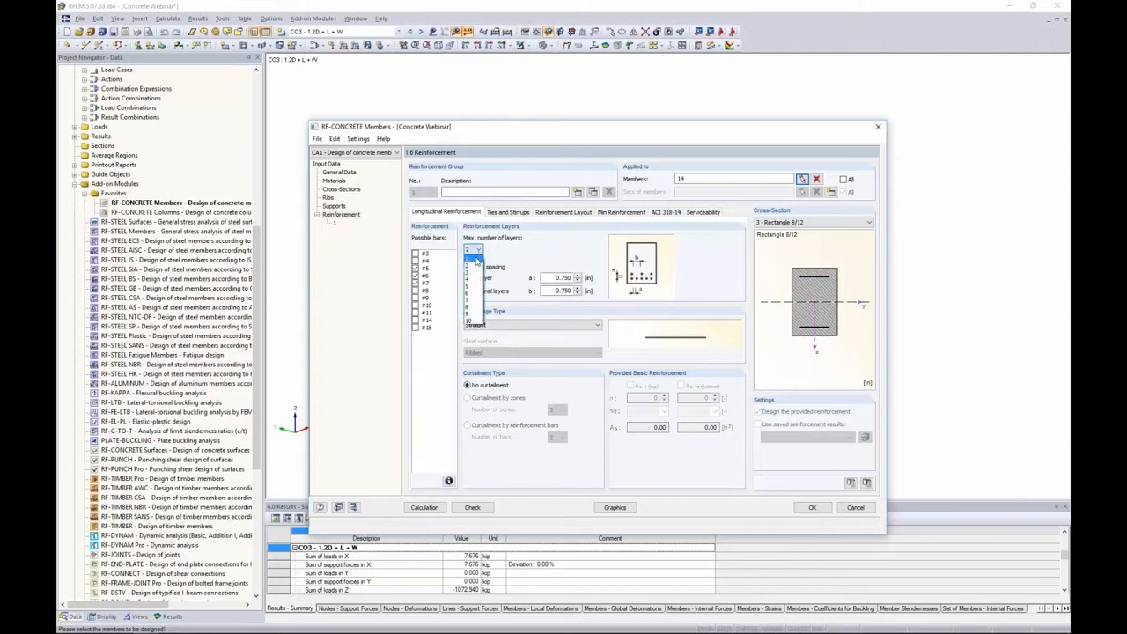
pyautogui.click(476, 259)
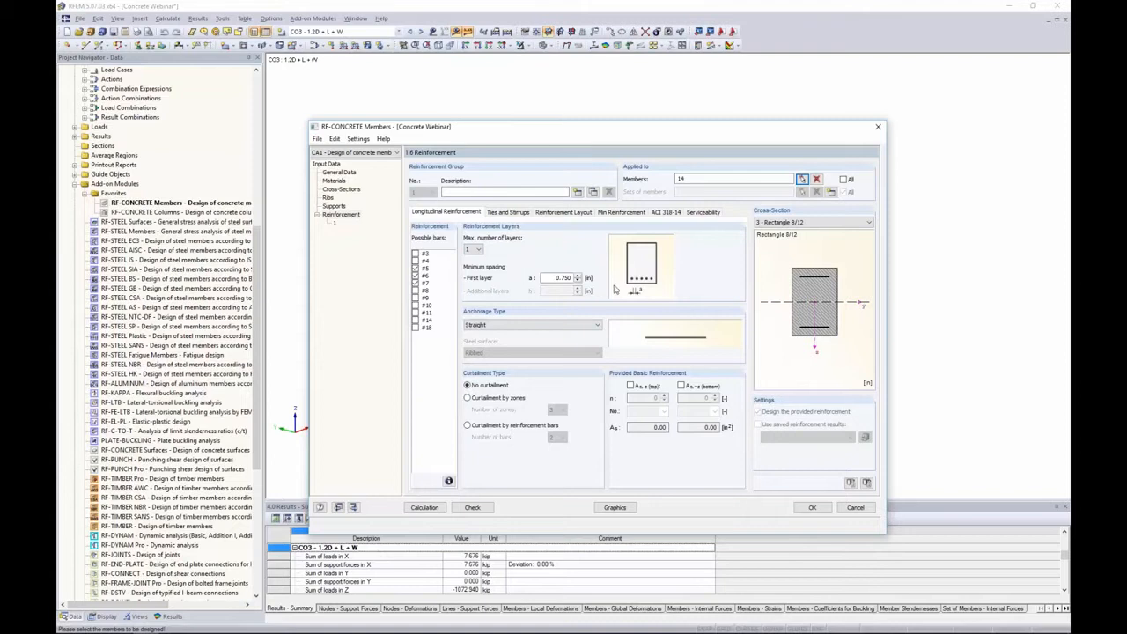
# - Set the minimum bar spacing of the first reinforcement layer to 1.0 in
pyautogui.doubleClick(551, 279)
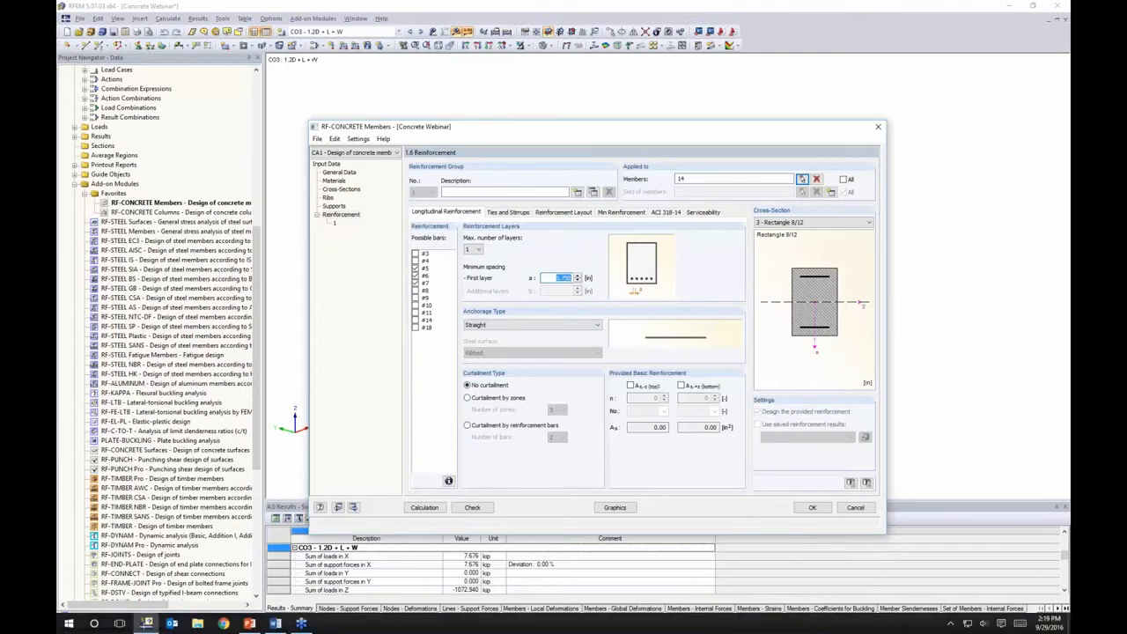
pyautogui.hotkey('alt', 'Tab')
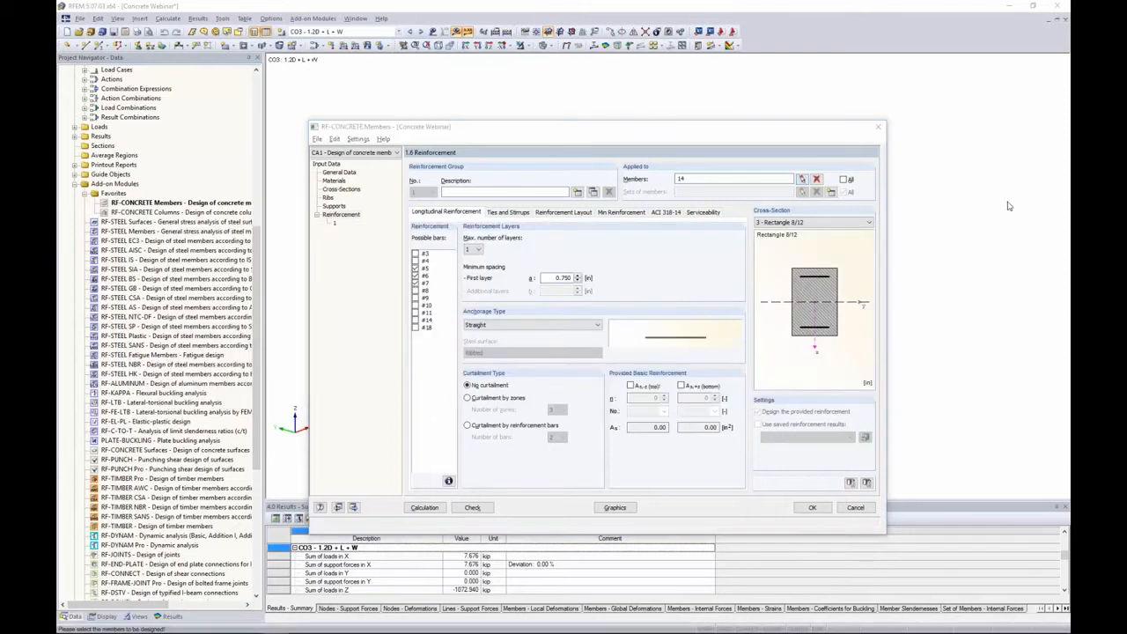
pyautogui.click(565, 261)
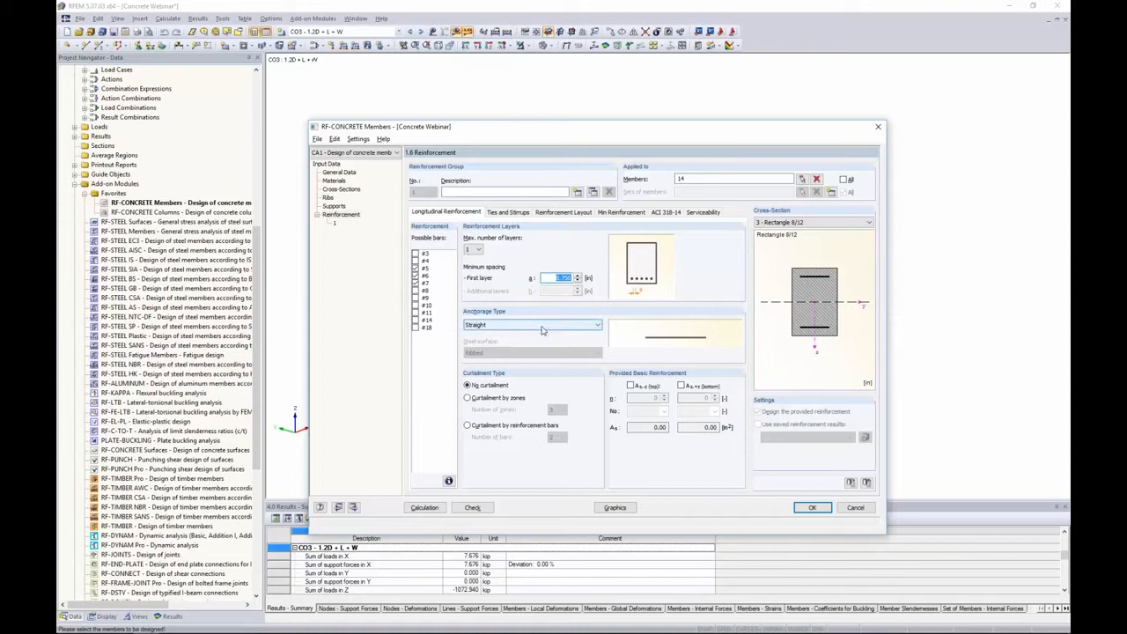
pyautogui.write('1')
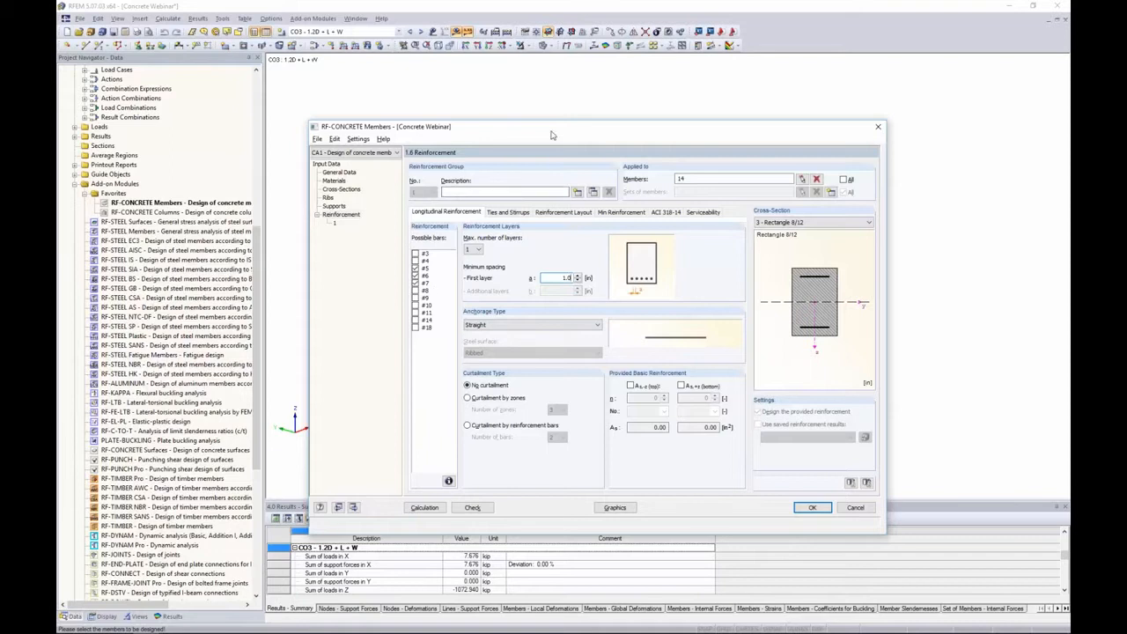
pyautogui.moveTo(552, 135); pyautogui.dragTo(534, 102)
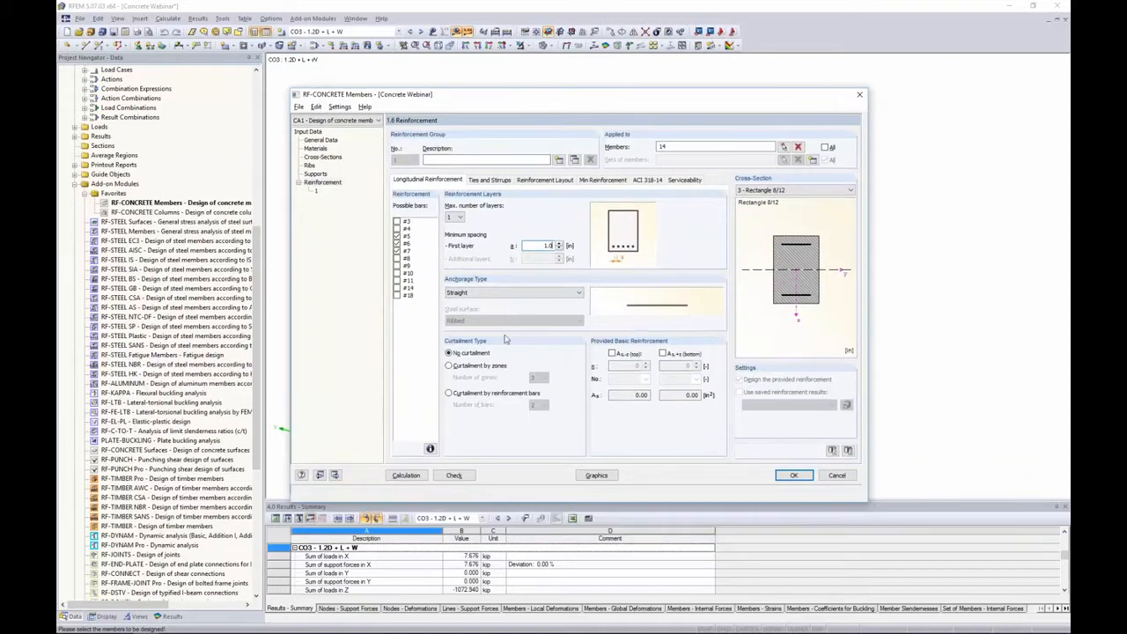
# - Try the Hook, Bend and Straight with transverse bar anchorage types, and restore Straight anchorage
pyautogui.click(498, 294)
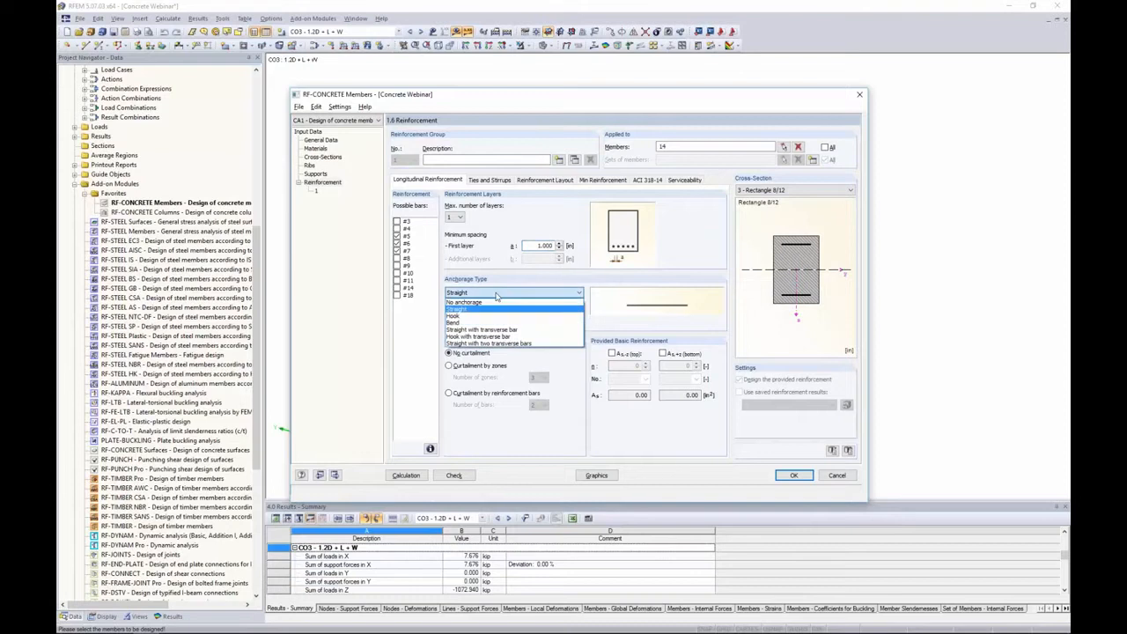
pyautogui.click(482, 316)
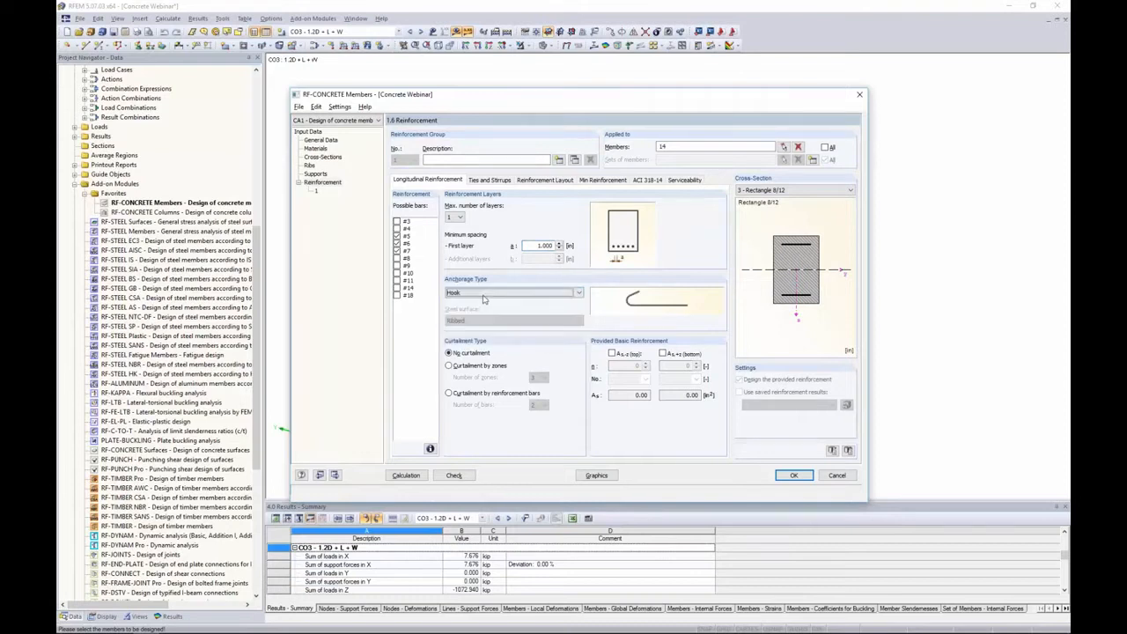
pyautogui.click(484, 293)
pyautogui.click(480, 322)
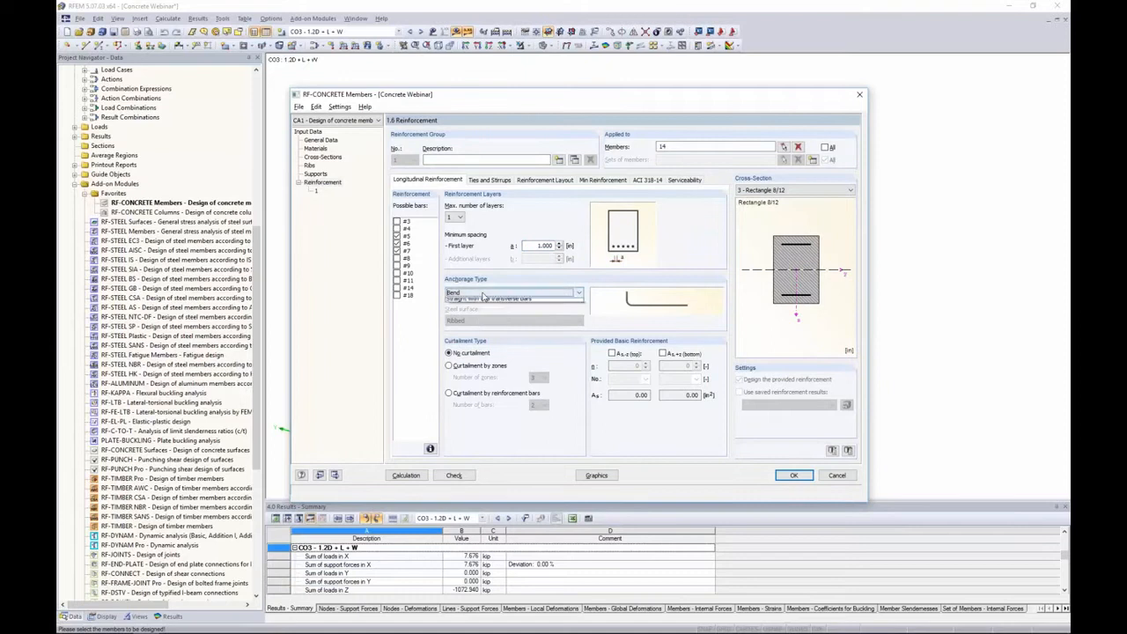
pyautogui.click(482, 293)
pyautogui.click(483, 330)
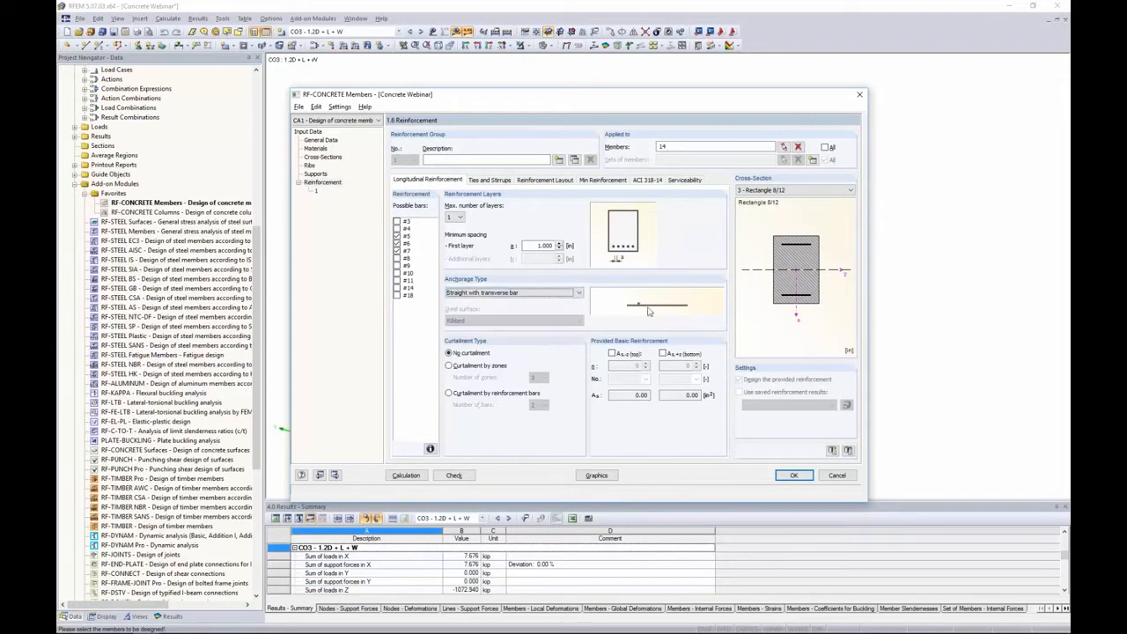
pyautogui.click(576, 293)
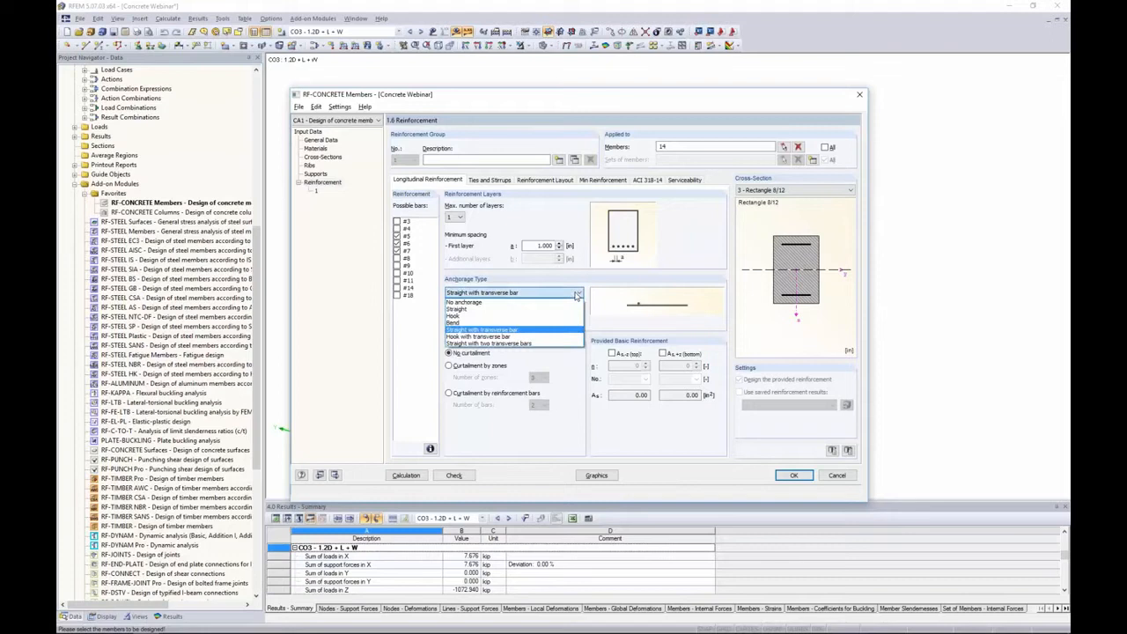
pyautogui.click(558, 316)
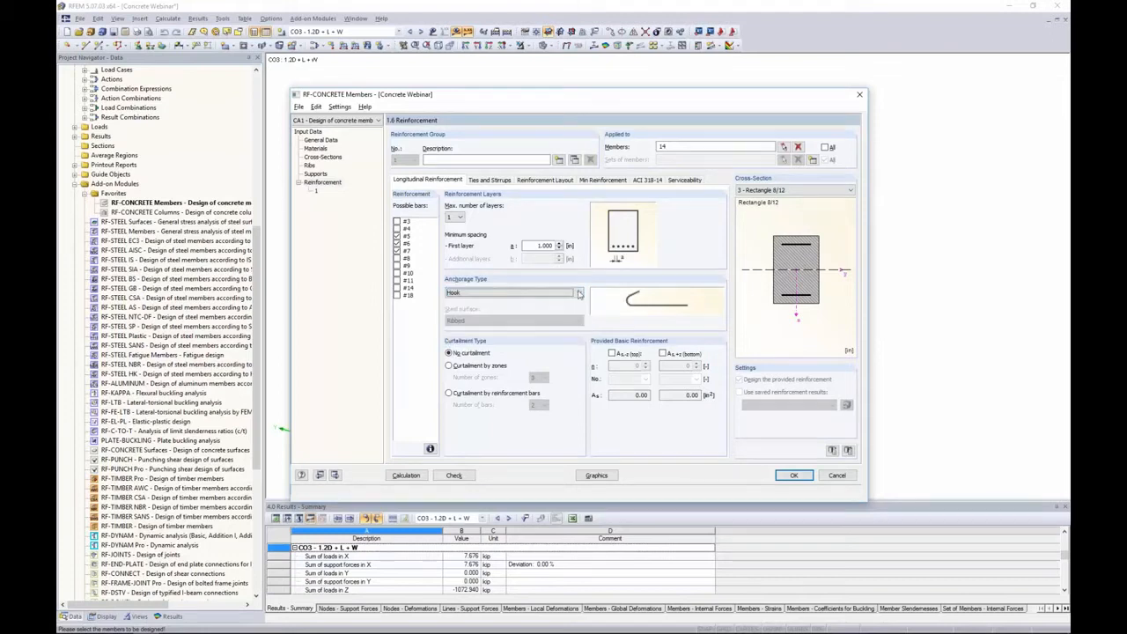
pyautogui.click(579, 292)
pyautogui.click(564, 316)
# - Switch to PowerPoint and present the Anchorage & Curtailment slide to review the development length formulas
pyautogui.hotkey('alt', 'Tab')
pyautogui.hotkey('alt', 'Tab')
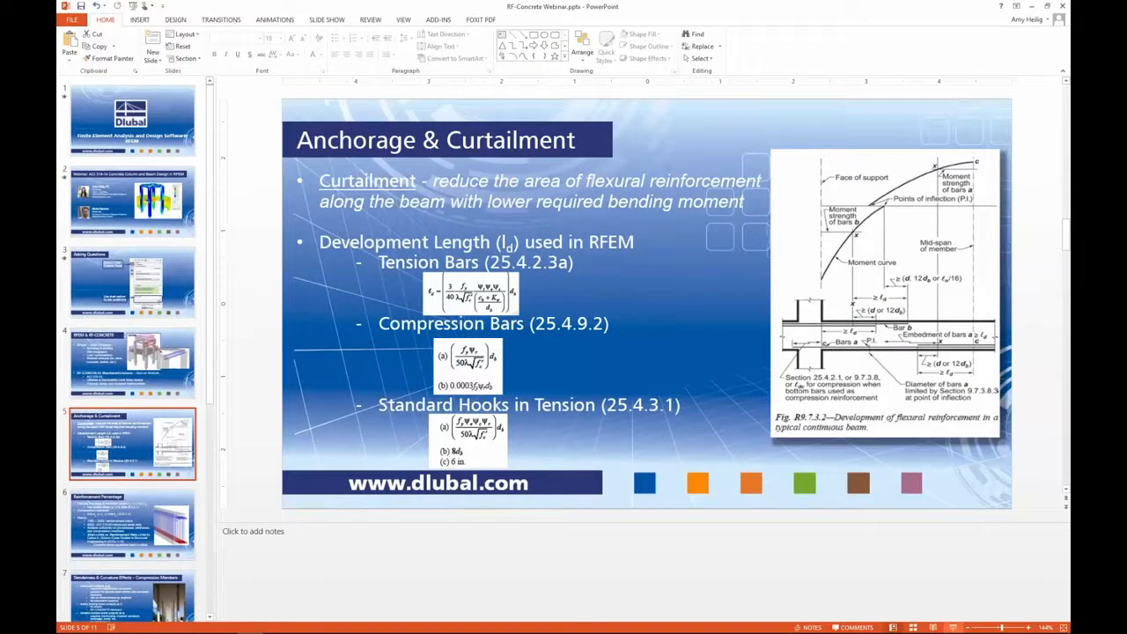
pyautogui.click(953, 627)
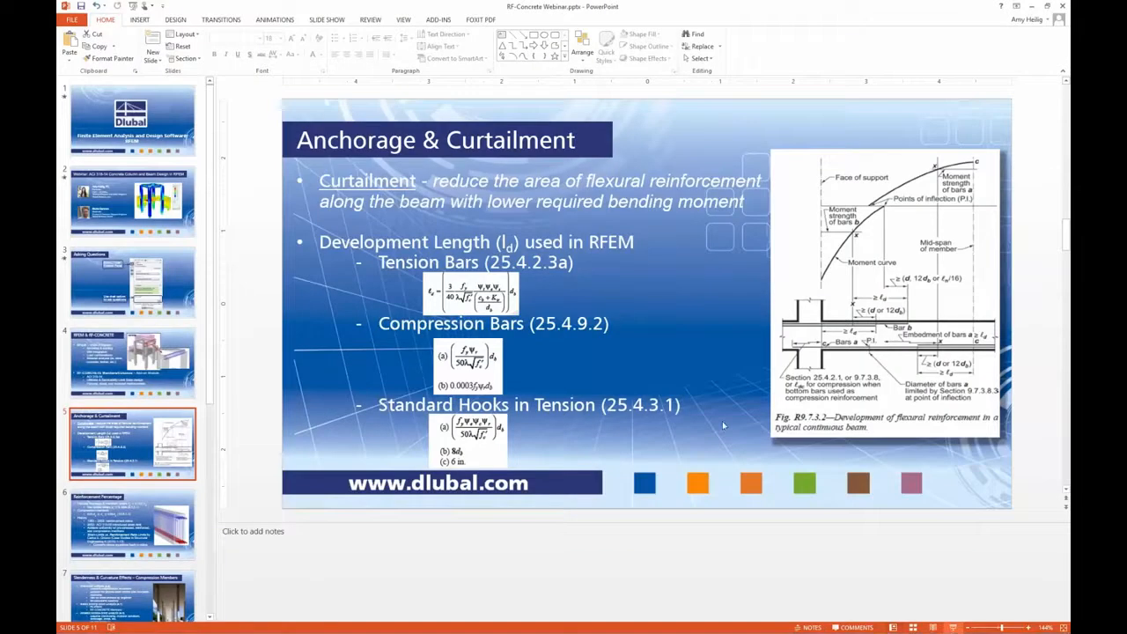
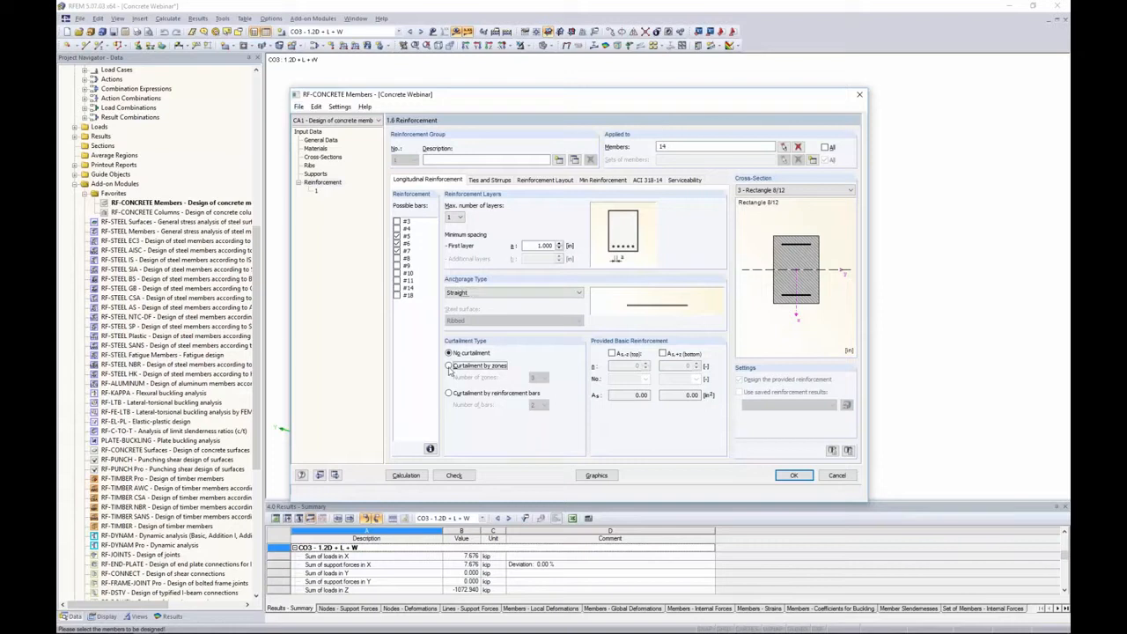
# - Try curtailment by zones and by reinforcement bars, consulting the Anchorage & Curtailment slide in PowerPoint, and restore no curtailment
pyautogui.click(480, 365)
pyautogui.click(449, 394)
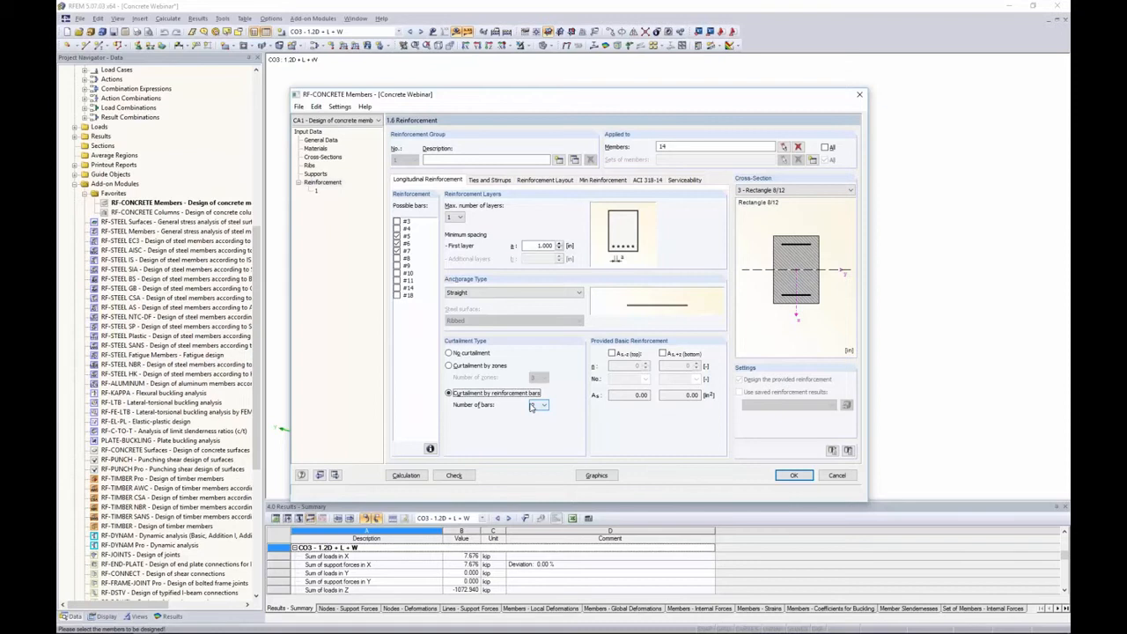
pyautogui.hotkey('alt', 'Tab')
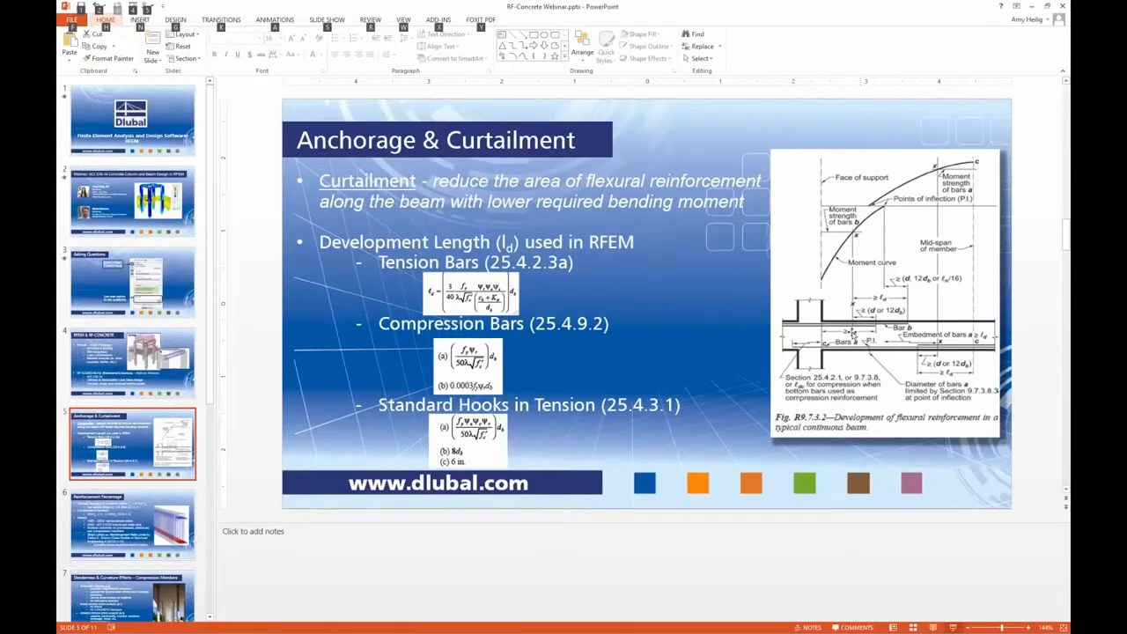
pyautogui.click(953, 626)
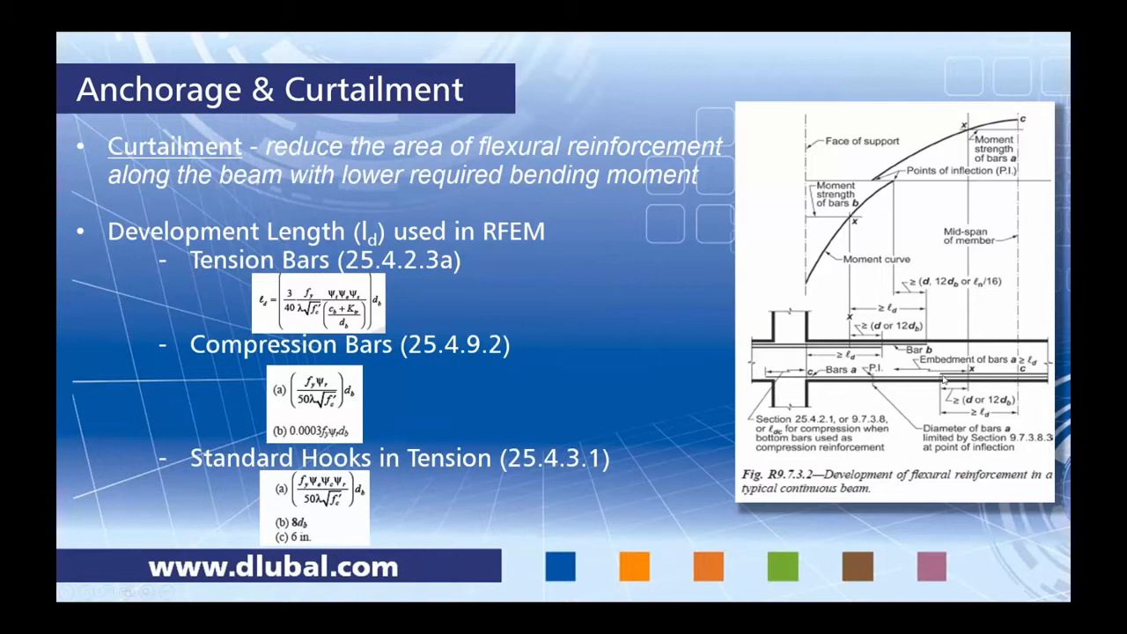
pyautogui.hotkey('alt', 'Tab')
pyautogui.click(683, 301)
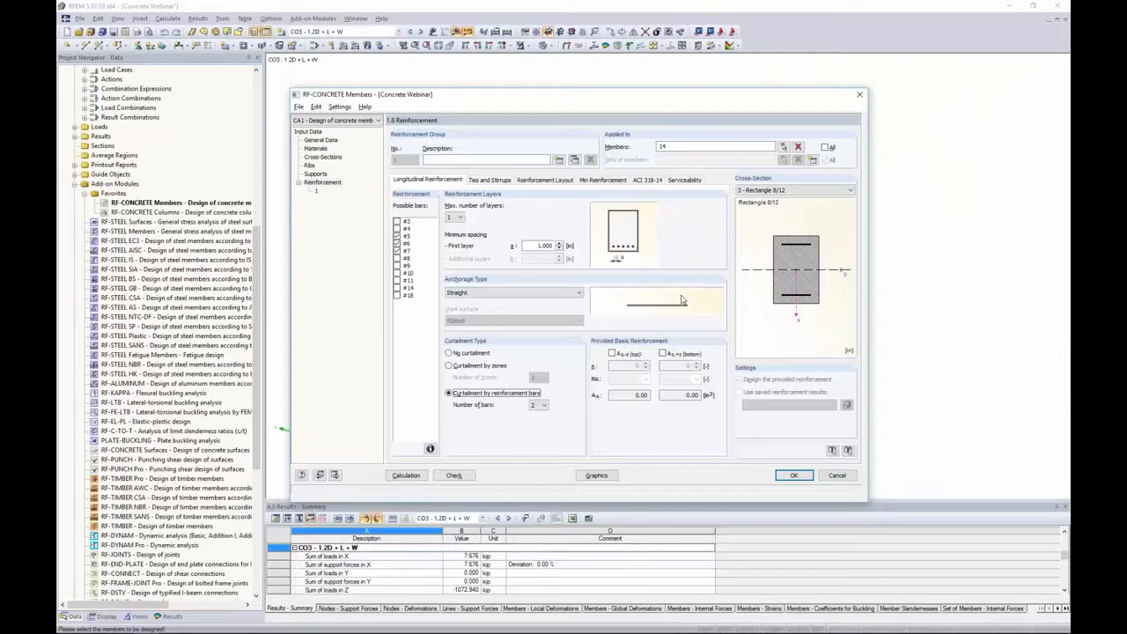
pyautogui.click(469, 353)
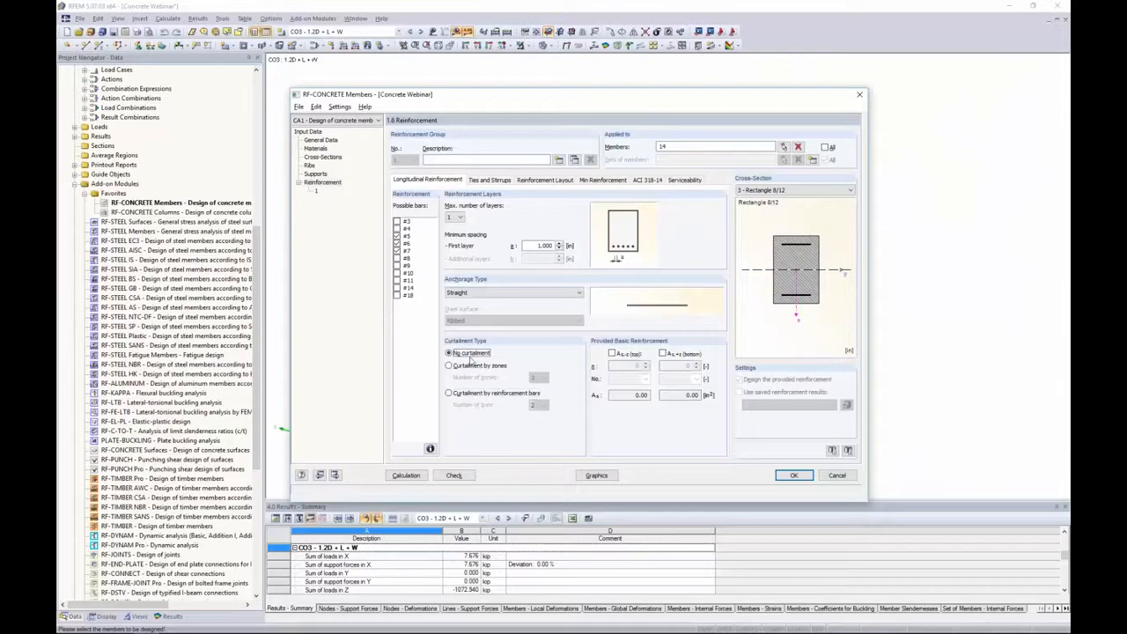
# - Try a provided basic top reinforcement of two No. 4 bars, and turn it off again
pyautogui.click(619, 354)
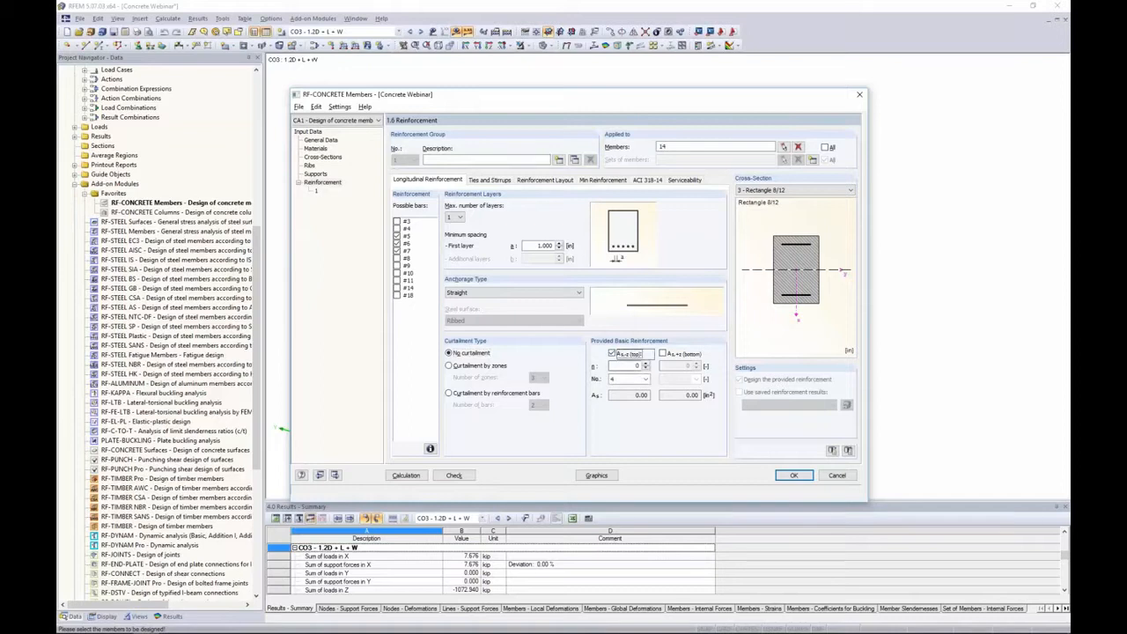
pyautogui.click(645, 364)
pyautogui.click(645, 363)
pyautogui.click(645, 379)
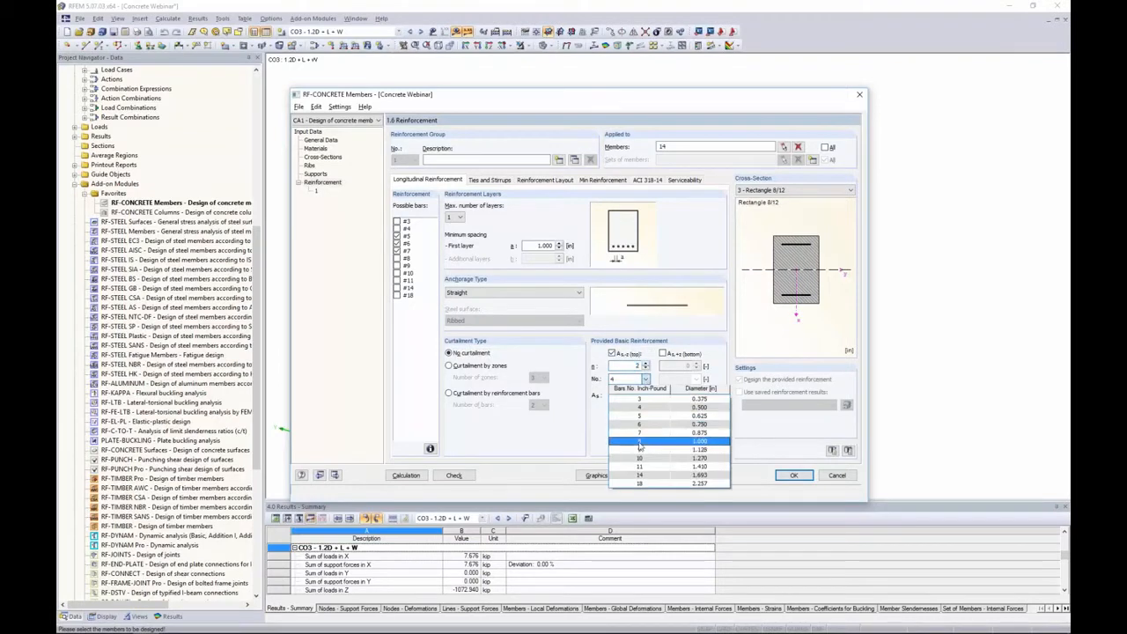
pyautogui.click(600, 423)
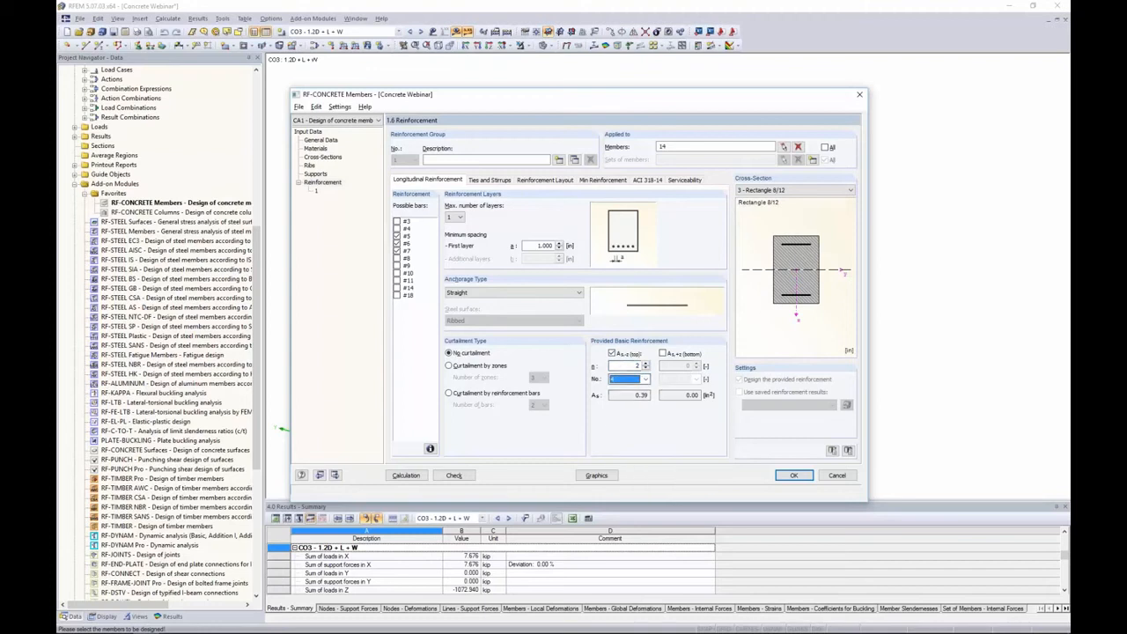
pyautogui.click(621, 354)
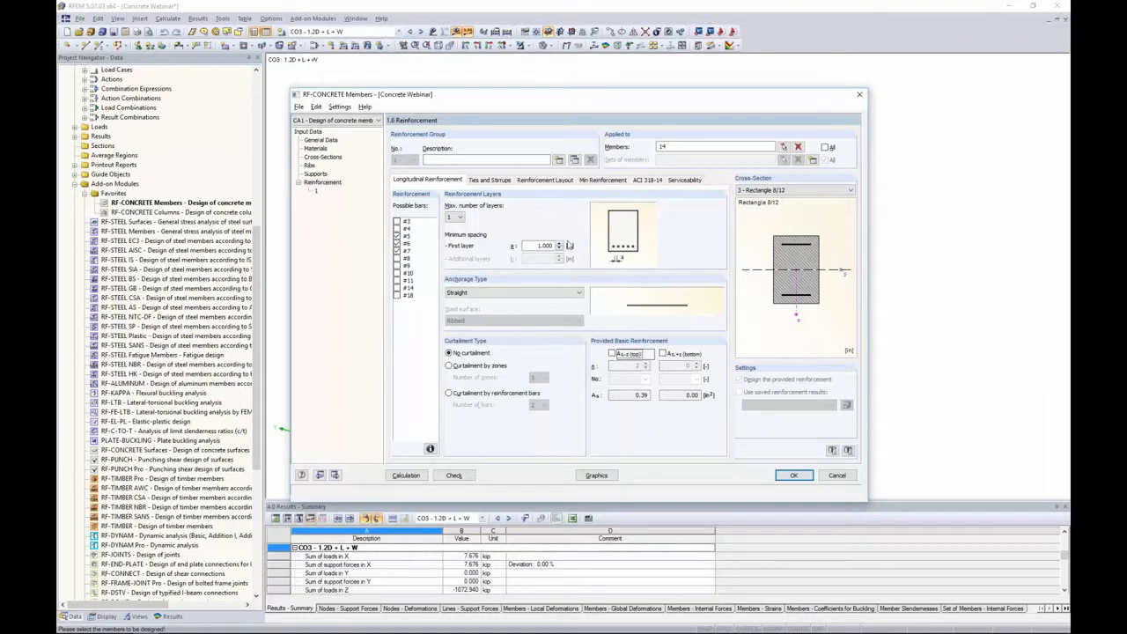
# - Add #4 to the possible stirrup bars and, after trying three and four legs, keep two legs per section
pyautogui.click(499, 180)
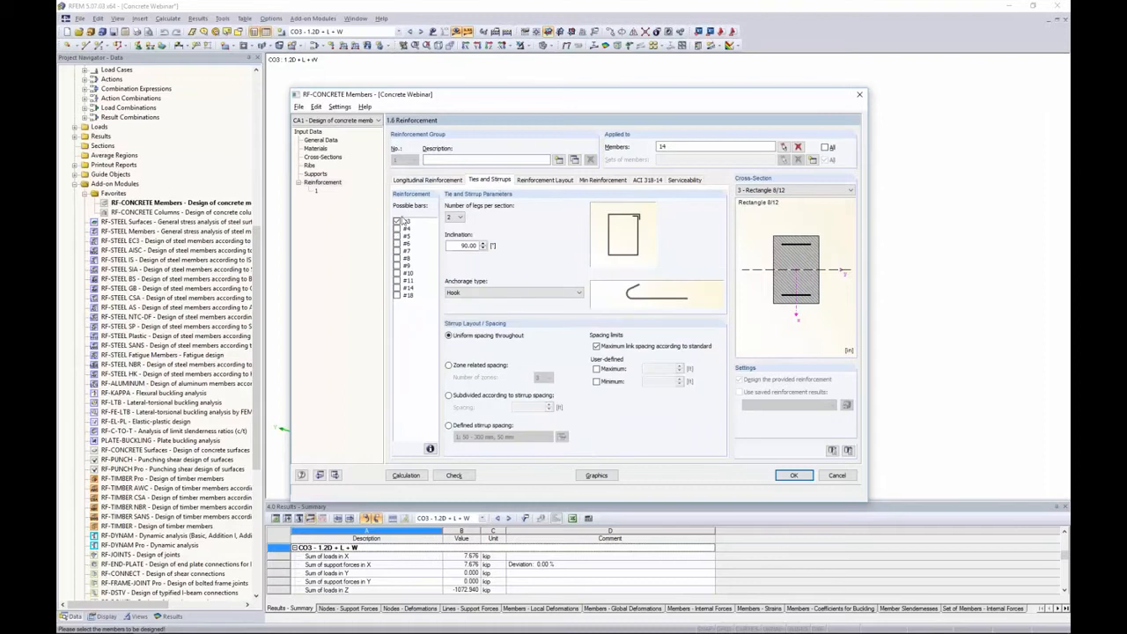
pyautogui.click(397, 228)
pyautogui.click(458, 217)
pyautogui.click(453, 235)
pyautogui.click(457, 217)
pyautogui.click(455, 239)
pyautogui.click(455, 216)
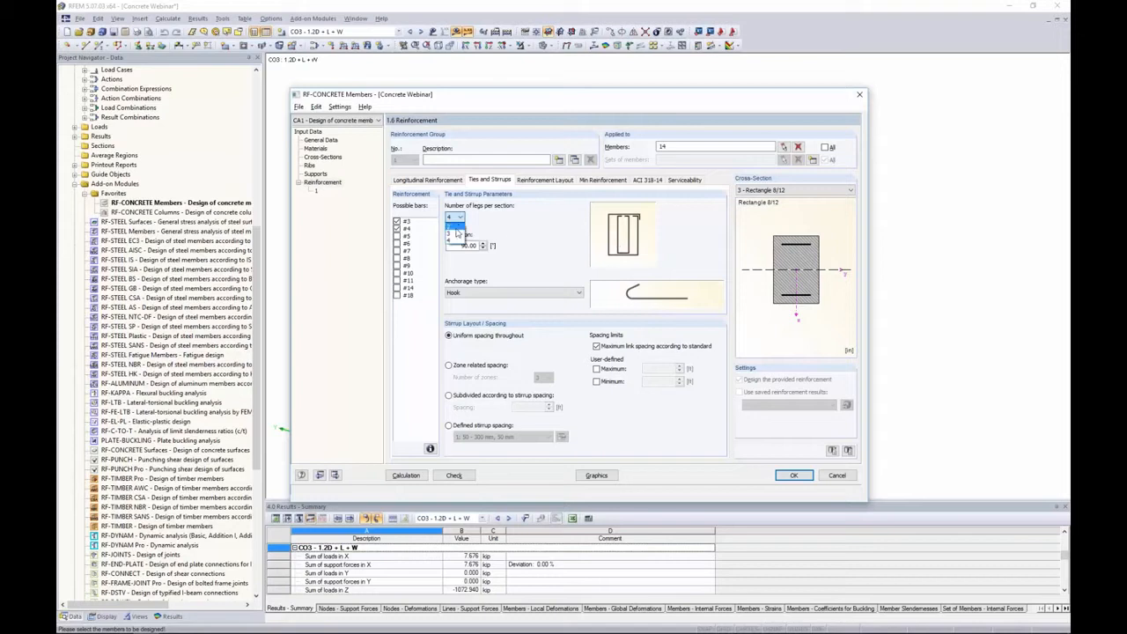
pyautogui.click(454, 227)
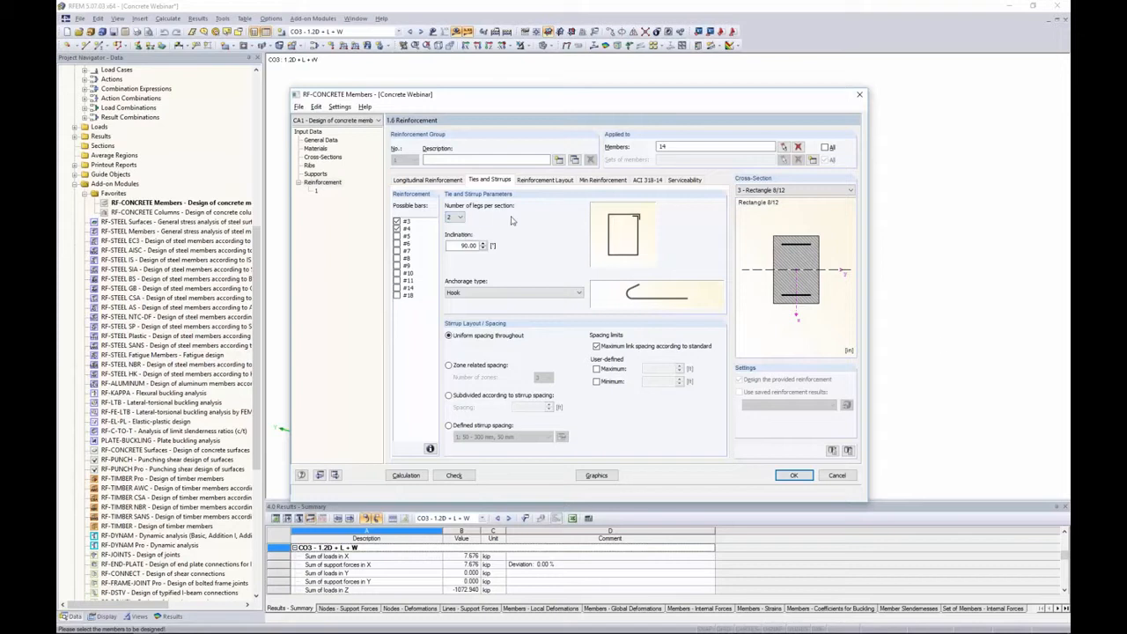
# - Try the Bend and Straight with transverse bar stirrup anchorage types, and restore Hook
pyautogui.doubleClick(453, 247)
pyautogui.click(517, 293)
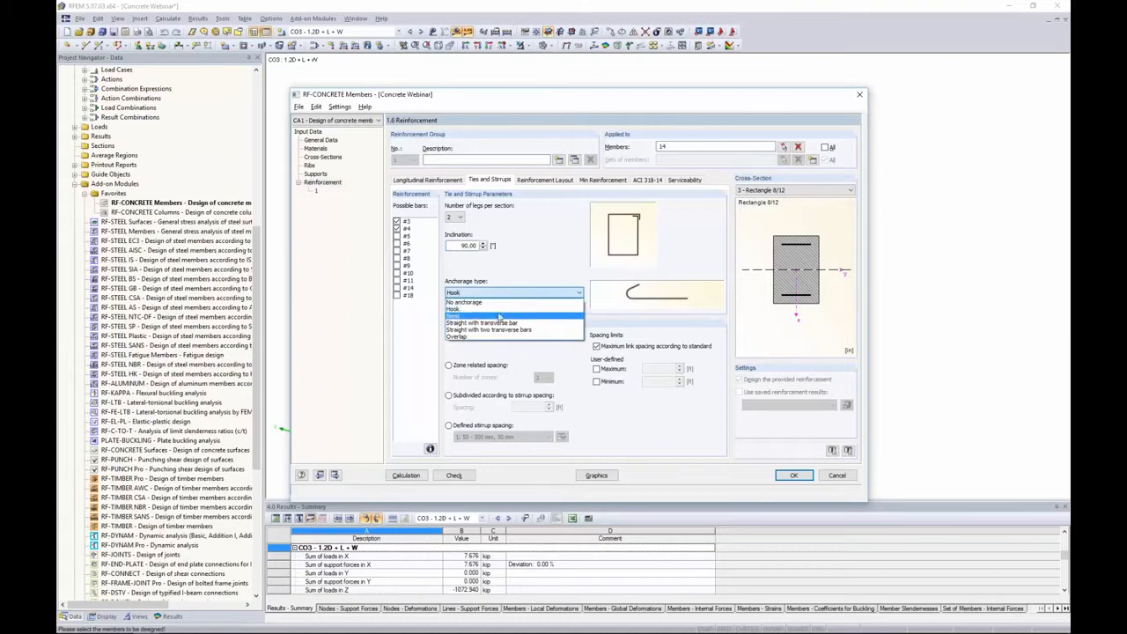
pyautogui.click(500, 315)
pyautogui.click(500, 294)
pyautogui.click(511, 325)
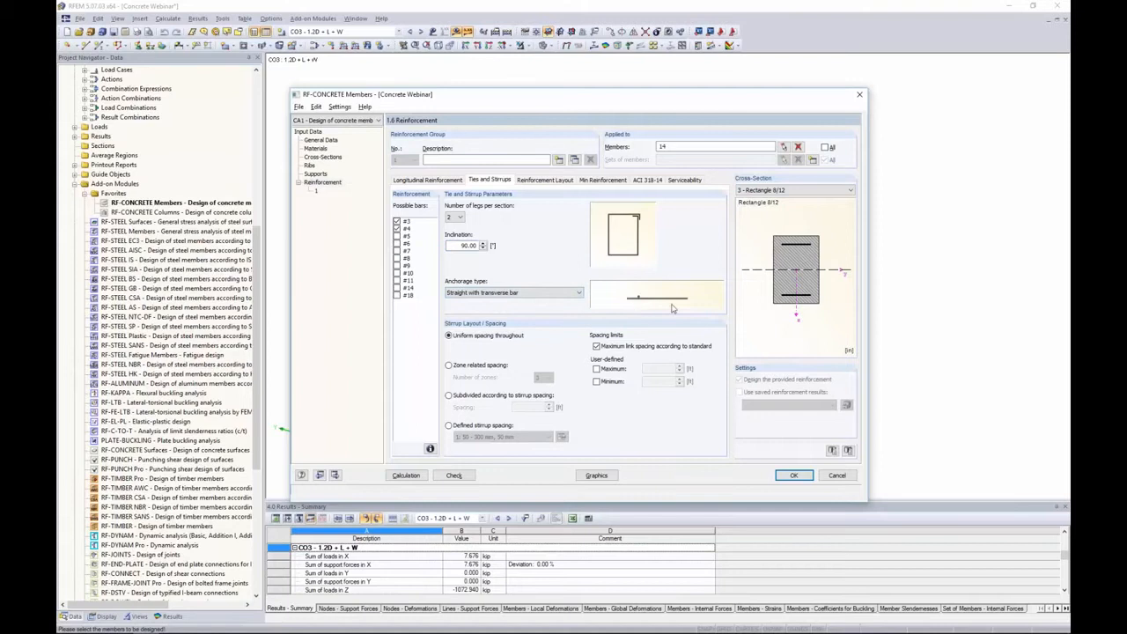
pyautogui.click(528, 296)
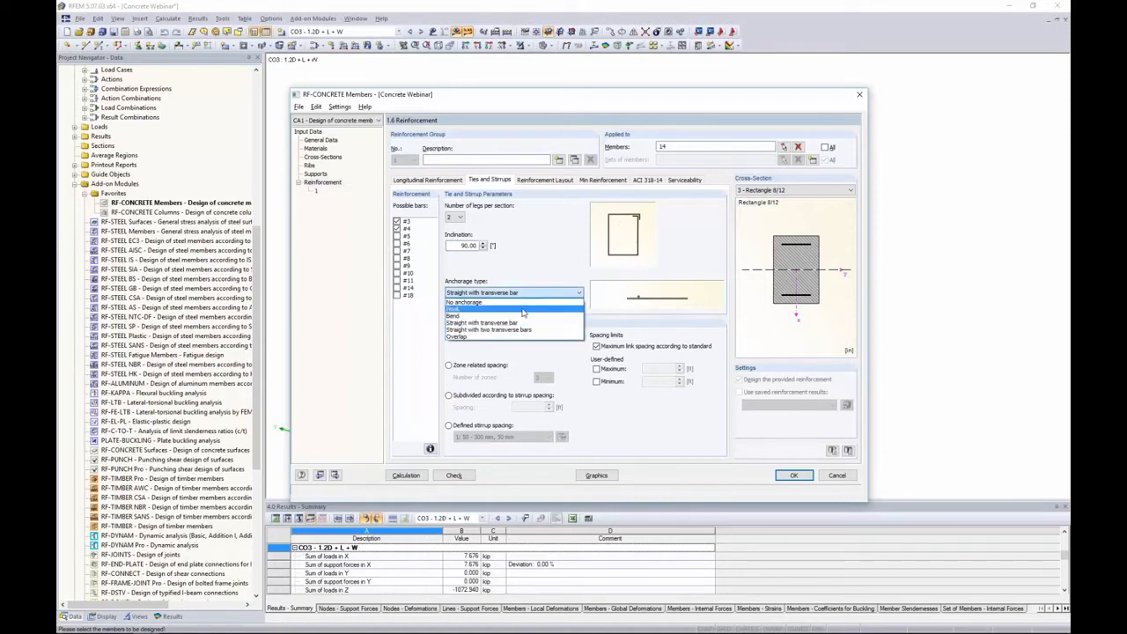
pyautogui.click(523, 309)
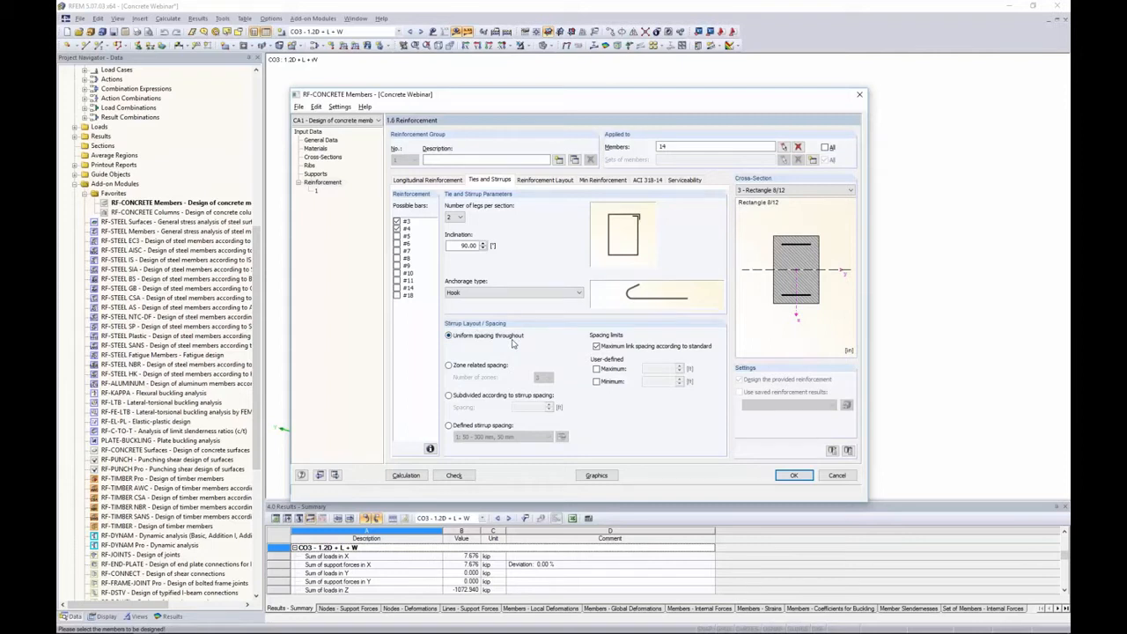
# - Try the zone-related and subdivided stirrup layouts, and restore uniform spacing throughout
pyautogui.click(450, 365)
pyautogui.click(448, 395)
pyautogui.click(449, 336)
# - Try user-defined minimum and maximum stirrup spacing limits, and turn both off again
pyautogui.click(596, 382)
pyautogui.click(596, 369)
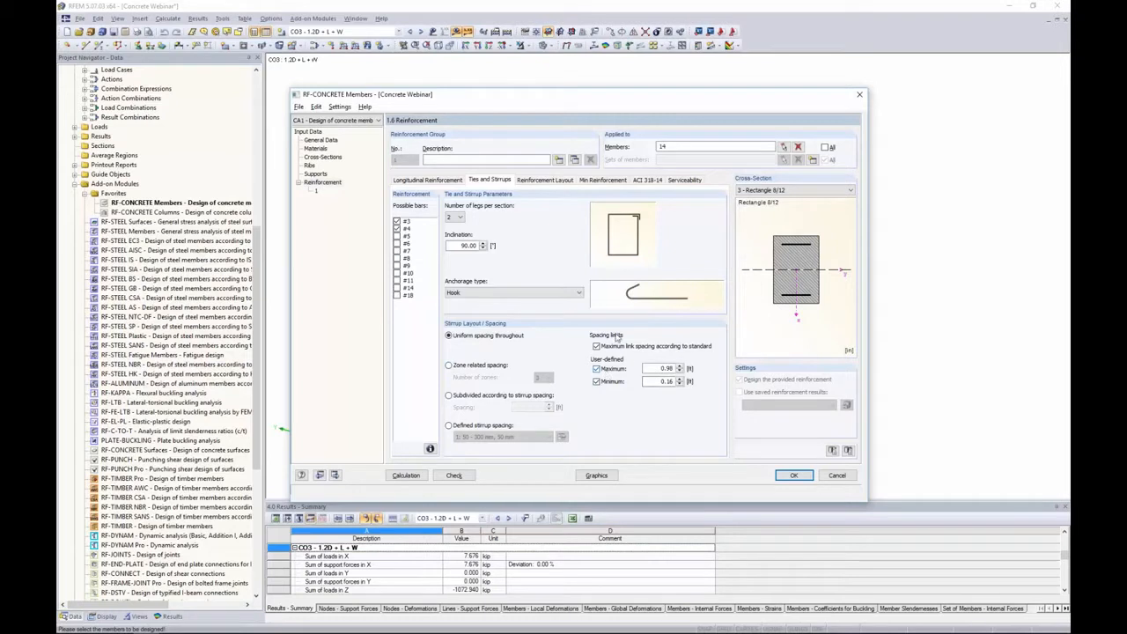
pyautogui.click(595, 369)
pyautogui.click(596, 381)
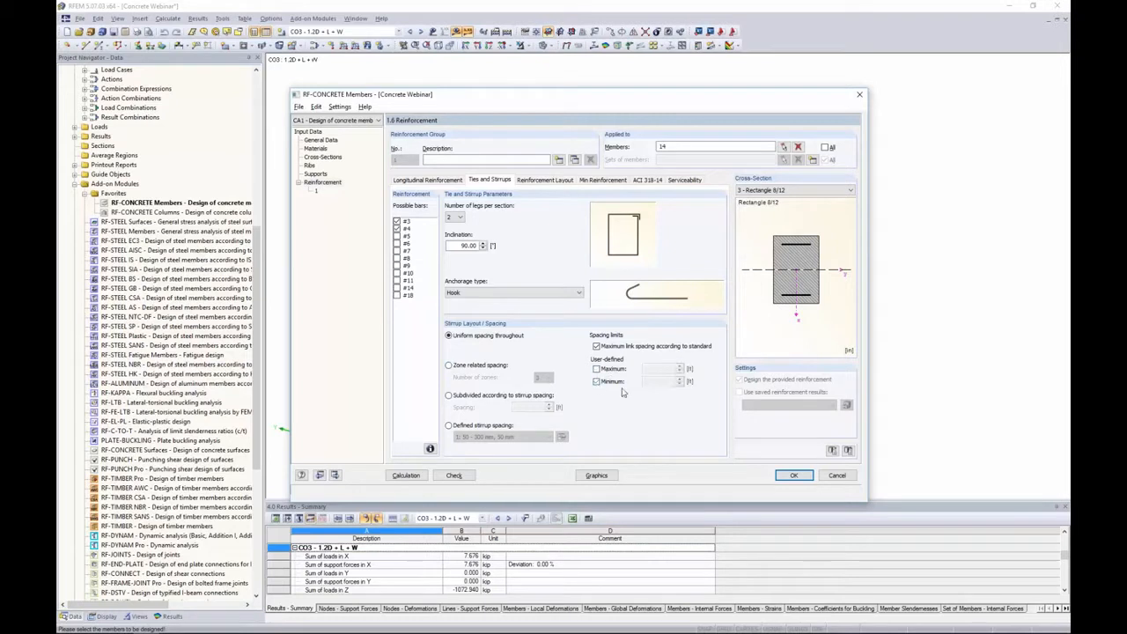
# - Try a top concrete cover of 2 in in the reinforcement layout, and restore 1.5 in
pyautogui.click(550, 181)
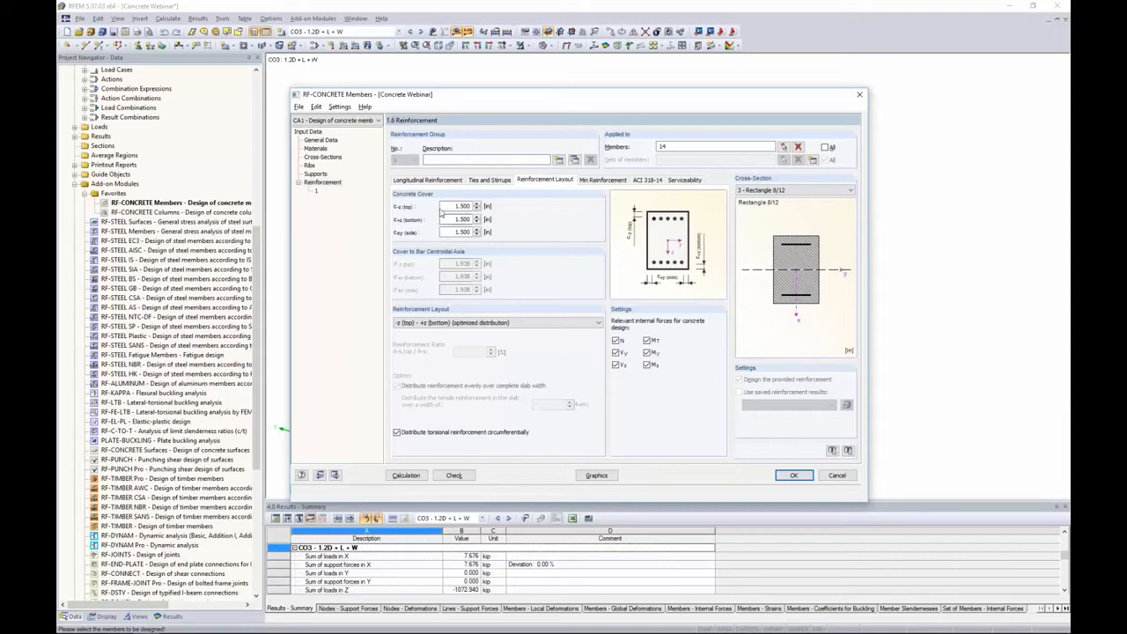
pyautogui.moveTo(446, 206); pyautogui.dragTo(480, 221)
pyautogui.click(455, 206)
pyautogui.click(455, 231)
pyautogui.doubleClick(452, 206)
pyautogui.write('2')
pyautogui.click(462, 219)
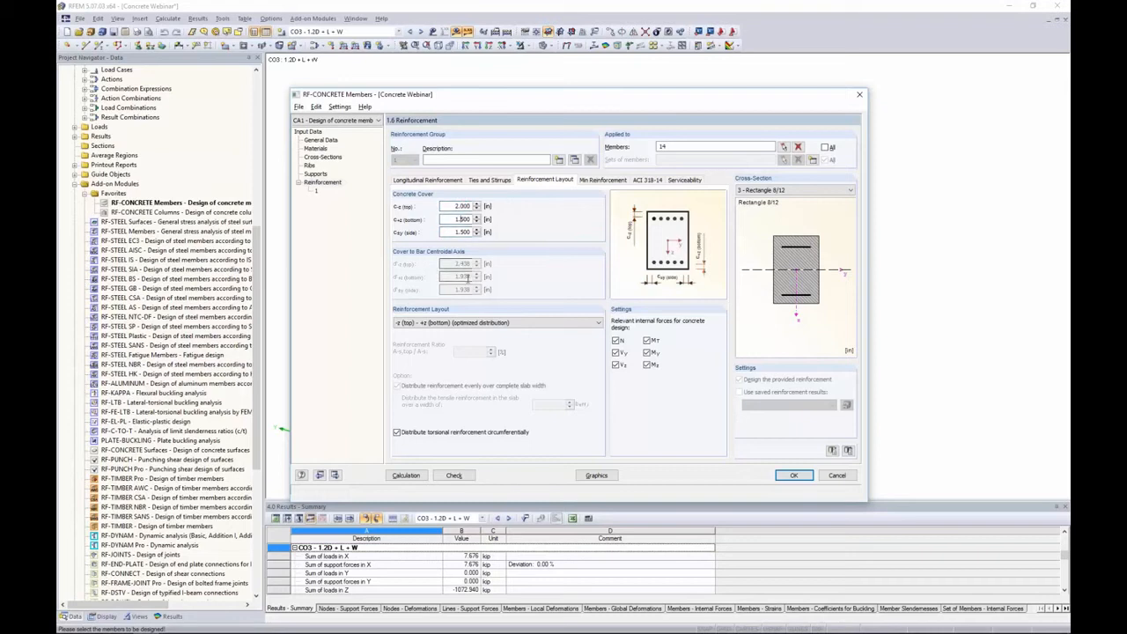
pyautogui.doubleClick(458, 206)
pyautogui.write('1.5')
# - Try the In Corners and Uniformly surrounding reinforcement layouts, and restore the top and bottom optimized distribution
pyautogui.click(509, 323)
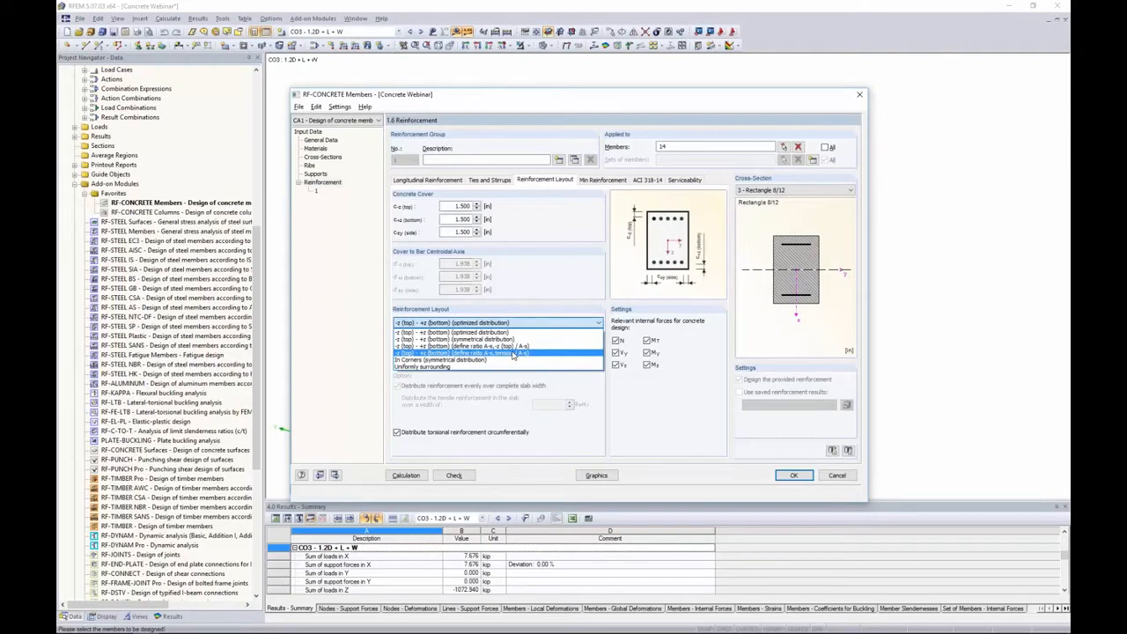
pyautogui.click(510, 360)
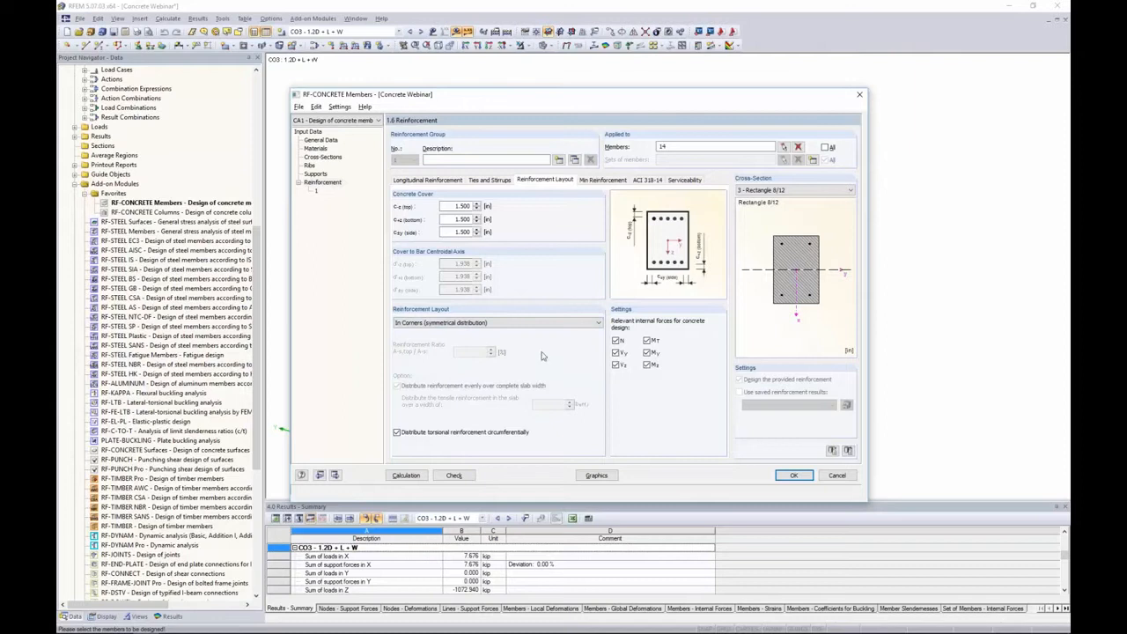
pyautogui.click(466, 323)
pyautogui.click(451, 366)
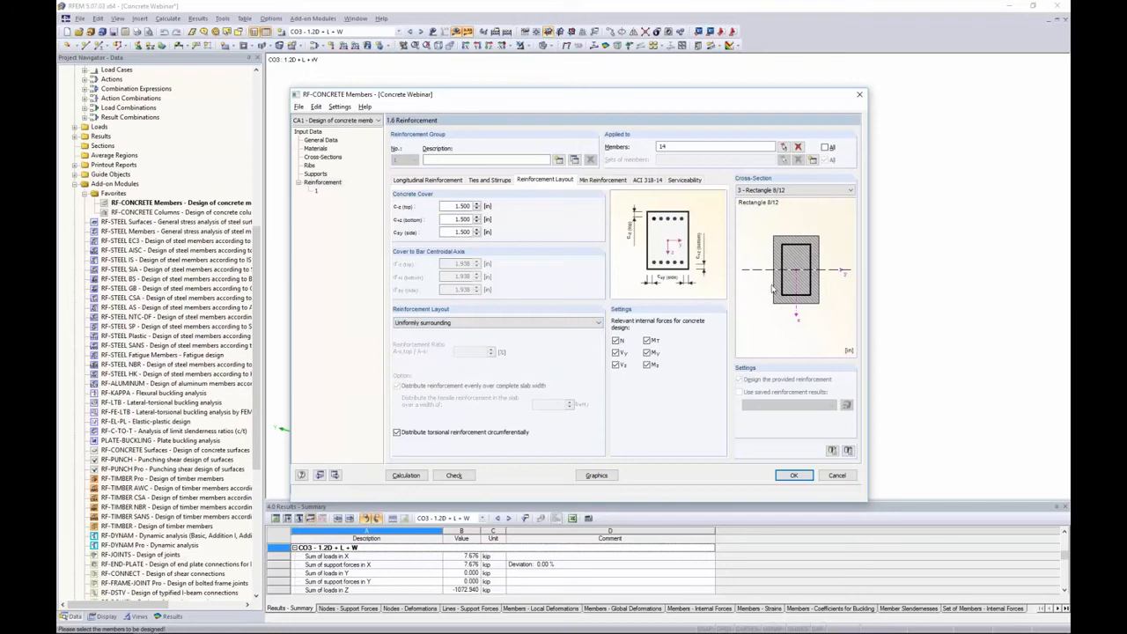
pyautogui.click(433, 325)
pyautogui.click(428, 333)
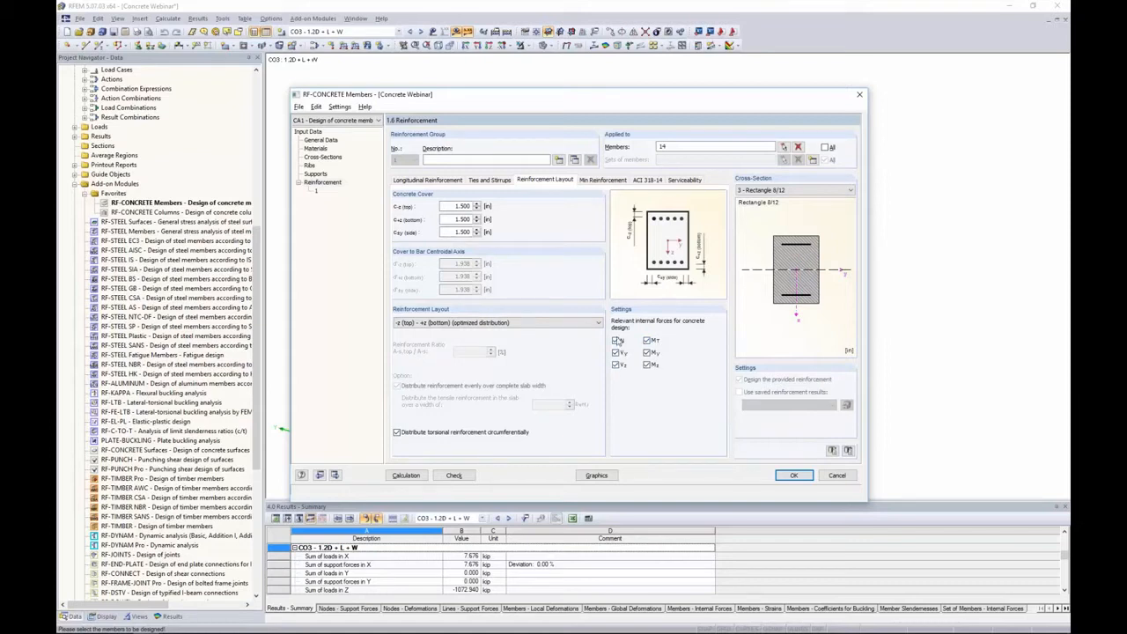
# - Try importing the minimum top reinforcement area from three No. 4 rebars, and cancel the import
pyautogui.click(604, 181)
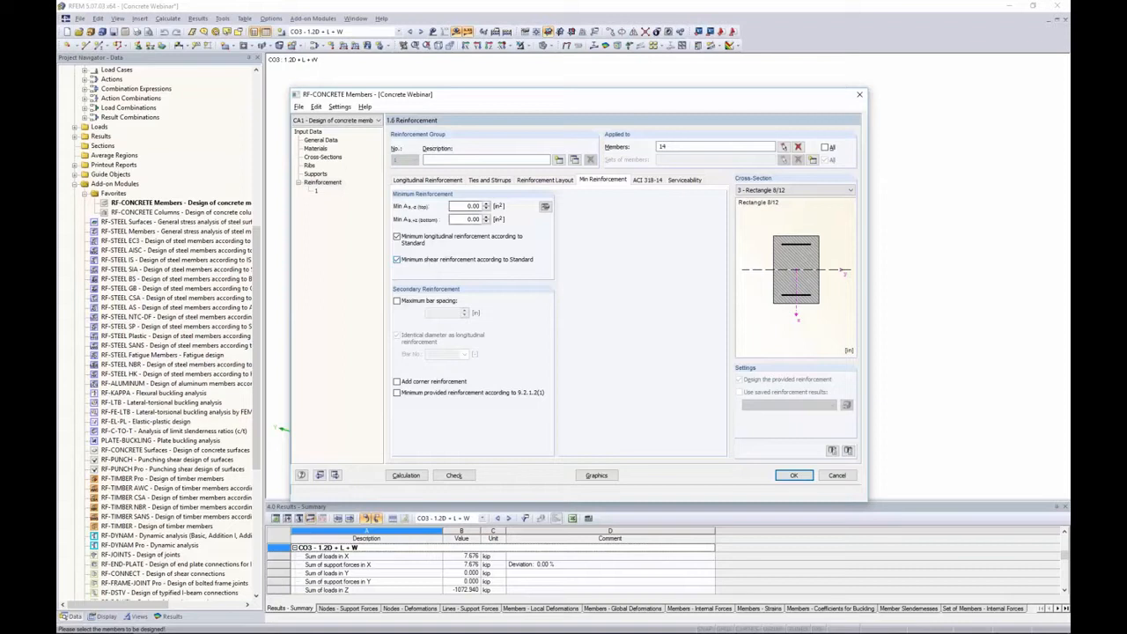
pyautogui.click(546, 207)
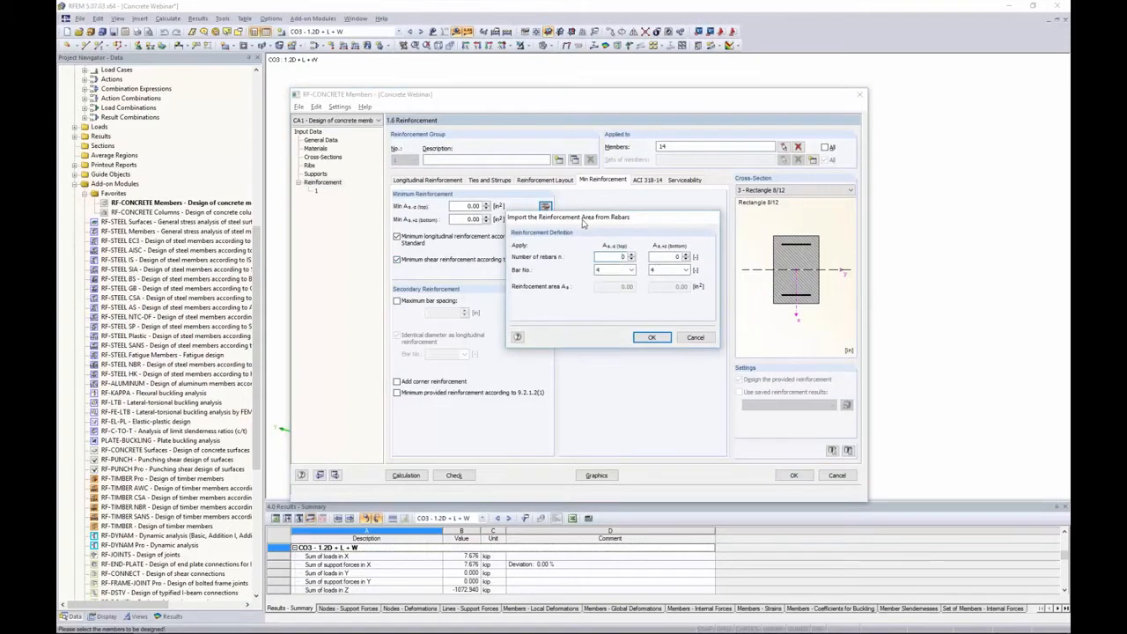
pyautogui.click(631, 254)
pyautogui.click(631, 255)
pyautogui.click(631, 254)
pyautogui.click(630, 269)
pyautogui.click(627, 272)
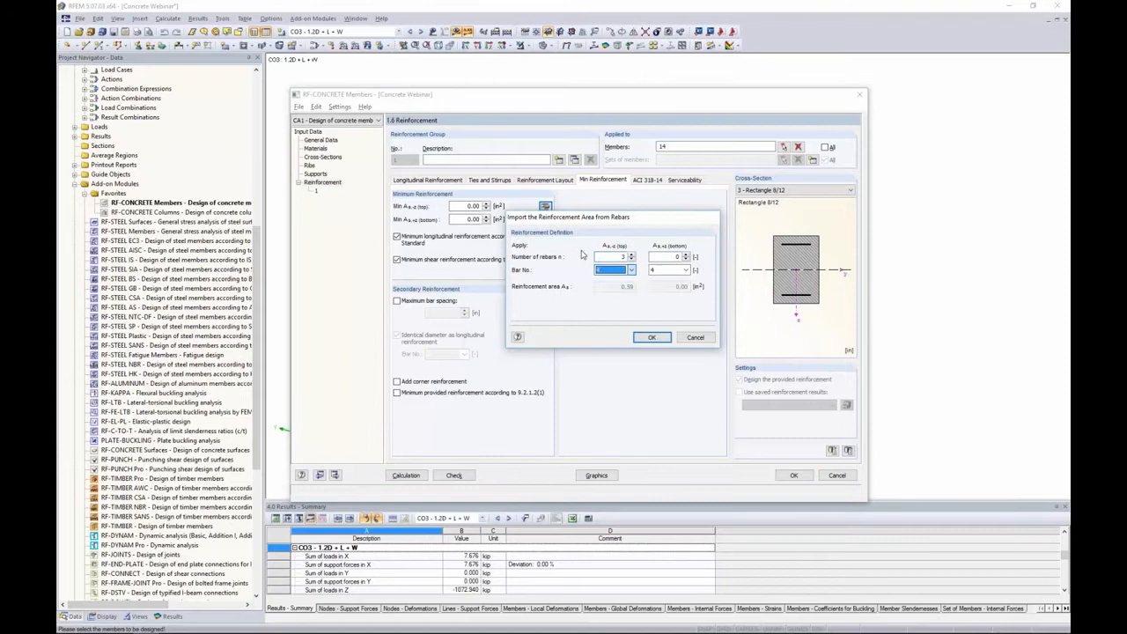
pyautogui.click(687, 339)
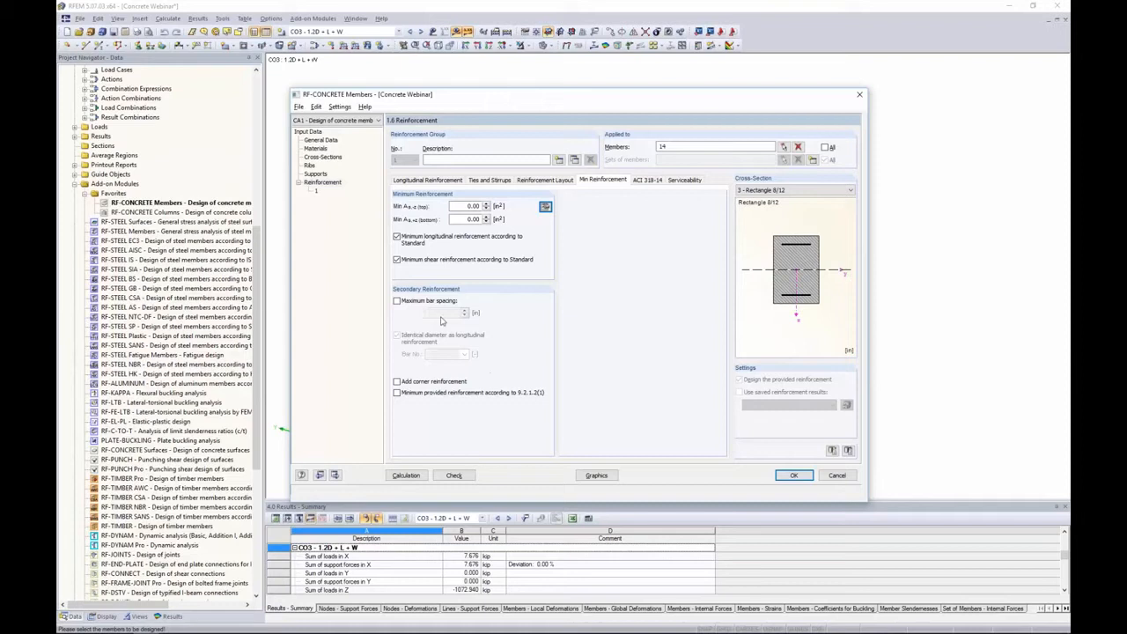
# - Review the ACI 318-14 reinforcement percentage and strength reduction factors, consulting the Reinforcement Percentage slide in PowerPoint
pyautogui.click(648, 179)
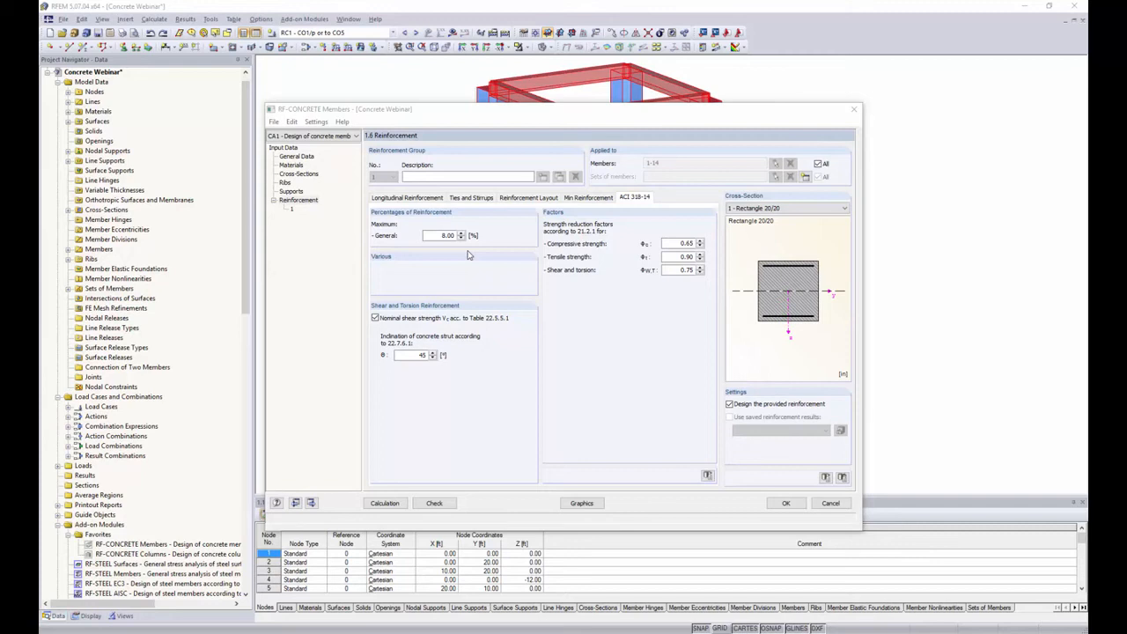
pyautogui.hotkey('alt', 'Tab')
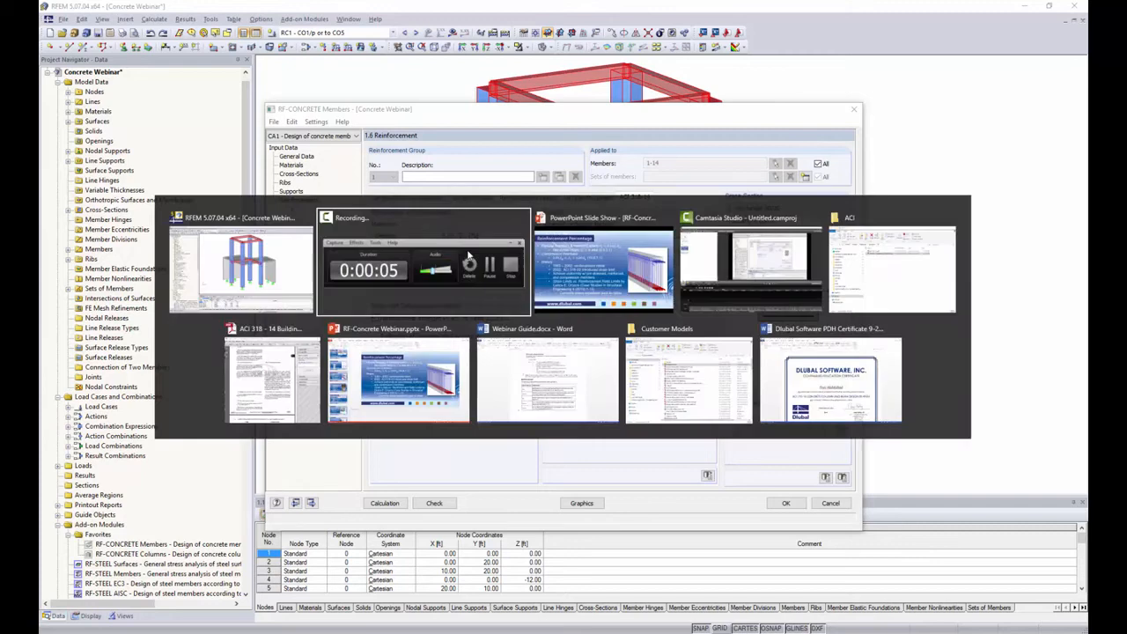
pyautogui.click(601, 264)
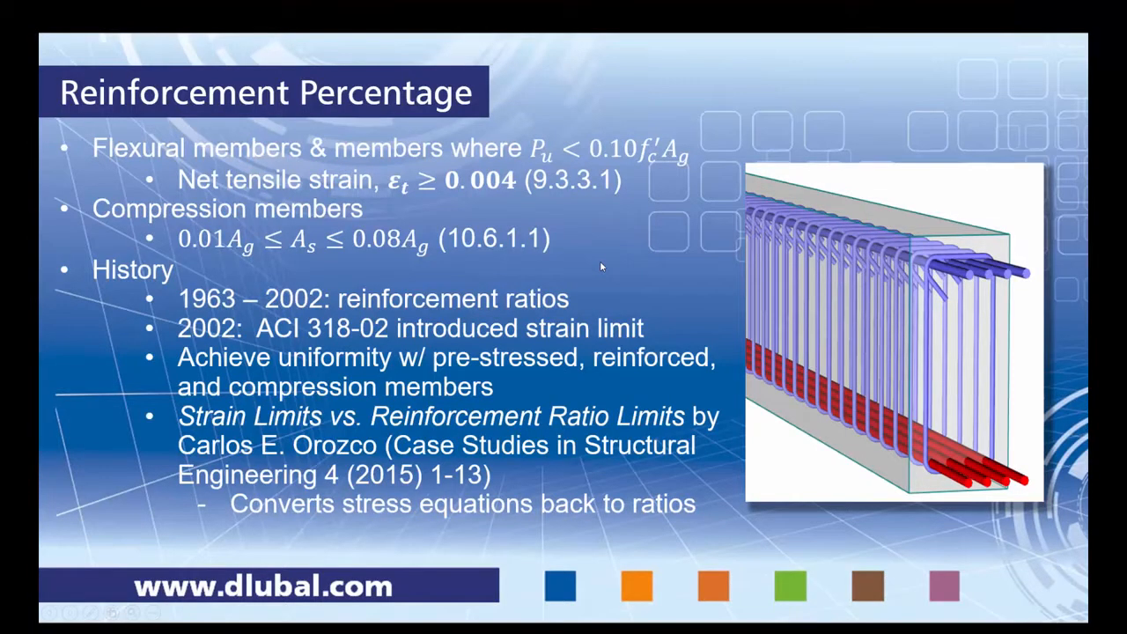
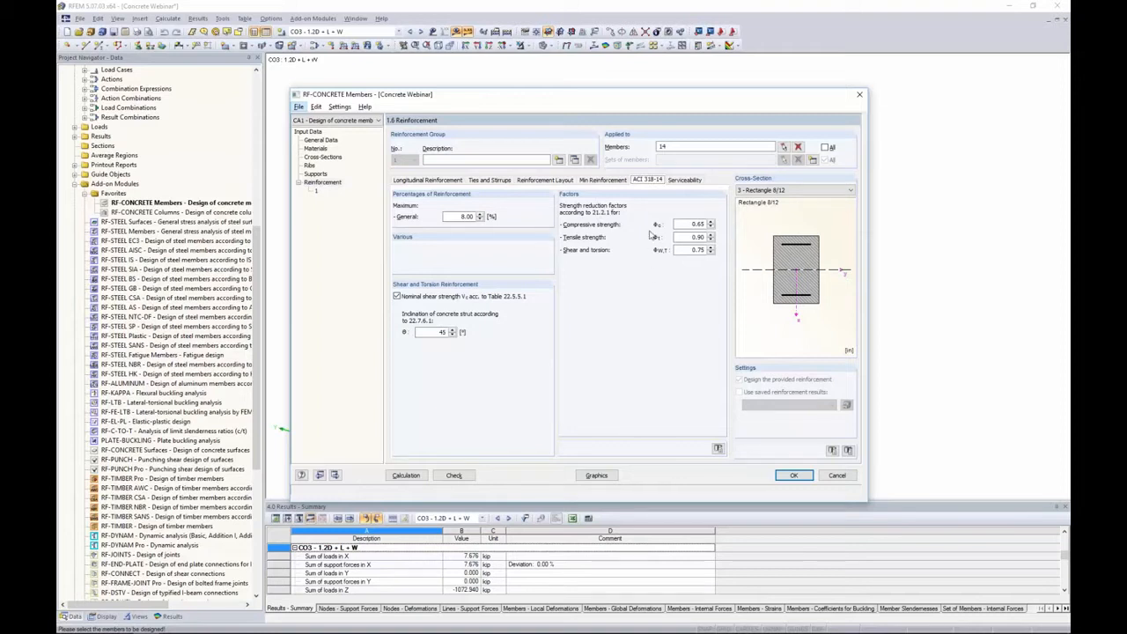
pyautogui.click(697, 224)
# - Review the load combinations selected for the serviceability limit state, and return to the reinforcement serviceability settings
pyautogui.click(683, 181)
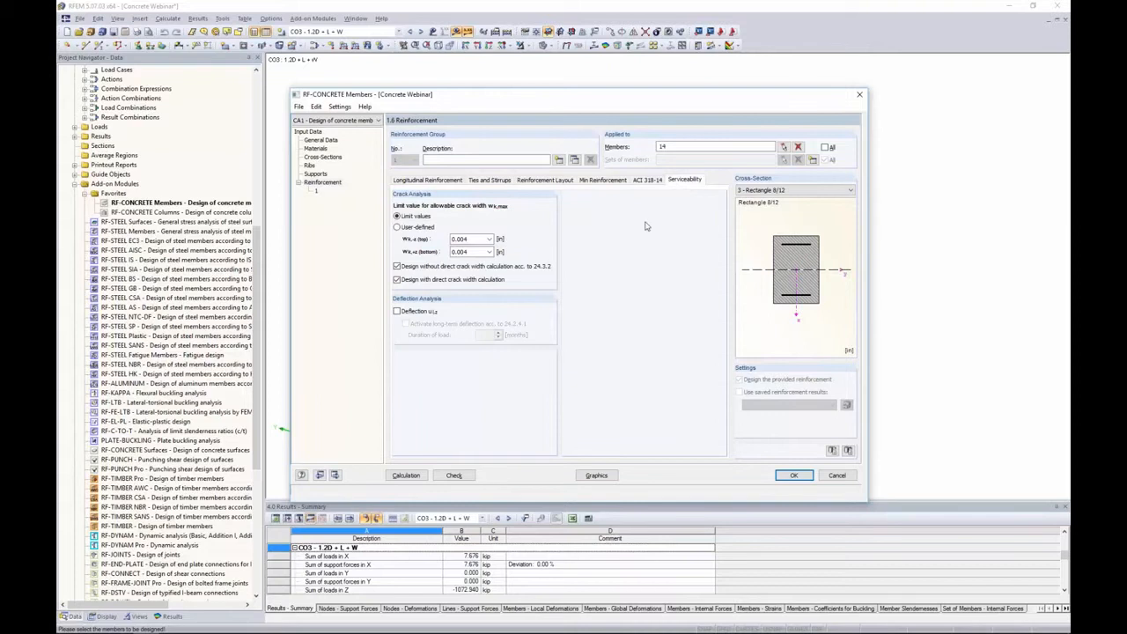
pyautogui.click(333, 142)
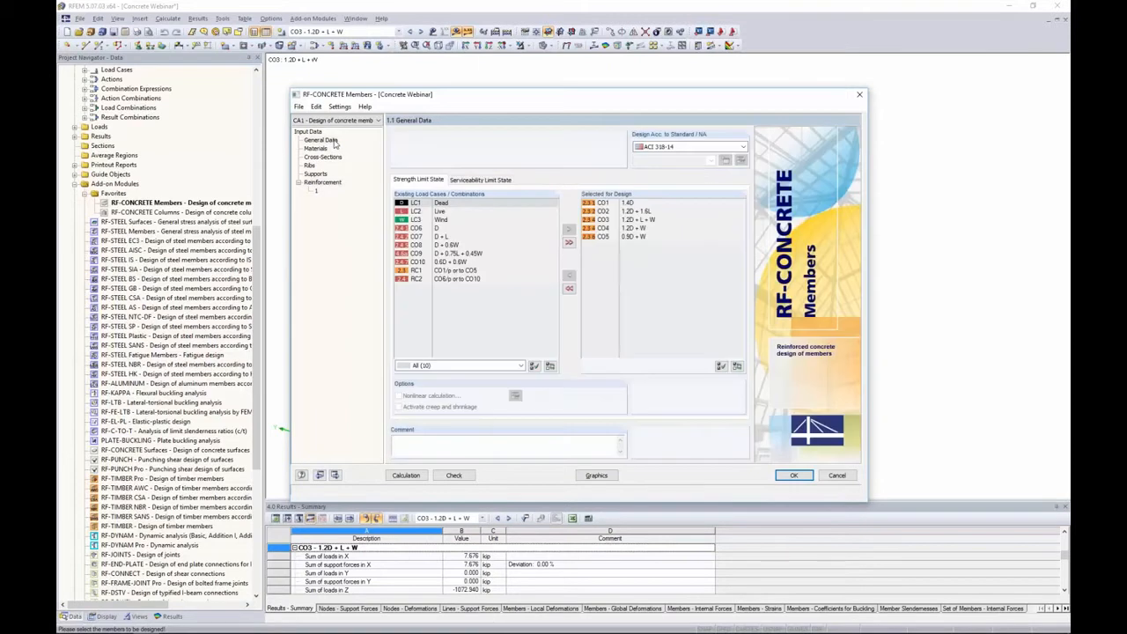
pyautogui.click(488, 181)
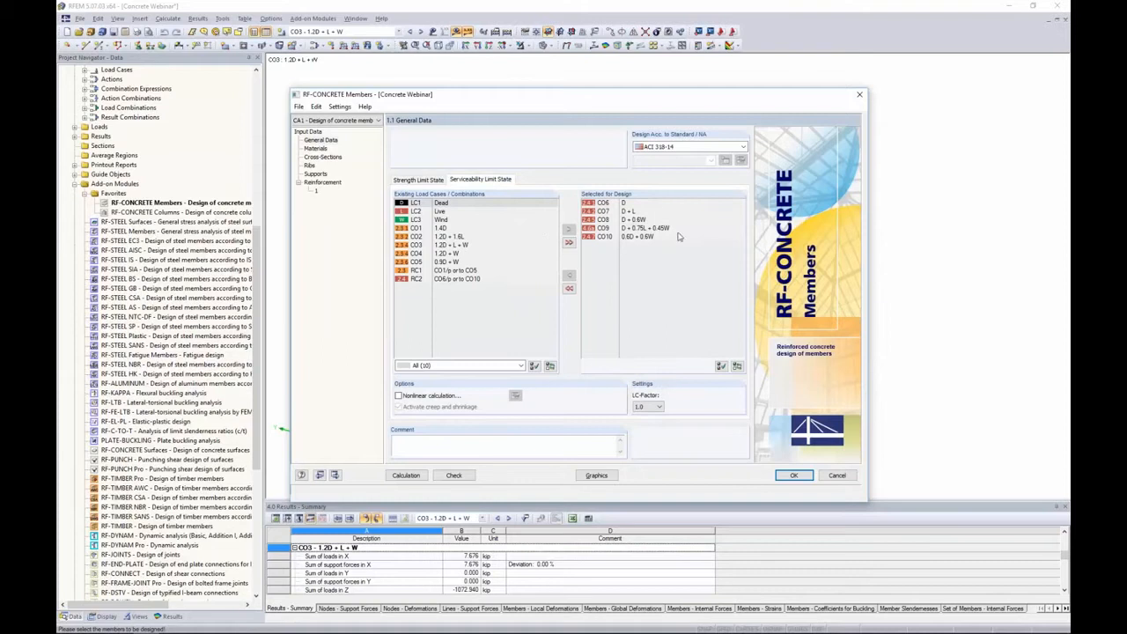
pyautogui.click(320, 183)
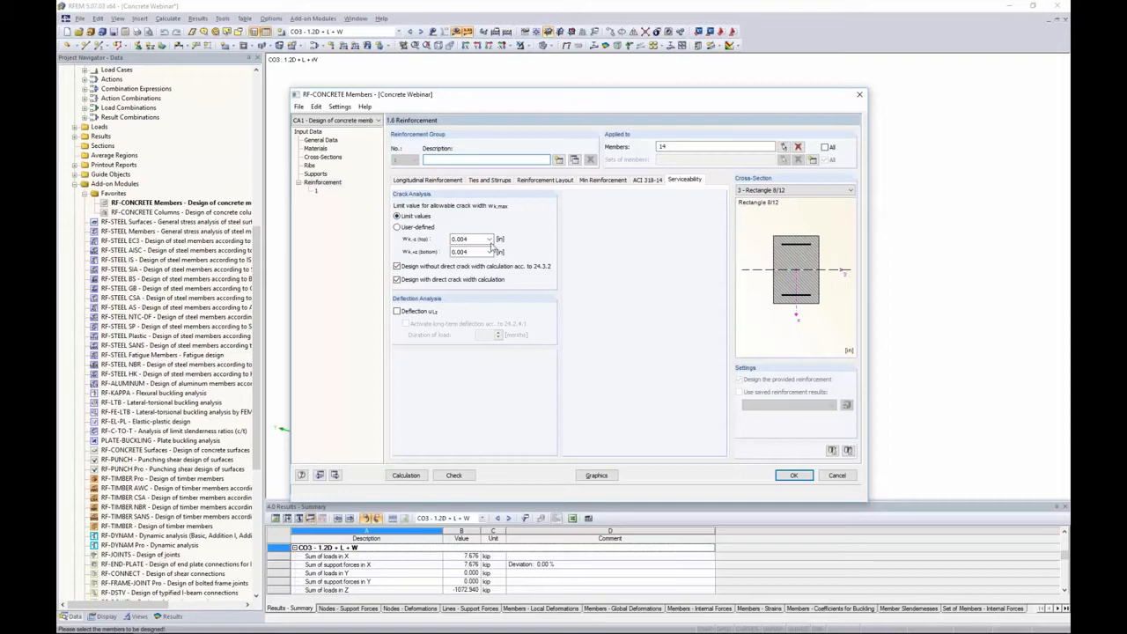
# - Set the top and bottom allowable crack widths to 0.012 in for humidity, moist air, soil exposure
pyautogui.click(489, 239)
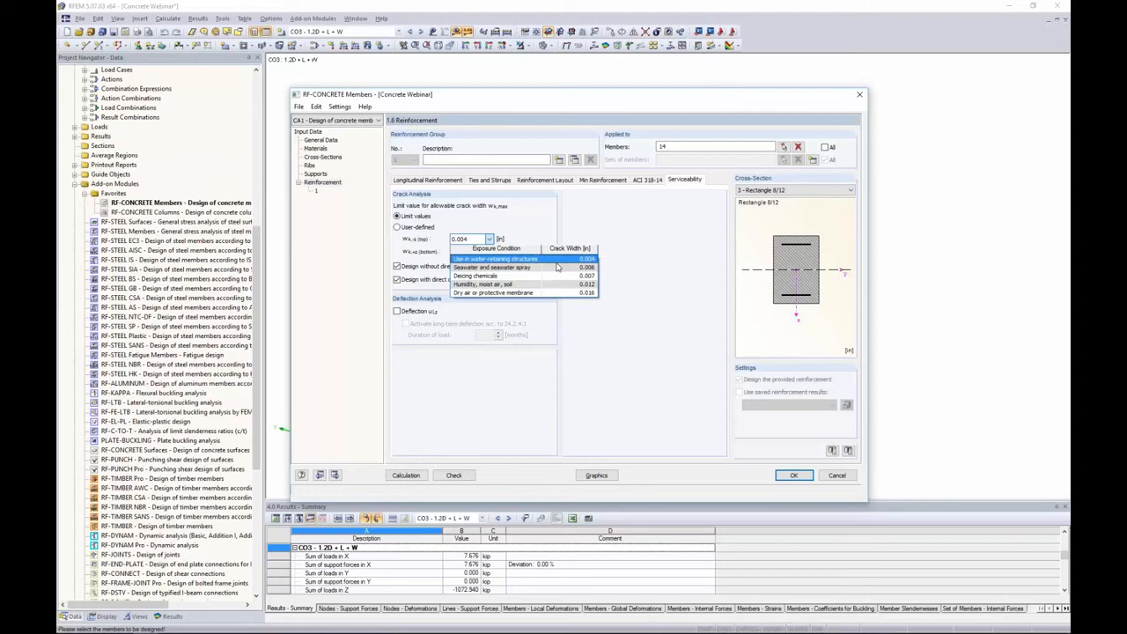
pyautogui.click(486, 284)
pyautogui.click(471, 251)
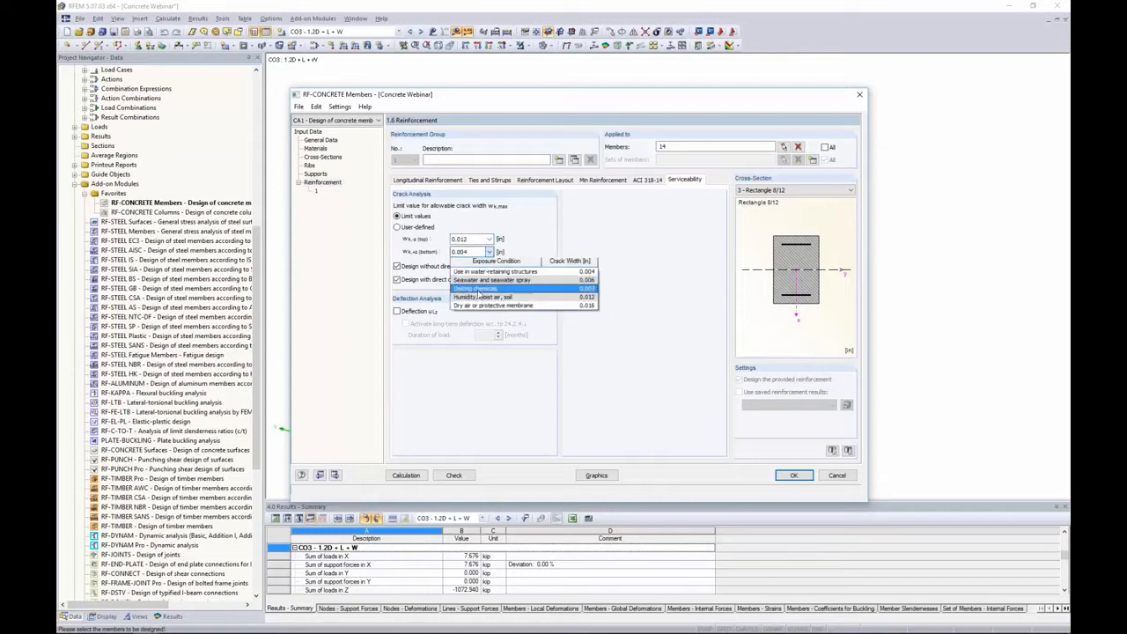
pyautogui.click(479, 296)
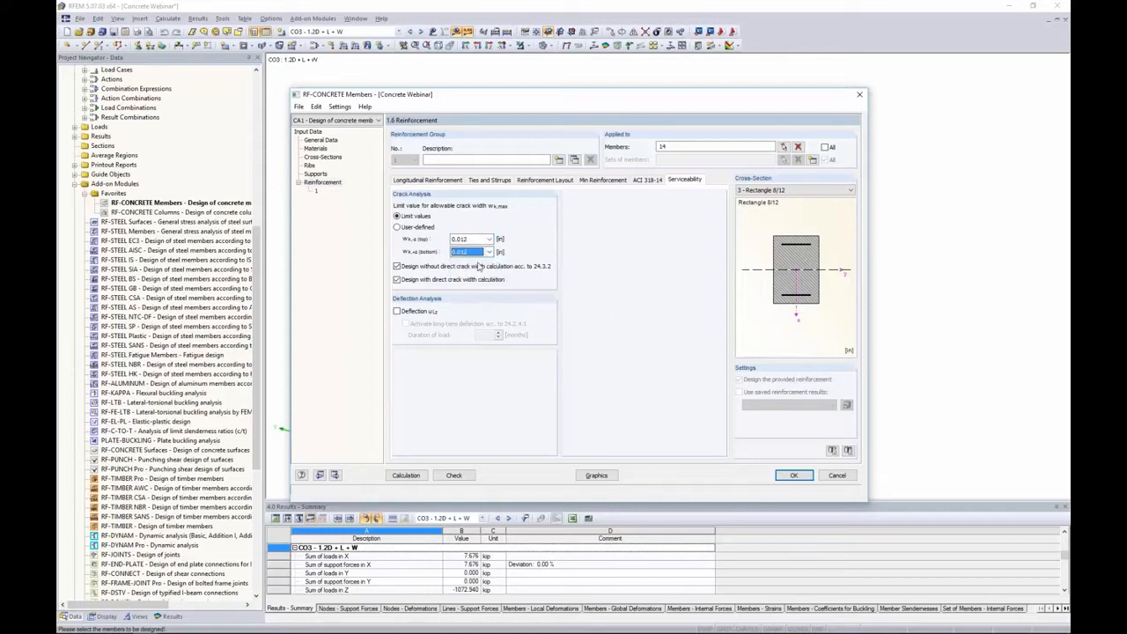
# - Try user-defined allowable crack widths, and return to the limit values
pyautogui.click(397, 227)
pyautogui.doubleClick(475, 239)
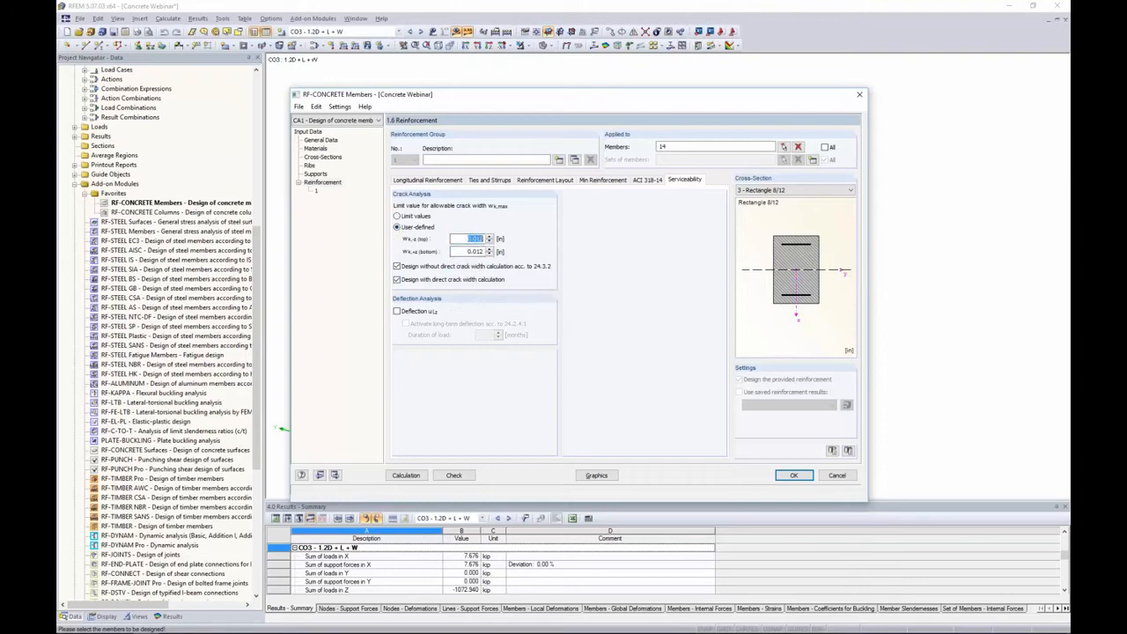
pyautogui.click(397, 216)
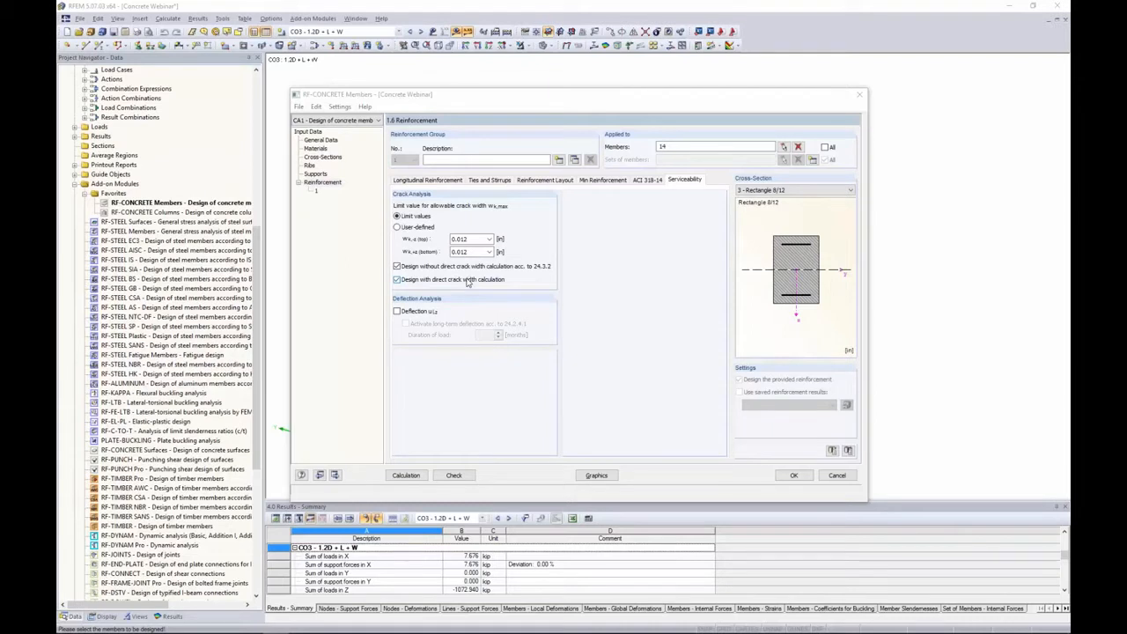
# - Activate the deflection analysis for the reinforcement group and open the deflection data
pyautogui.click(397, 313)
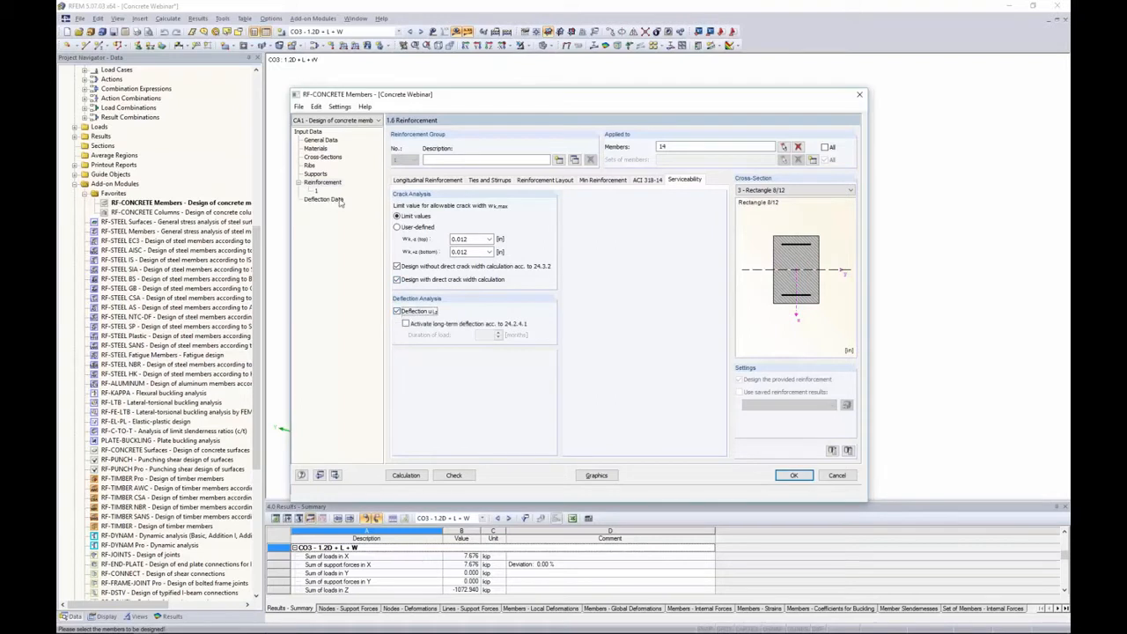
pyautogui.click(332, 200)
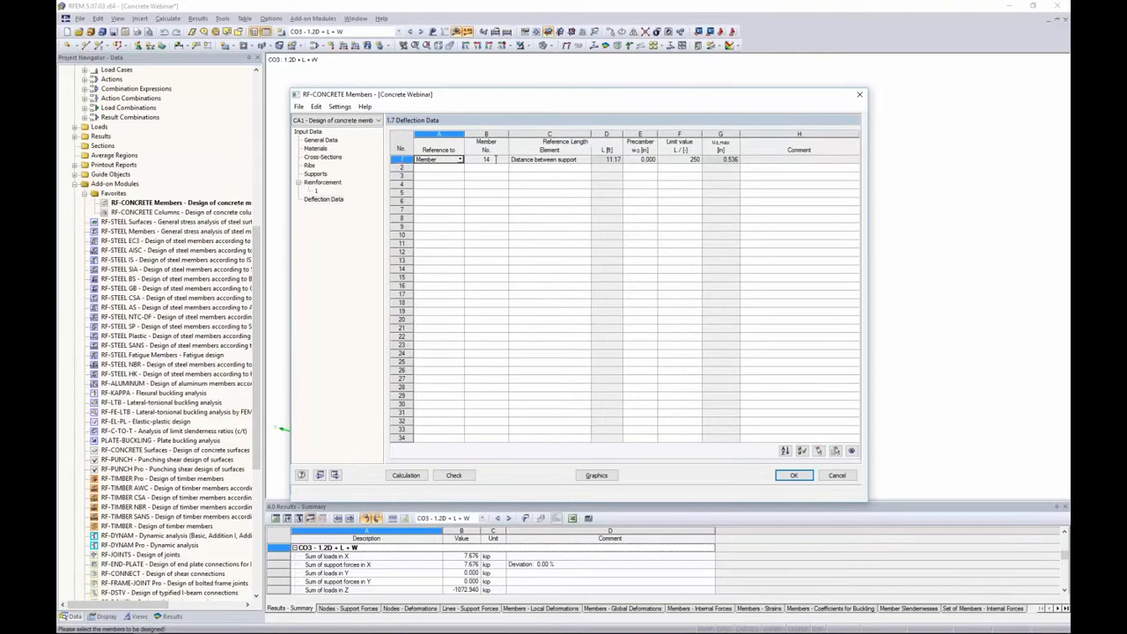
# - Try a user-defined reference length for member 14, restore Distance between support, and review the deflection limit value options
pyautogui.click(540, 161)
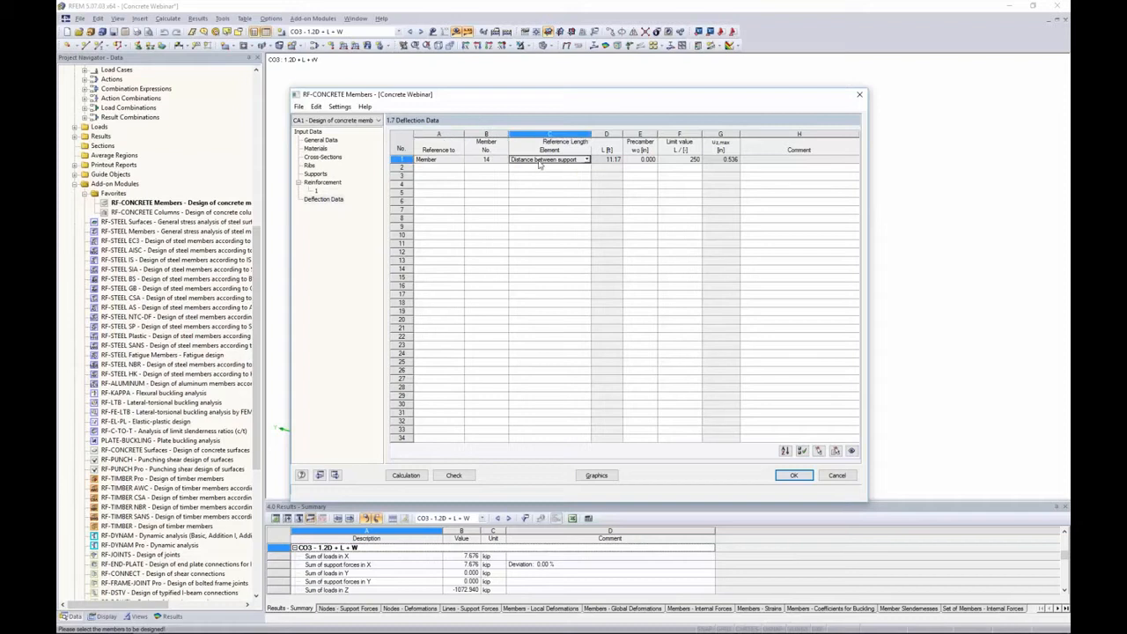
pyautogui.click(587, 160)
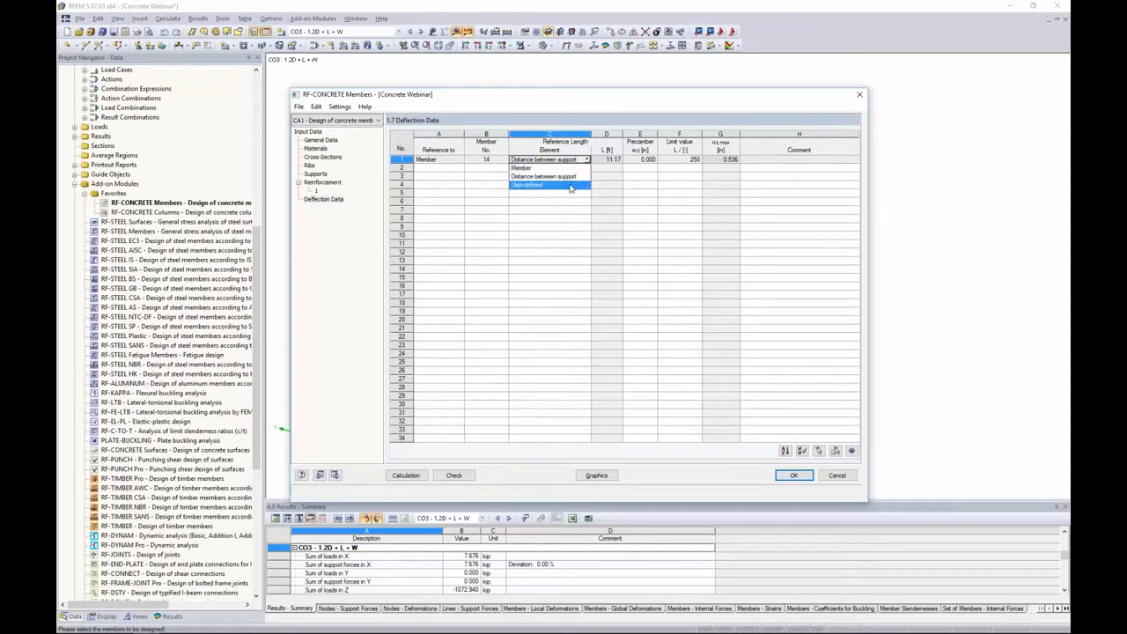
pyautogui.click(570, 186)
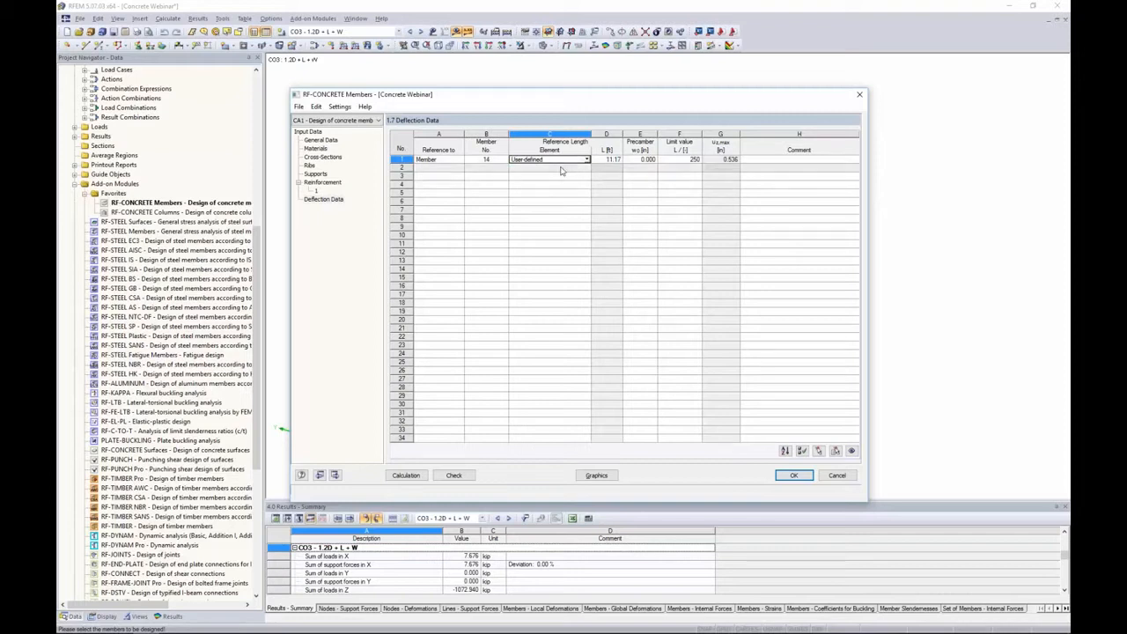
pyautogui.click(586, 160)
pyautogui.click(578, 177)
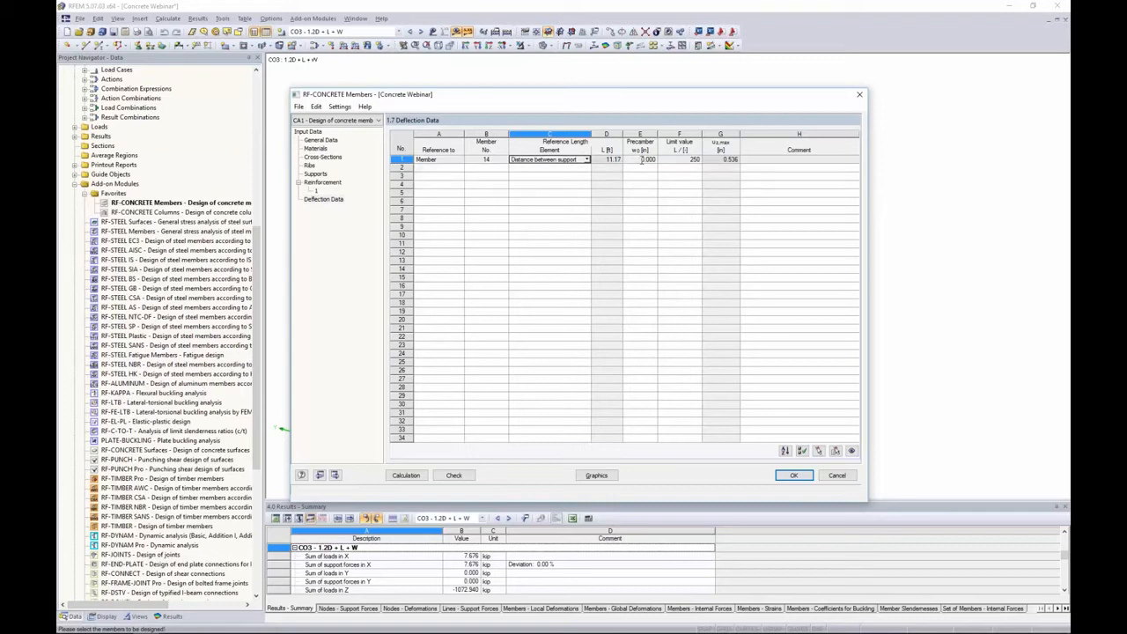
pyautogui.click(674, 161)
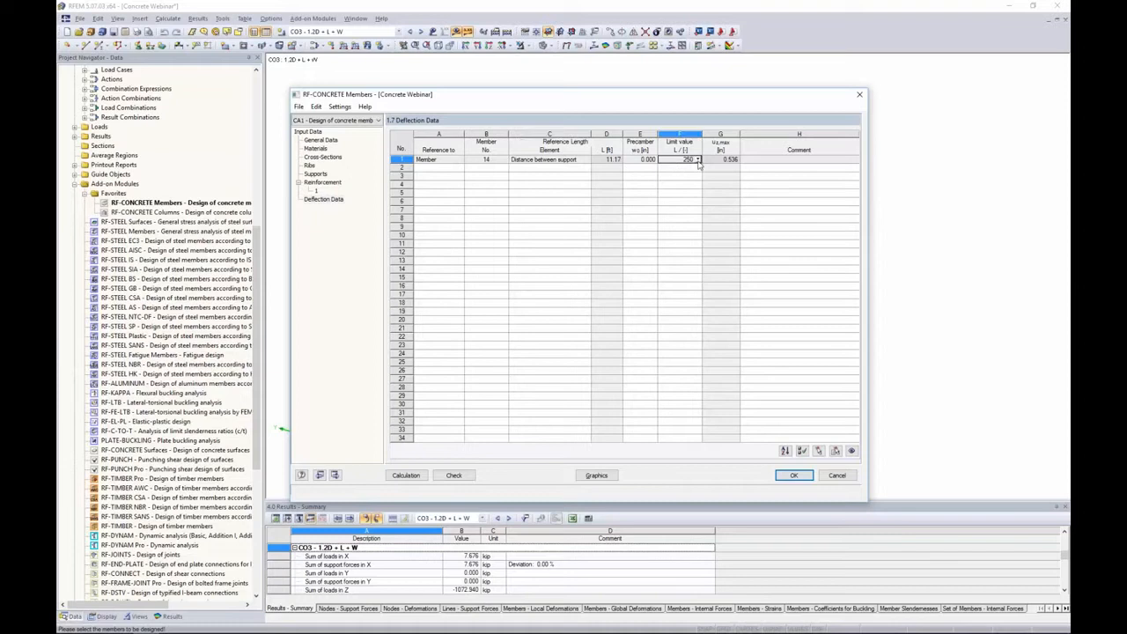
pyautogui.click(698, 159)
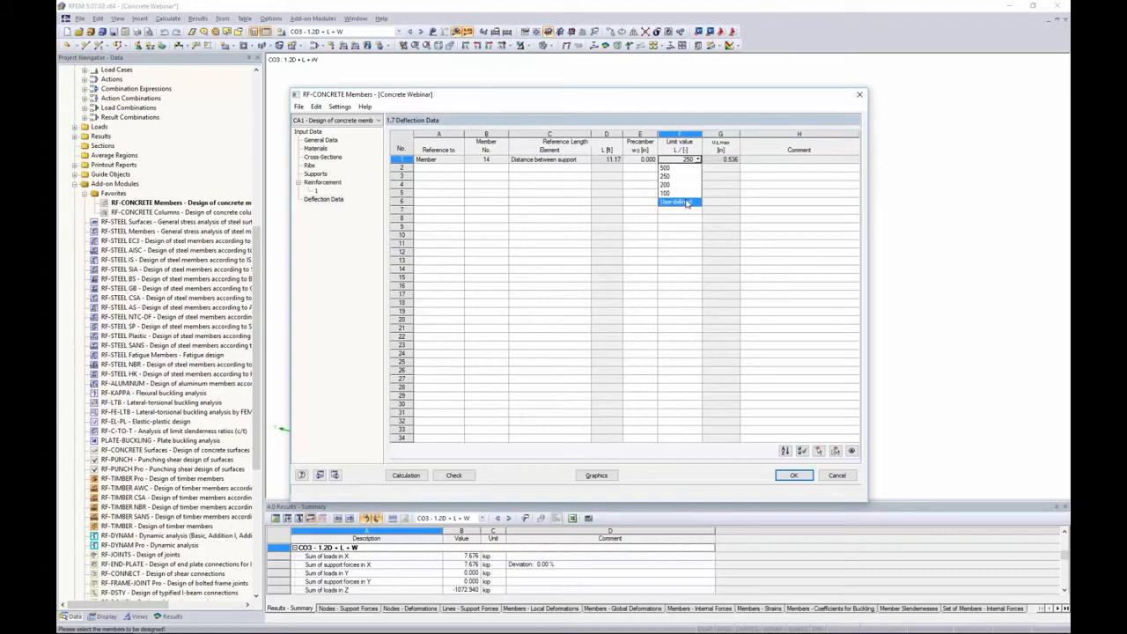
pyautogui.click(631, 186)
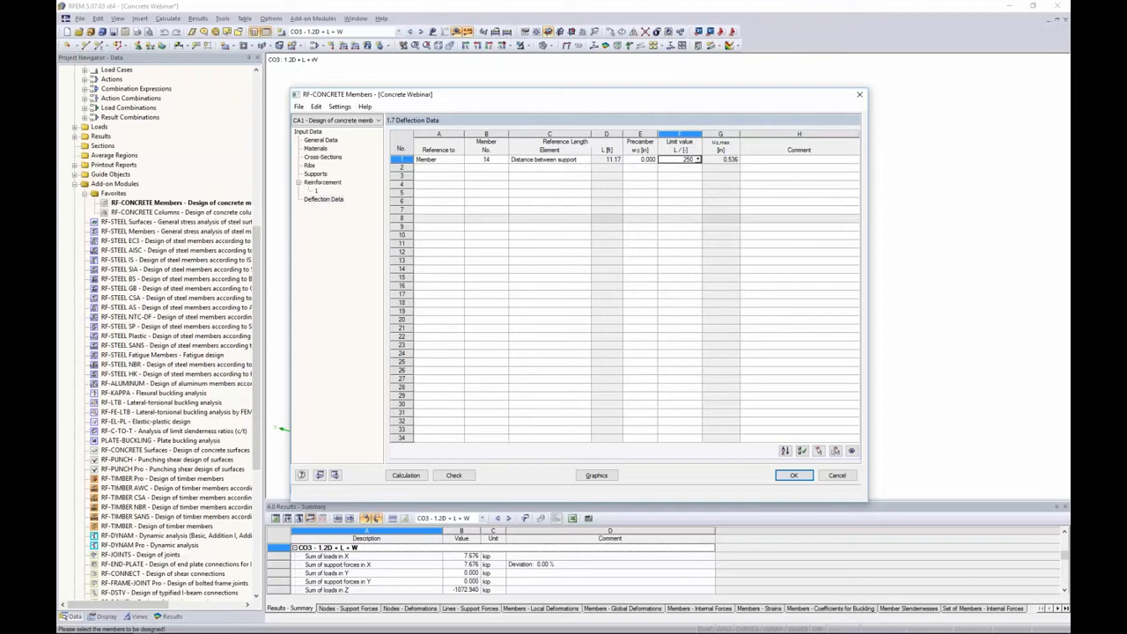
# - Try activating long-term deflection according to 24.2.4.1 with a 50-month load duration, and deactivate it
pyautogui.click(332, 184)
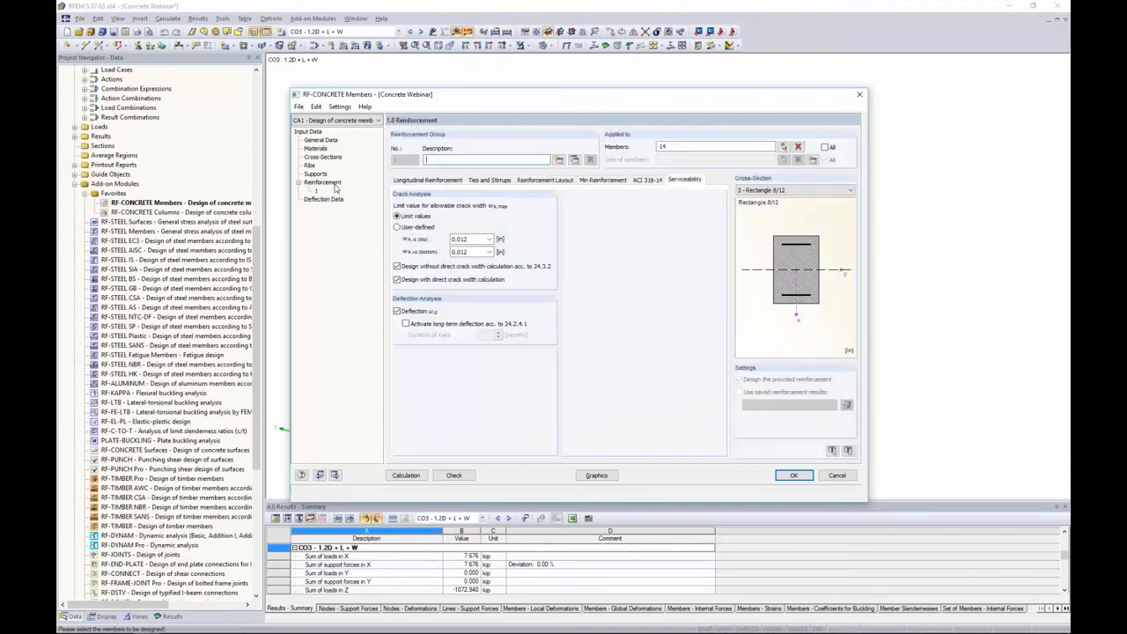
pyautogui.click(406, 324)
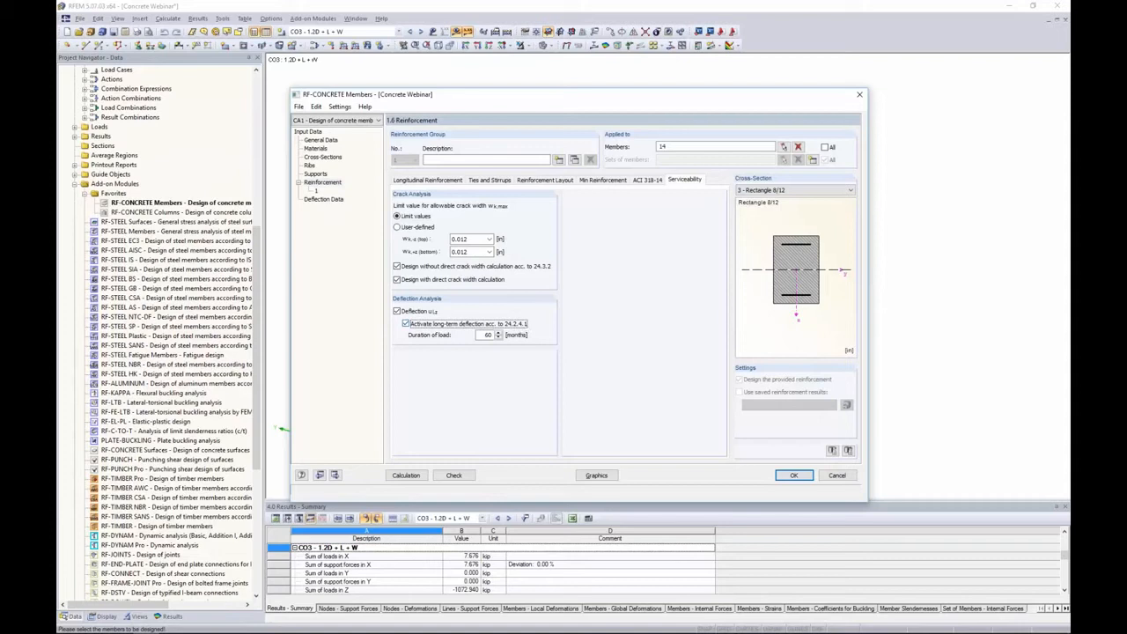
pyautogui.doubleClick(487, 334)
pyautogui.write('50')
pyautogui.click(408, 324)
# - Calculate the design case and open the required reinforcement by member
pyautogui.click(403, 476)
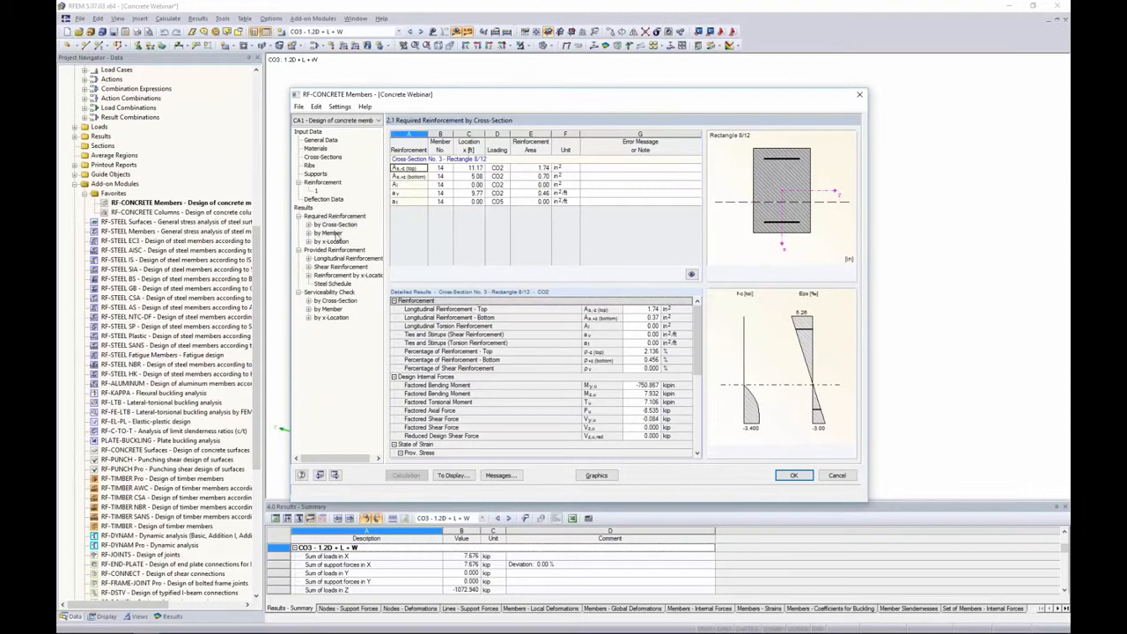
pyautogui.click(334, 234)
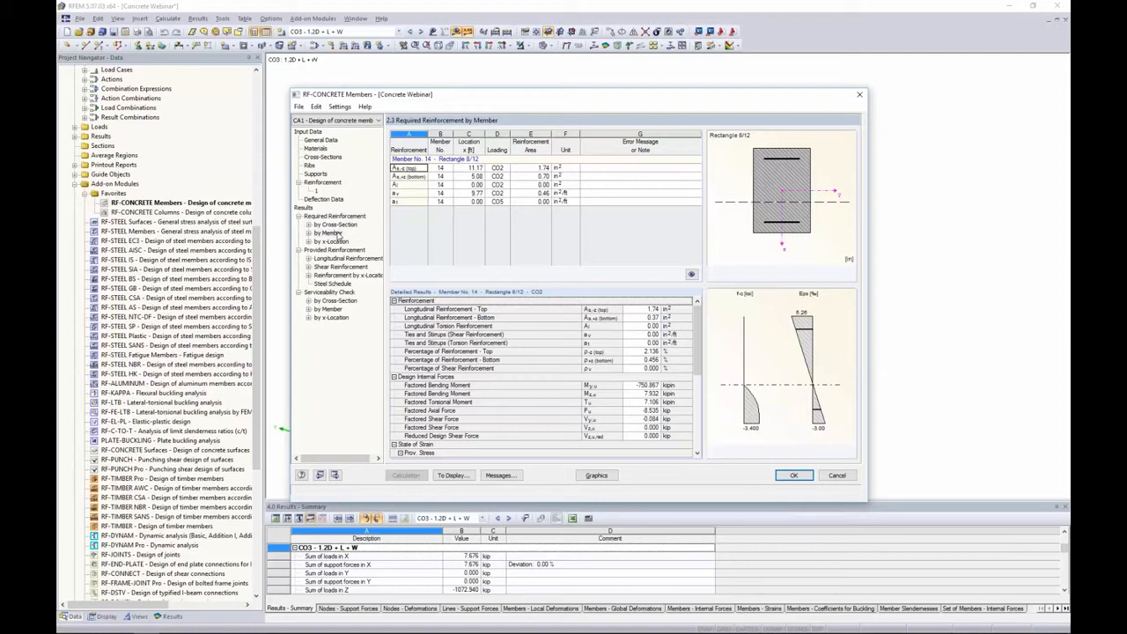
# - Examine member 14's required longitudinal, shear and torsion reinforcement, including its internal forces, stresses, strains and shear capacity details
pyautogui.click(438, 185)
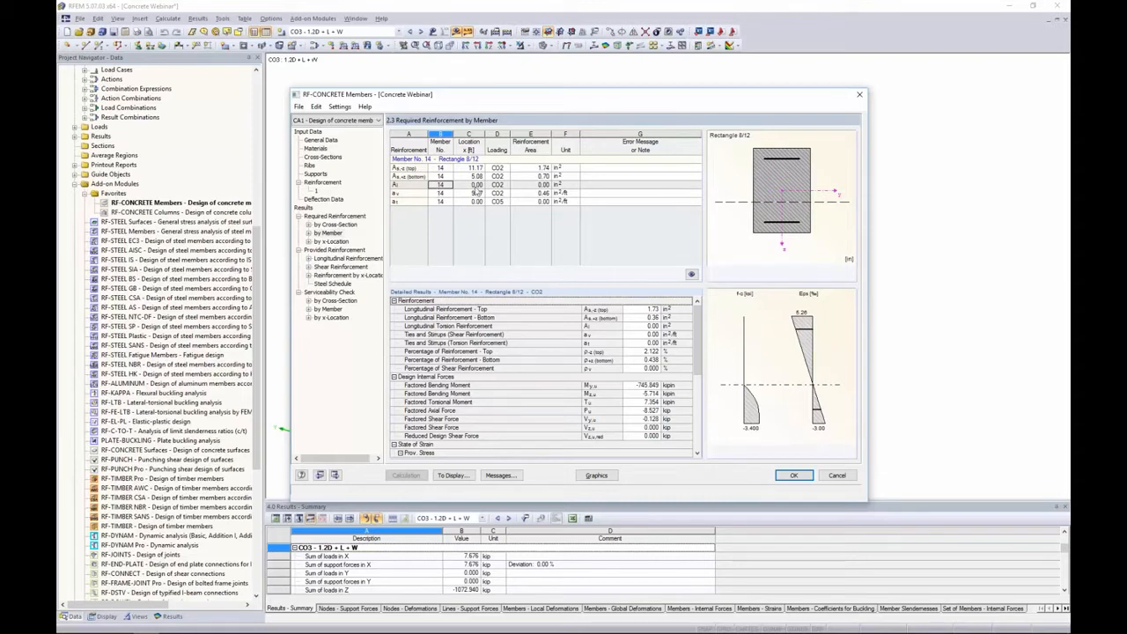
pyautogui.click(473, 186)
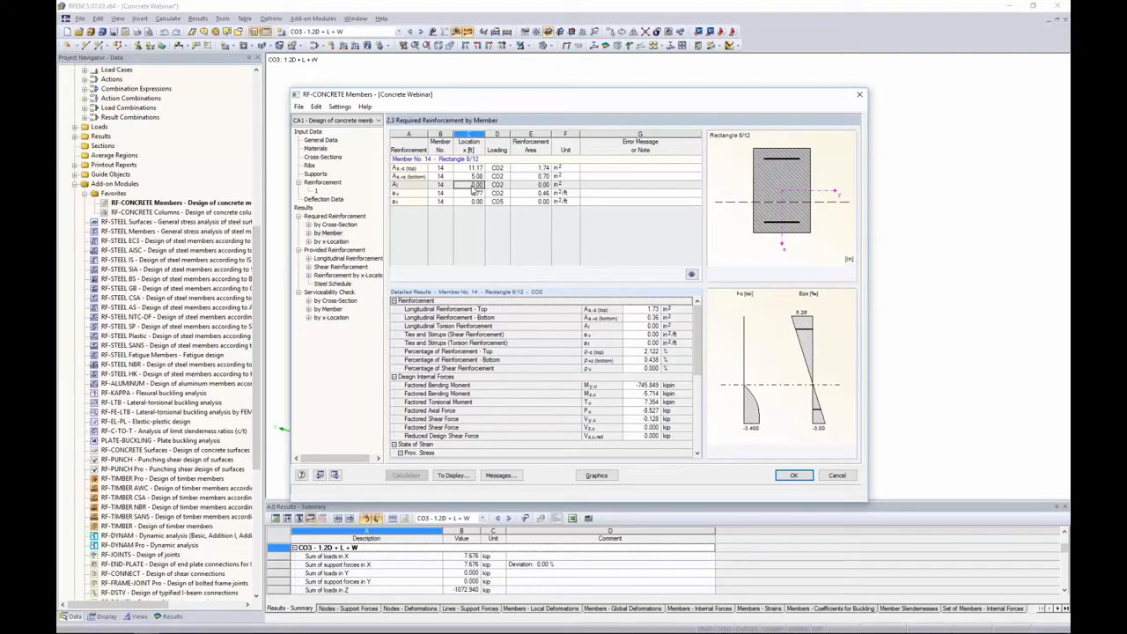
pyautogui.click(462, 193)
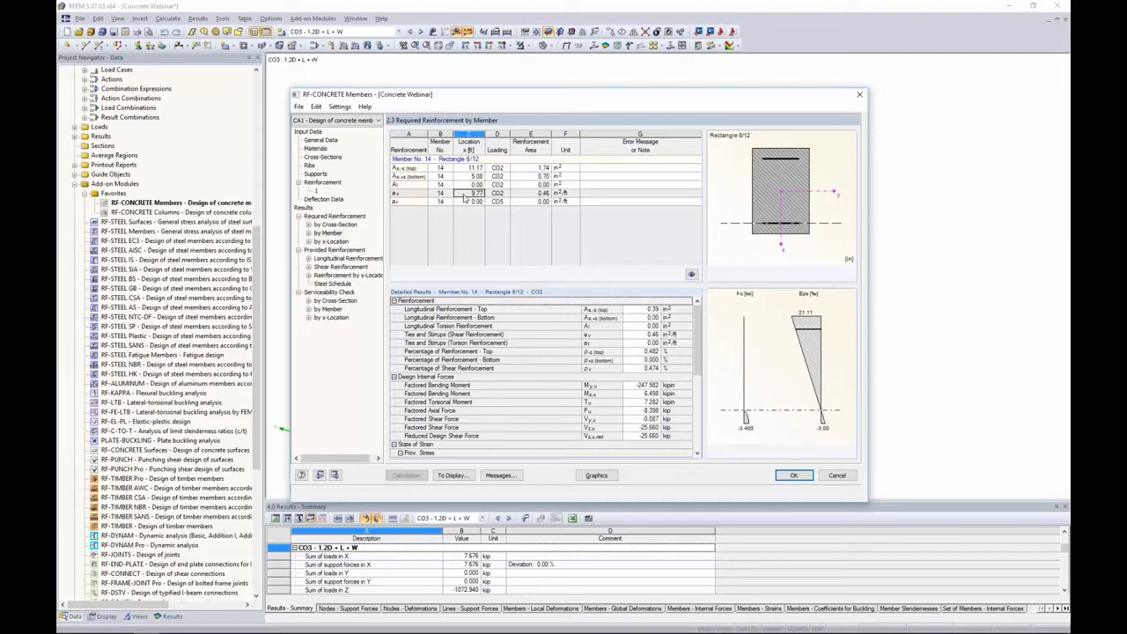
pyautogui.click(466, 202)
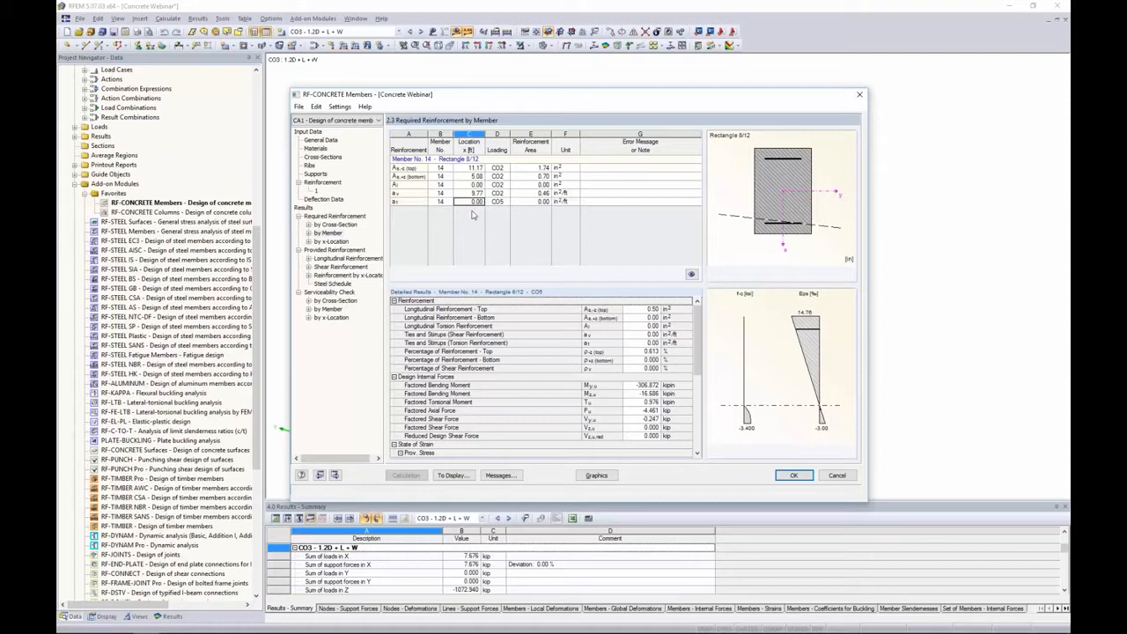
pyautogui.click(473, 193)
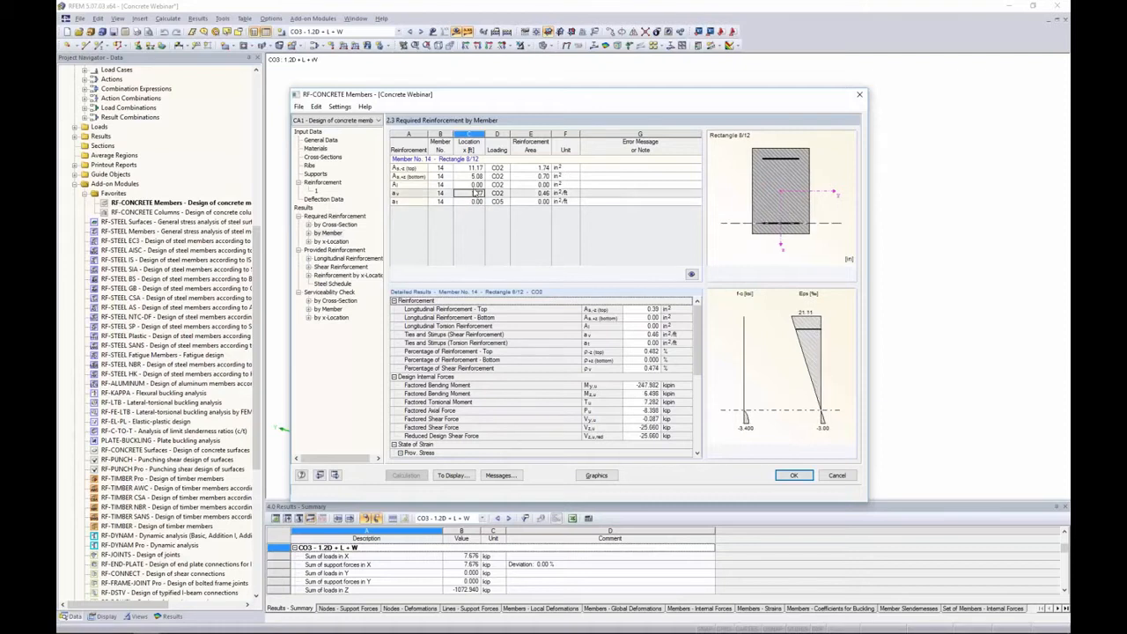
pyautogui.click(473, 186)
pyautogui.click(473, 177)
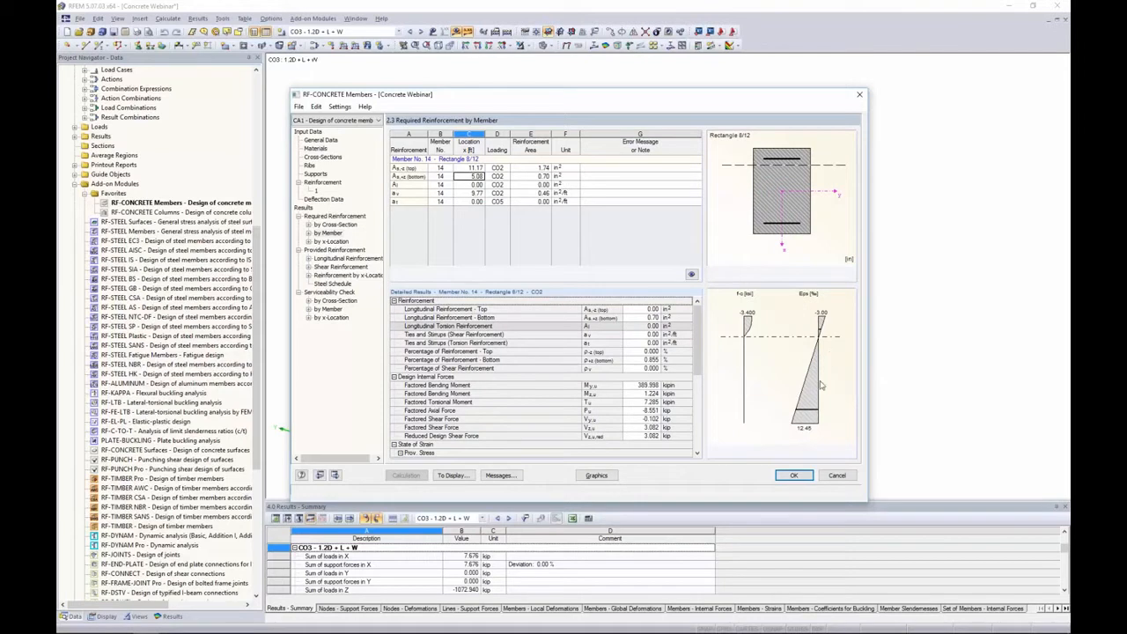
pyautogui.moveTo(699, 325)
pyautogui.mouseDown()
pyautogui.moveTo(691, 403)
pyautogui.moveTo(697, 324)
pyautogui.mouseUp()
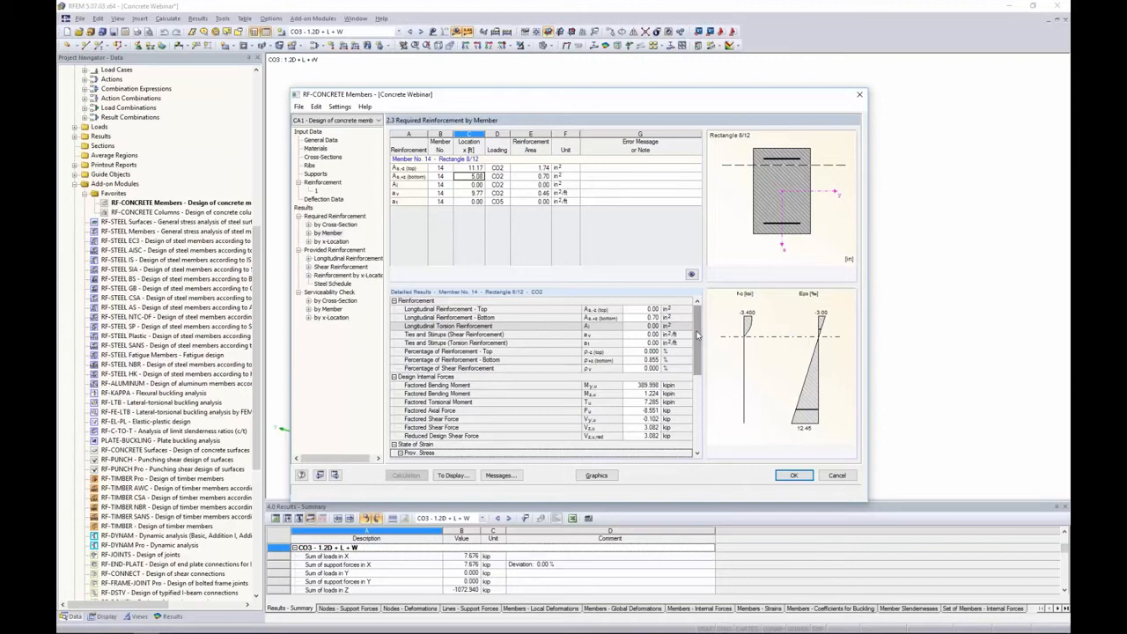
pyautogui.moveTo(697, 334); pyautogui.dragTo(690, 396)
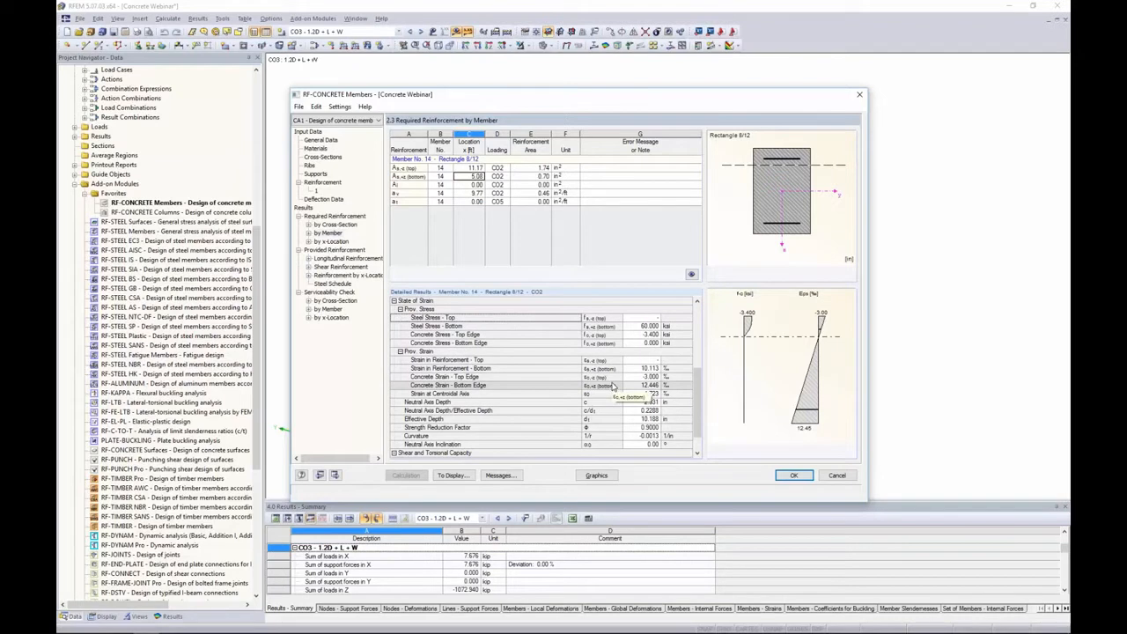
pyautogui.scroll(-1, 588, 381)
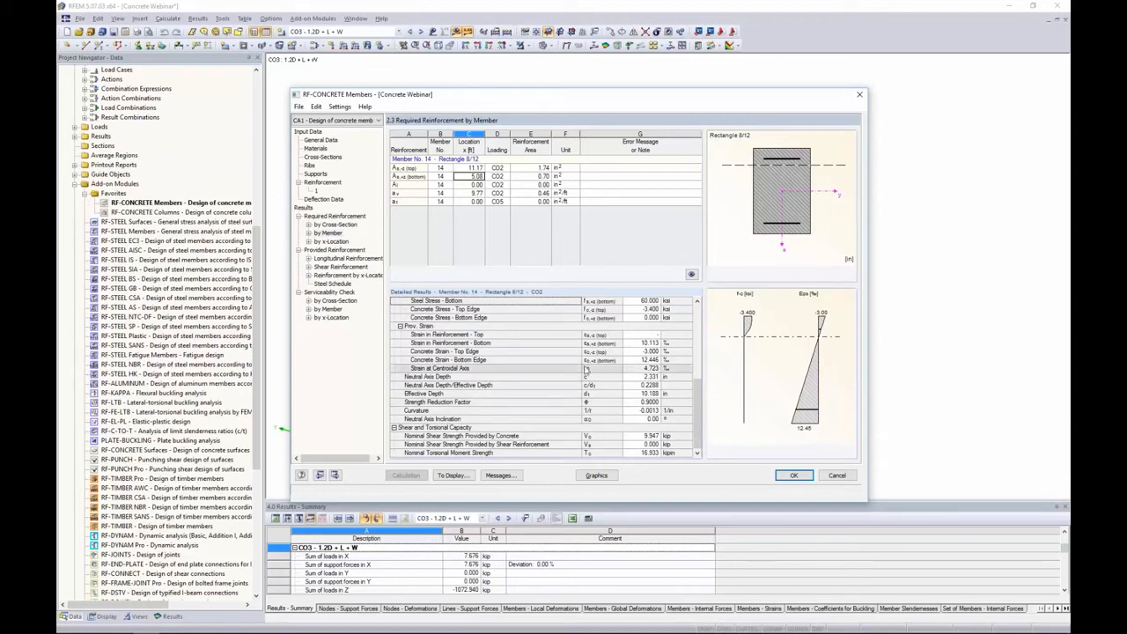
# - Examine the required reinforcement by x-location along member 14, comparing the successive locations with the frame model in view
pyautogui.click(334, 241)
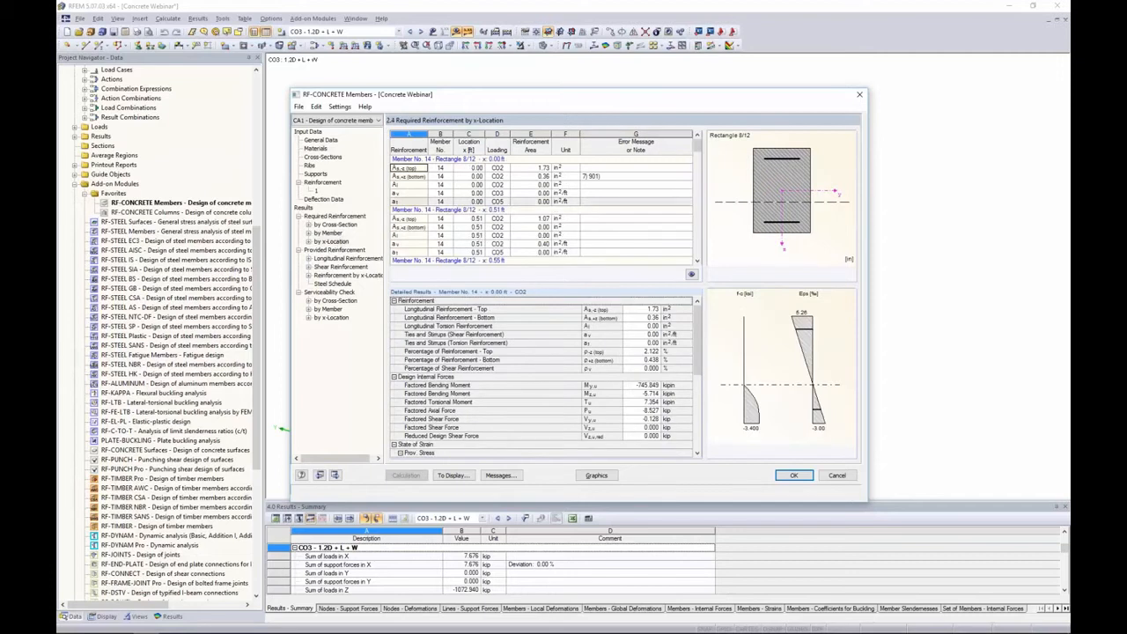
pyautogui.moveTo(515, 99); pyautogui.dragTo(517, 239)
pyautogui.scroll(-4, 465, 330)
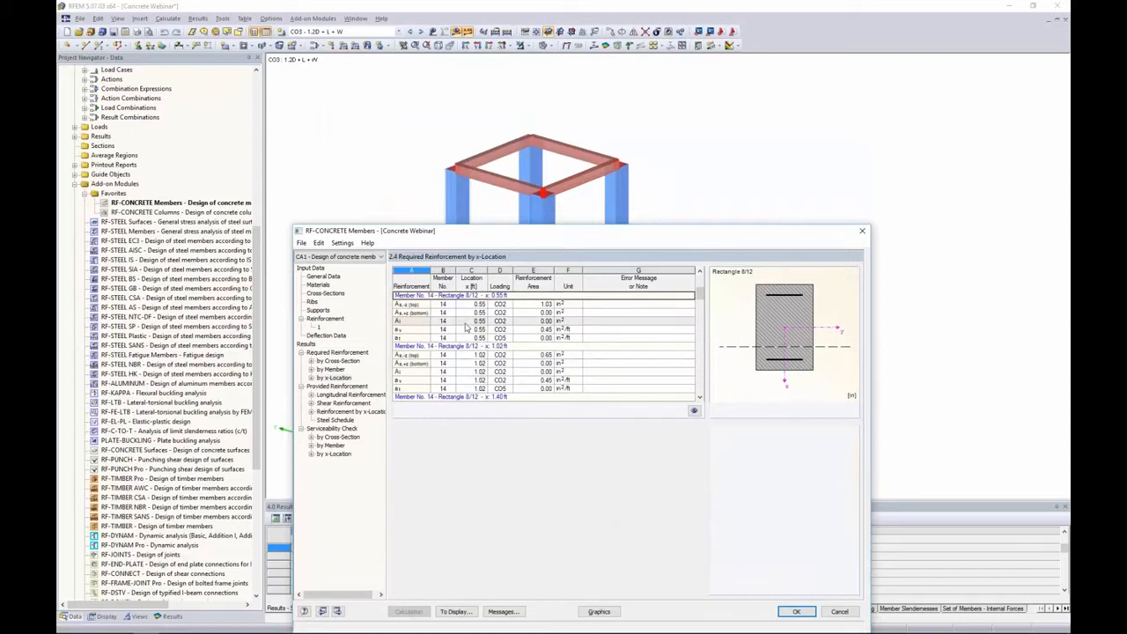
pyautogui.click(466, 322)
pyautogui.click(451, 372)
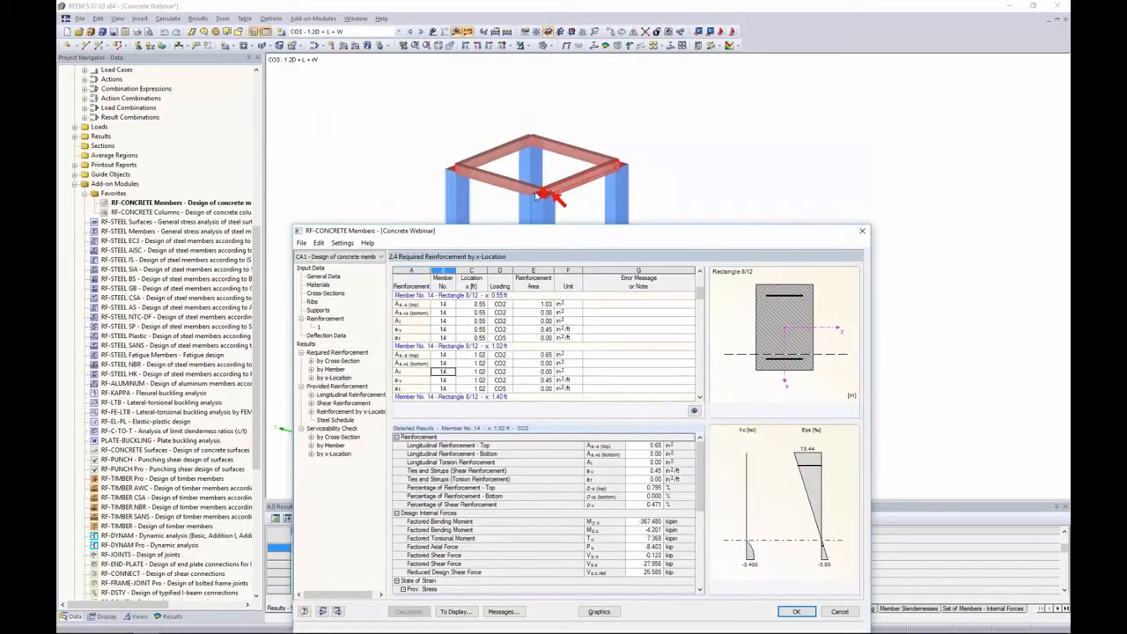
pyautogui.scroll(-2, 442, 371)
pyautogui.click(442, 371)
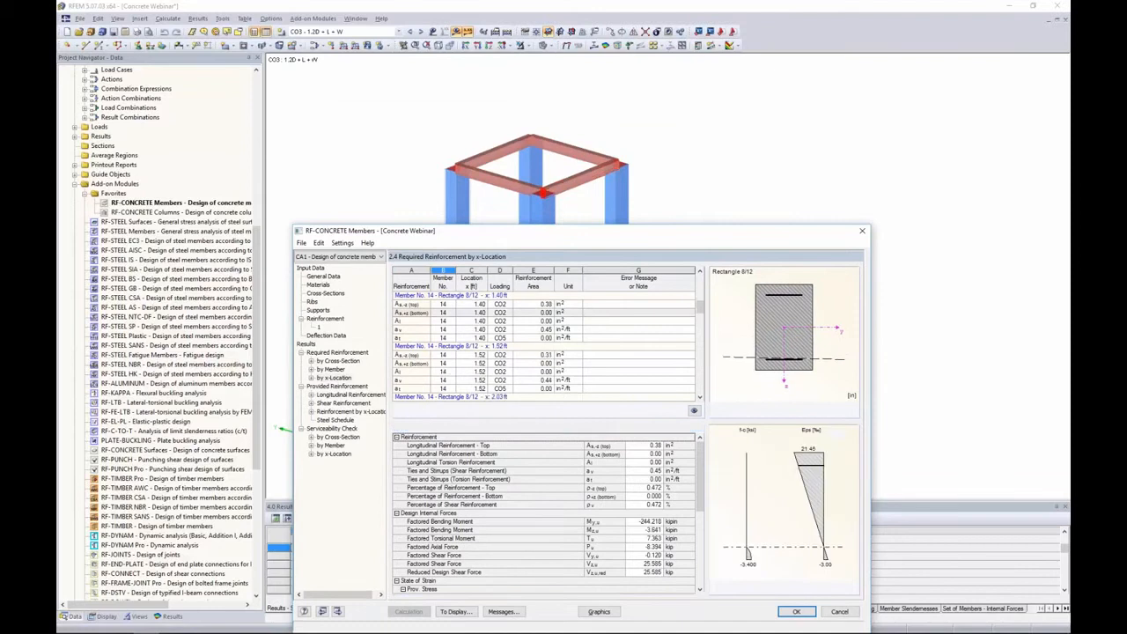
pyautogui.scroll(-3, 443, 371)
pyautogui.click(500, 355)
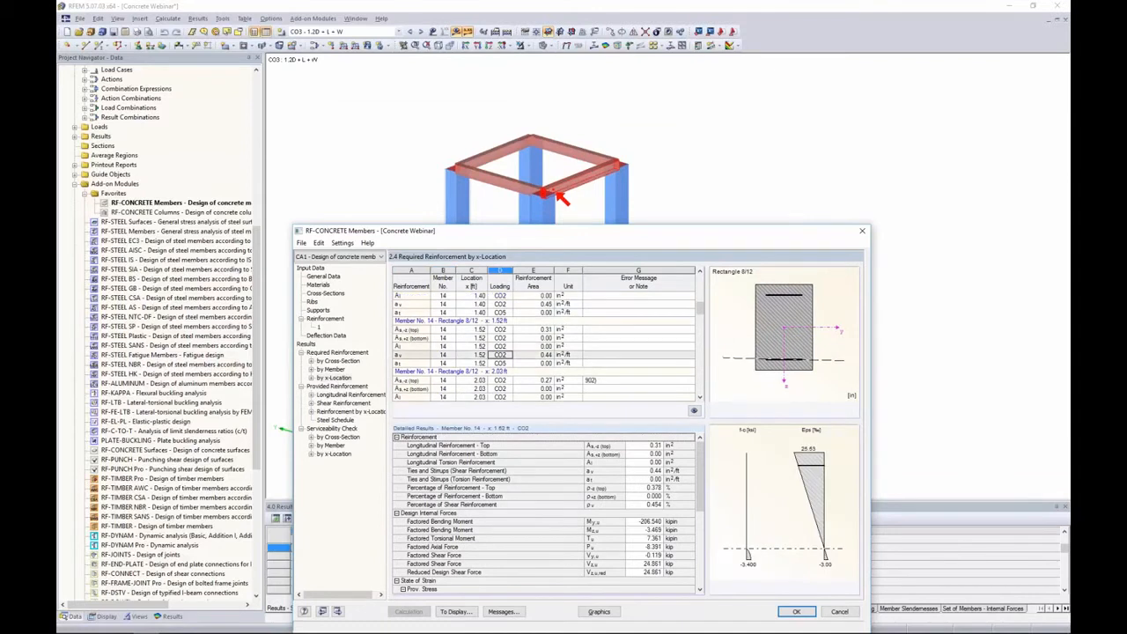
pyautogui.scroll(-2, 500, 356)
pyautogui.click(500, 363)
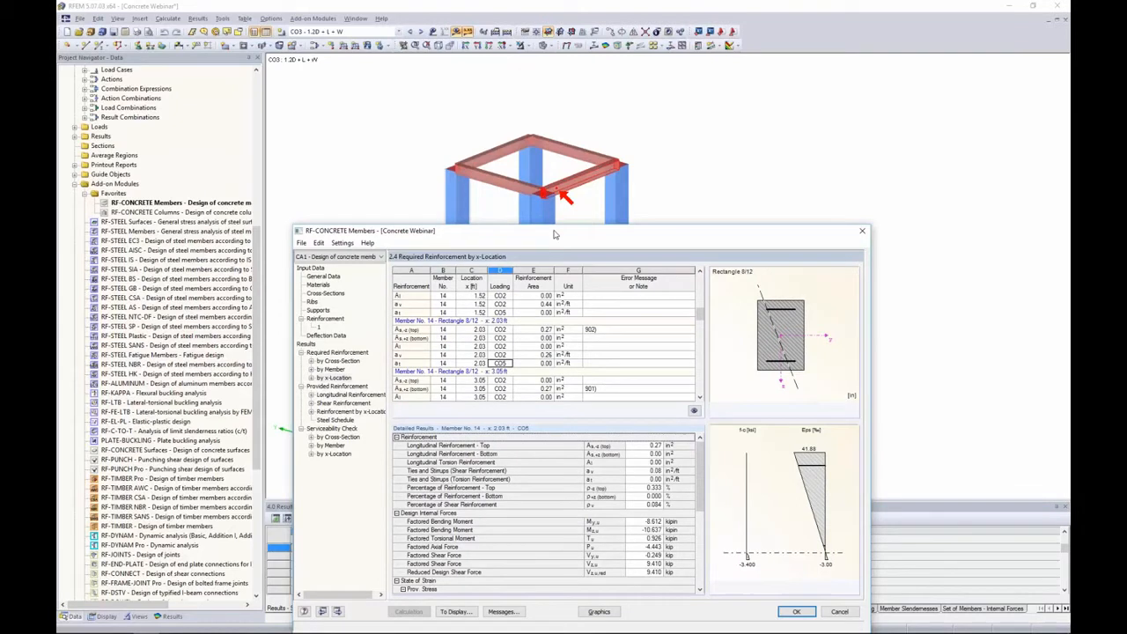
pyautogui.moveTo(555, 231); pyautogui.dragTo(581, 95)
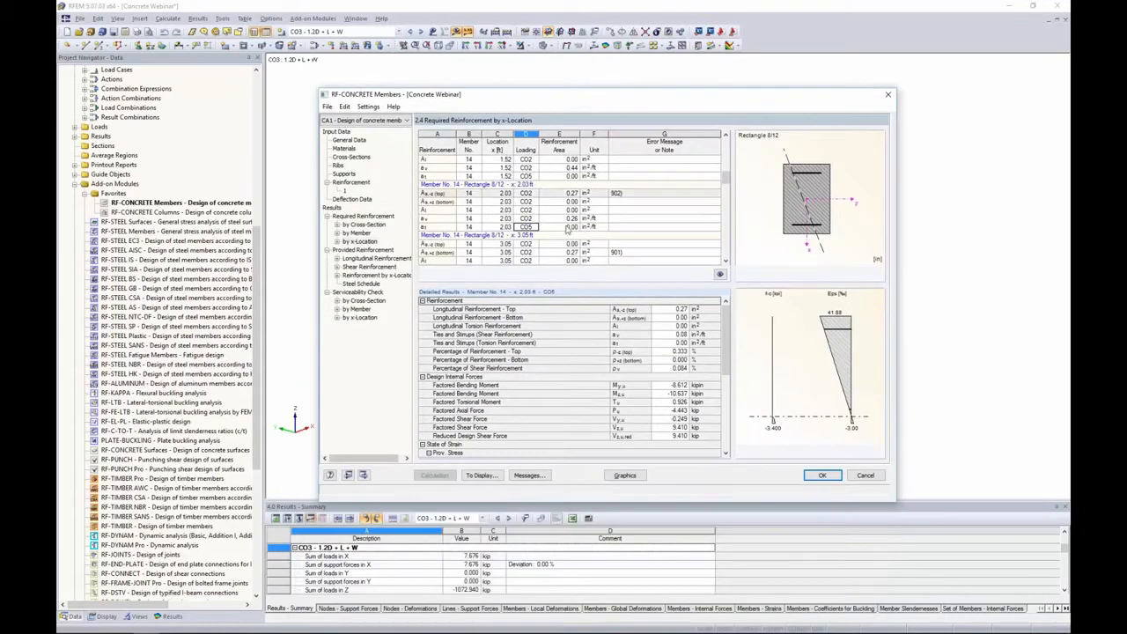
# - Examine the strain state and the shear and torsional capacity details of member 14 at x = 2.03 ft
pyautogui.scroll(-5, 720, 352)
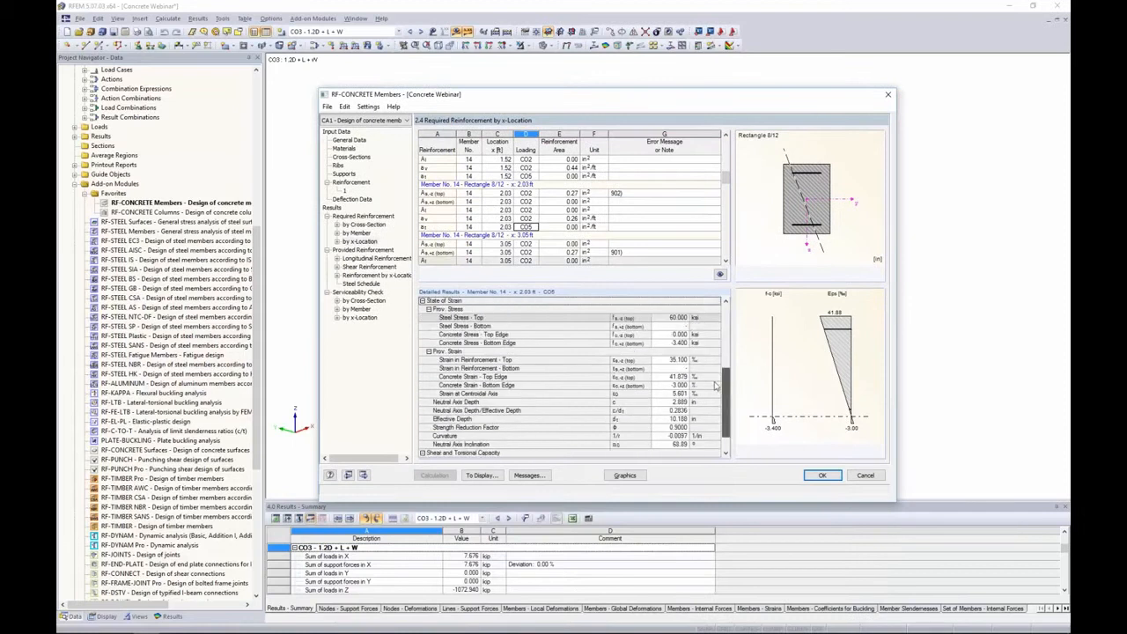
pyautogui.click(556, 217)
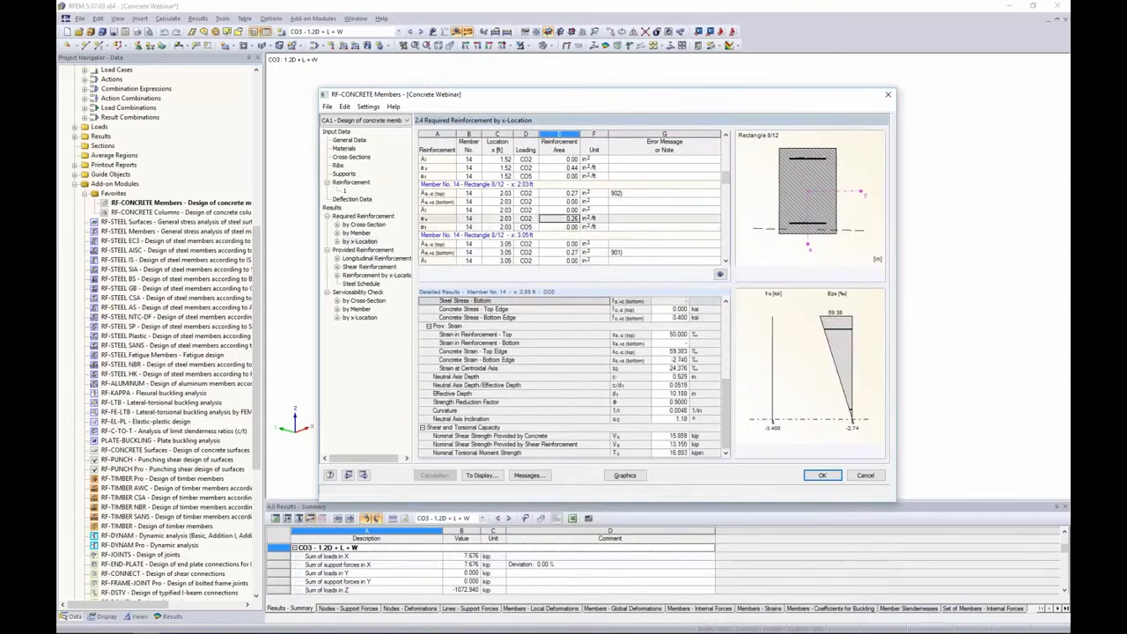
pyautogui.click(543, 211)
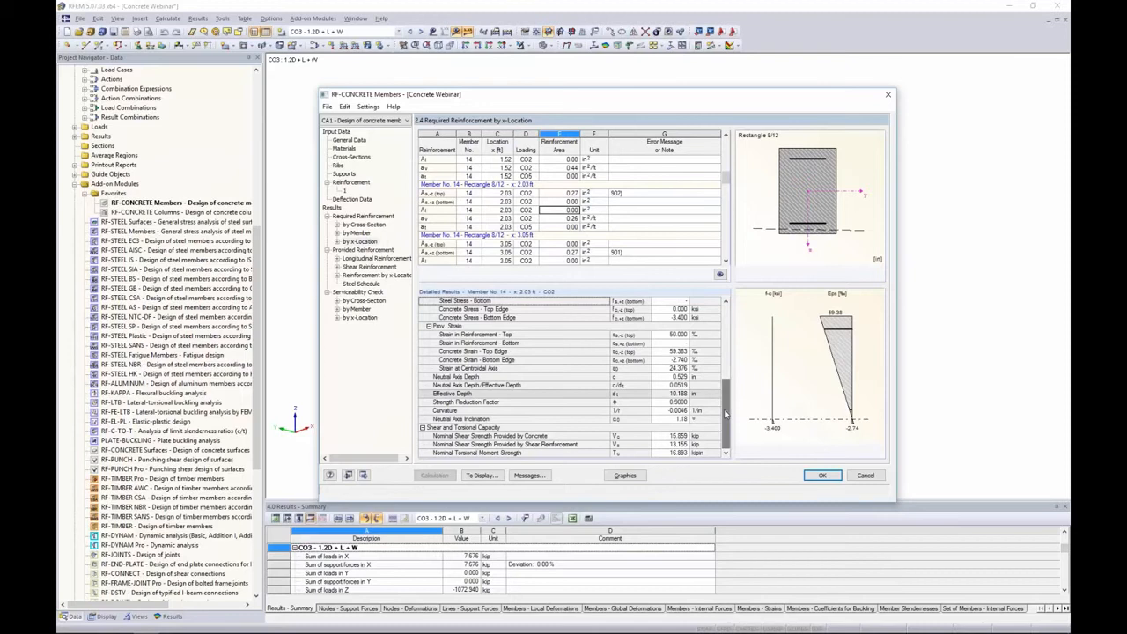
pyautogui.scroll(3, 723, 370)
pyautogui.scroll(-3, 724, 370)
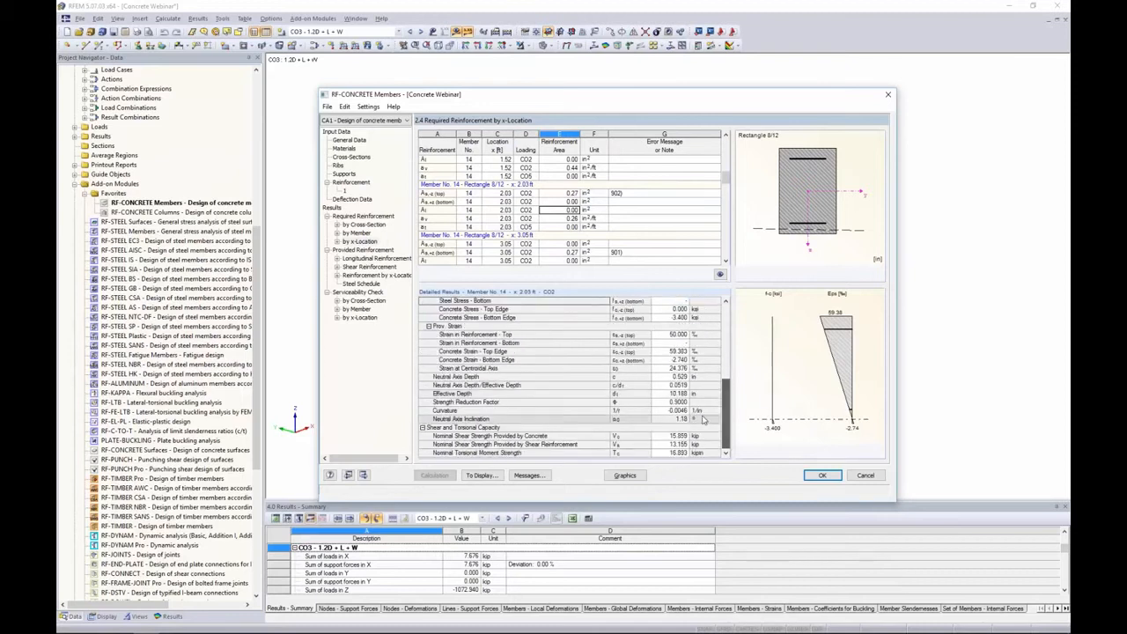
# - Change member 14's top (-z) provided longitudinal reinforcement to 4 bars of No. 6
pyautogui.click(360, 260)
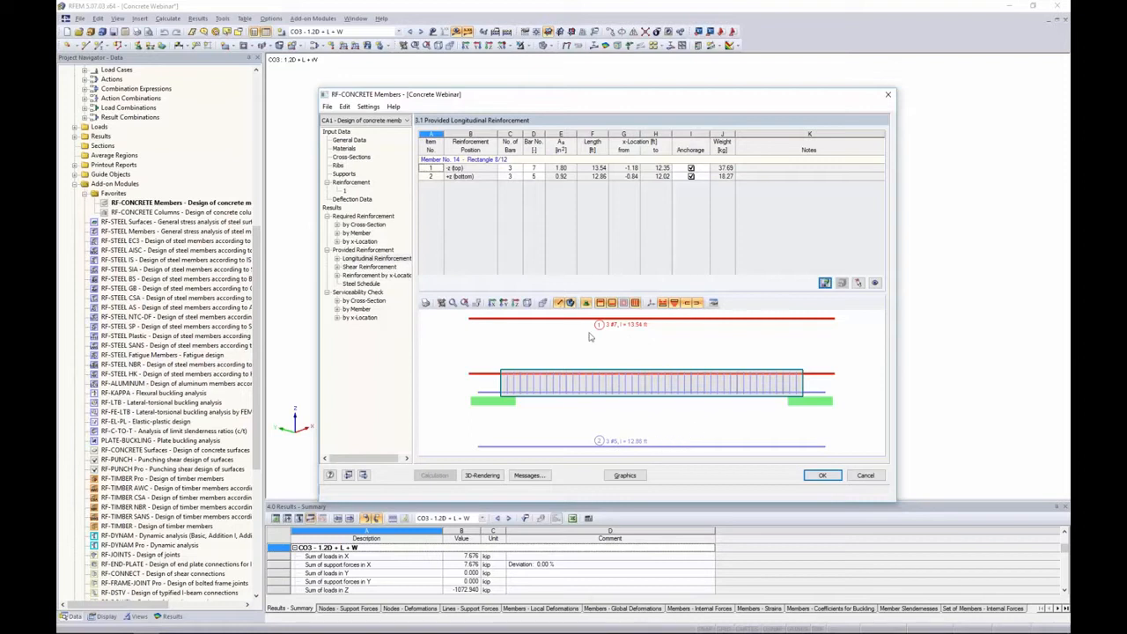
pyautogui.click(508, 169)
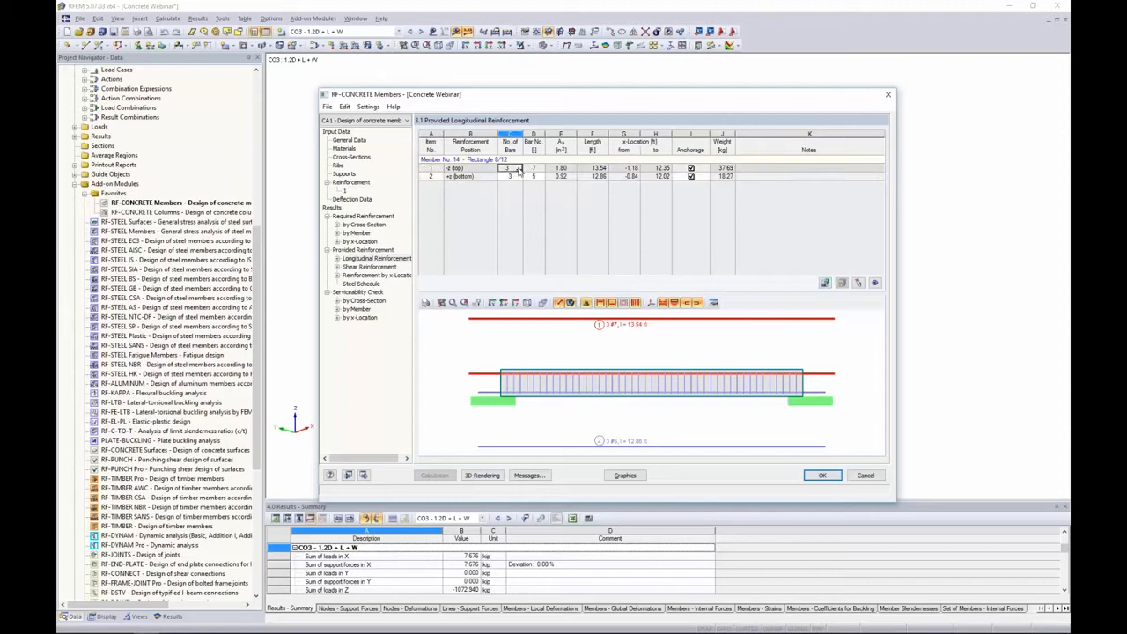
pyautogui.click(519, 170)
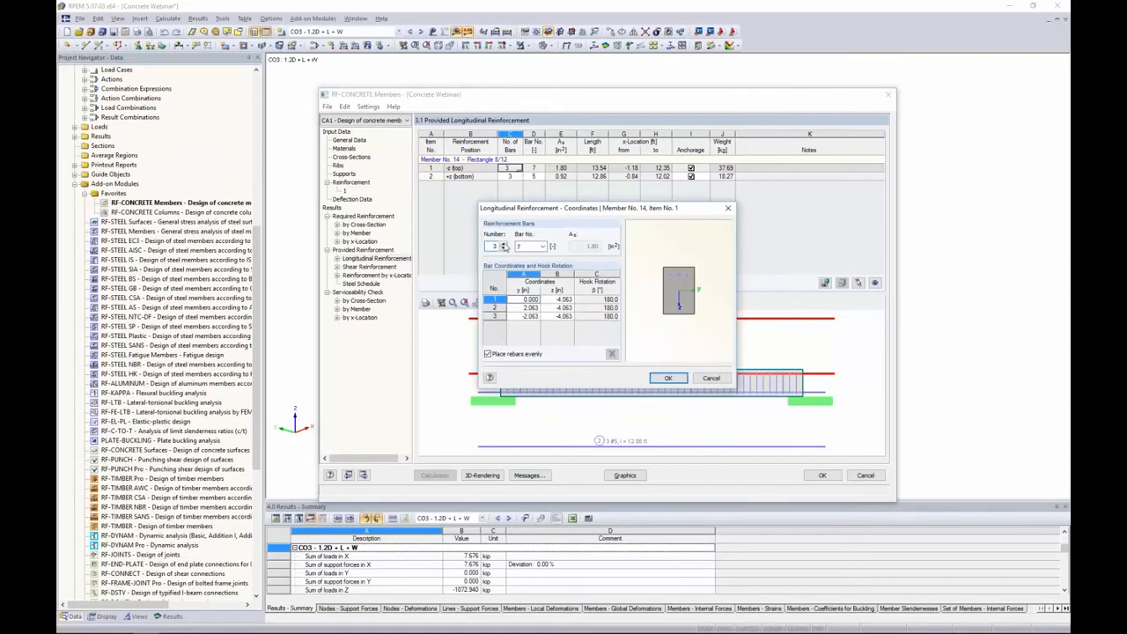
pyautogui.click(504, 245)
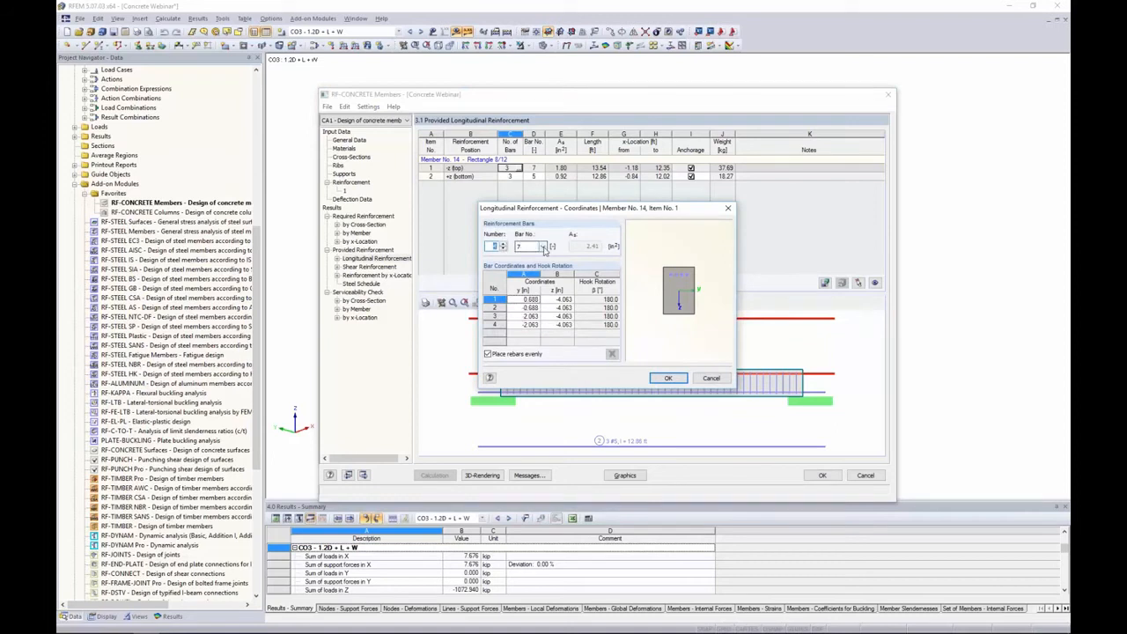
pyautogui.click(542, 247)
pyautogui.click(563, 292)
pyautogui.click(669, 380)
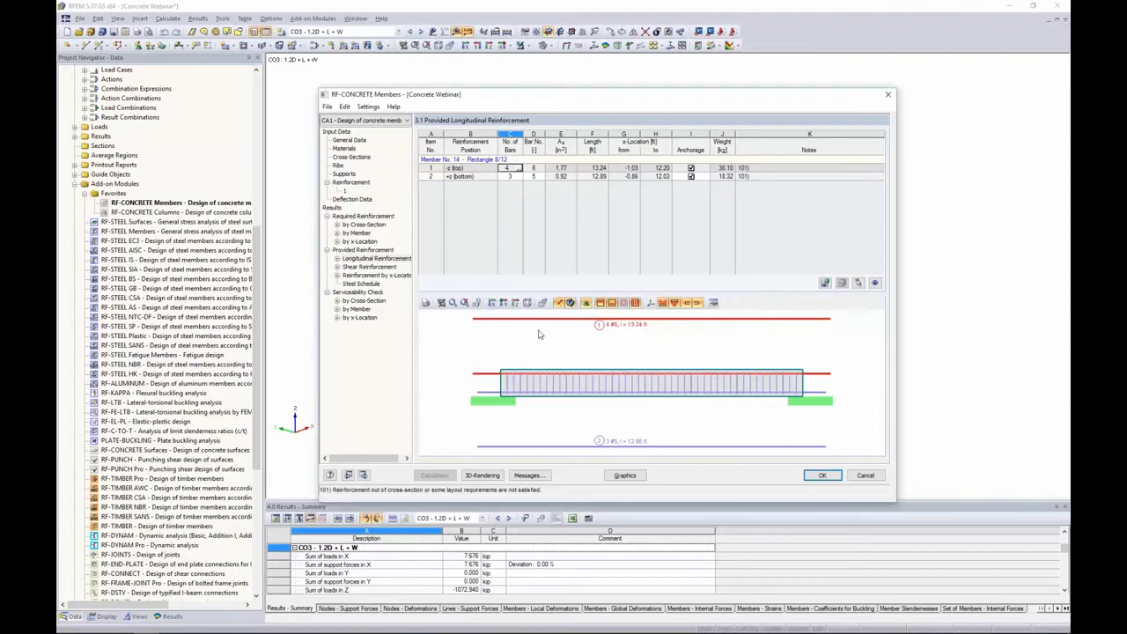
# - Recalculate the provided safety for the modified reinforcement and return to the provided longitudinal reinforcement
pyautogui.click(391, 275)
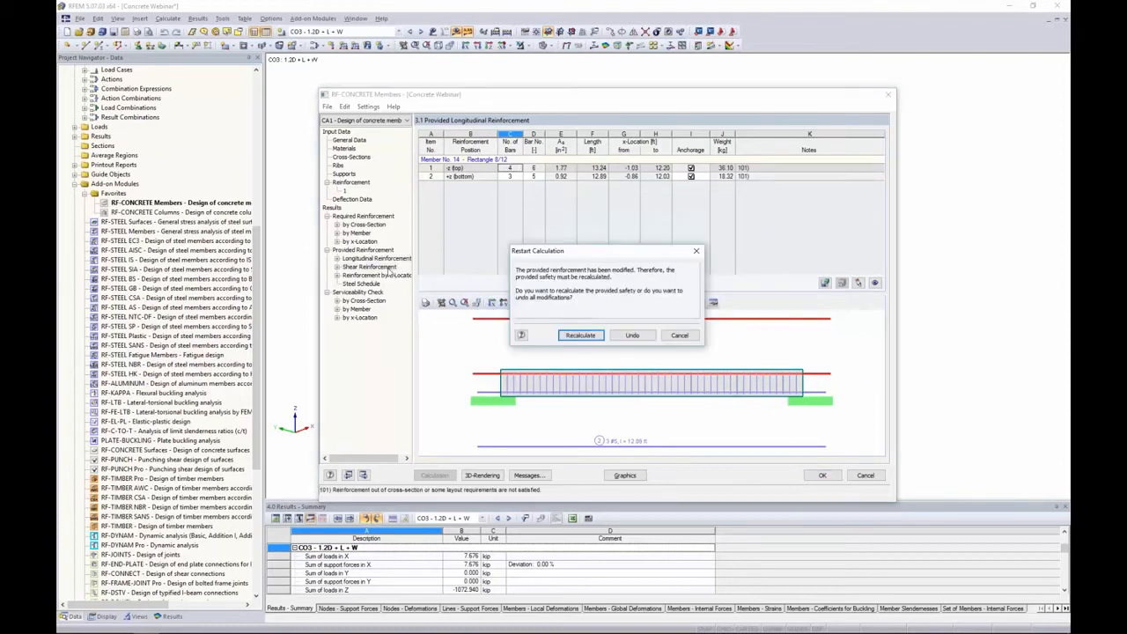
pyautogui.click(580, 335)
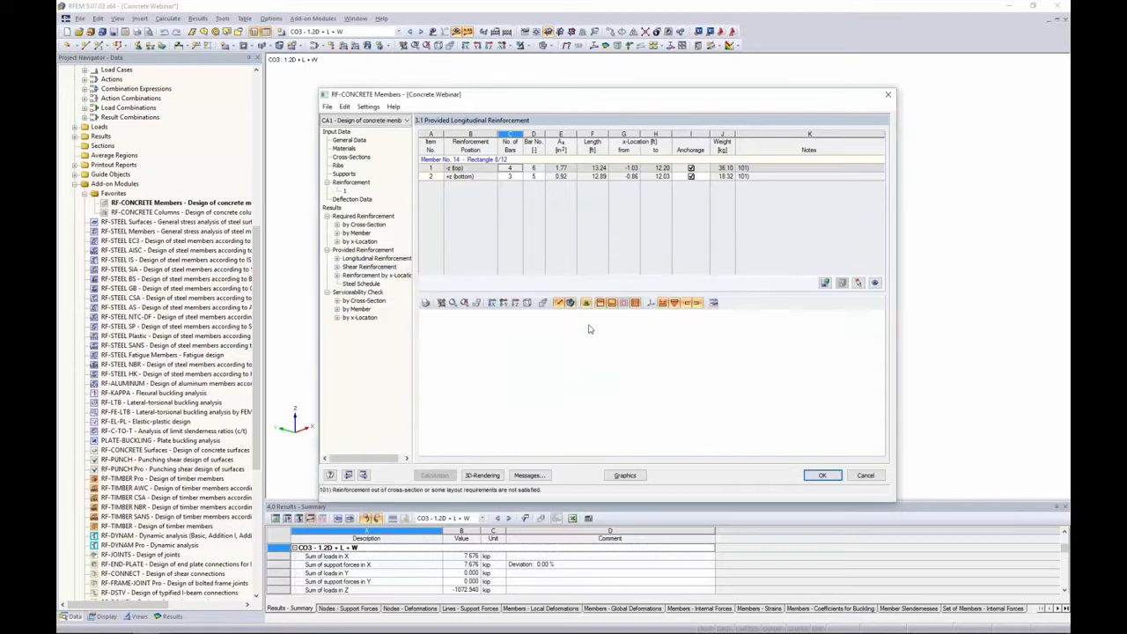
pyautogui.click(387, 258)
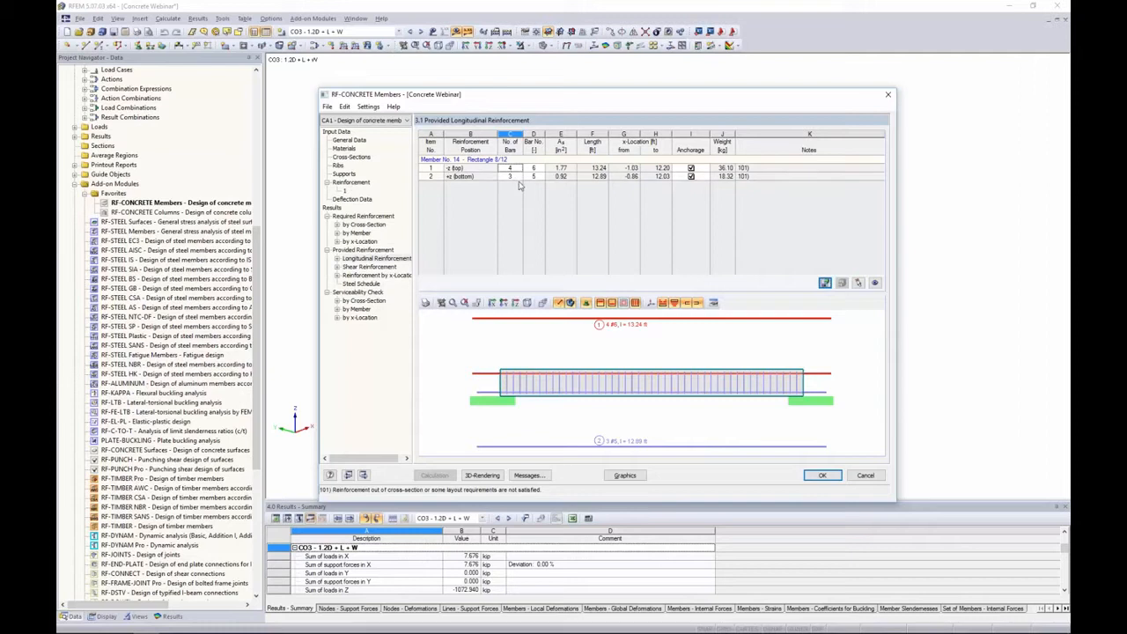
# - Examine member 14's bars and stirrup hooks in the 3D rendering, hiding and redisplaying the top longitudinal reinforcement
pyautogui.doubleClick(562, 348)
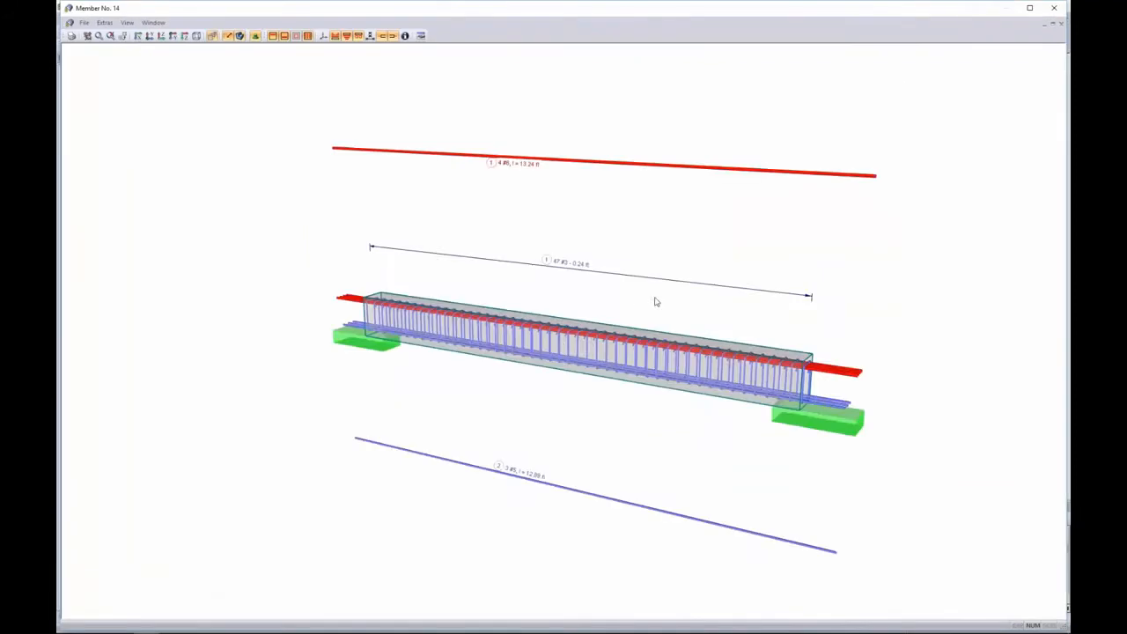
pyautogui.keyDown('ctrl'); pyautogui.moveTo(654, 301); pyautogui.dragTo(595, 271, button='middle'); pyautogui.keyUp('ctrl')
pyautogui.moveTo(613, 321); pyautogui.dragTo(574, 287, button='middle')
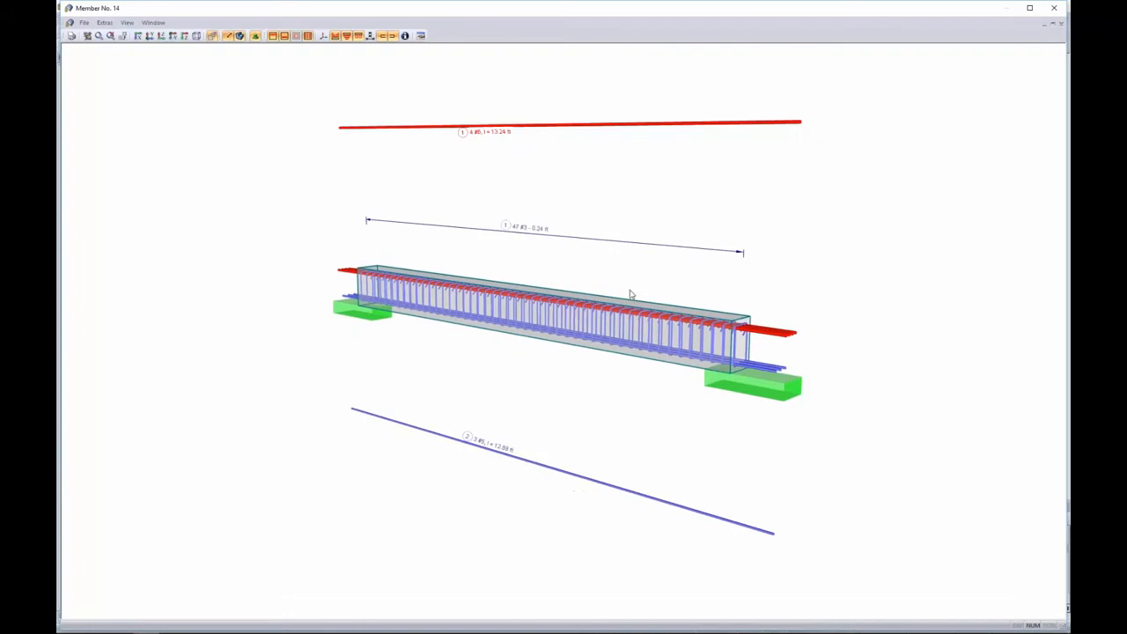
pyautogui.keyDown('ctrl'); pyautogui.moveTo(757, 305); pyautogui.dragTo(704, 337, button='middle'); pyautogui.keyUp('ctrl')
pyautogui.scroll(3, 704, 337)
pyautogui.scroll(1, 704, 337)
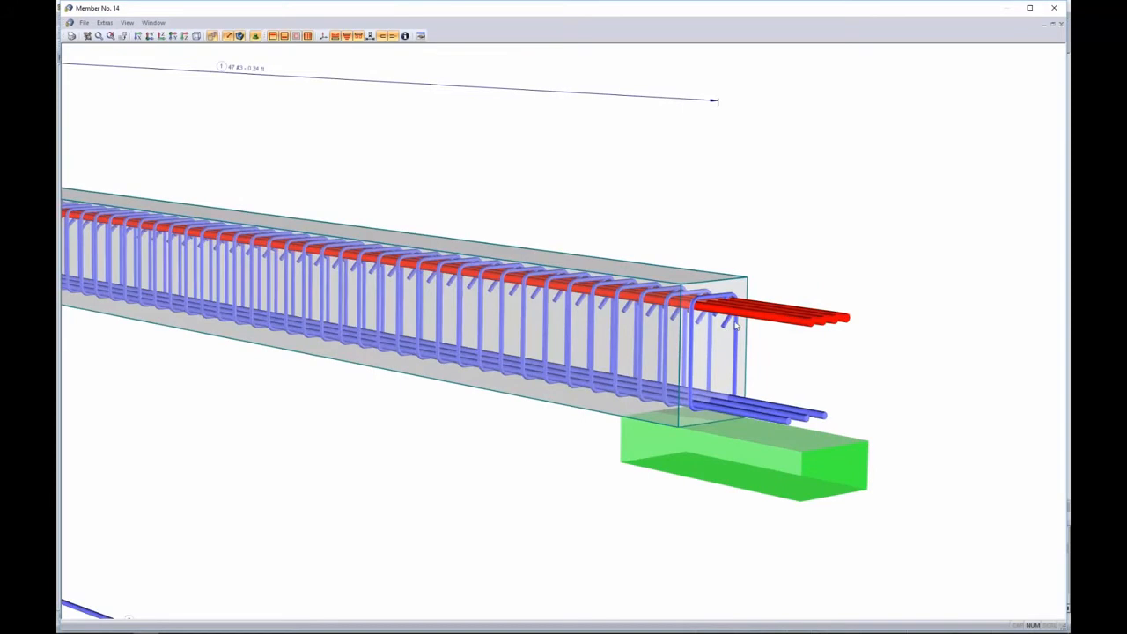
pyautogui.scroll(2, 732, 327)
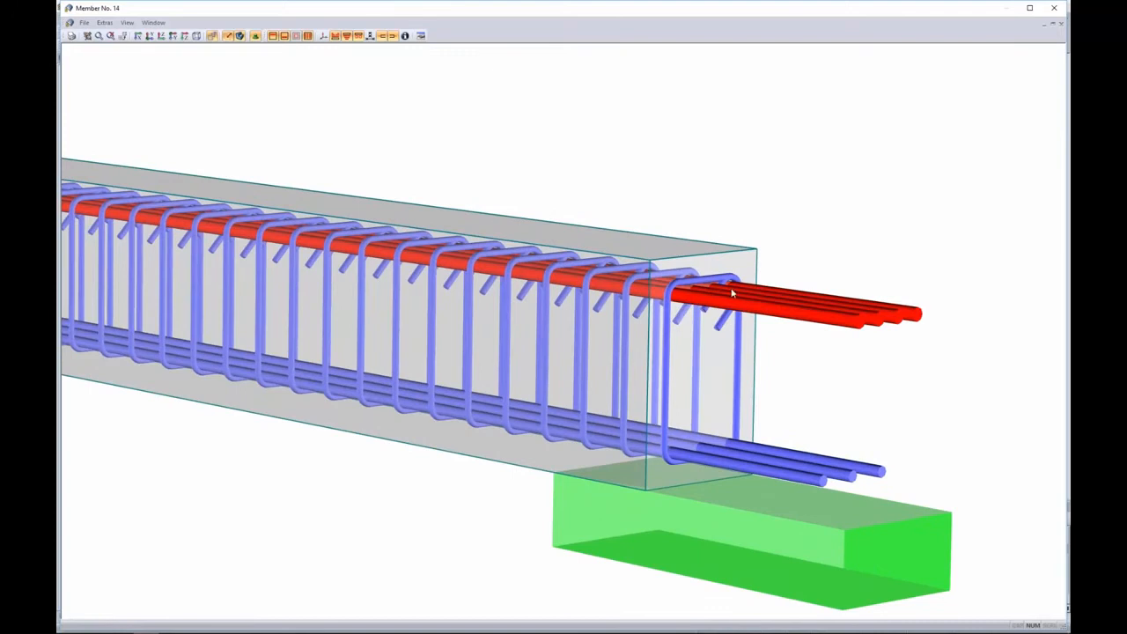
pyautogui.scroll(-5, 699, 323)
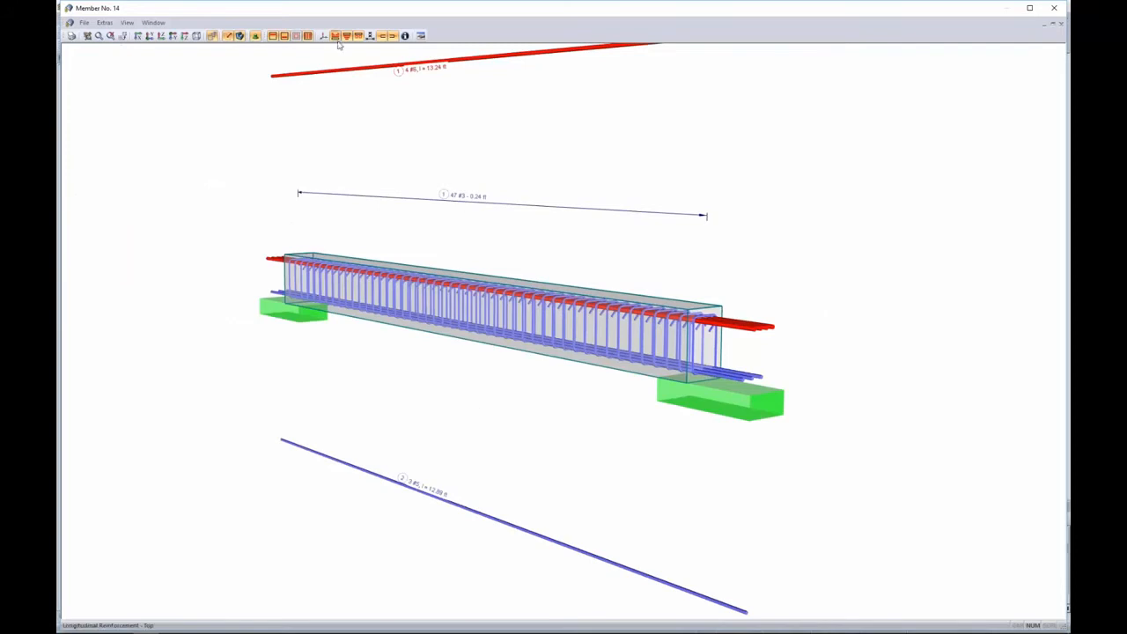
pyautogui.click(273, 37)
pyautogui.click(273, 37)
# - Edit the top longitudinal reinforcement from the rendering, setting it to 3 bars of No. 7
pyautogui.moveTo(538, 205); pyautogui.dragTo(537, 268, button='middle')
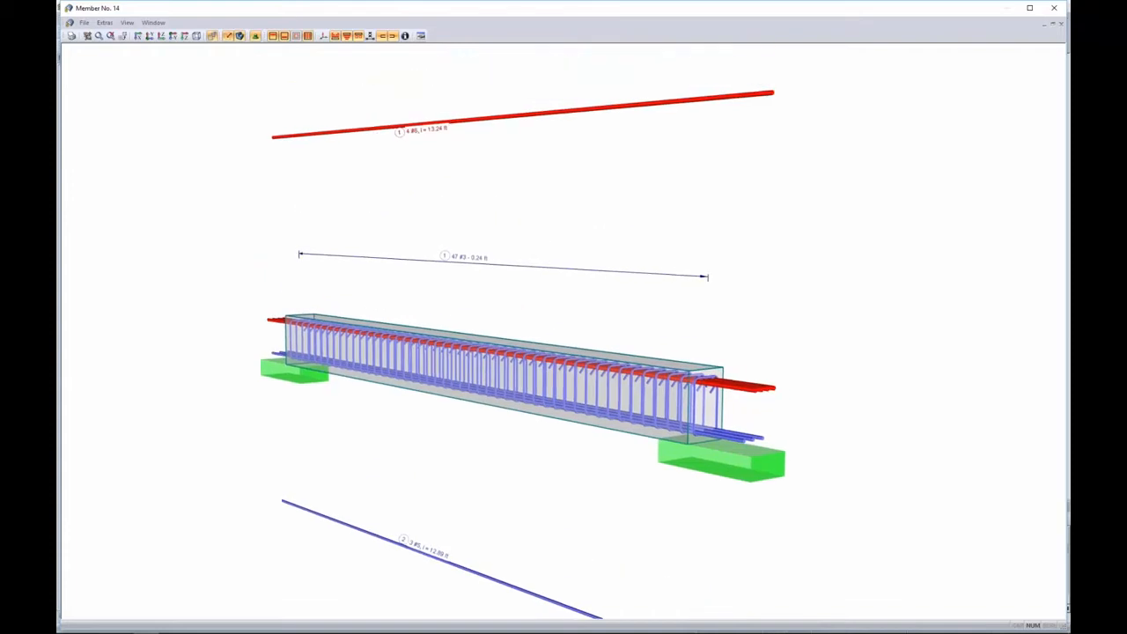
pyautogui.doubleClick(419, 130)
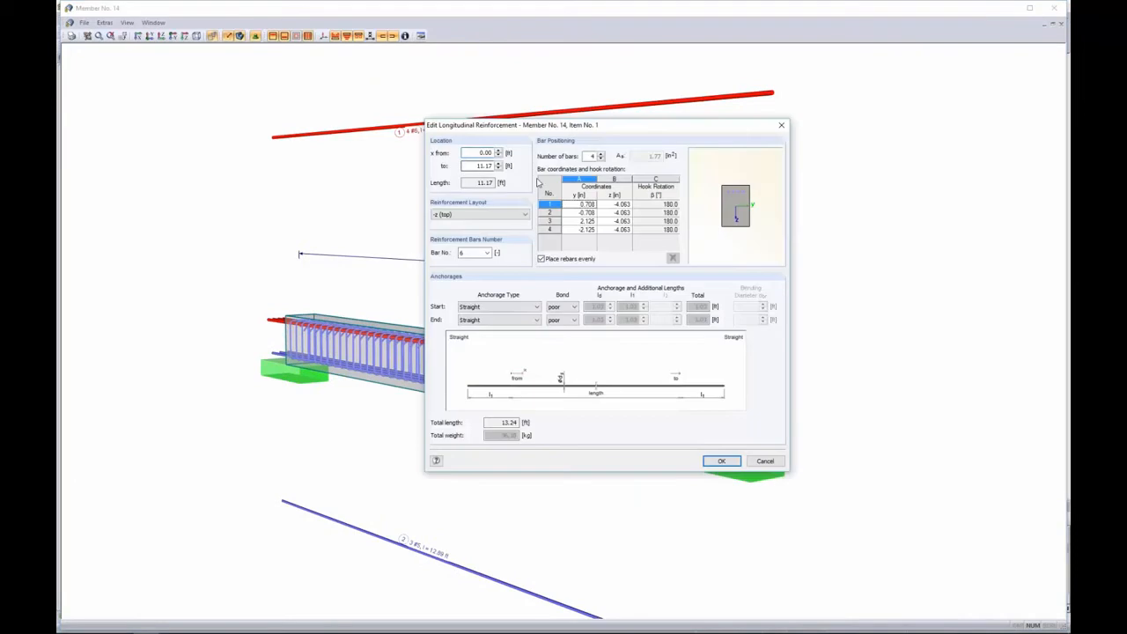
pyautogui.click(600, 159)
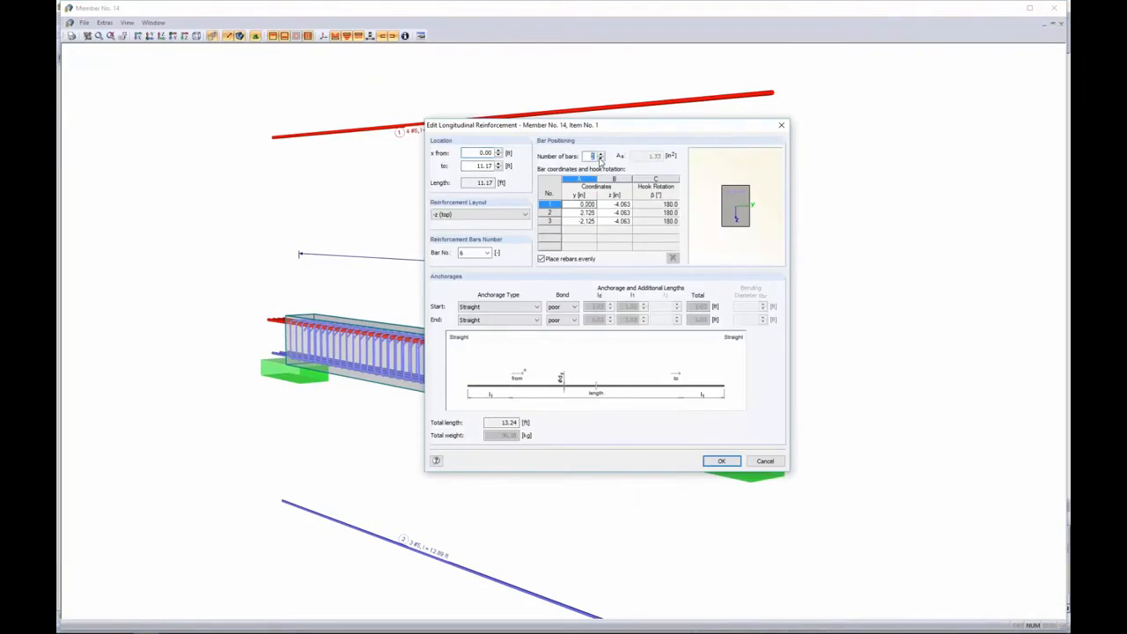
pyautogui.click(487, 252)
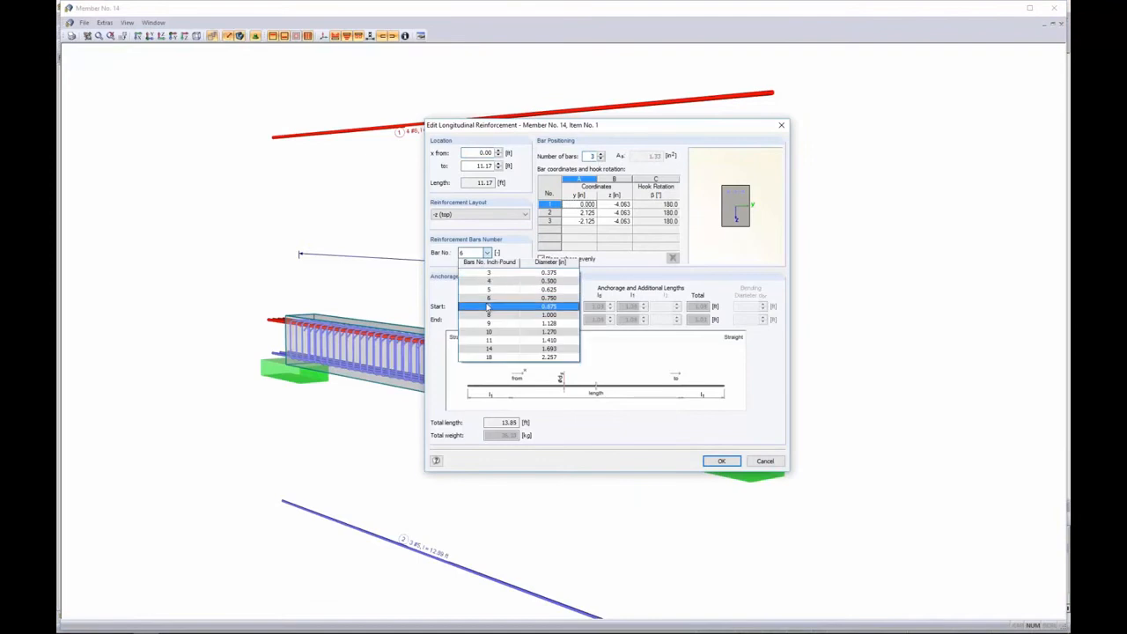
pyautogui.click(488, 308)
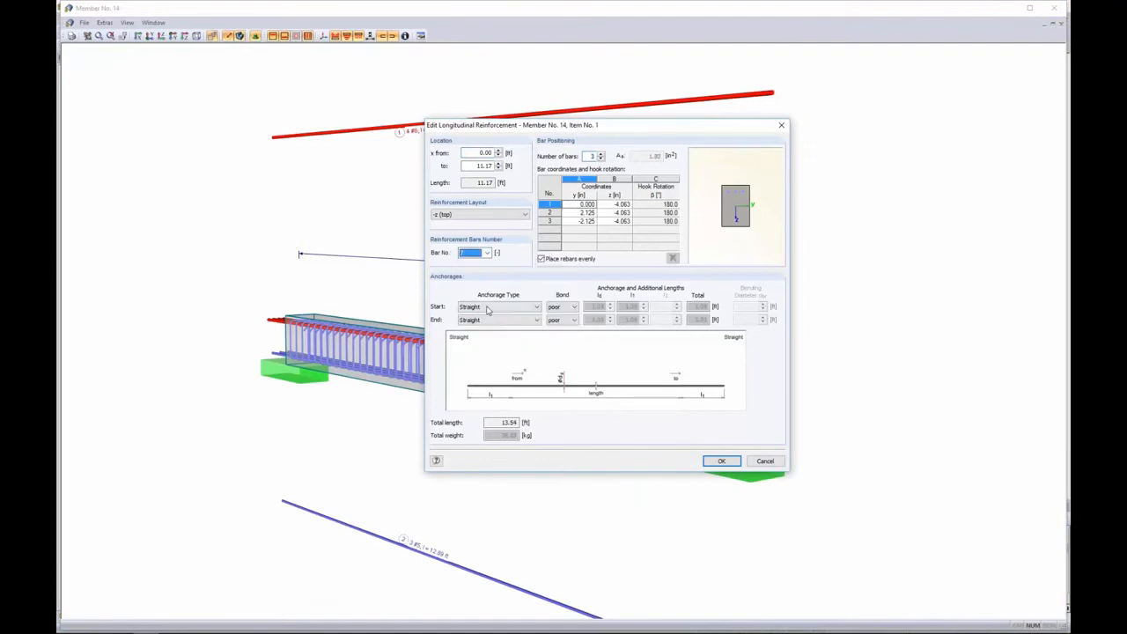
# - Set the top bars' start and end anchorage types to Hook and apply the reinforcement edits
pyautogui.click(532, 306)
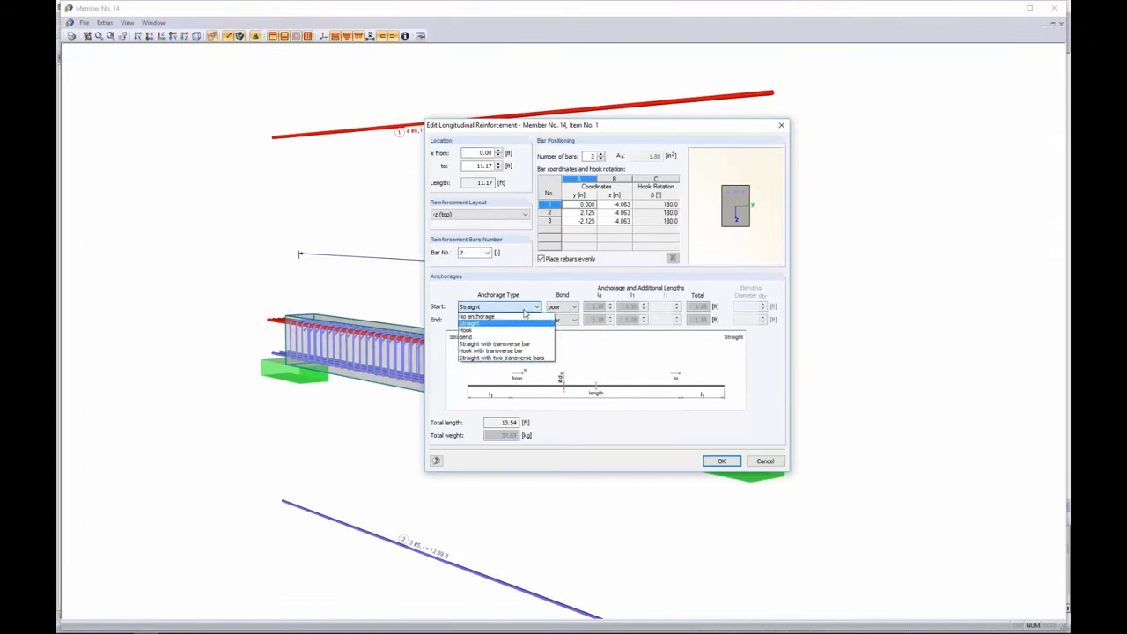
pyautogui.click(517, 335)
pyautogui.click(532, 320)
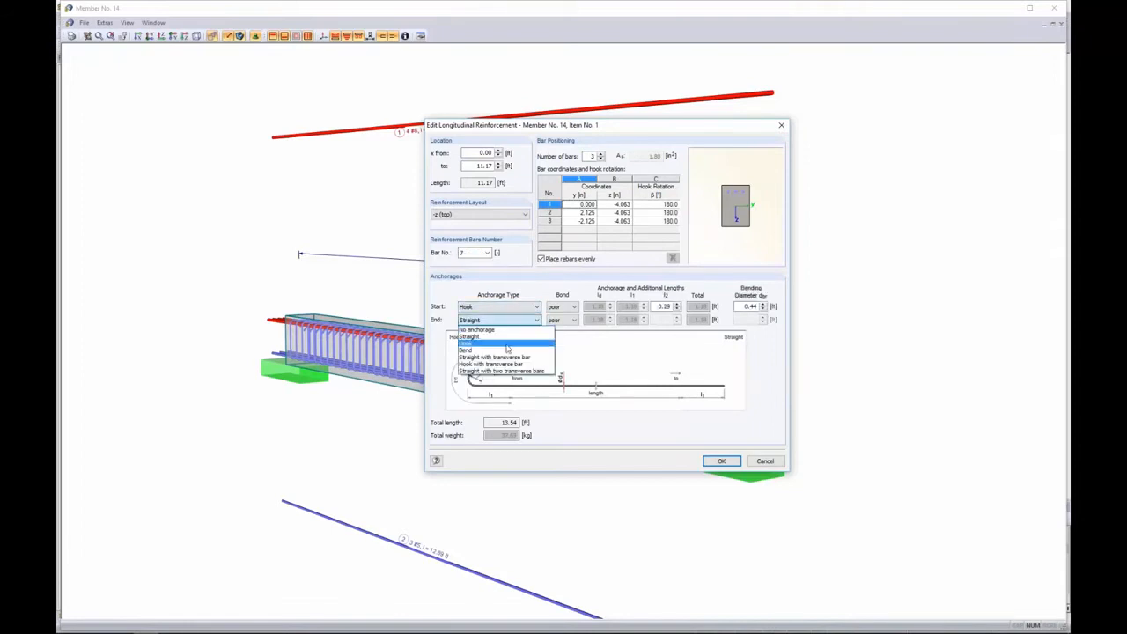
pyautogui.click(502, 333)
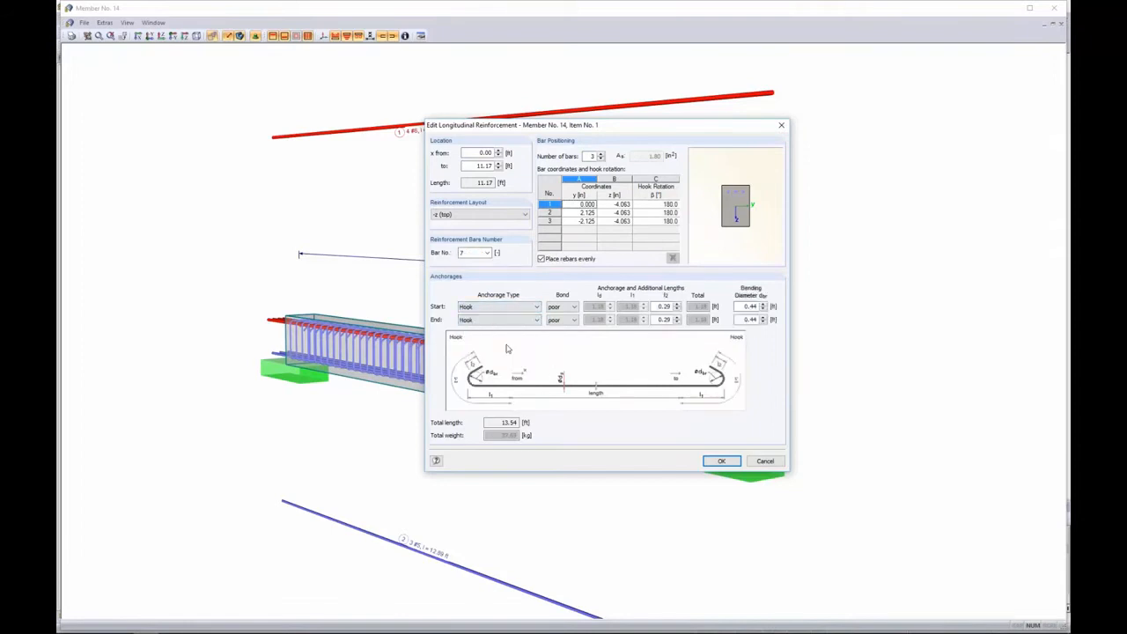
pyautogui.click(720, 462)
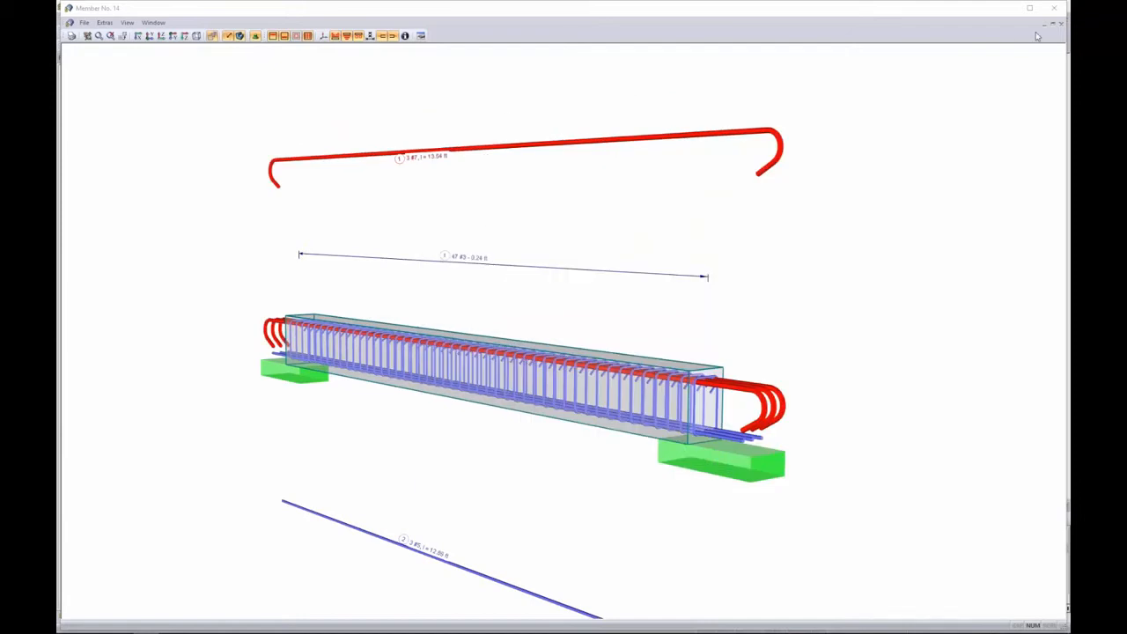
# - Close the rendering, open the provided shear reinforcement, and recalculate the provided safety with the modified bars
pyautogui.click(1054, 8)
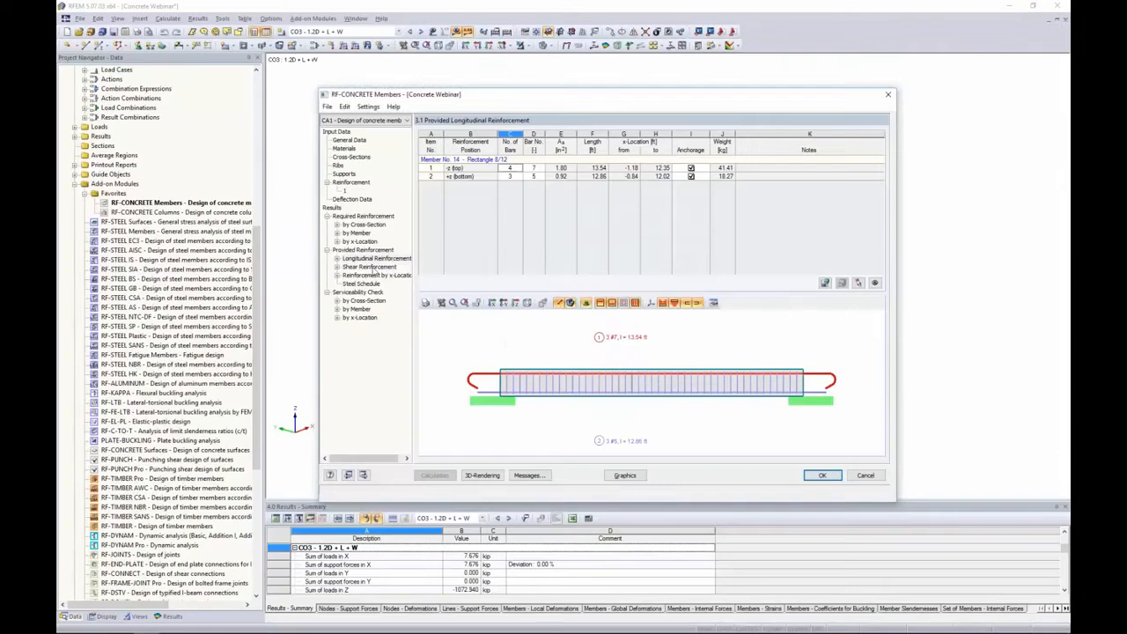
pyautogui.click(372, 266)
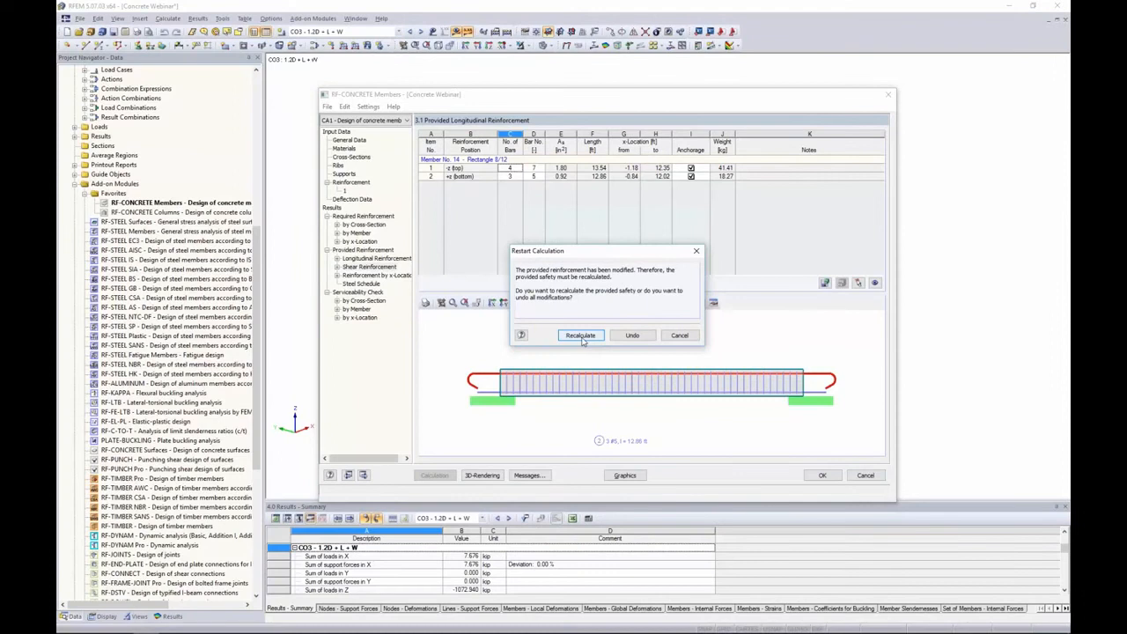
pyautogui.click(580, 336)
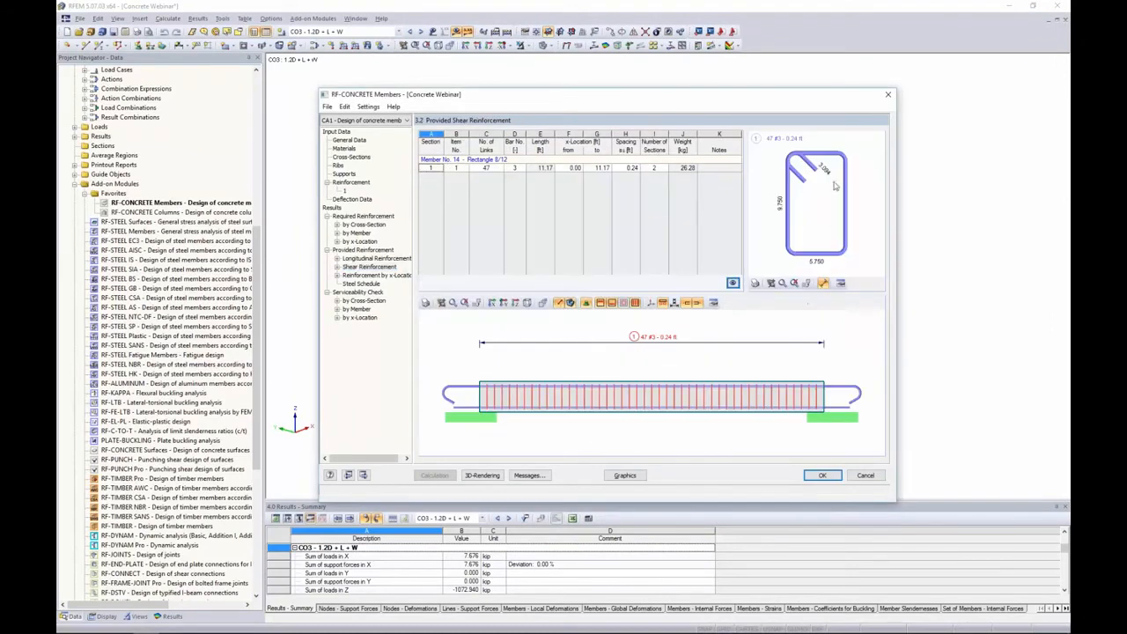
# - Review the provided longitudinal and shear reinforcement of member 14, including the stirrups in the 3D rendering
pyautogui.click(369, 258)
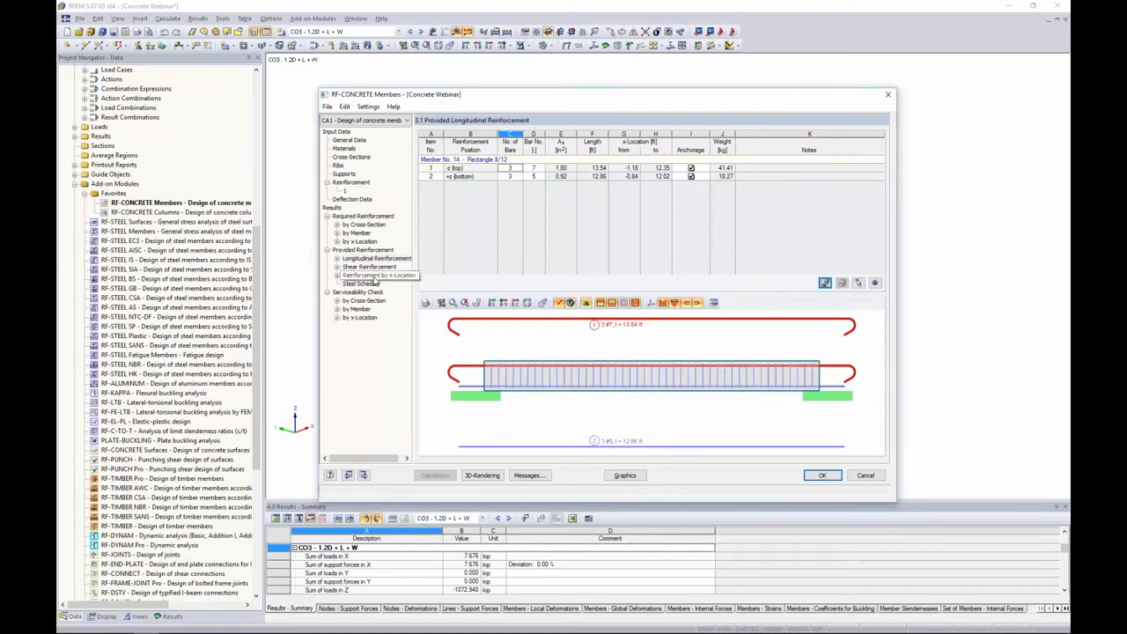
pyautogui.click(369, 266)
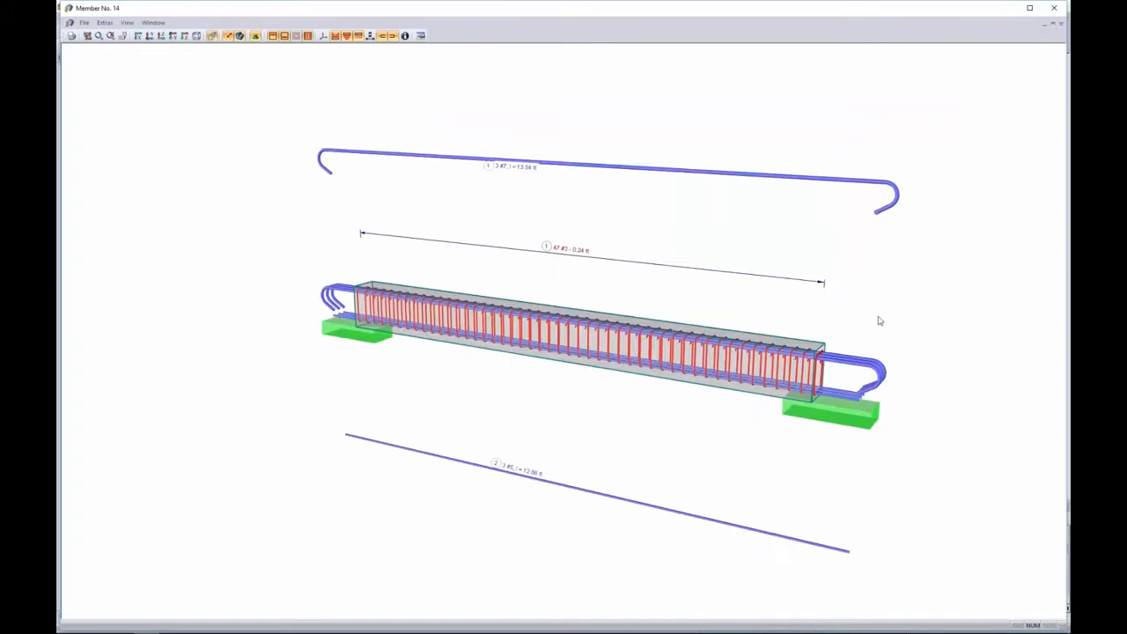
pyautogui.moveTo(877, 320); pyautogui.dragTo(792, 276)
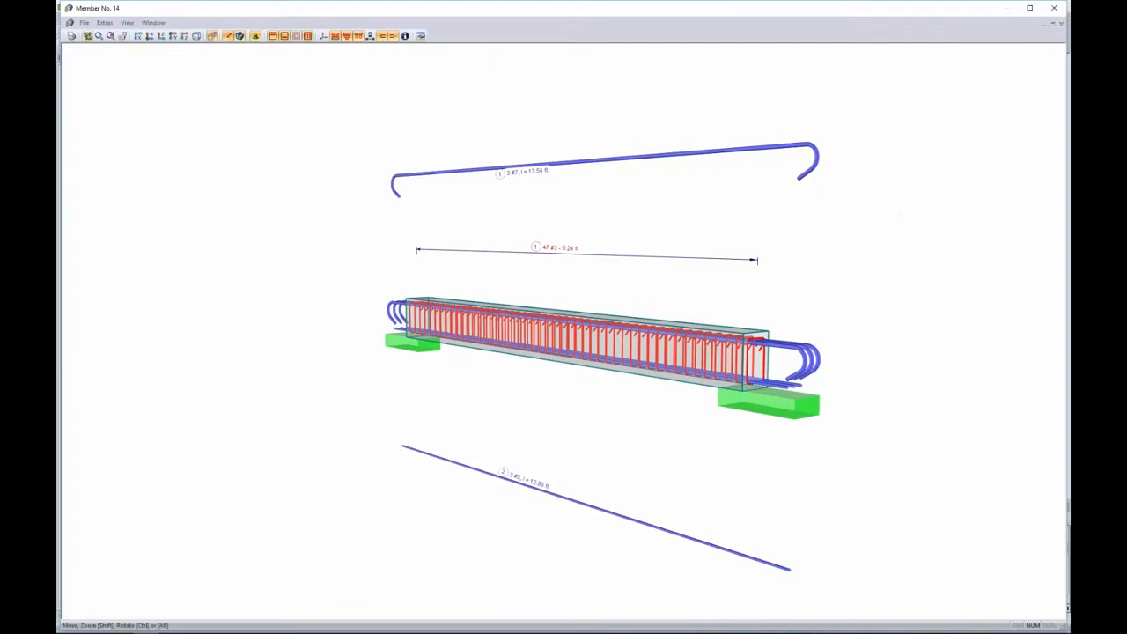
pyautogui.click(1054, 12)
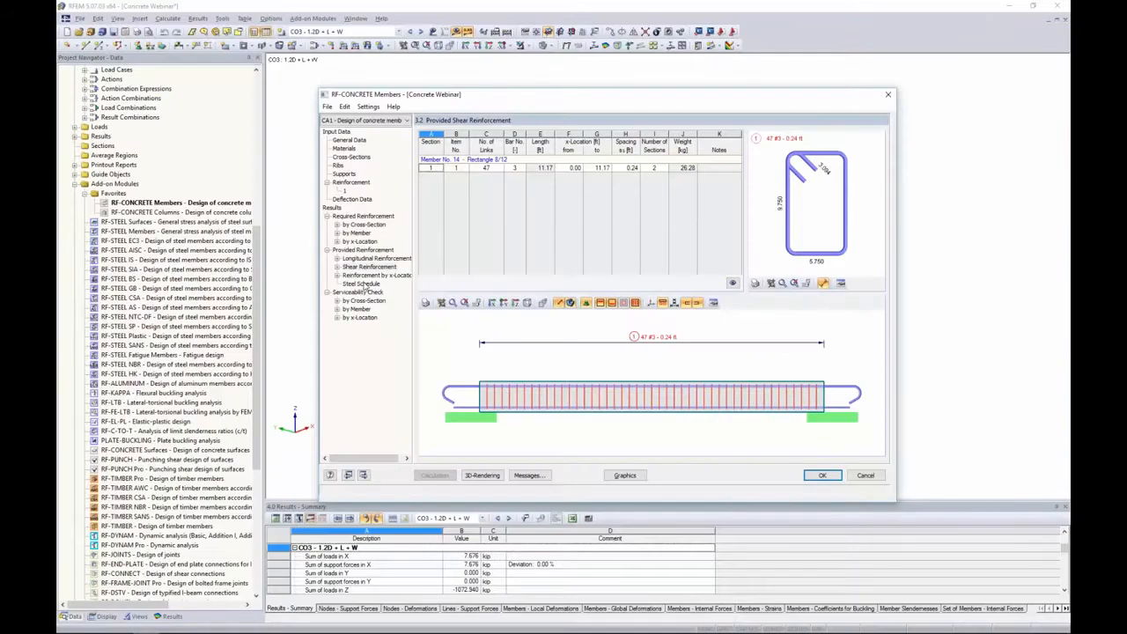
# - Open the provided reinforcement by x-location and inspect member 14's details at x = 1.02 ft and 2.03 ft
pyautogui.click(370, 275)
pyautogui.click(553, 194)
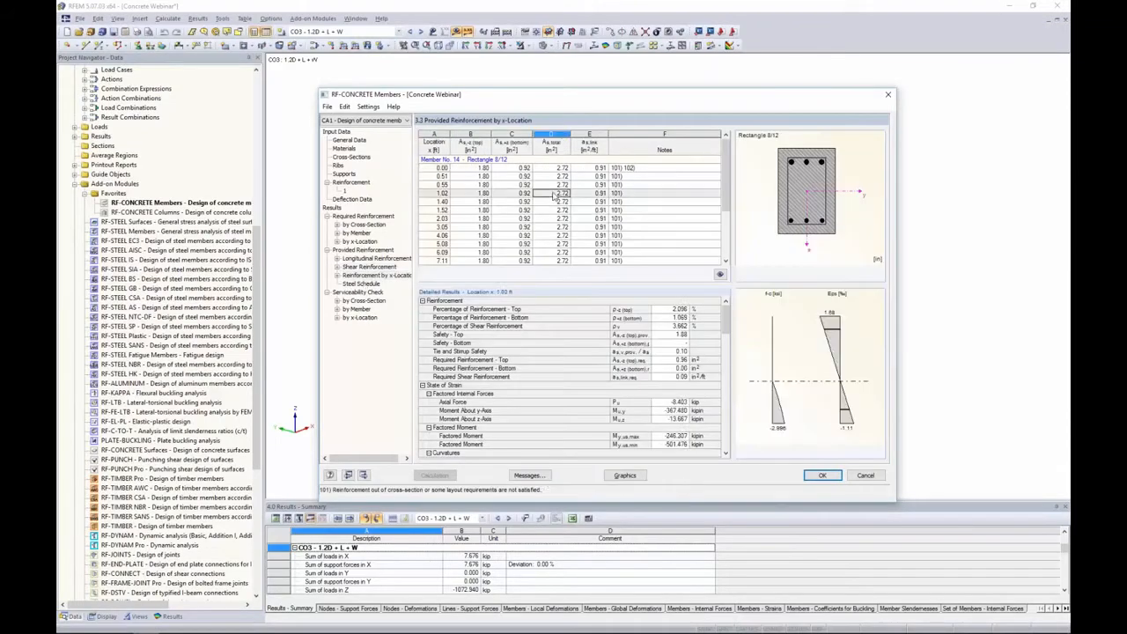
pyautogui.click(486, 220)
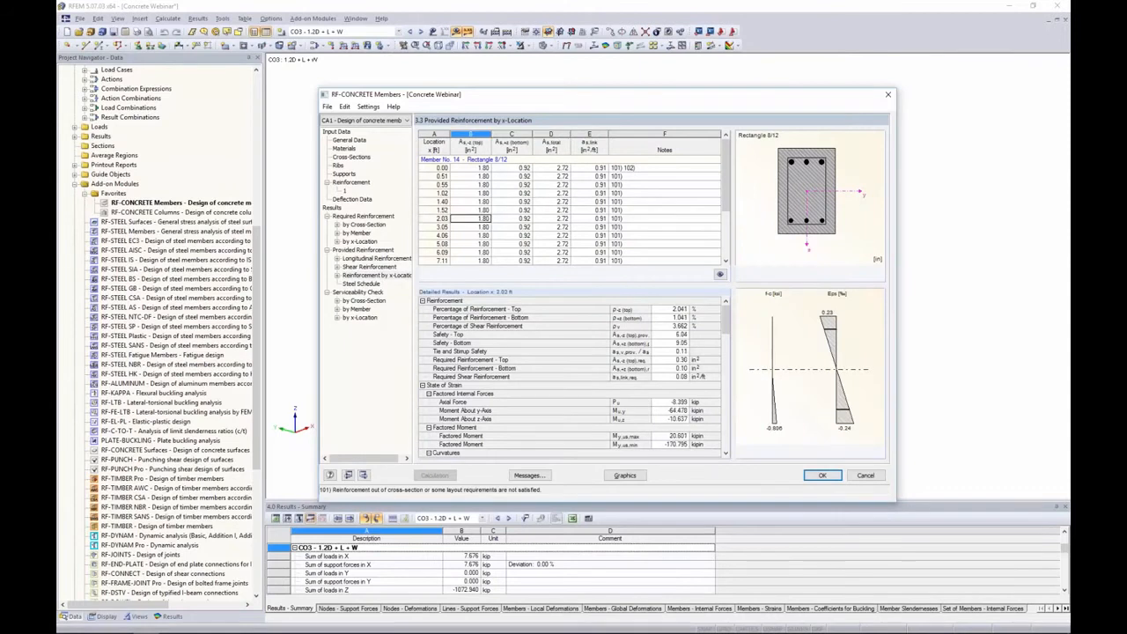
# - Compare the provided reinforcement at successive x-locations along member 14 with the frame model in view, ending at 9.14 ft
pyautogui.moveTo(597, 100); pyautogui.dragTo(596, 184)
pyautogui.press('Down')
pyautogui.press('Down')
pyautogui.press('Down')
pyautogui.press('Down')
pyautogui.press('Down')
pyautogui.press('Down')
pyautogui.press('Down')
pyautogui.press('Down')
pyautogui.press('Down')
pyautogui.press('Down')
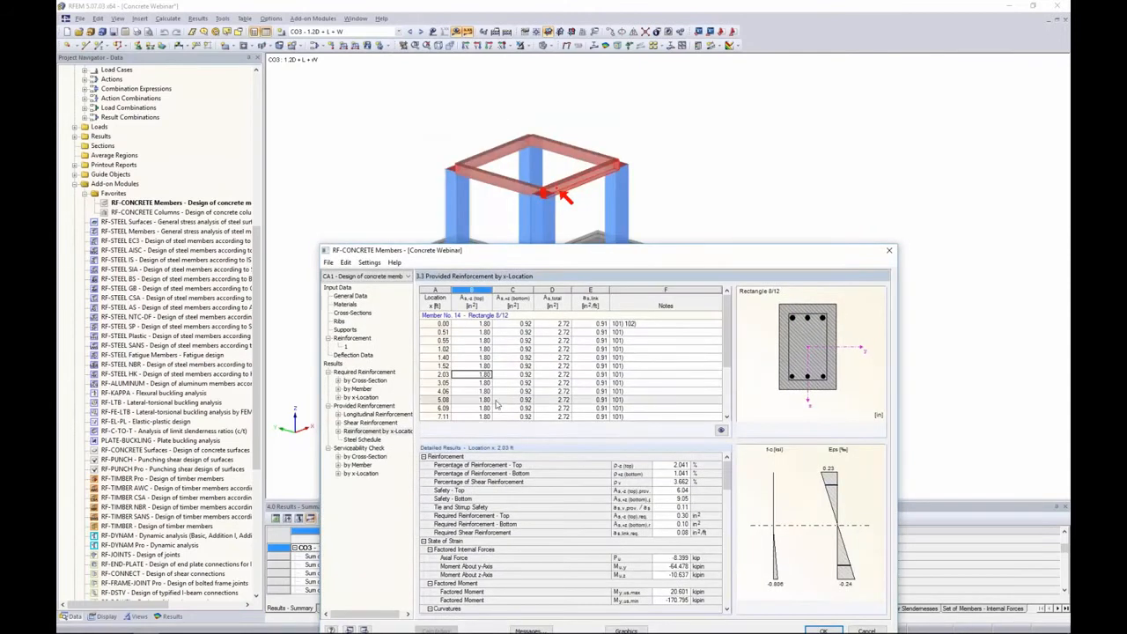
pyautogui.press('Up')
pyautogui.press('Up')
pyautogui.press('Up')
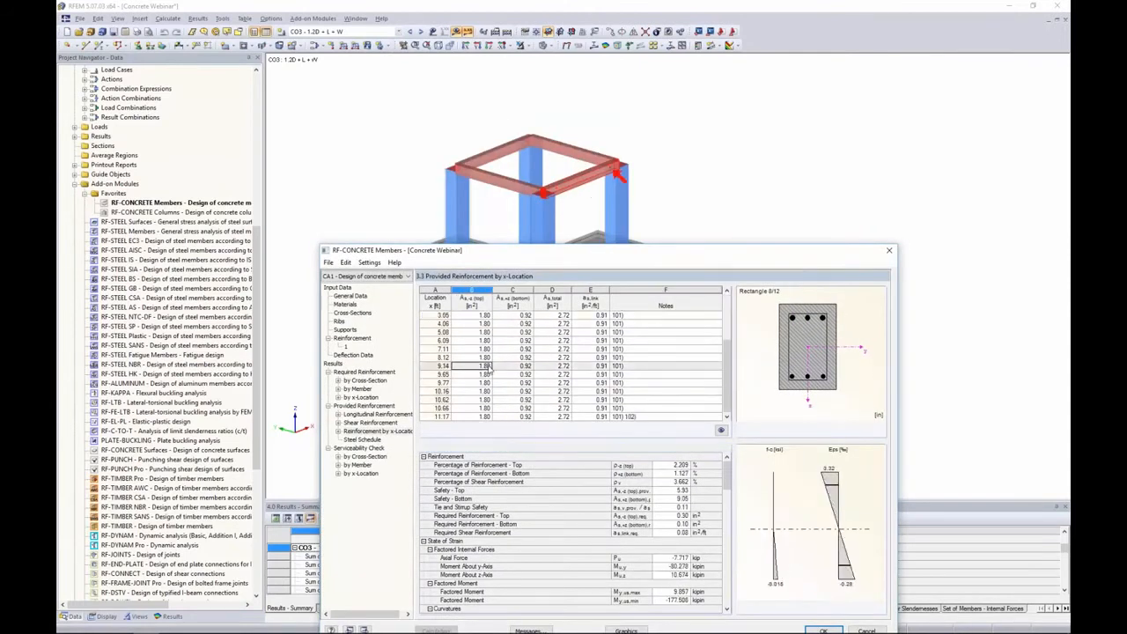
# - Examine the detailed results at x = 9.14 ft, including the strain at nominal strength and the shear capacity
pyautogui.moveTo(609, 250); pyautogui.dragTo(595, 94)
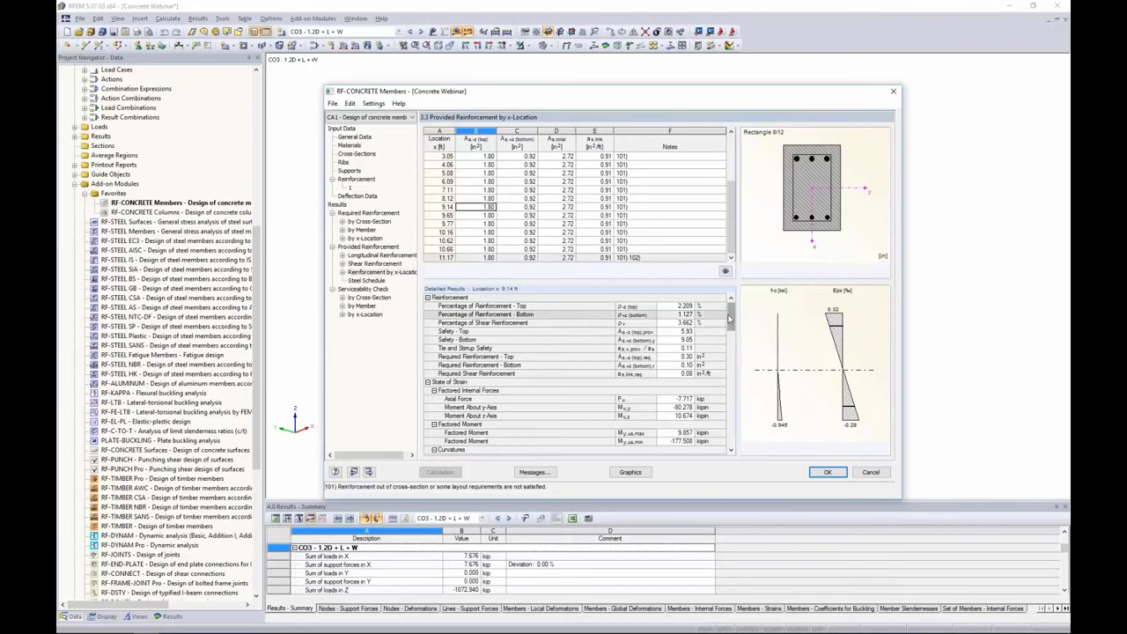
pyautogui.moveTo(731, 315); pyautogui.dragTo(733, 402)
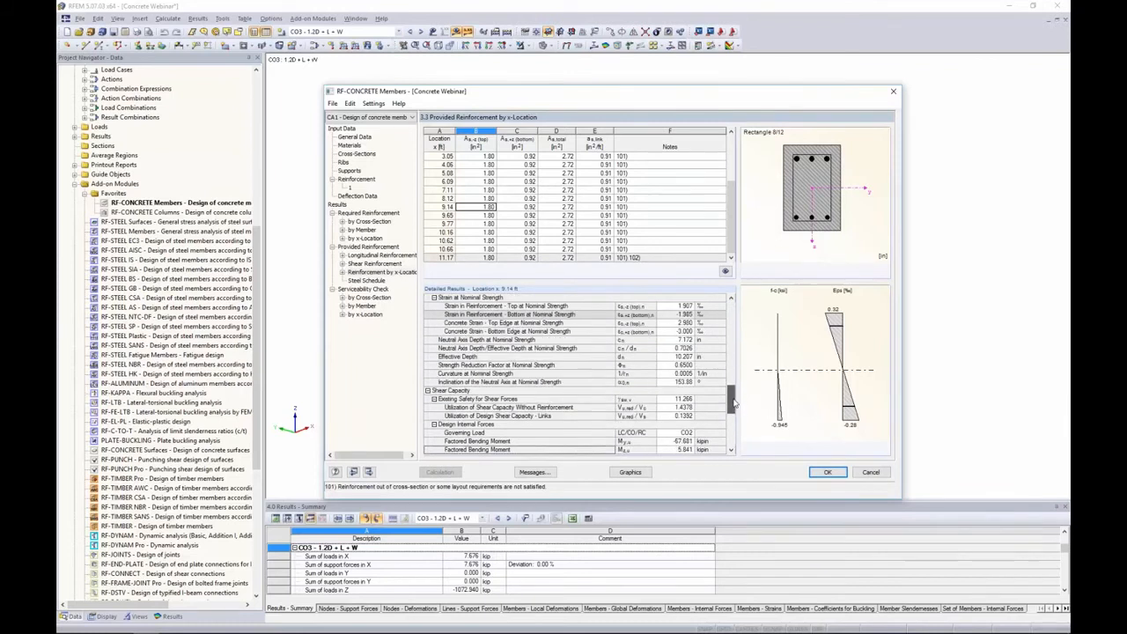
# - Review member 14's steel schedule and its serviceability check by cross-section, covering deflection, maximum bar spacing and crack width
pyautogui.moveTo(734, 402); pyautogui.dragTo(737, 315)
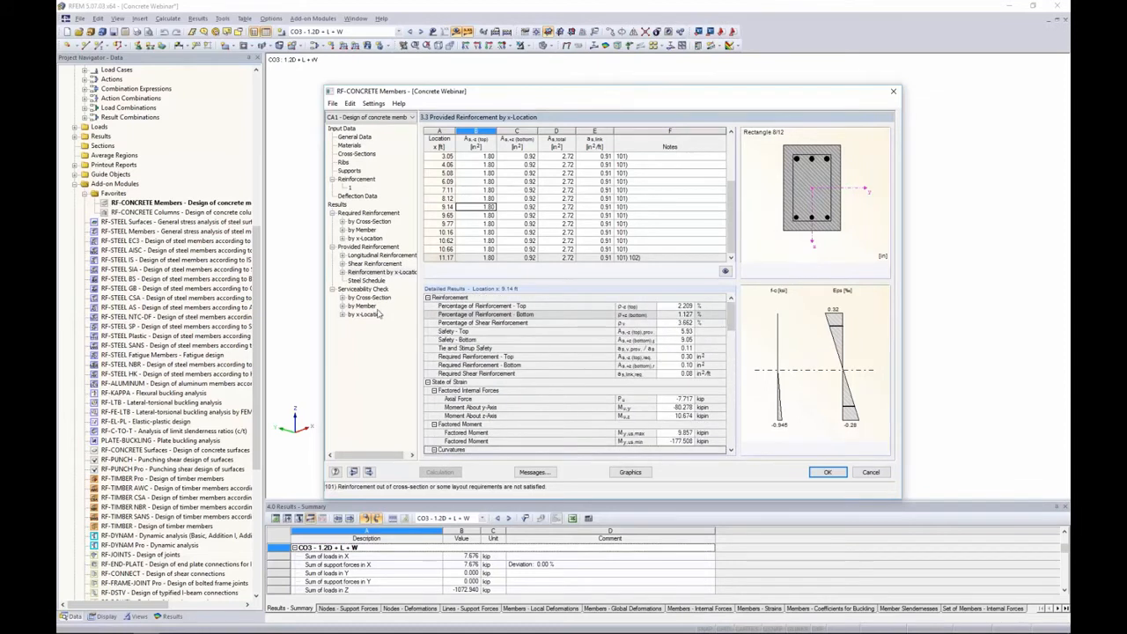
pyautogui.click(370, 280)
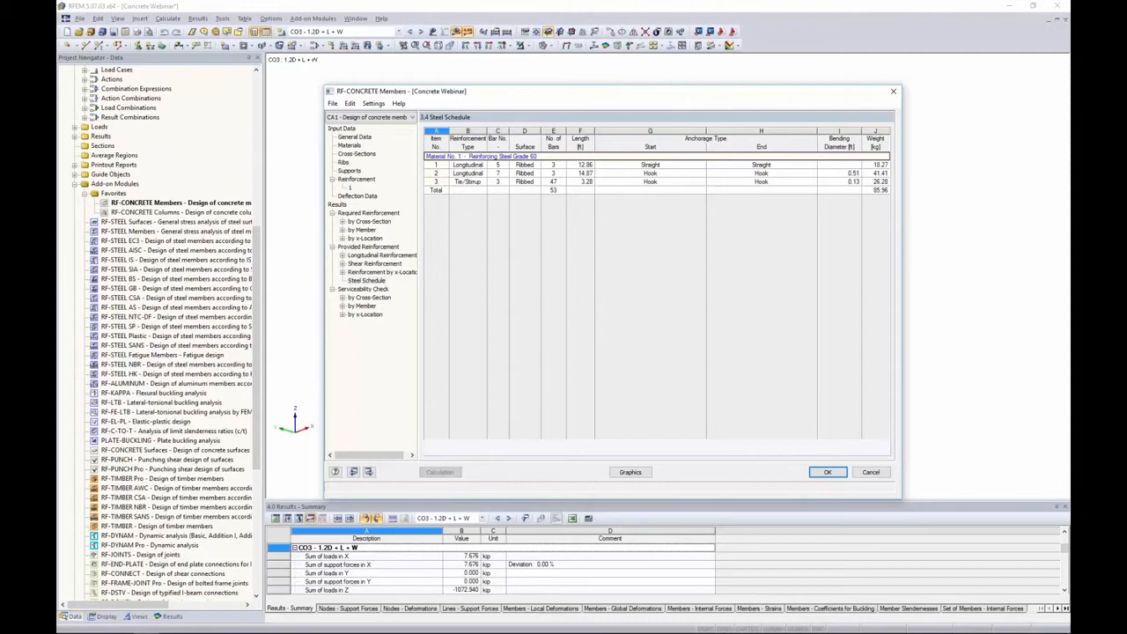
pyautogui.click(367, 297)
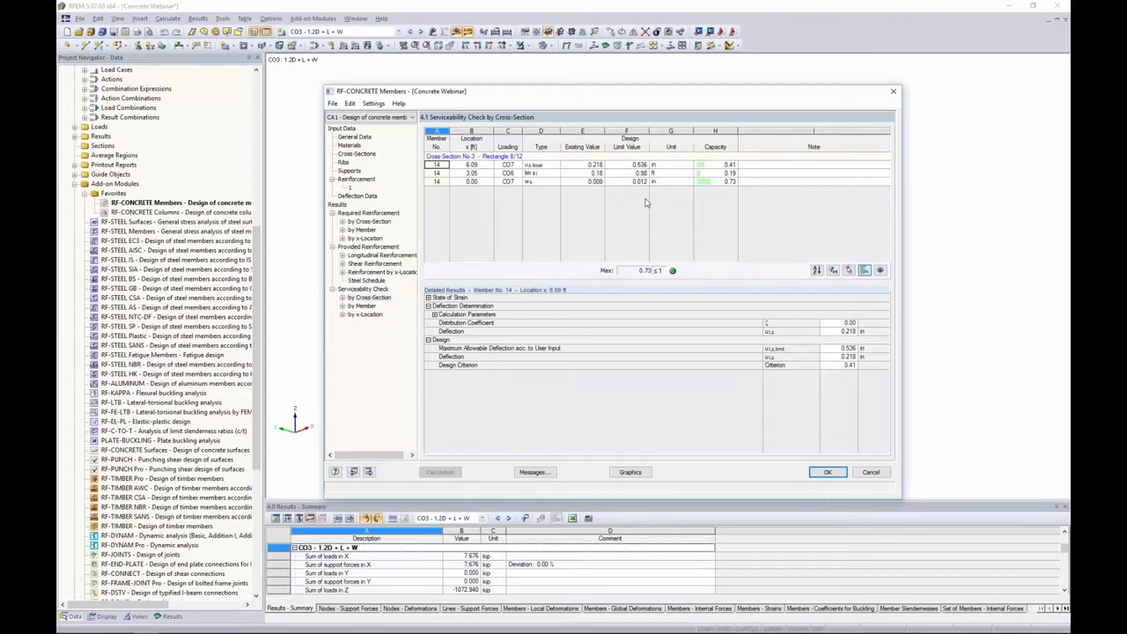
pyautogui.click(541, 164)
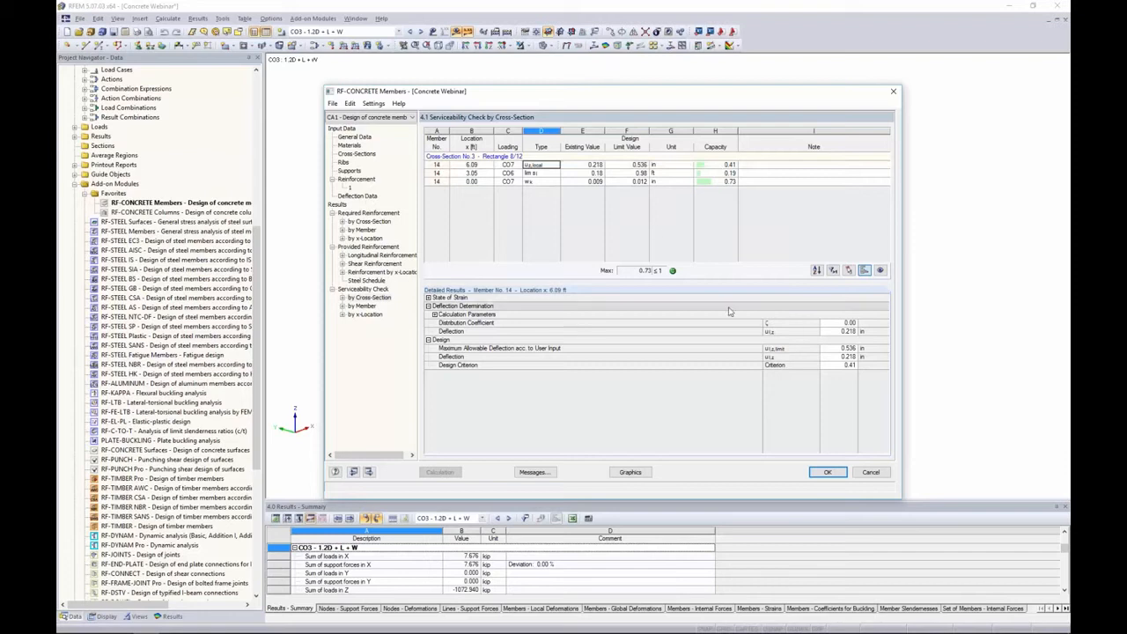
pyautogui.click(579, 174)
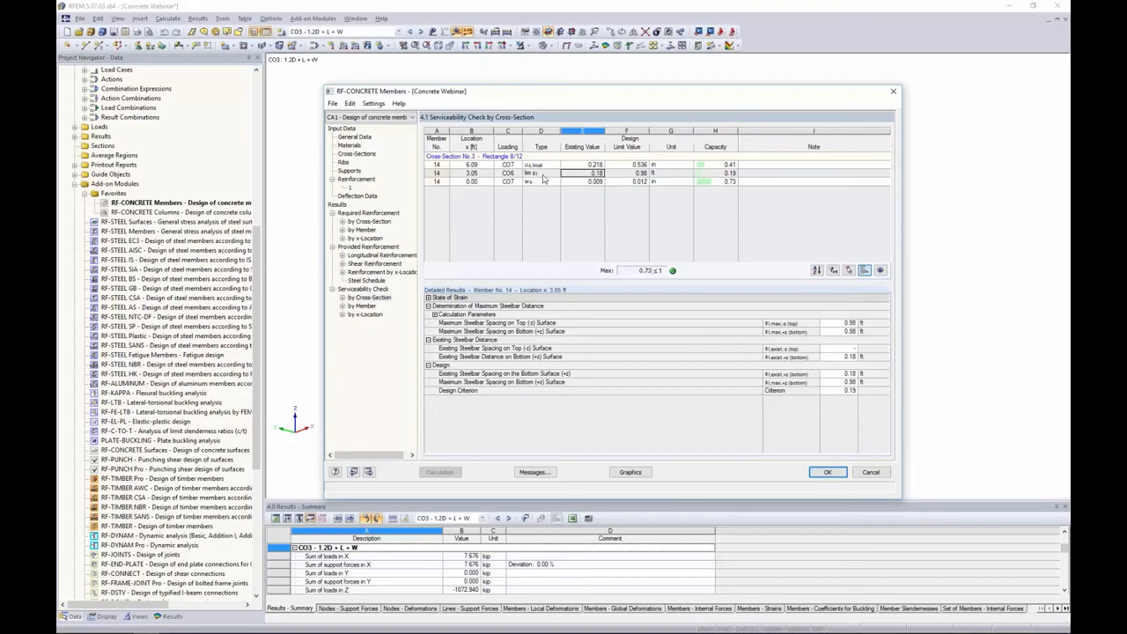
pyautogui.click(544, 183)
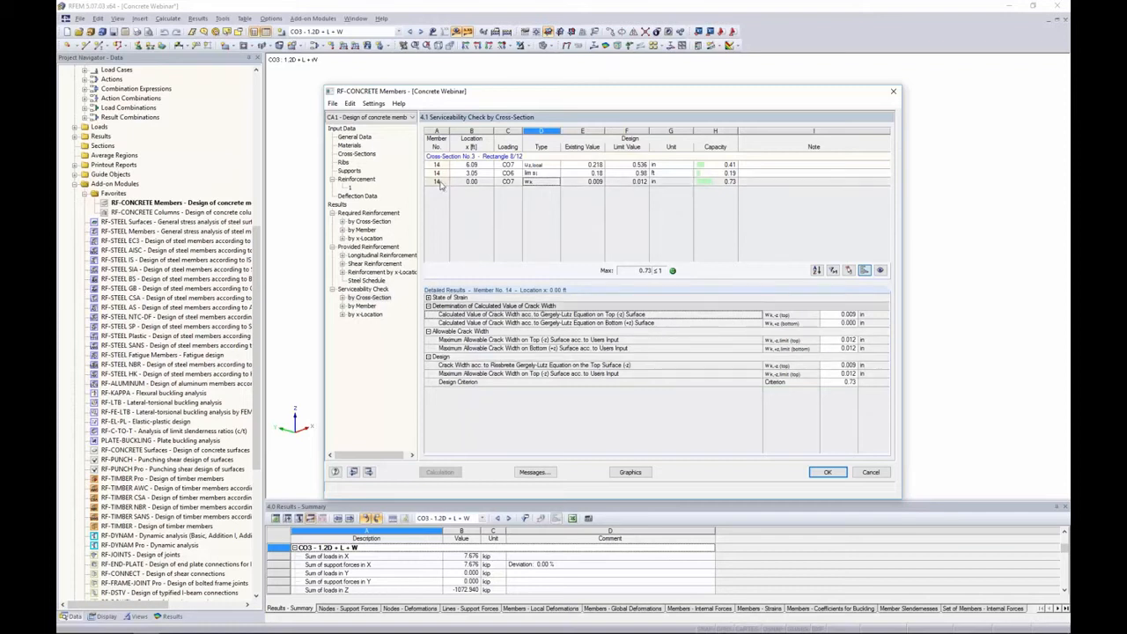
# - Review the serviceability check by member and by x-location, and read the design notes for the x-location results
pyautogui.click(366, 306)
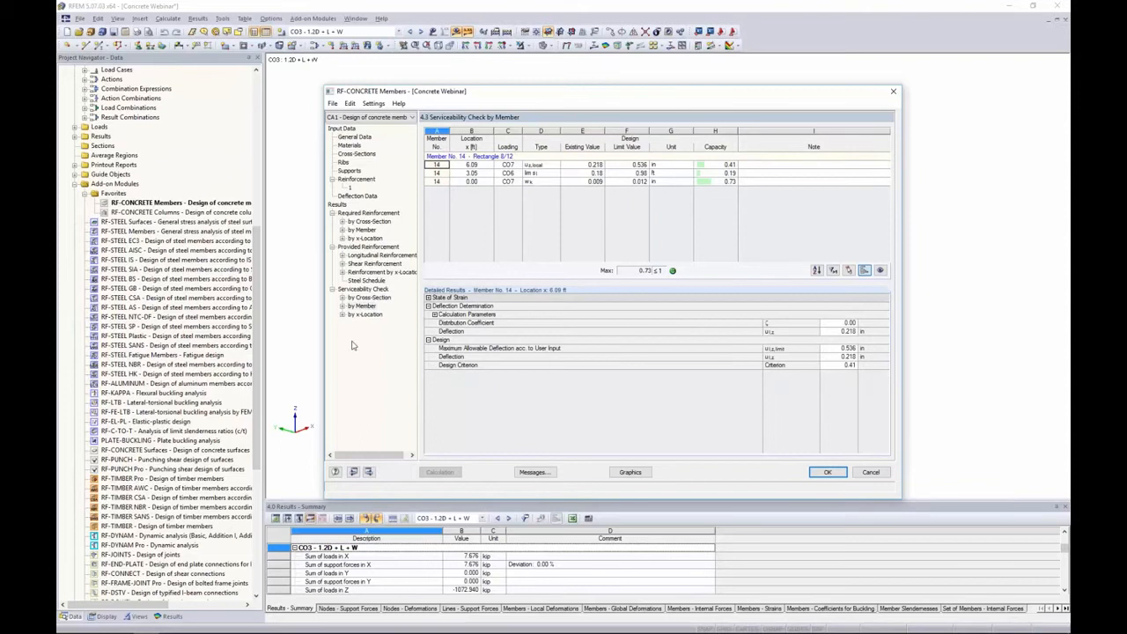
pyautogui.click(365, 314)
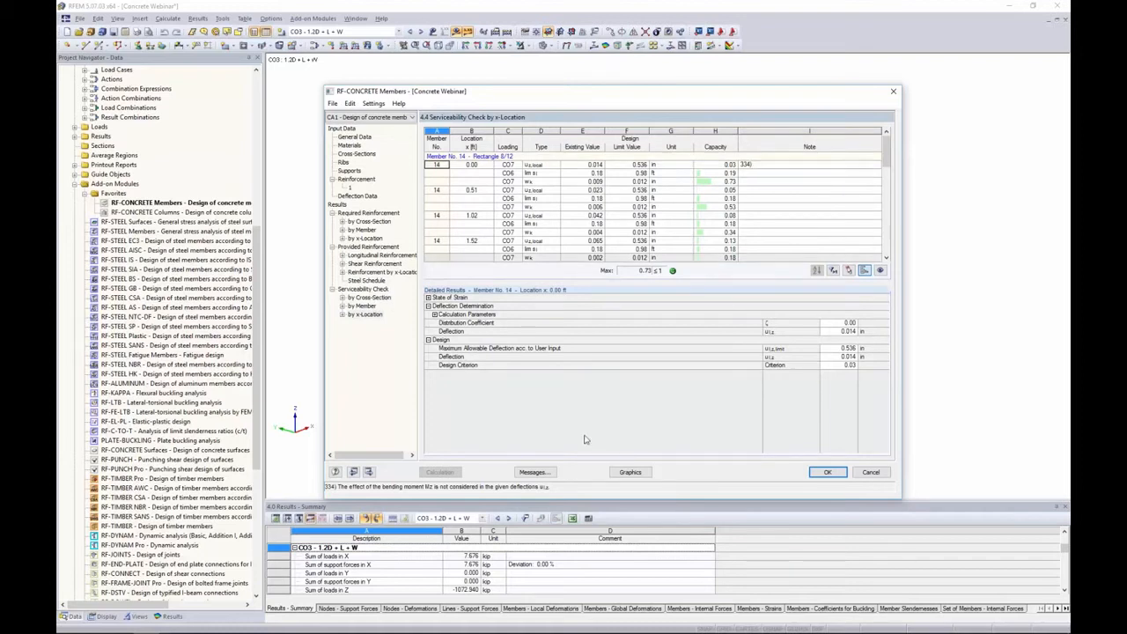
pyautogui.click(534, 471)
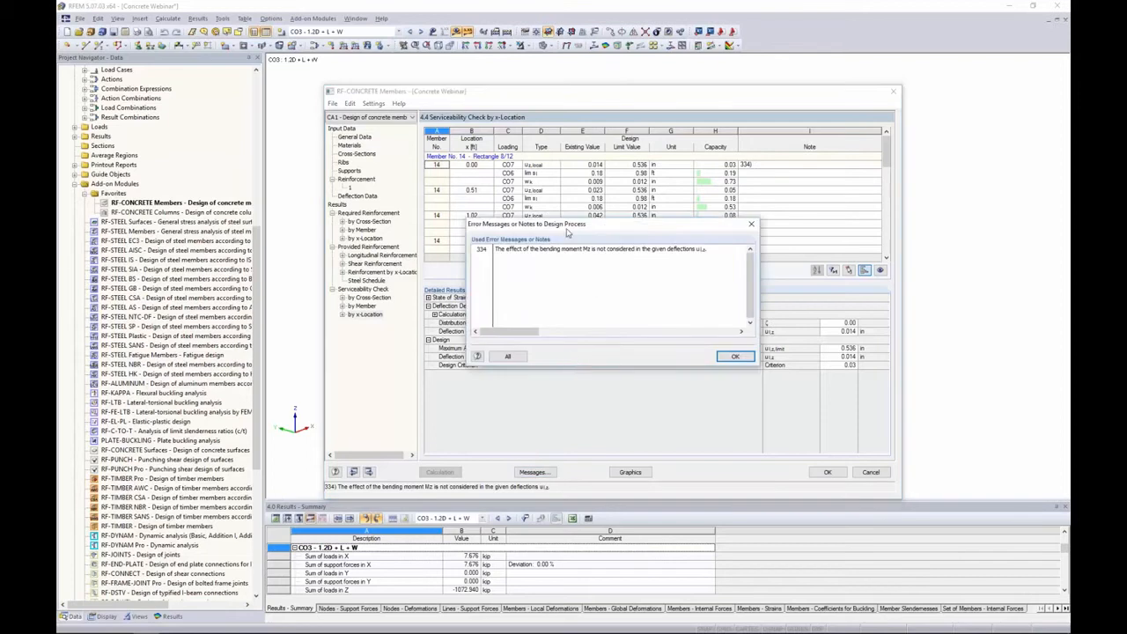
pyautogui.moveTo(567, 225); pyautogui.dragTo(562, 253)
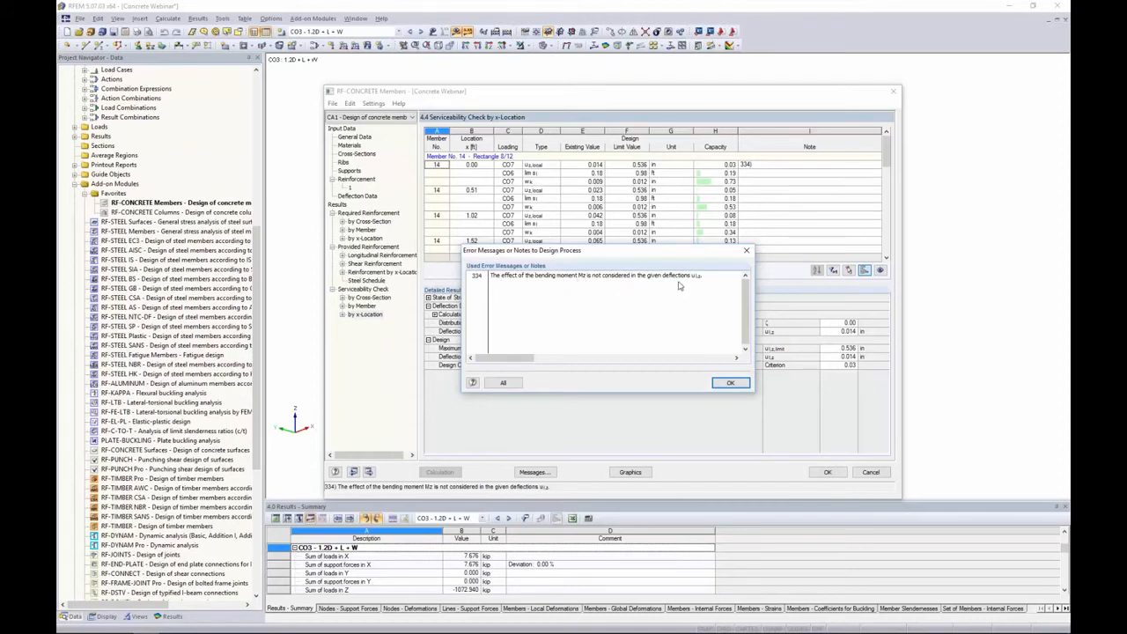
pyautogui.click(723, 382)
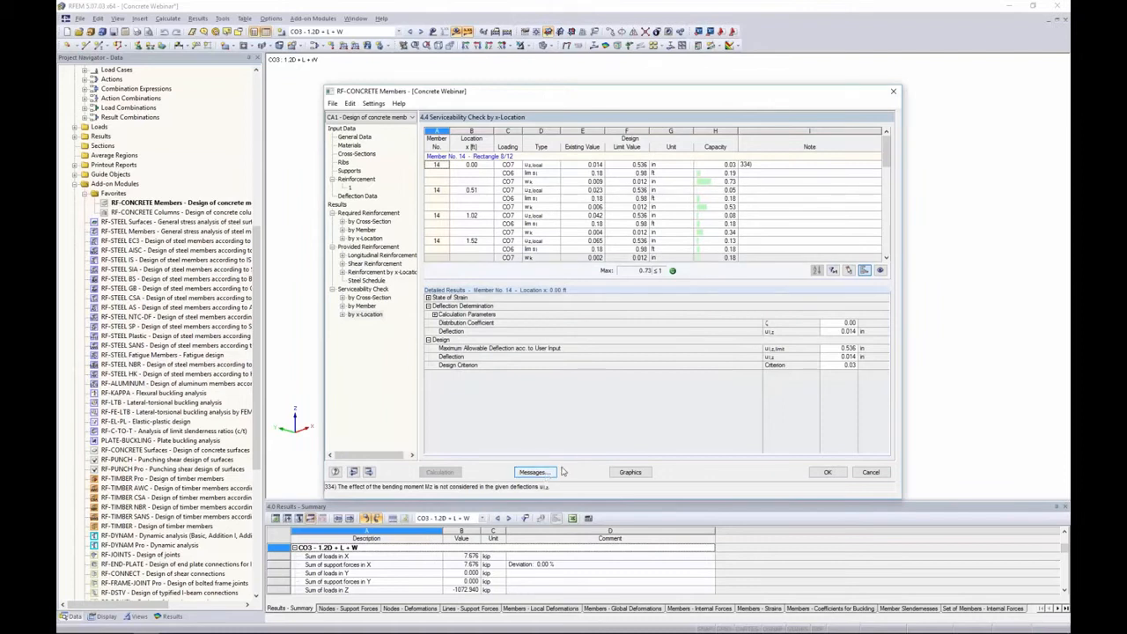
# - Show the RF-CONCRETE Members CA1 results graphically on the frame and hide the reinforcement rendering
pyautogui.click(627, 474)
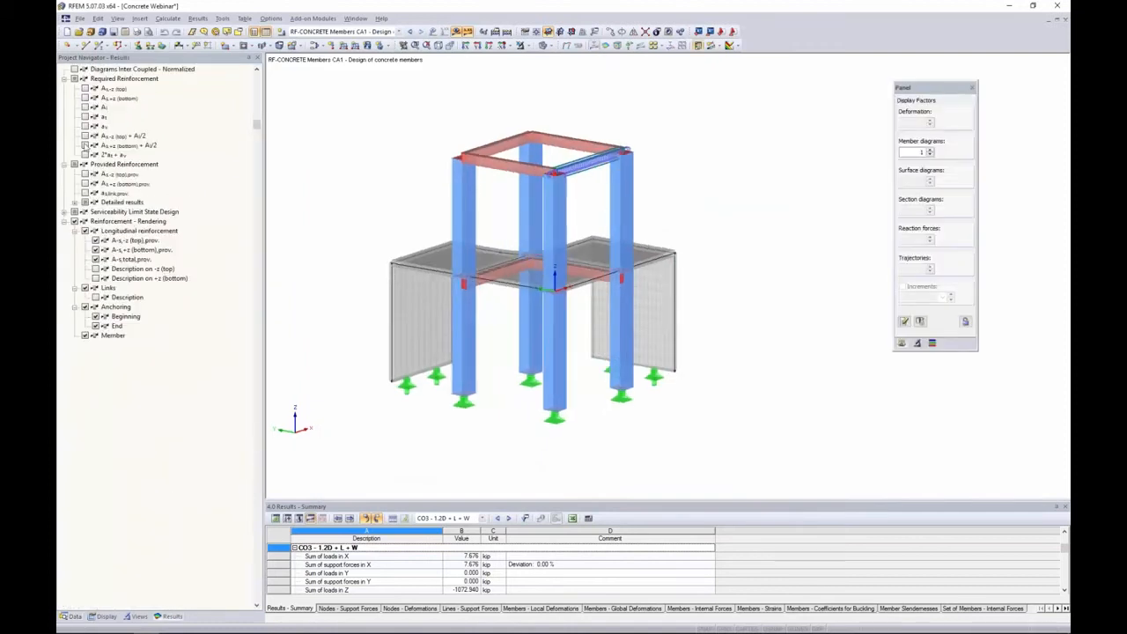
pyautogui.click(75, 221)
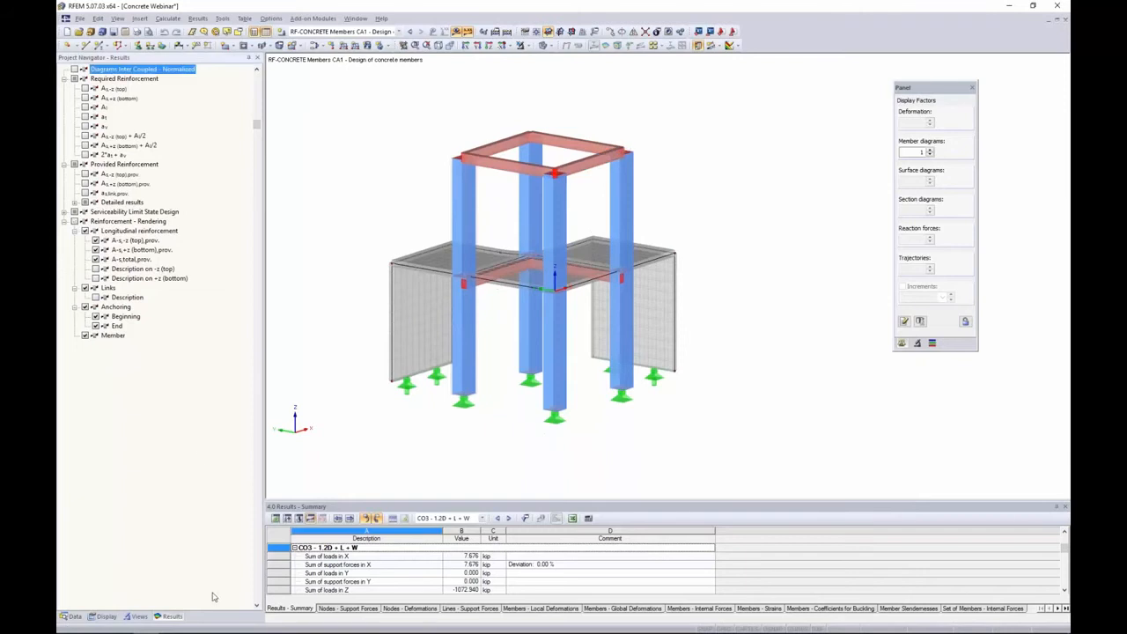
pyautogui.click(398, 32)
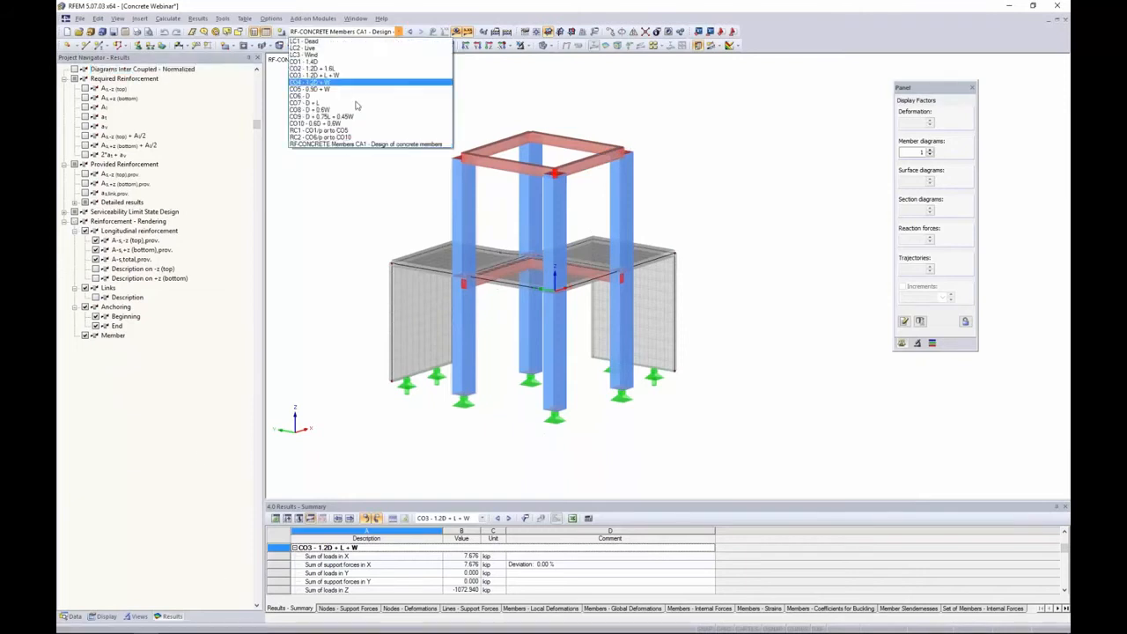
pyautogui.click(307, 144)
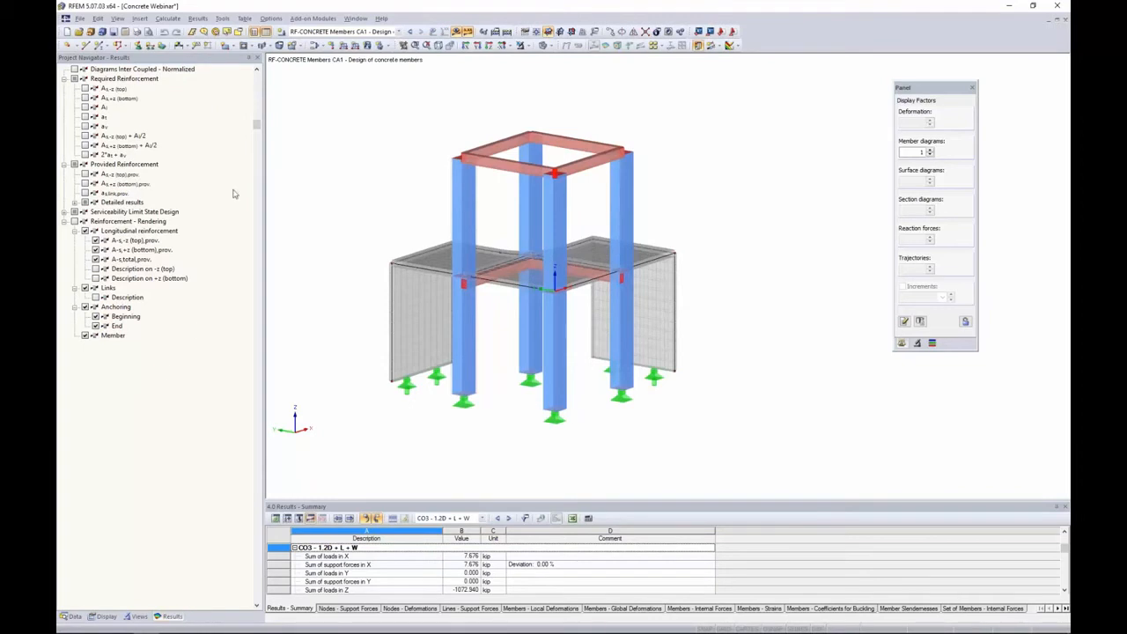
pyautogui.click(400, 32)
pyautogui.click(400, 32)
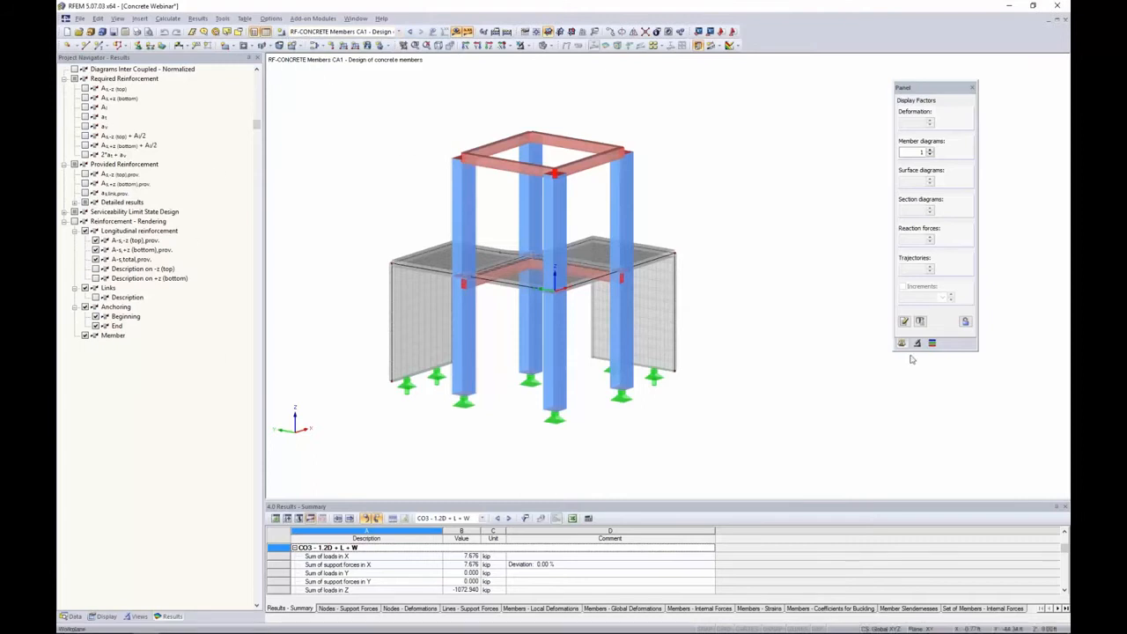
# - Display the model as wireframe and inspect the required top and bottom longitudinal reinforcement diagrams on the upper beam
pyautogui.click(544, 45)
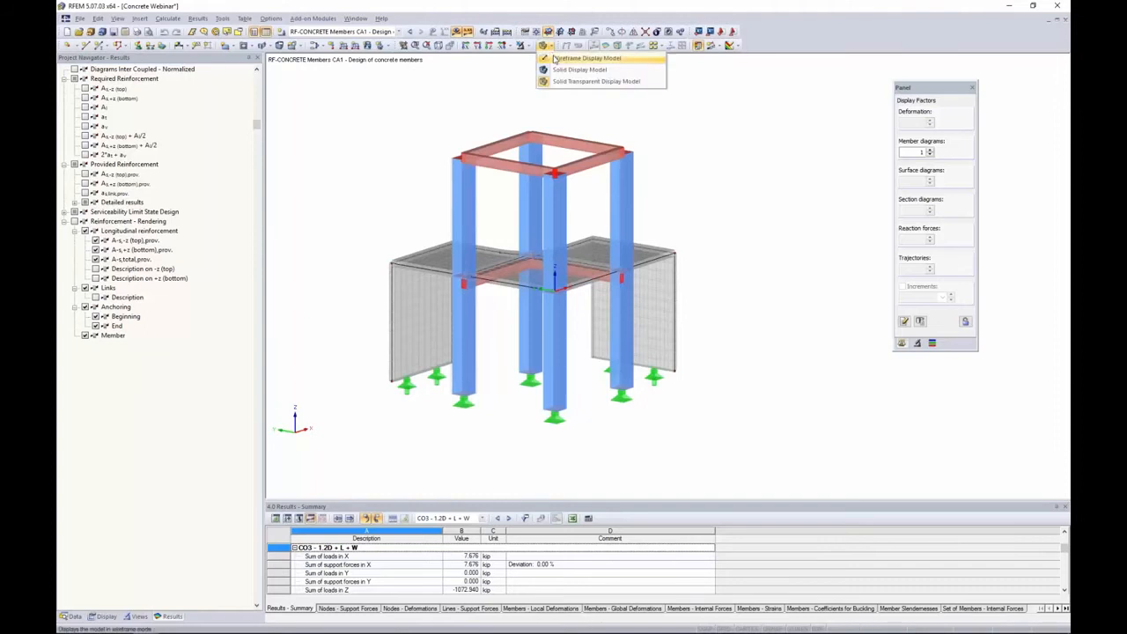
pyautogui.click(555, 59)
pyautogui.click(89, 93)
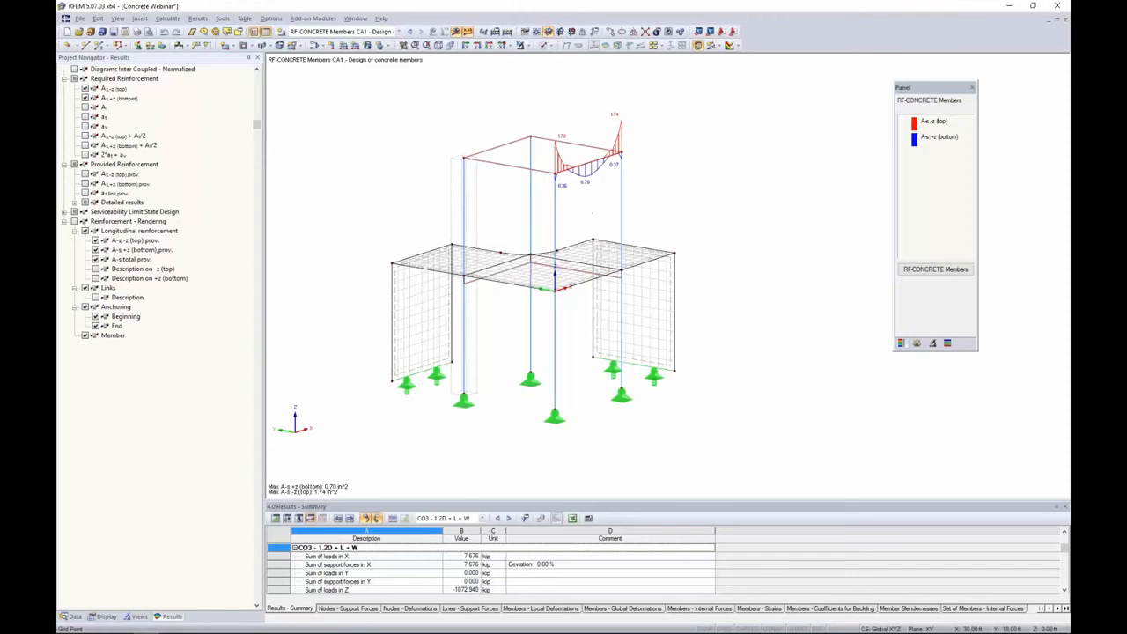
pyautogui.scroll(5, 582, 182)
pyautogui.moveTo(585, 197); pyautogui.dragTo(562, 275, button='middle')
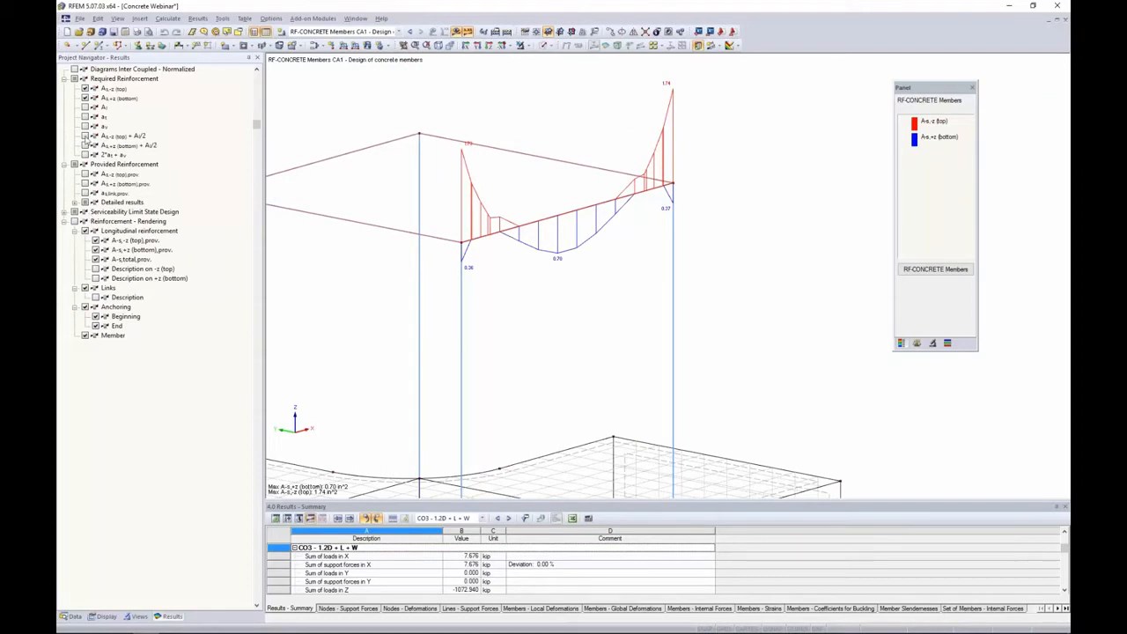
# - View the required shear reinforcement diagram alongside the longitudinal ones, and hide all required reinforcement diagrams
pyautogui.click(85, 126)
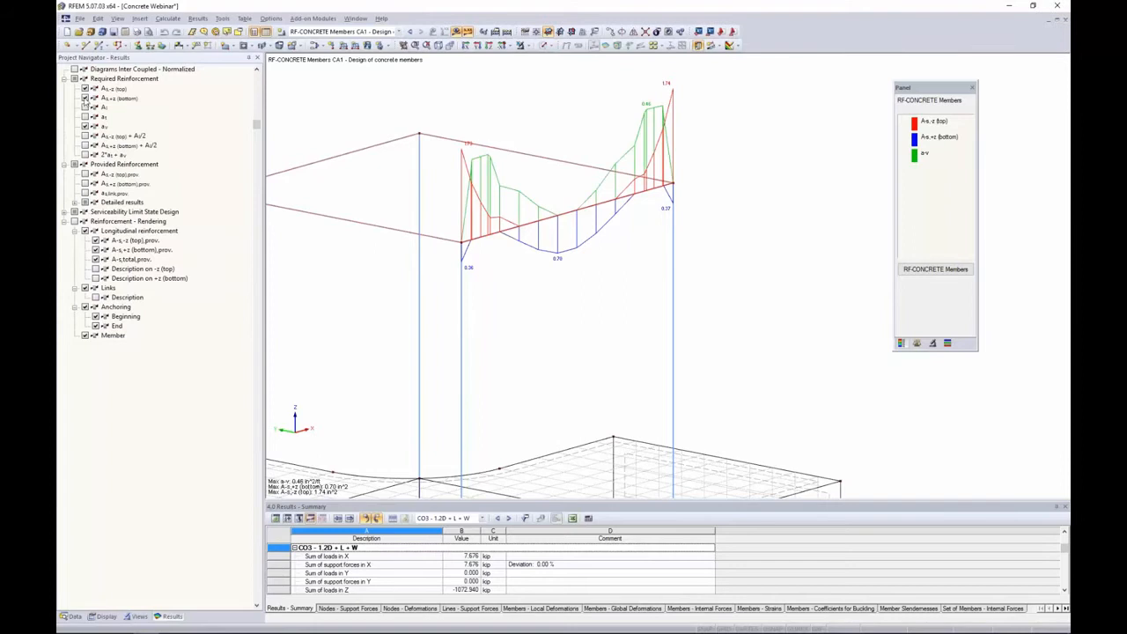
pyautogui.click(85, 97)
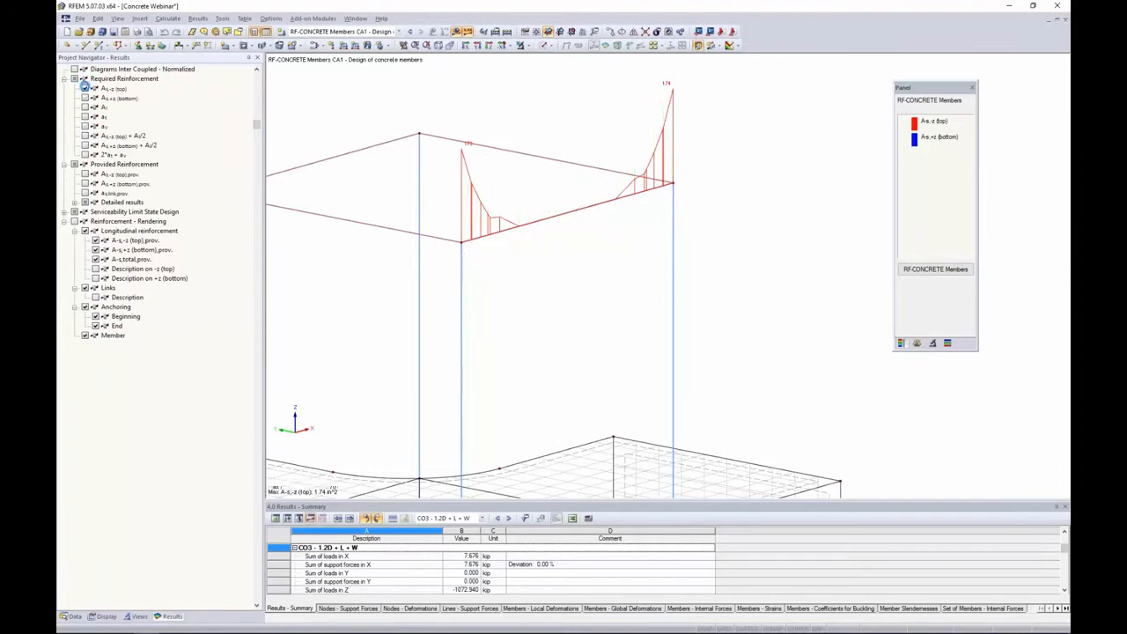
pyautogui.click(85, 88)
# - Turn the reinforcement rendering back on and inspect the upper beam's longitudinal bars, end hooks and stirrups
pyautogui.click(75, 222)
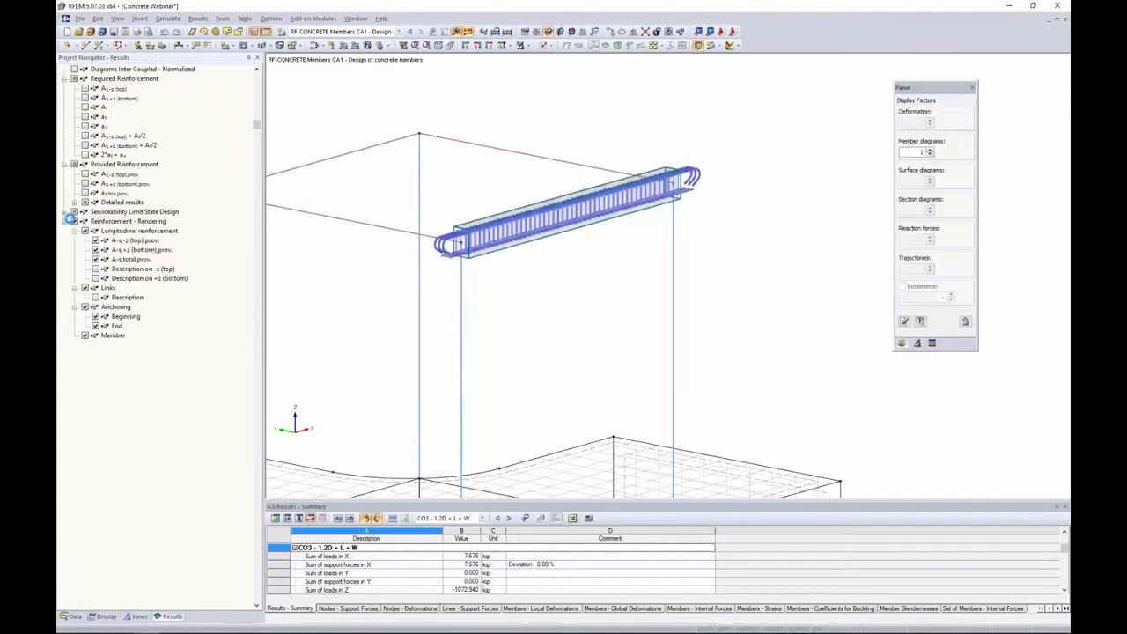
pyautogui.scroll(1, 471, 248)
pyautogui.scroll(3, 471, 250)
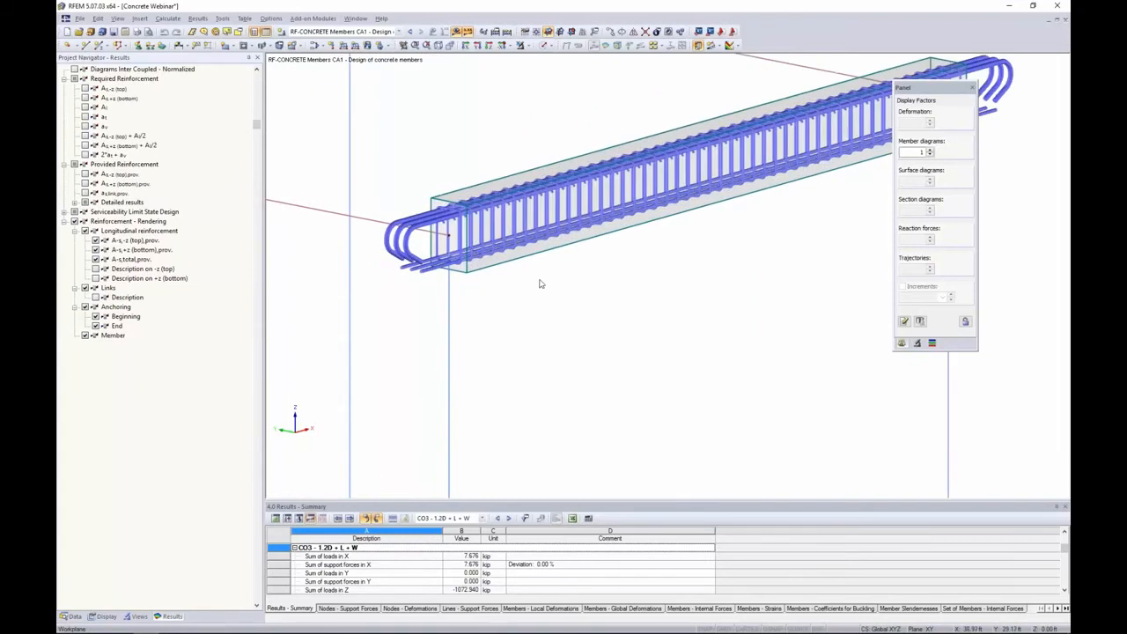
pyautogui.scroll(-2, 542, 283)
# - Display the model as solid transparent, examine the rendered beam reinforcement within the whole frame, and return to the project data tree
pyautogui.click(548, 45)
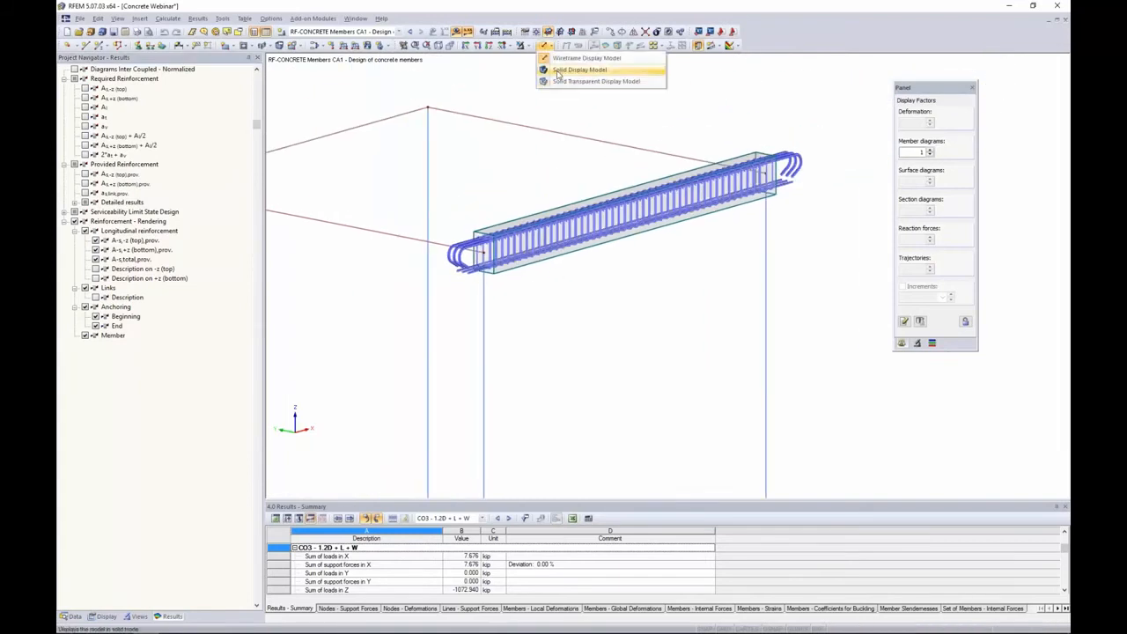
pyautogui.click(564, 81)
pyautogui.scroll(-3, 573, 195)
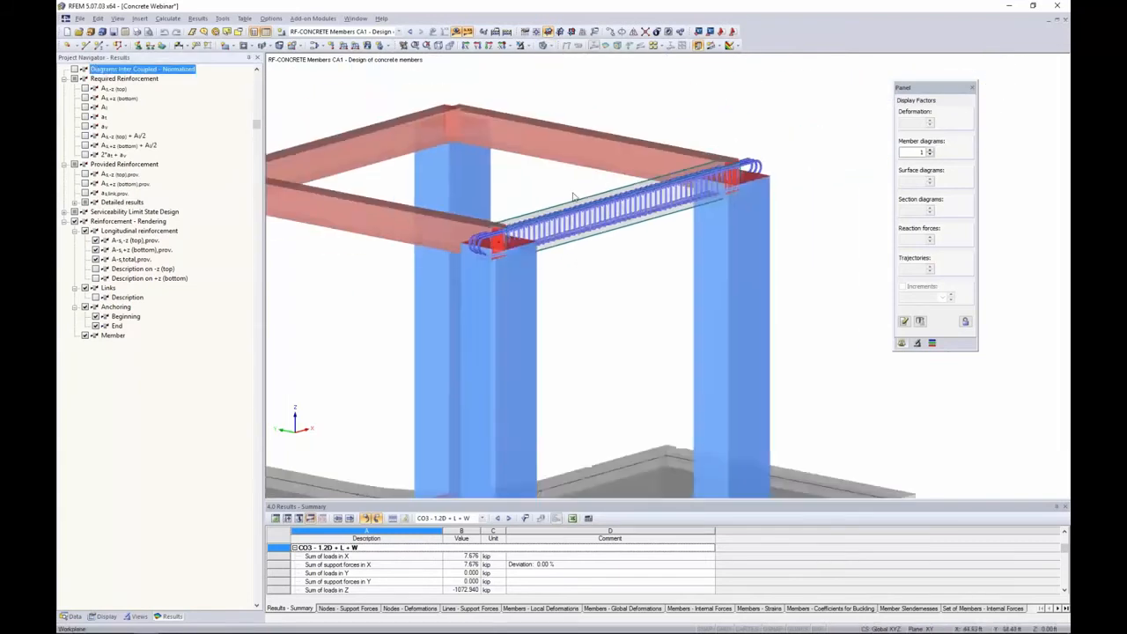
pyautogui.keyDown('ctrl'); pyautogui.moveTo(543, 215); pyautogui.dragTo(582, 203, button='middle'); pyautogui.keyUp('ctrl')
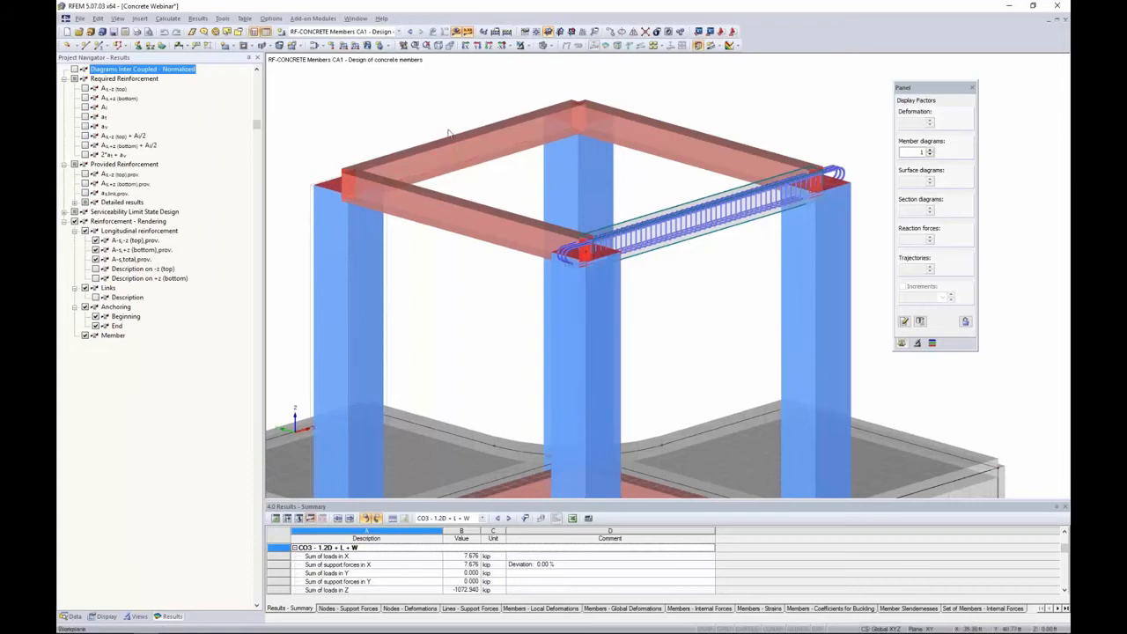
pyautogui.scroll(-3, 455, 143)
pyautogui.keyDown('ctrl'); pyautogui.moveTo(463, 221); pyautogui.dragTo(519, 232, button='middle'); pyautogui.keyUp('ctrl')
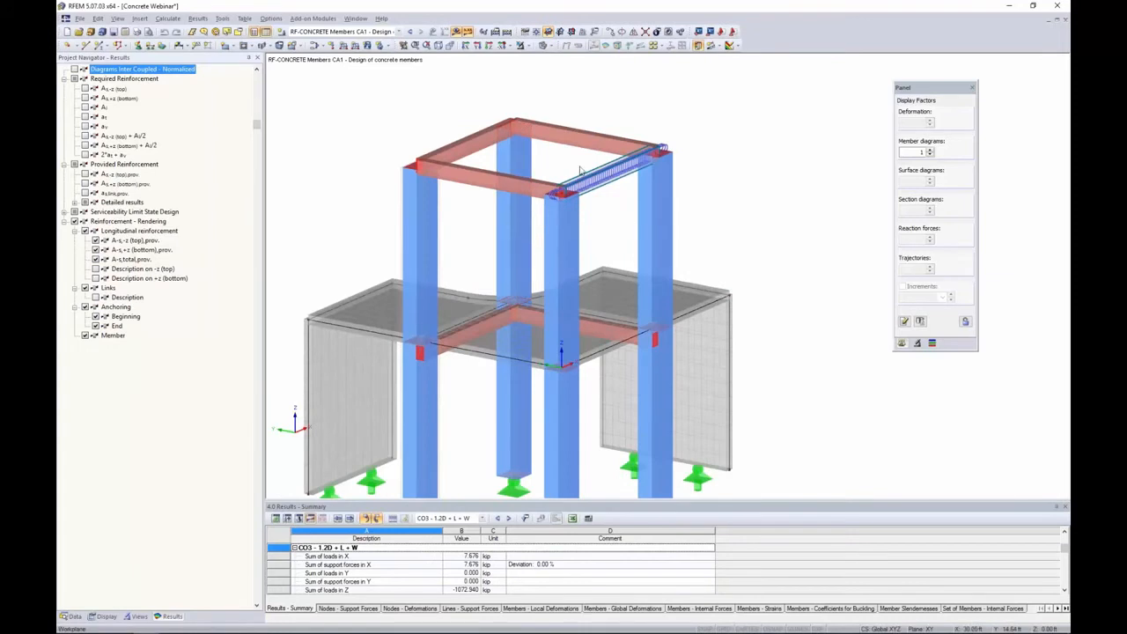
pyautogui.click(69, 617)
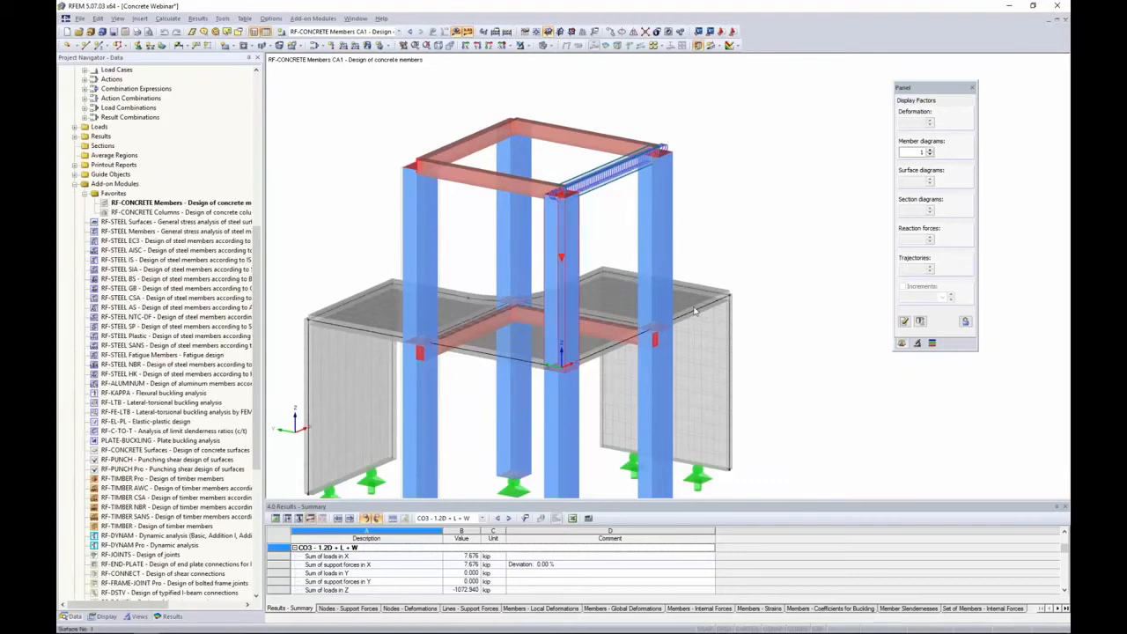
pyautogui.moveTo(764, 279); pyautogui.dragTo(789, 241, button='middle')
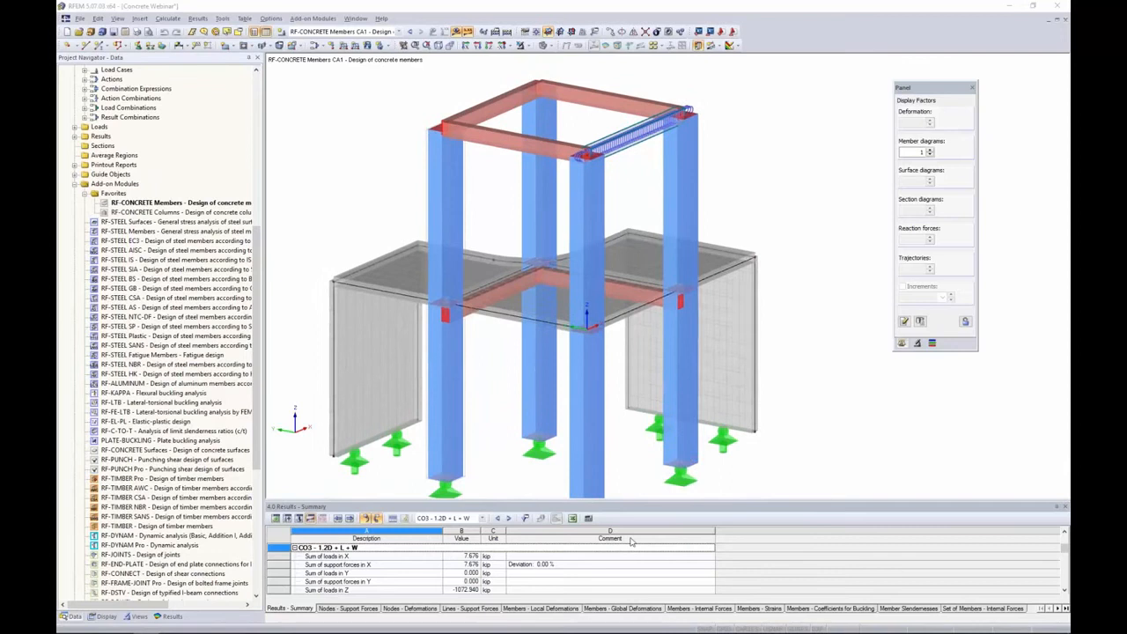
pyautogui.hotkey('alt', 'Tab')
pyautogui.hotkey('alt', 'Tab')
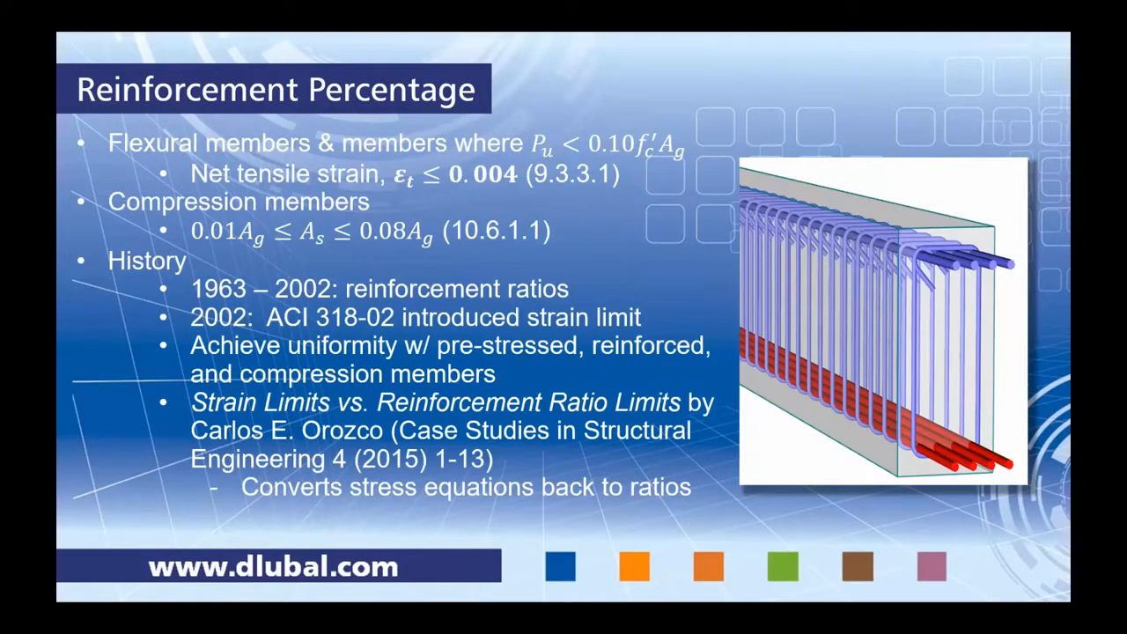
pyautogui.press('Right')
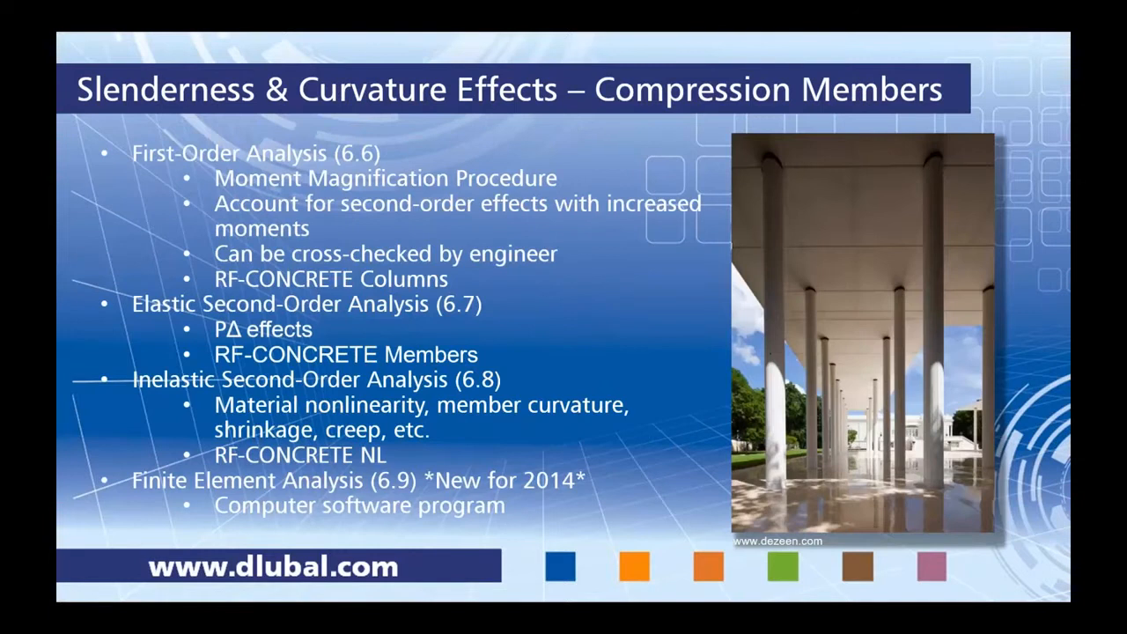
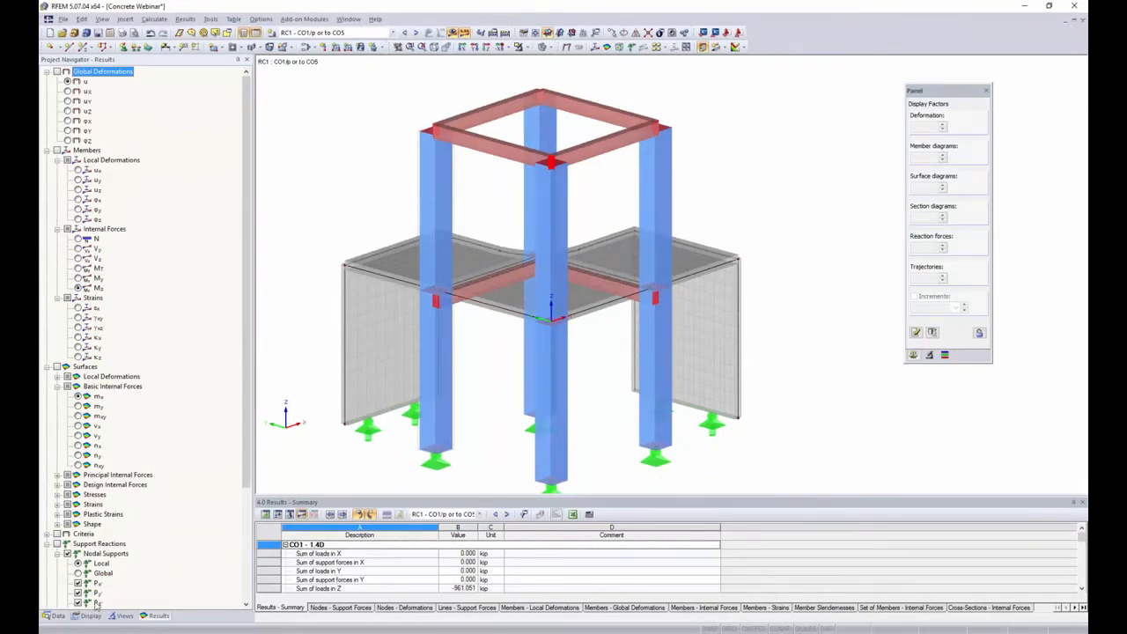
# - Set the method of analysis to geometrically linear for all load combinations CO1 to CO10
pyautogui.click(53, 616)
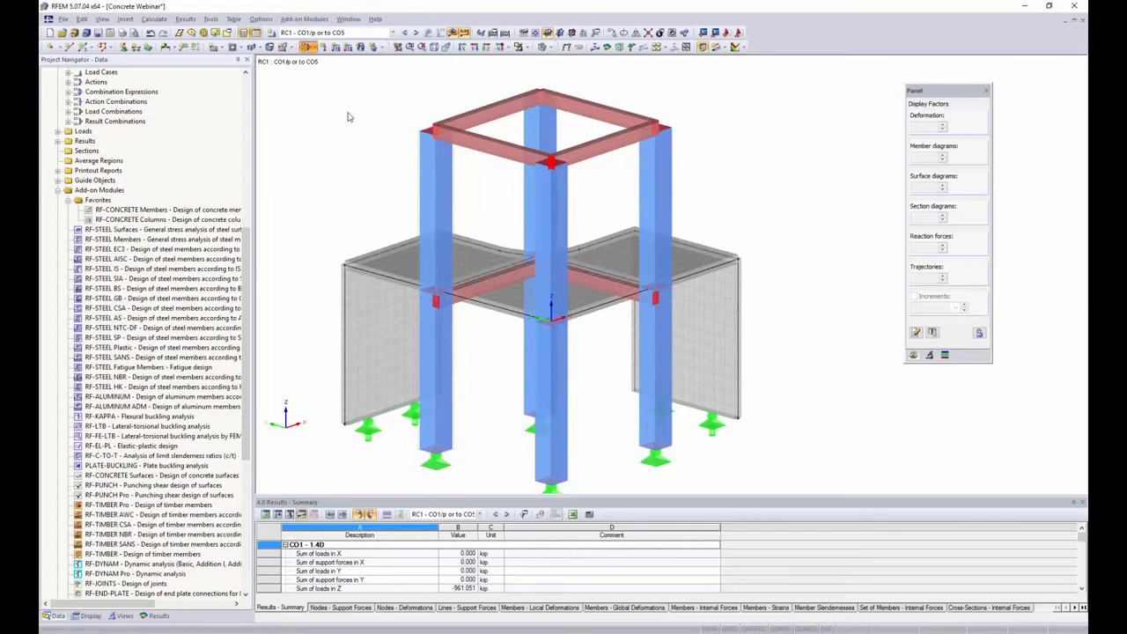
pyautogui.click(309, 47)
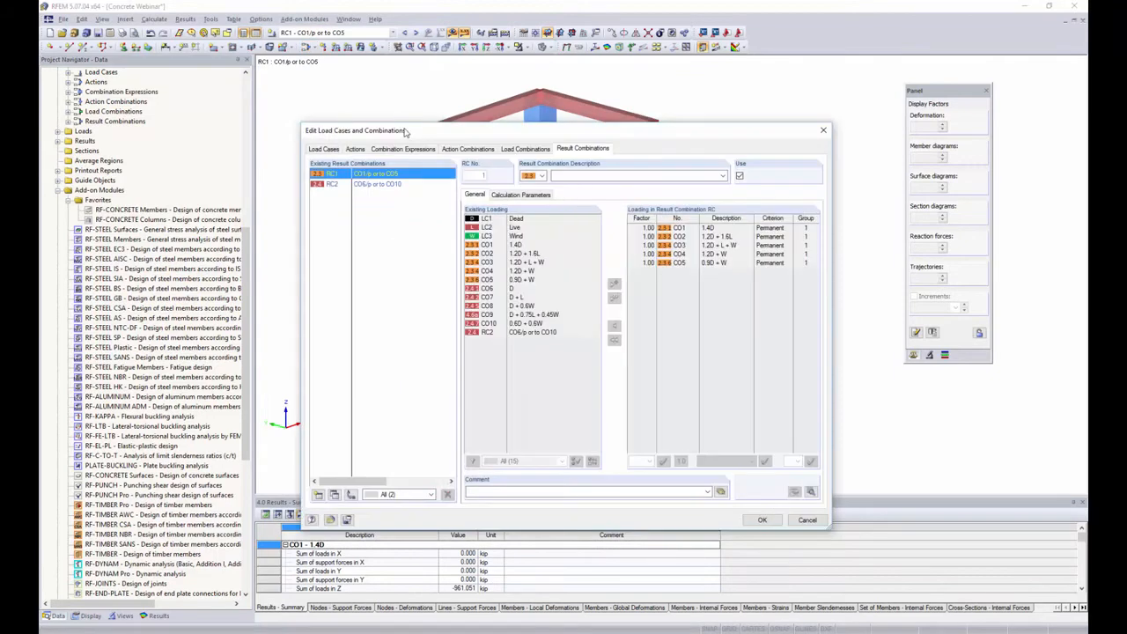
pyautogui.moveTo(409, 135); pyautogui.dragTo(391, 120)
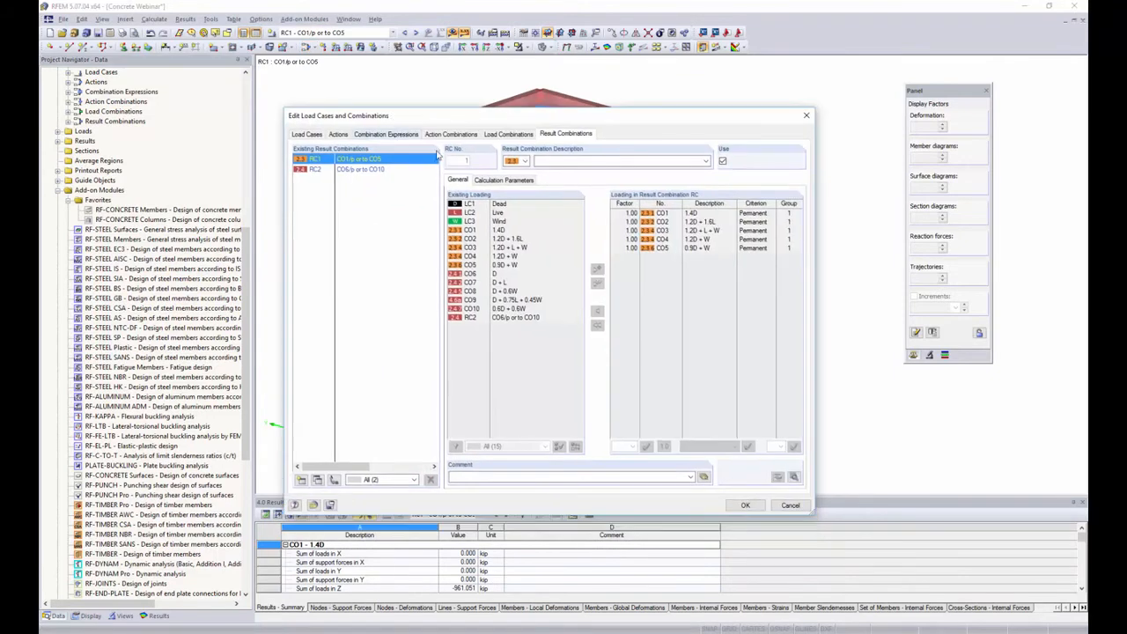
pyautogui.click(506, 134)
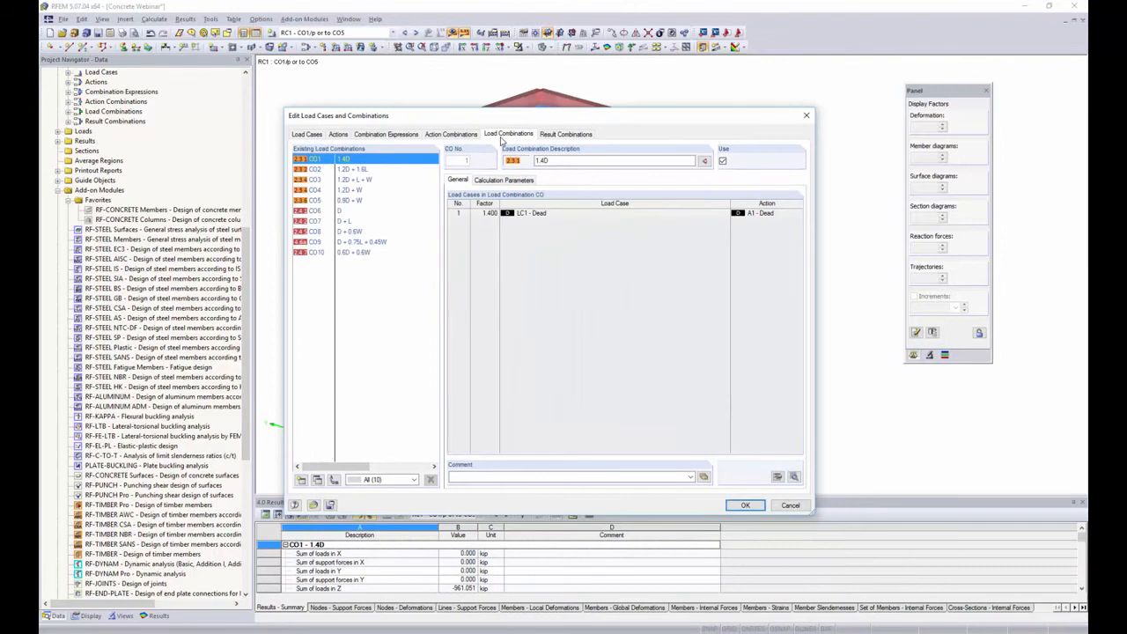
pyautogui.click(491, 181)
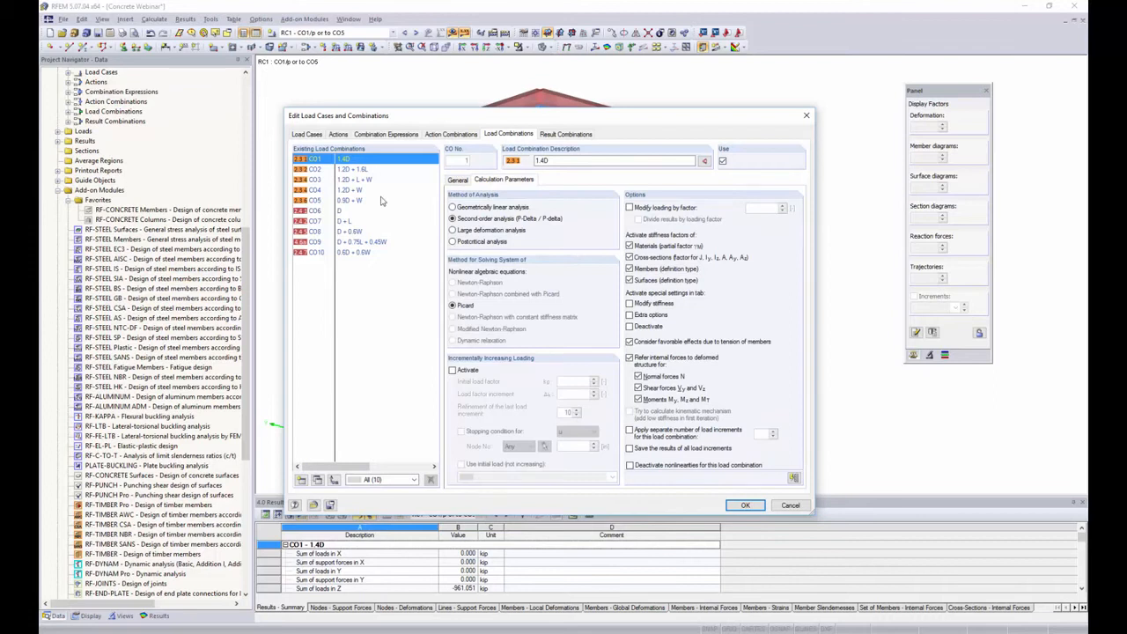
pyautogui.keyDown('shift'); pyautogui.click(368, 253); pyautogui.keyUp('shift')
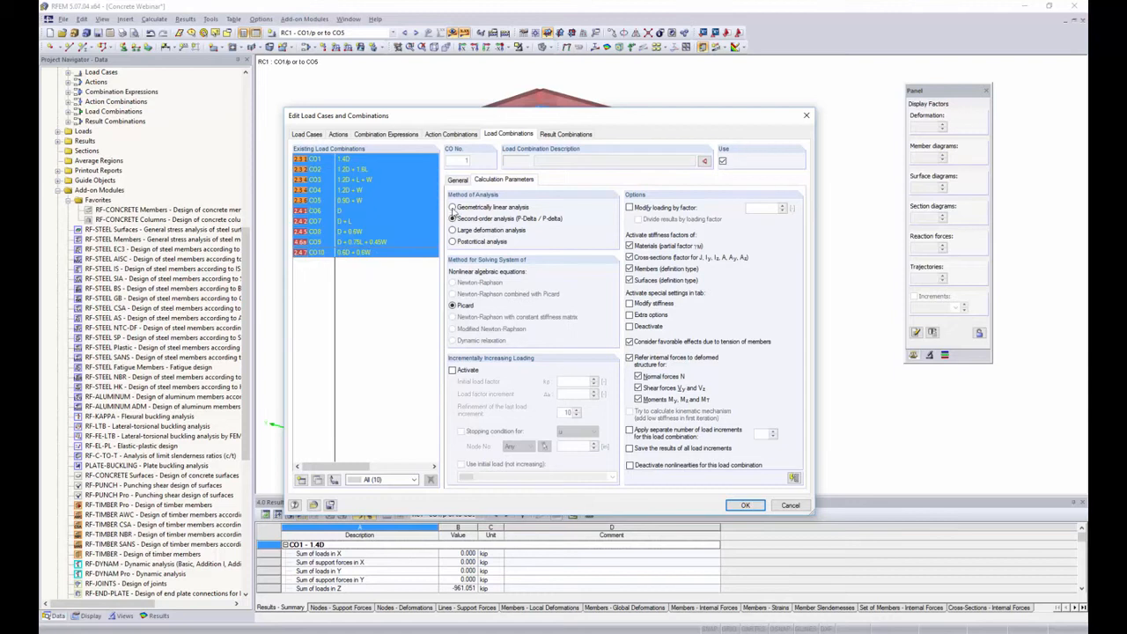
pyautogui.click(468, 209)
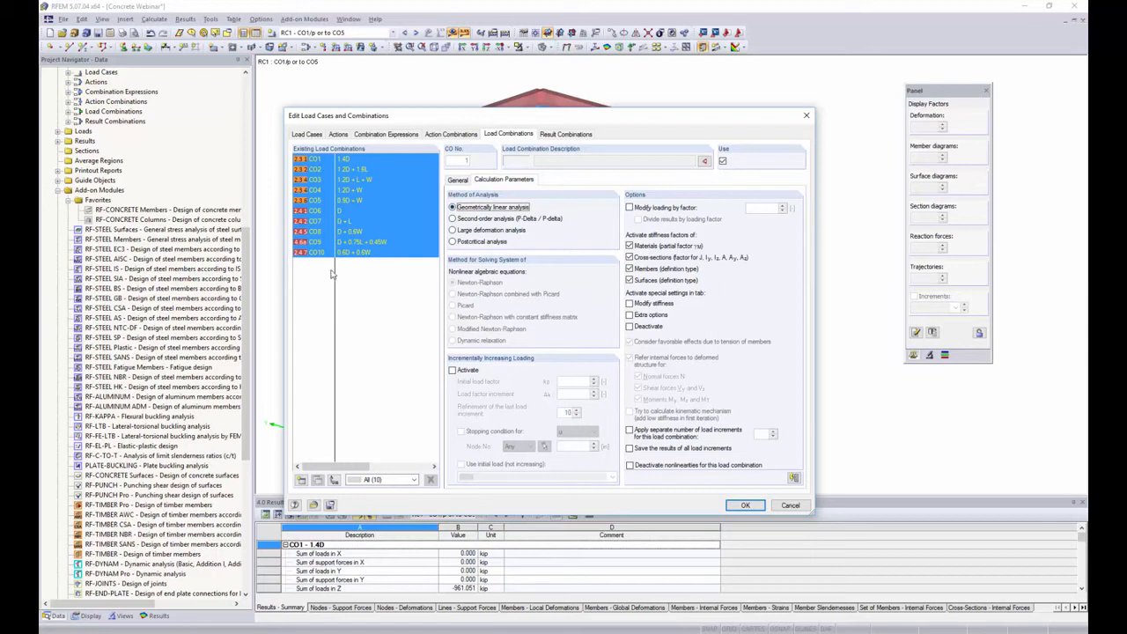
pyautogui.click(378, 241)
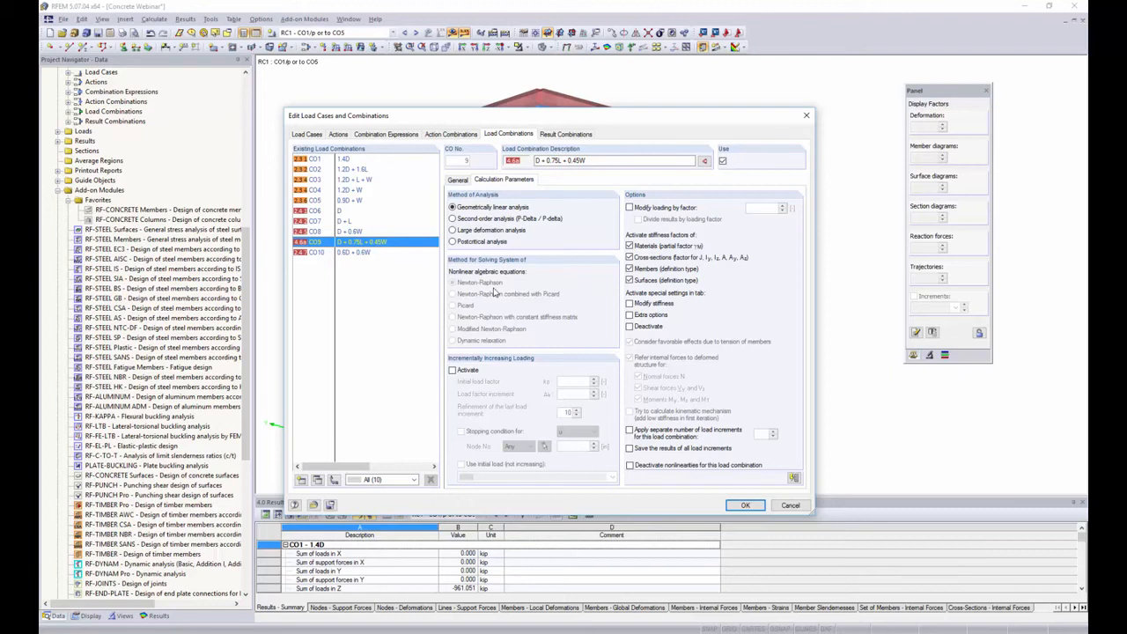
pyautogui.click(746, 505)
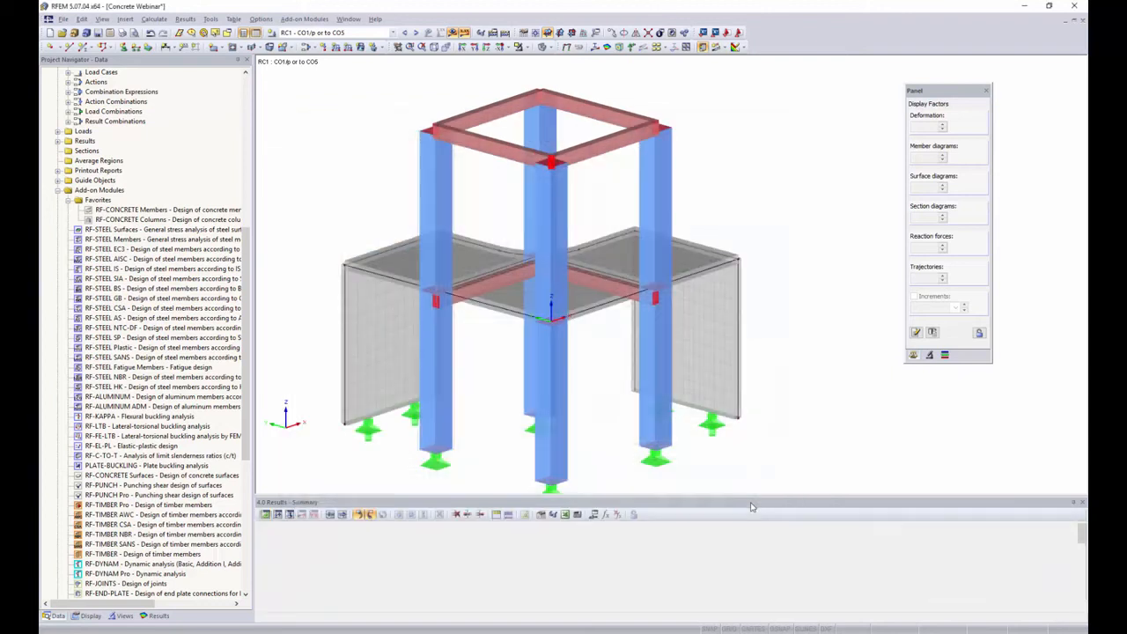
# - Open the RF-CONCRETE Columns module, close it again, and display the model as wireframe
pyautogui.doubleClick(217, 221)
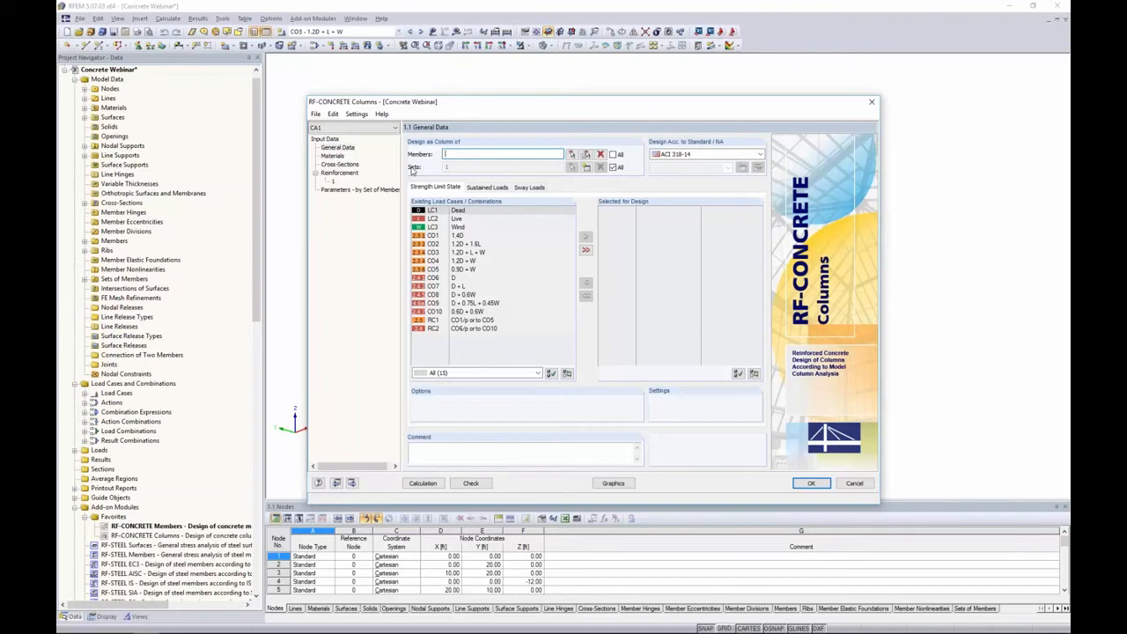
pyautogui.click(811, 482)
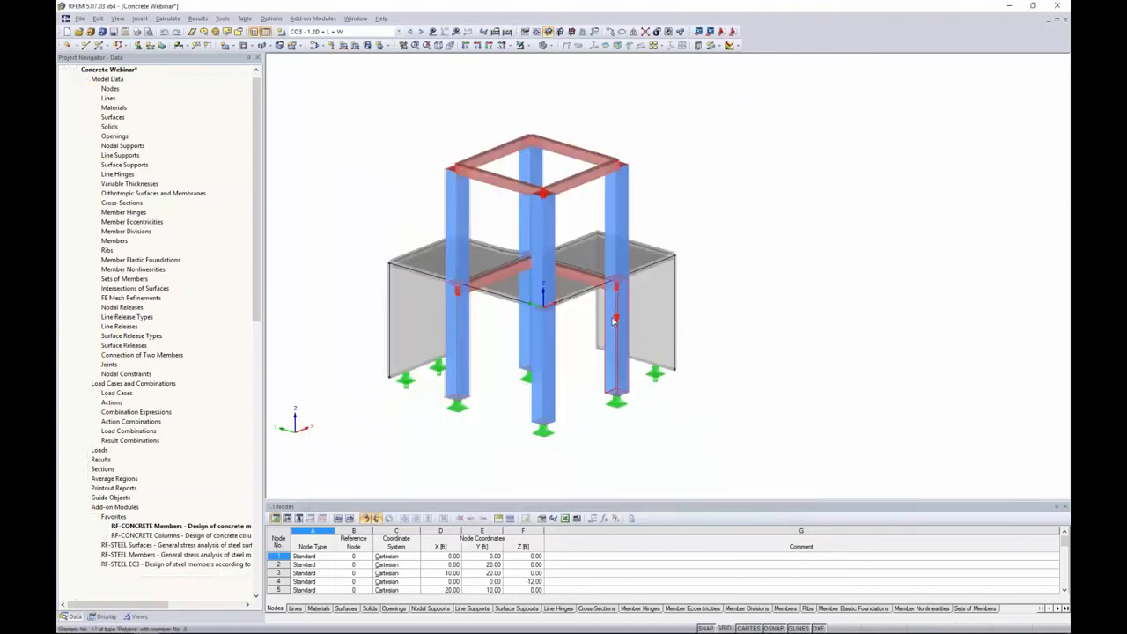
pyautogui.click(543, 45)
pyautogui.click(572, 58)
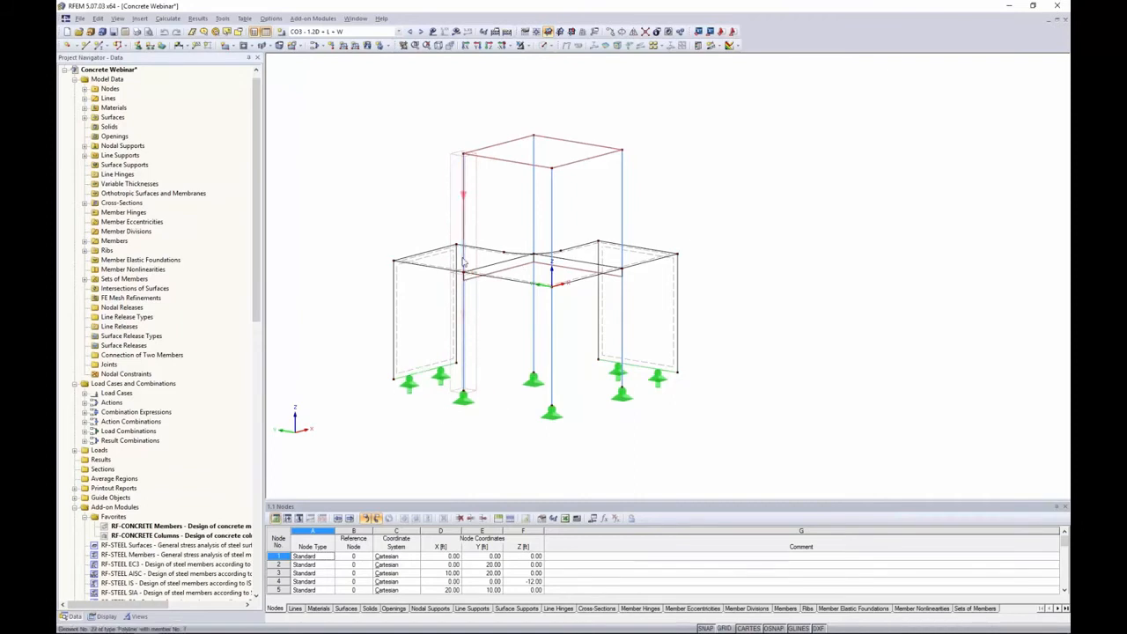
# - Review the settings for combining the stacked column members 1 and 7 into a continuous set of members, without creating the set
pyautogui.moveTo(494, 235); pyautogui.dragTo(453, 240, button='middle')
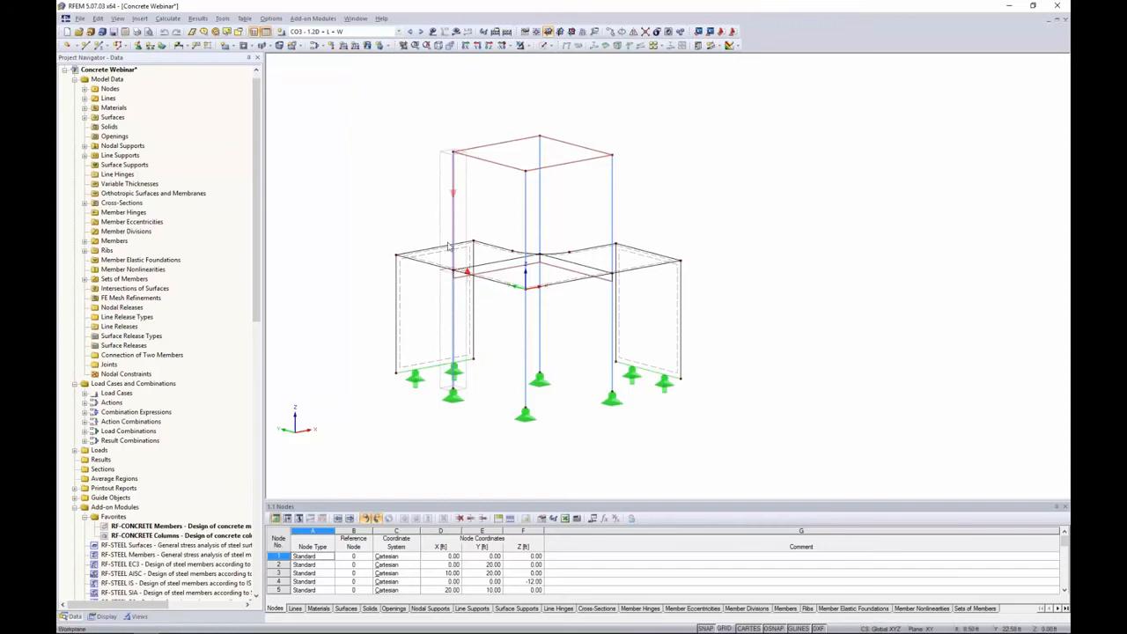
pyautogui.rightClick(455, 301)
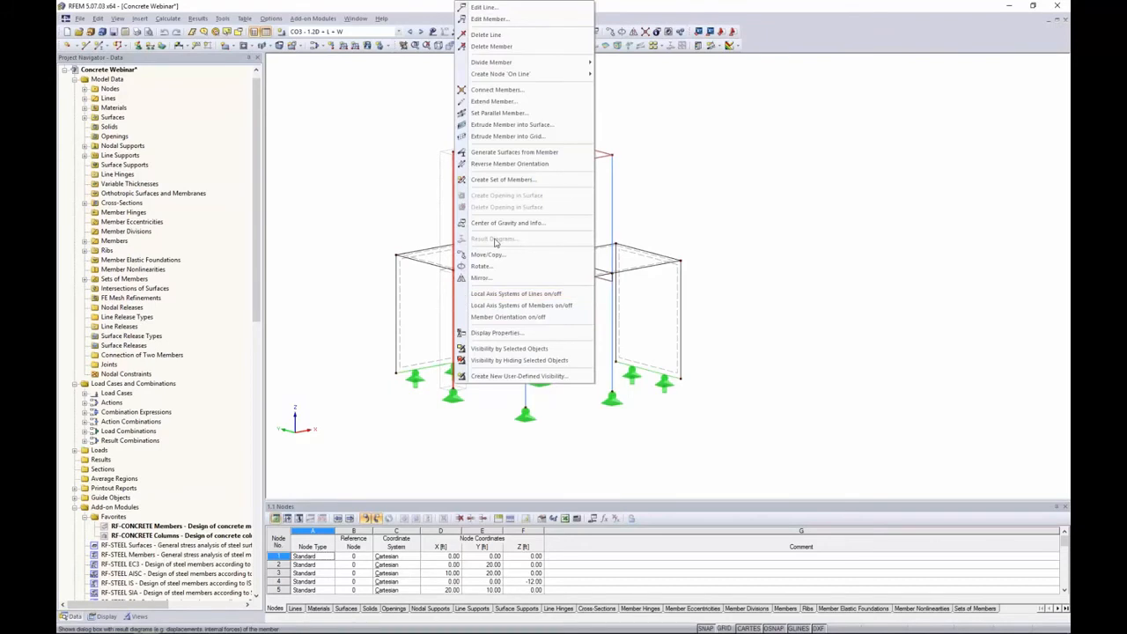
pyautogui.click(499, 180)
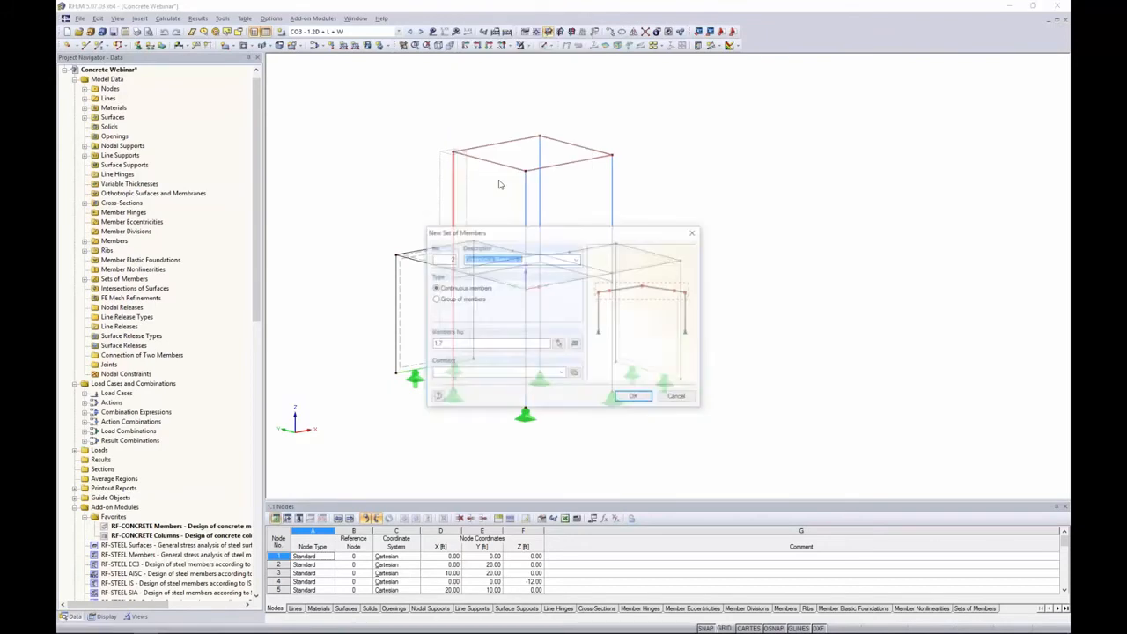
pyautogui.click(692, 398)
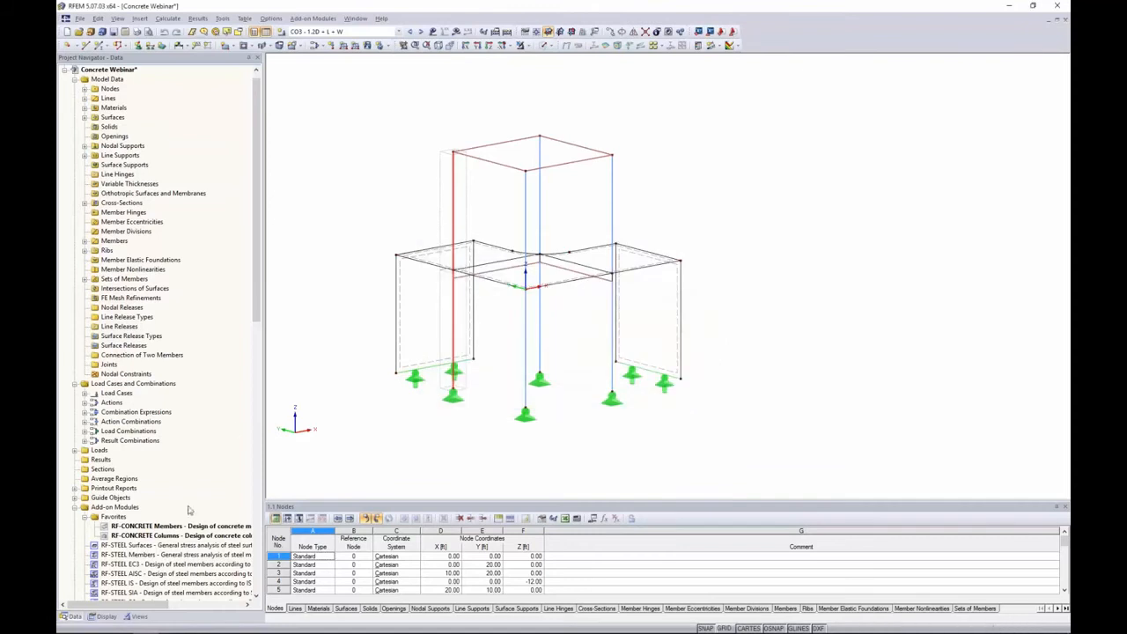
# - Open the RF-CONCRETE Columns module and turn off designing all sets, keeping member set 1 for design
pyautogui.doubleClick(183, 537)
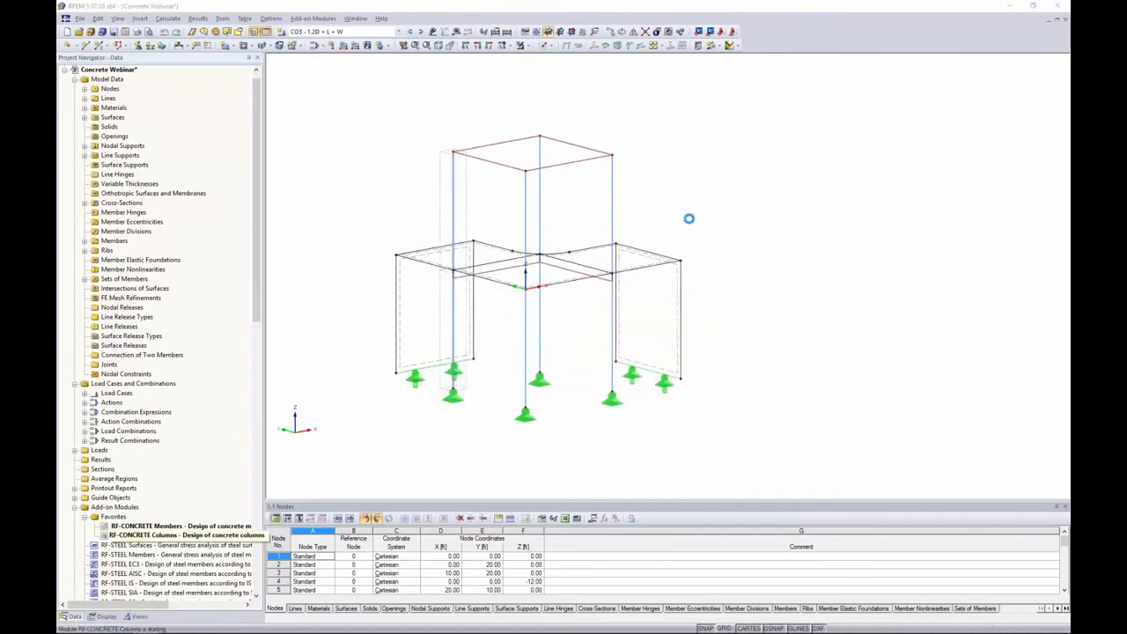
pyautogui.moveTo(532, 119); pyautogui.dragTo(617, 110)
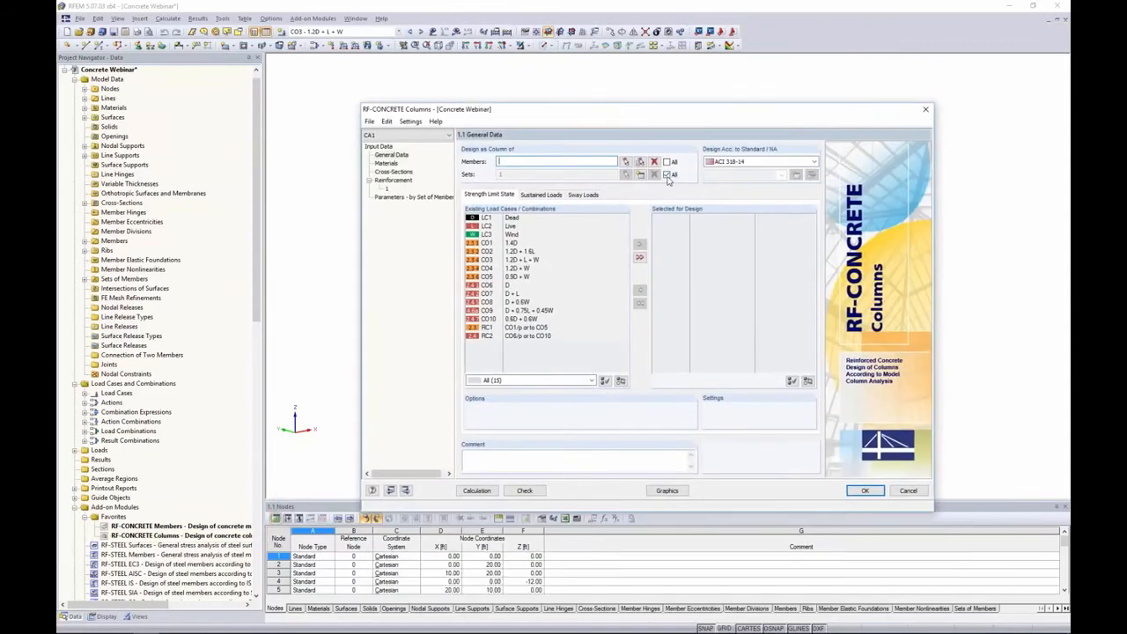
pyautogui.click(666, 174)
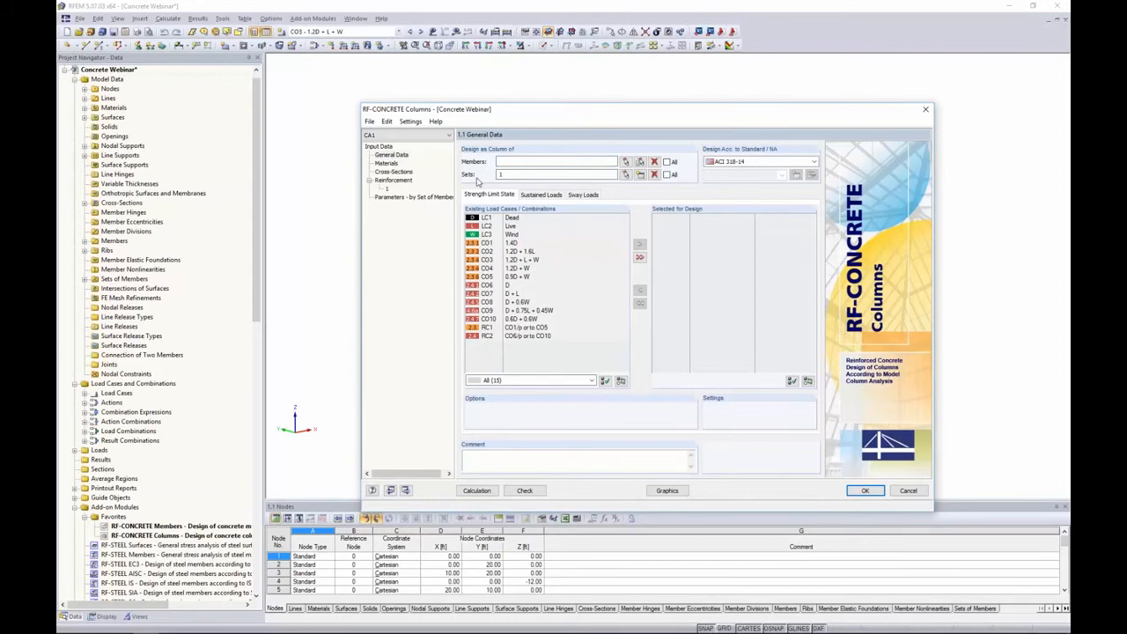
pyautogui.moveTo(501, 113)
pyautogui.mouseDown()
pyautogui.moveTo(780, 152)
pyautogui.moveTo(515, 119)
pyautogui.mouseUp()
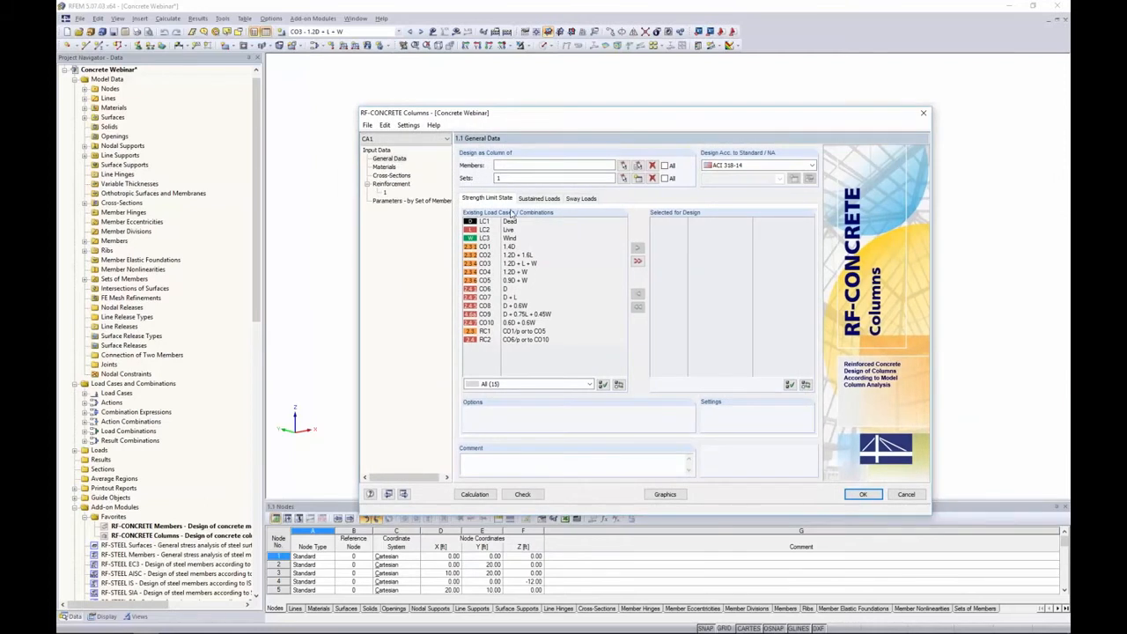
# - Add load combinations CO1 to CO5 to the strength limit state design
pyautogui.click(511, 248)
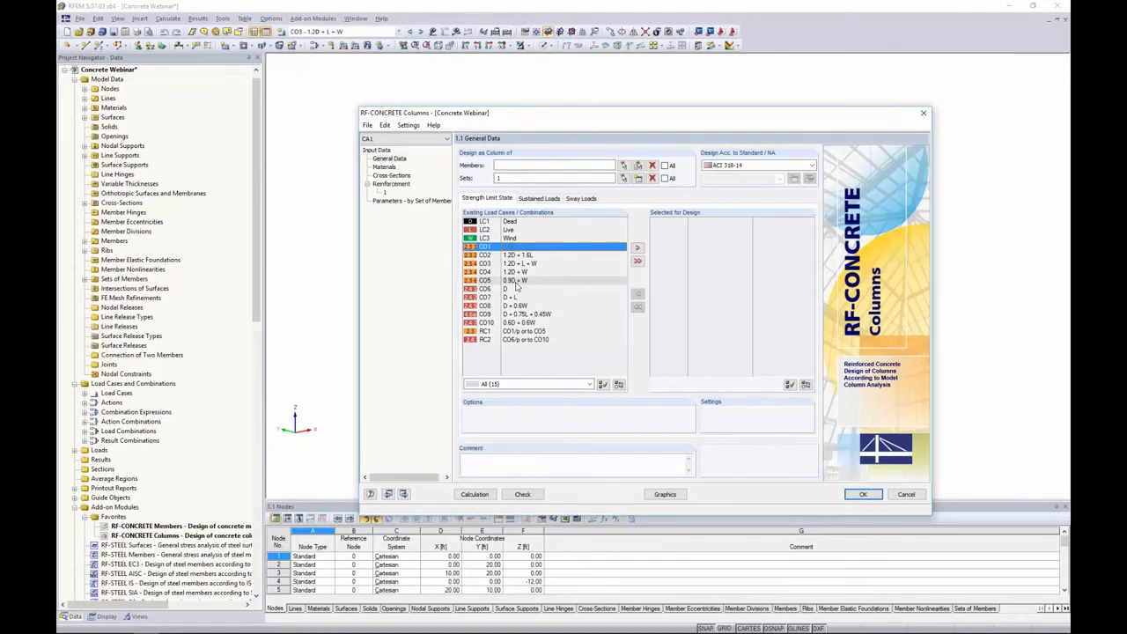
pyautogui.keyDown('shift'); pyautogui.click(516, 280); pyautogui.keyUp('shift')
pyautogui.click(637, 248)
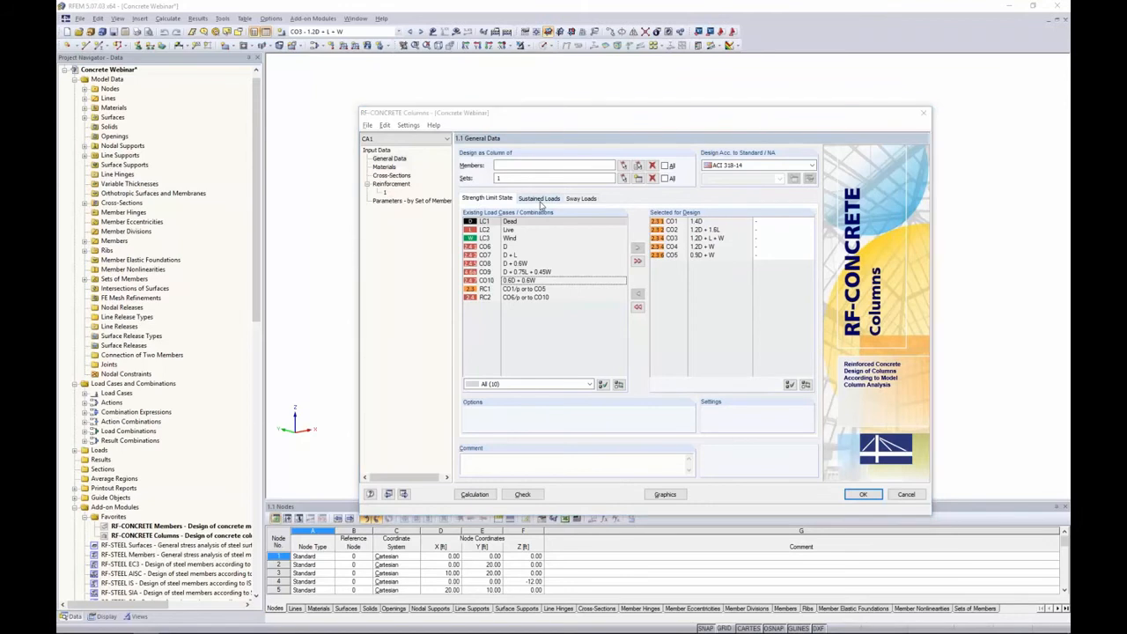
# - Switch to the PowerPoint presentation, start the slide show, and view the slide on RF-CONCRETE Column loads
pyautogui.hotkey('alt', 'Tab')
pyautogui.click(775, 346)
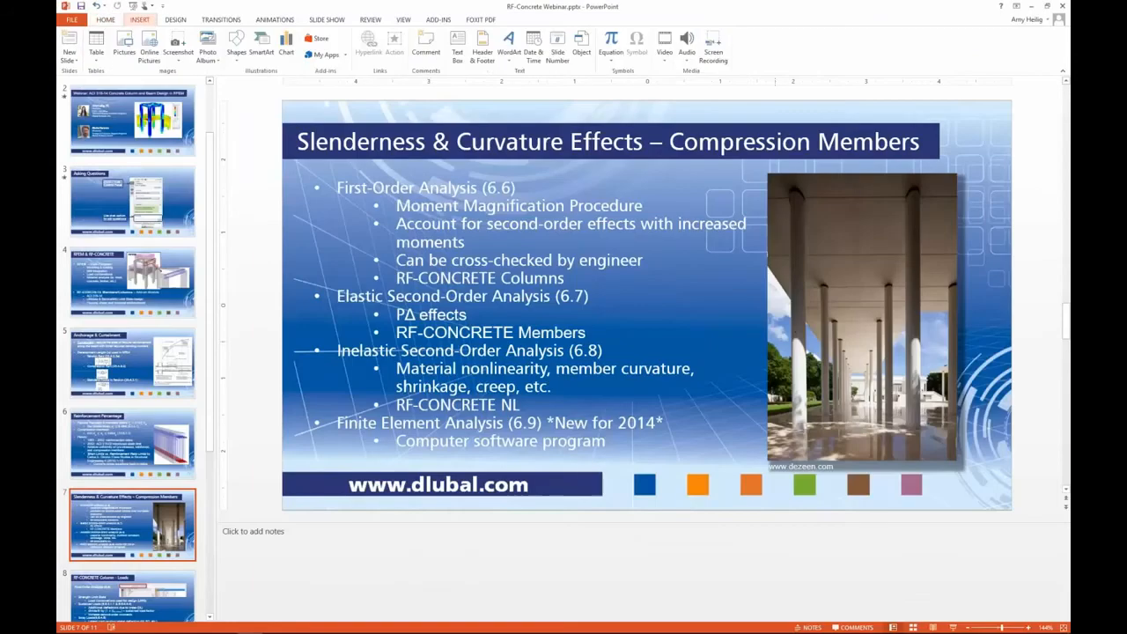
pyautogui.click(953, 628)
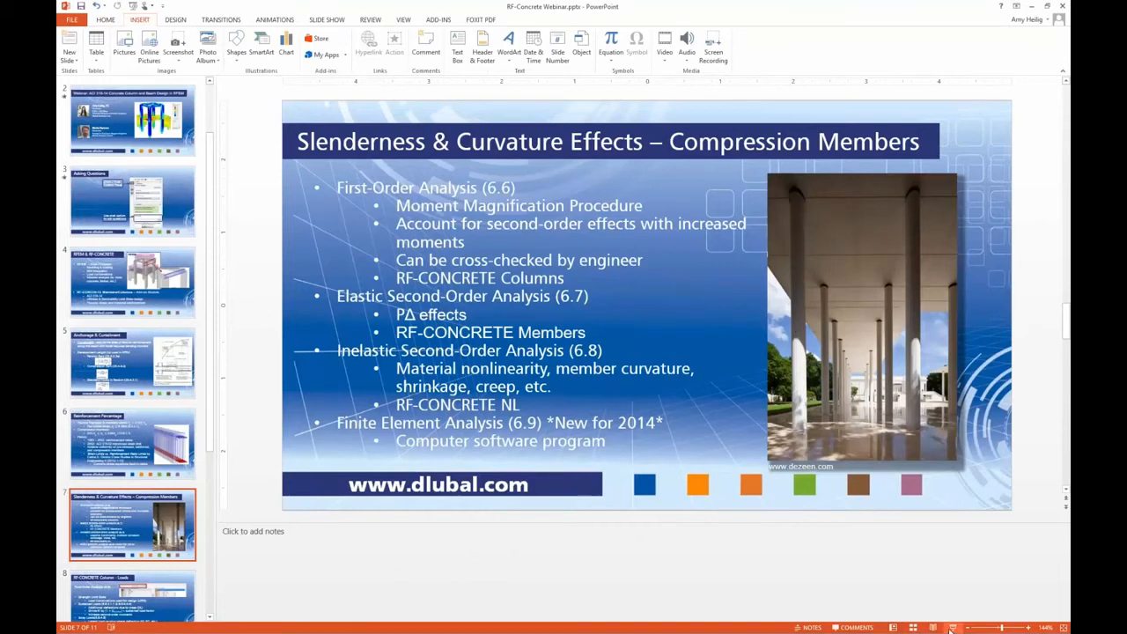
pyautogui.press('Right')
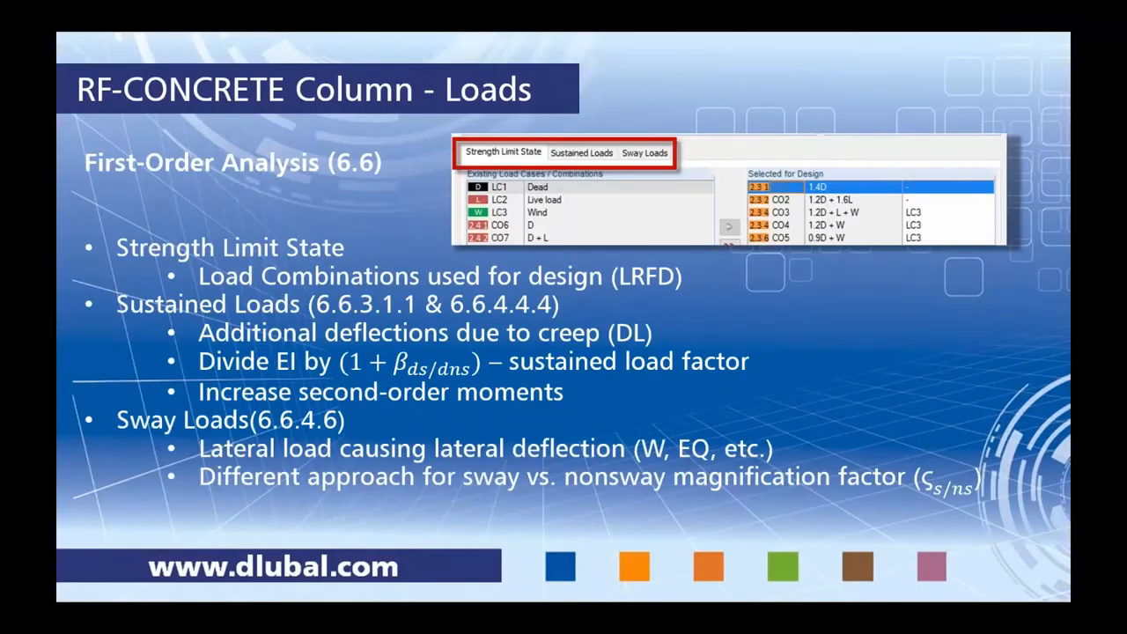
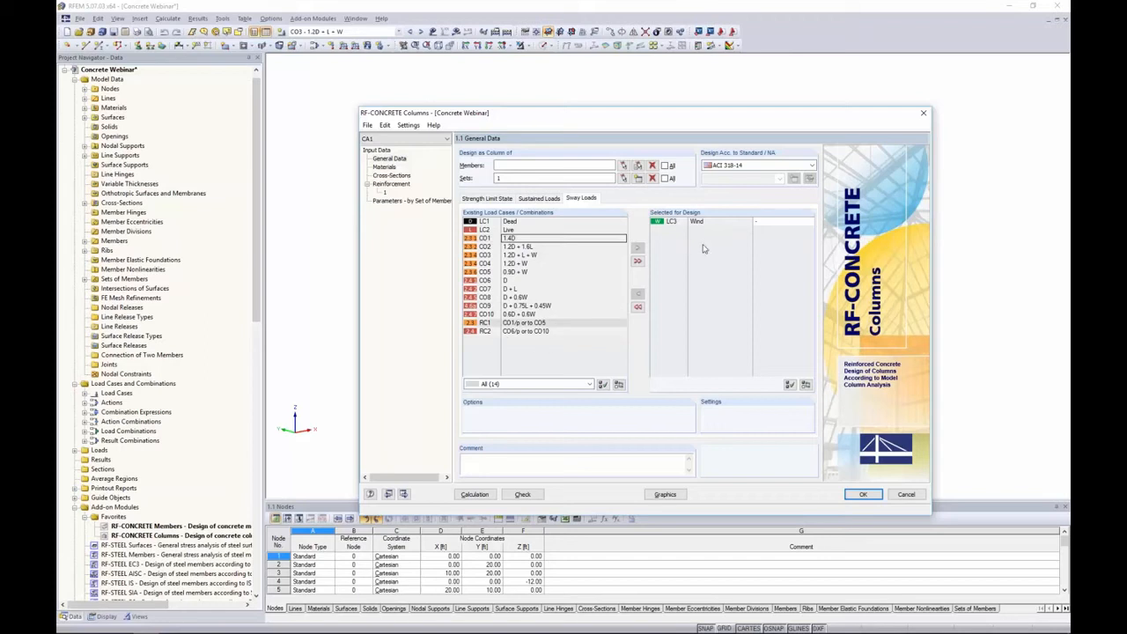
# - Assign LC3 as the sway load for strength combinations CO3, CO4 and CO5 in the column design
pyautogui.click(488, 199)
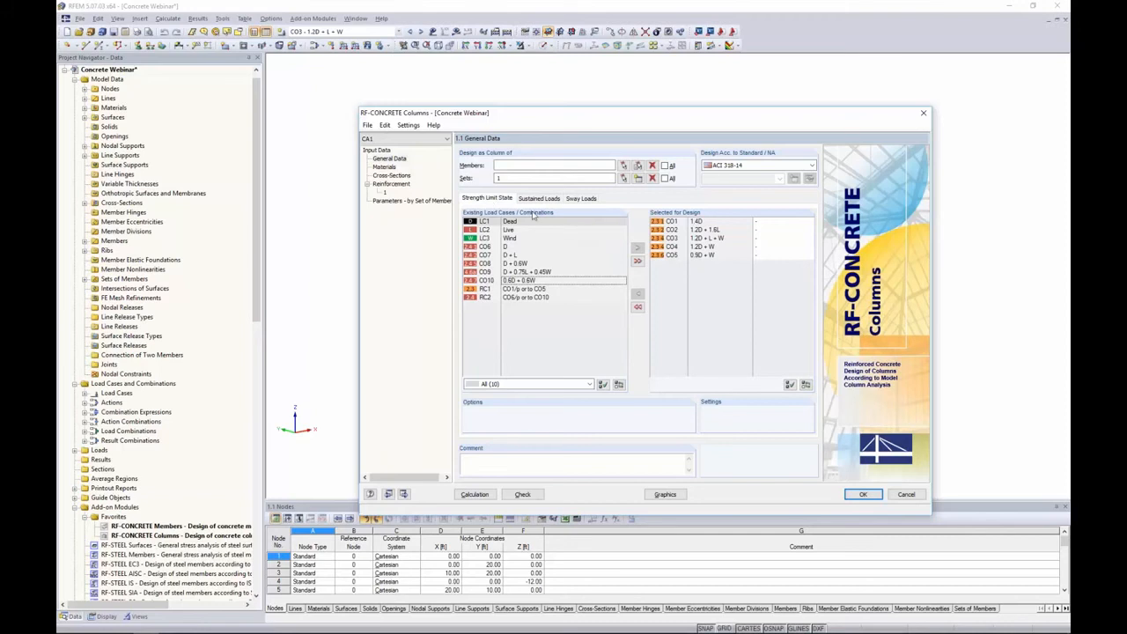
pyautogui.click(760, 239)
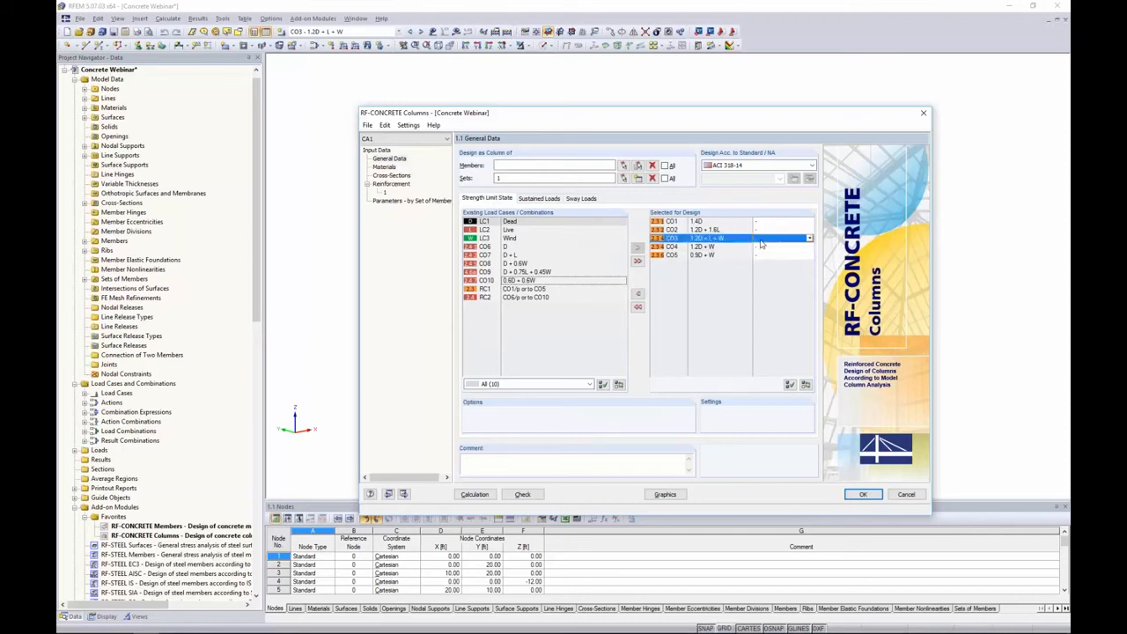
pyautogui.click(809, 238)
pyautogui.click(801, 255)
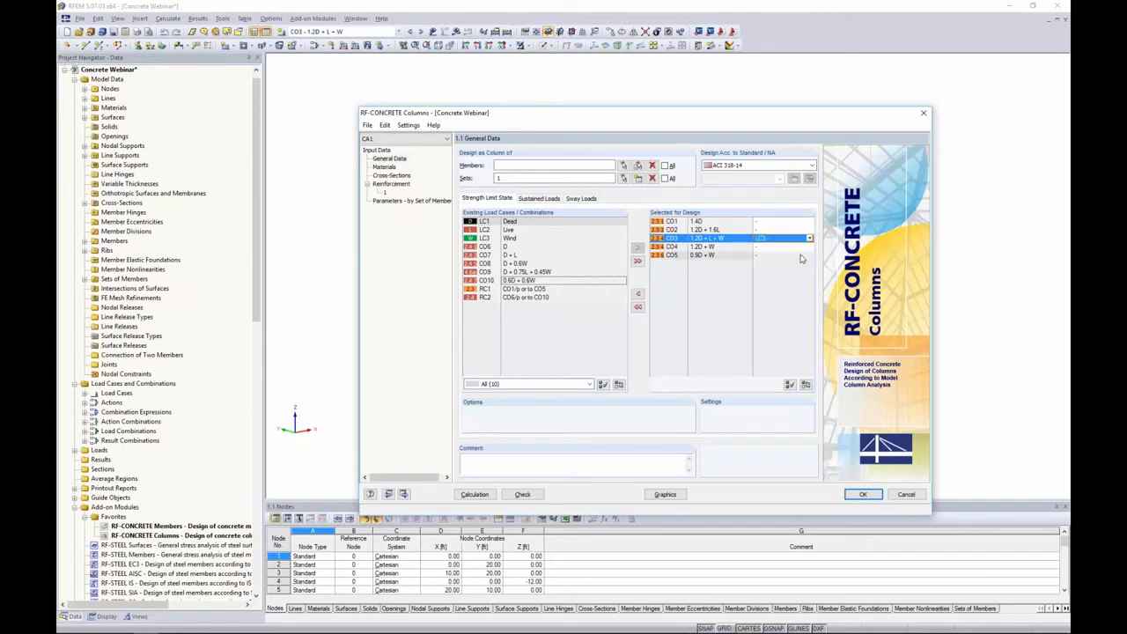
pyautogui.click(797, 247)
pyautogui.click(809, 247)
pyautogui.click(803, 262)
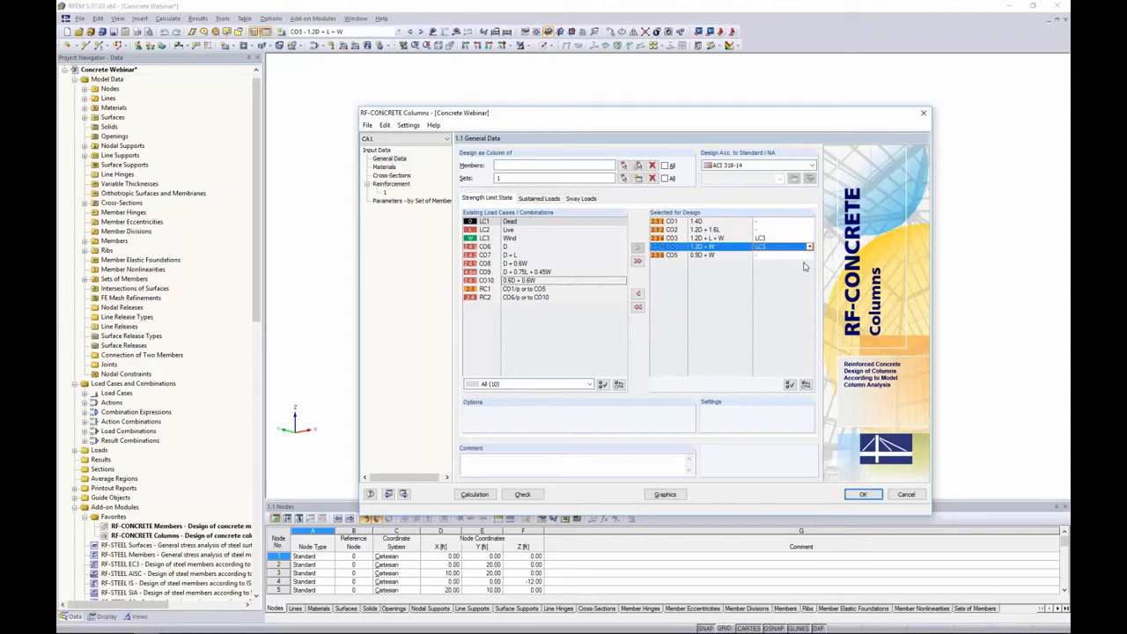
pyautogui.click(797, 255)
pyautogui.click(809, 254)
pyautogui.click(807, 271)
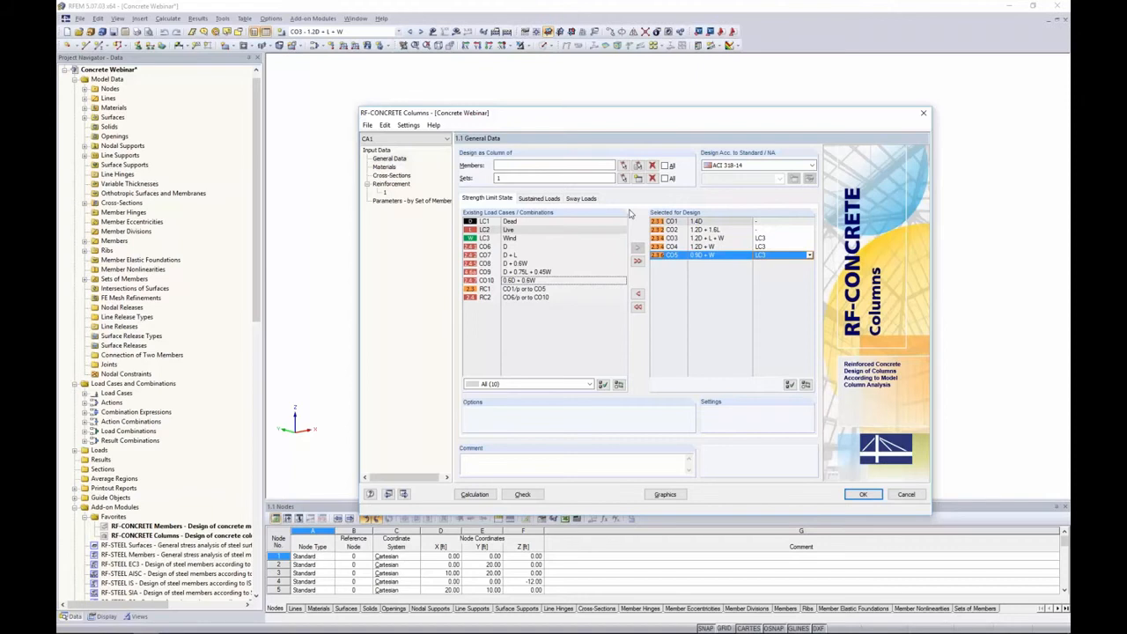
# - Review the material properties and the cross-section used for the column design
pyautogui.click(387, 167)
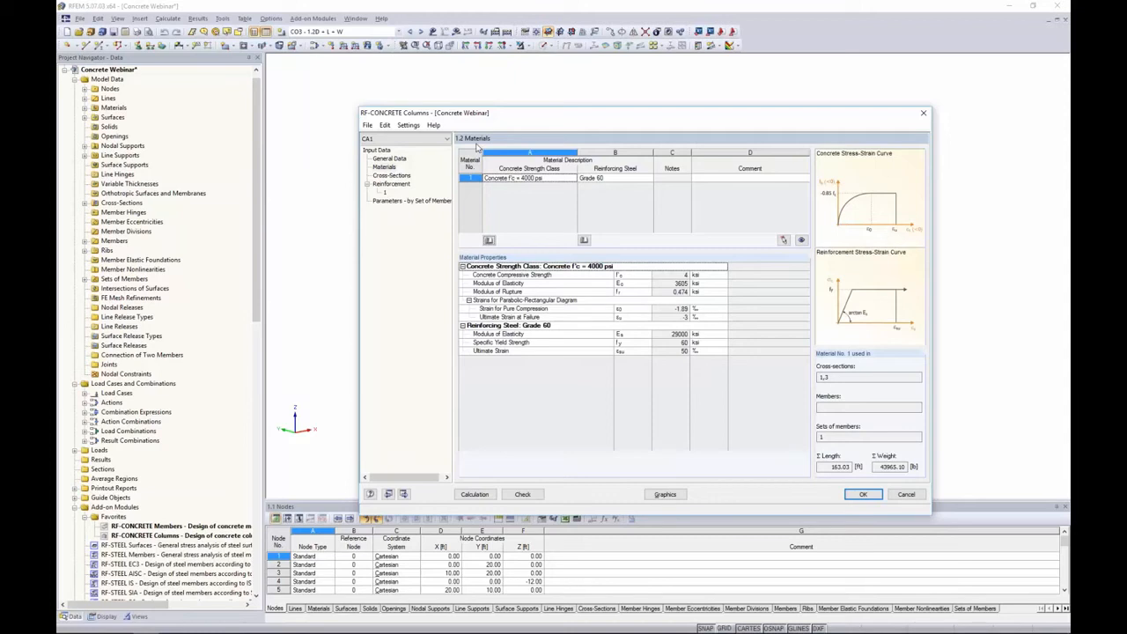
pyautogui.click(398, 177)
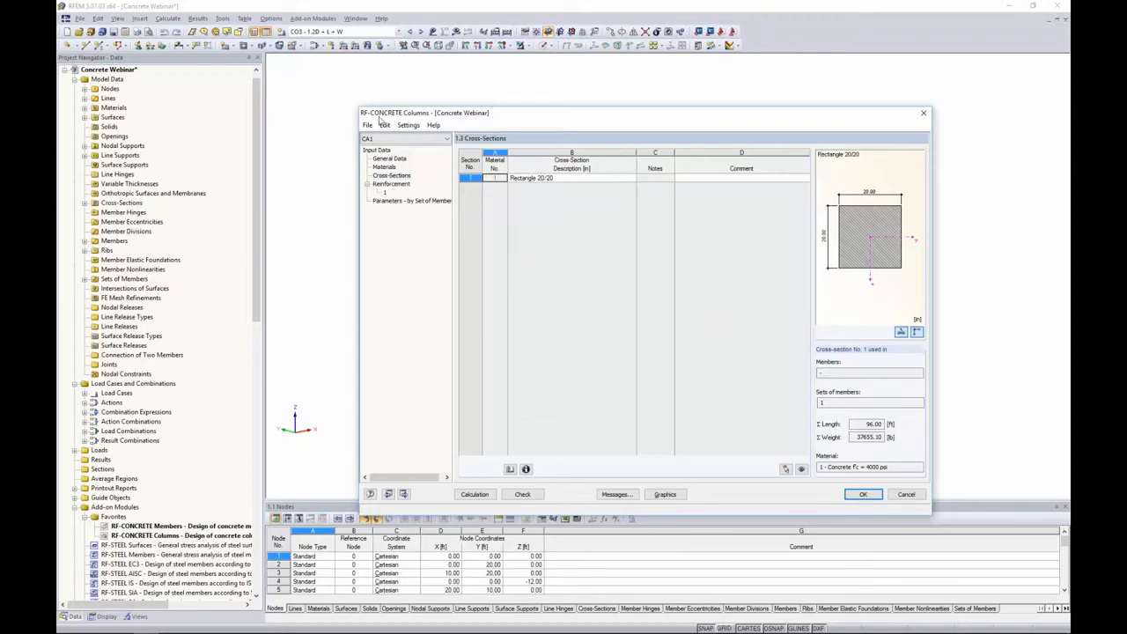
# - Set the possible longitudinal bars to #4, #5 and #6 with a uniformly surrounding reinforcement layout
pyautogui.click(399, 185)
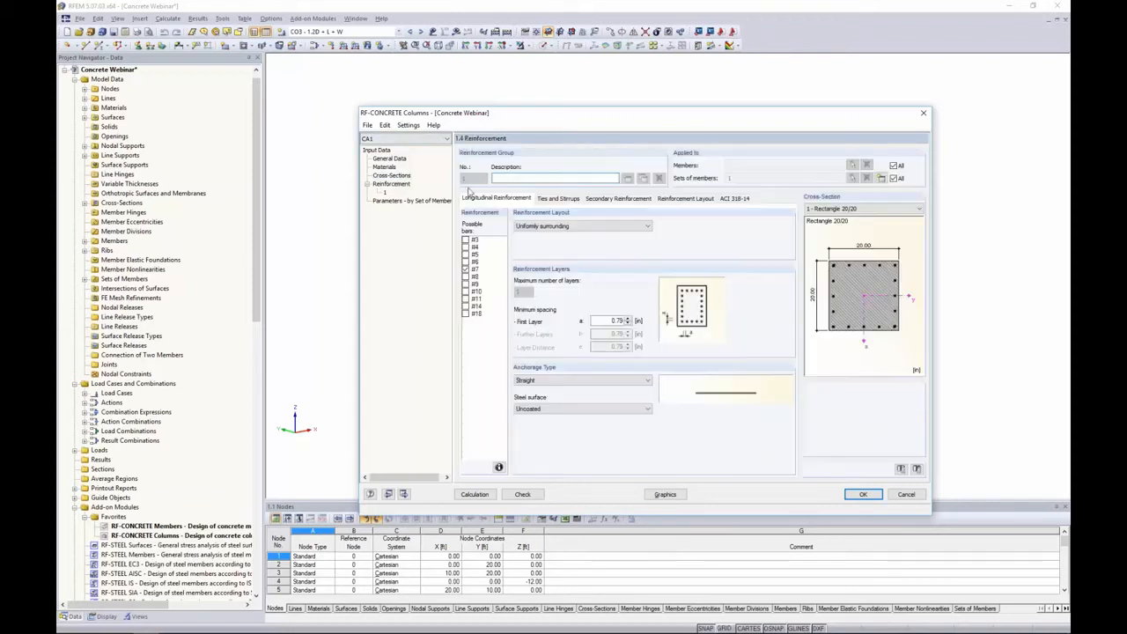
pyautogui.click(466, 247)
pyautogui.click(466, 254)
pyautogui.click(465, 262)
pyautogui.click(556, 227)
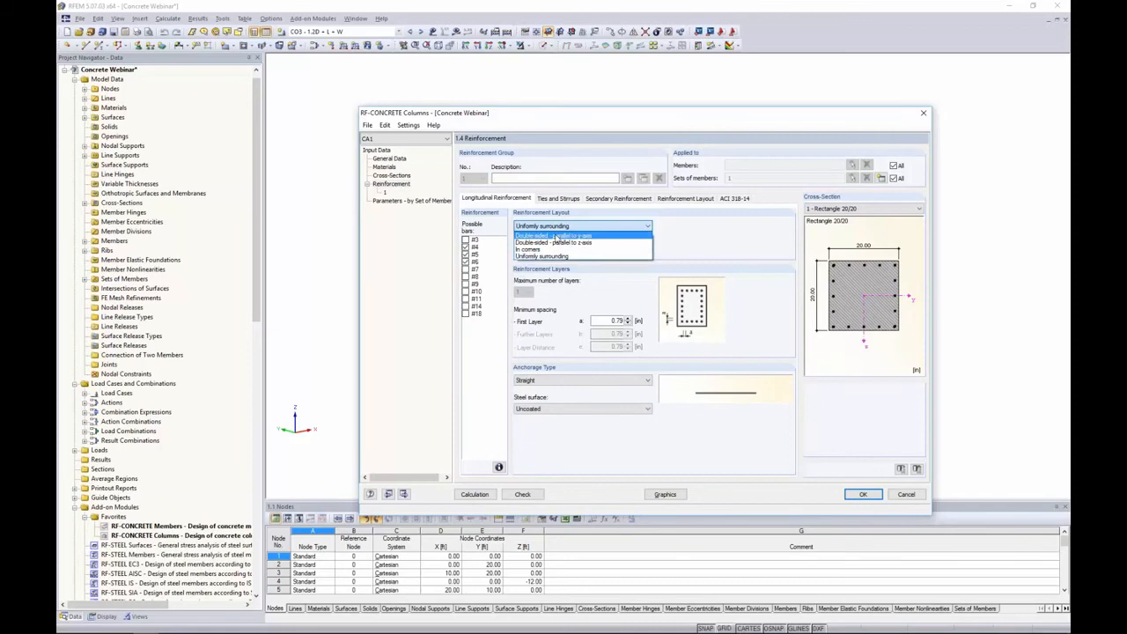
pyautogui.click(559, 255)
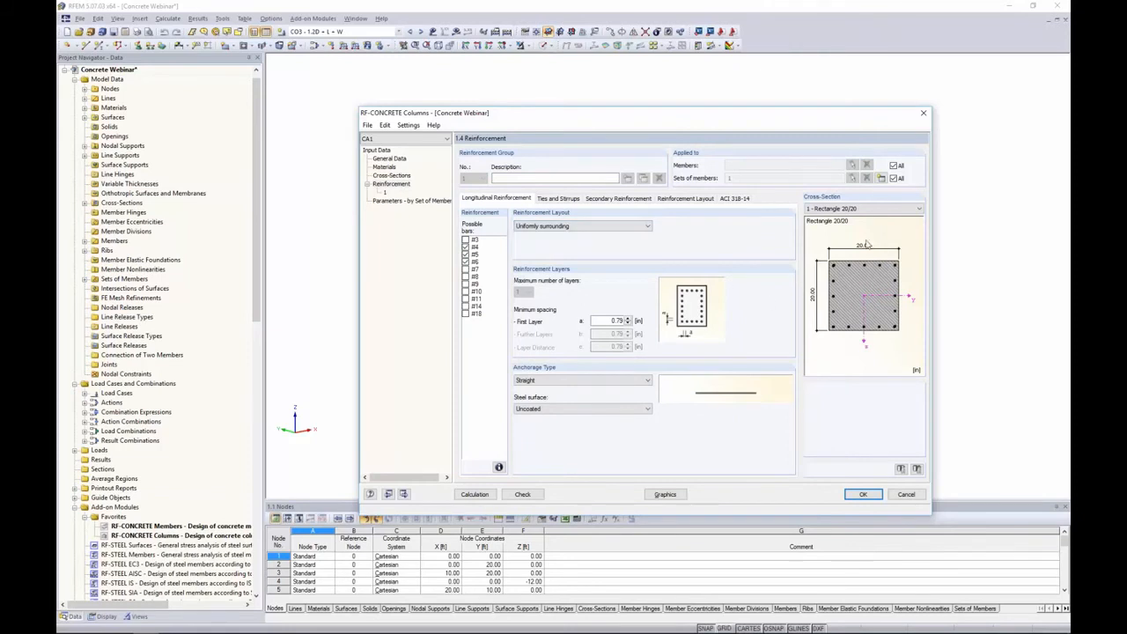
# - Choose straight anchorage for the longitudinal bars and keep the steel surface uncoated
pyautogui.click(568, 380)
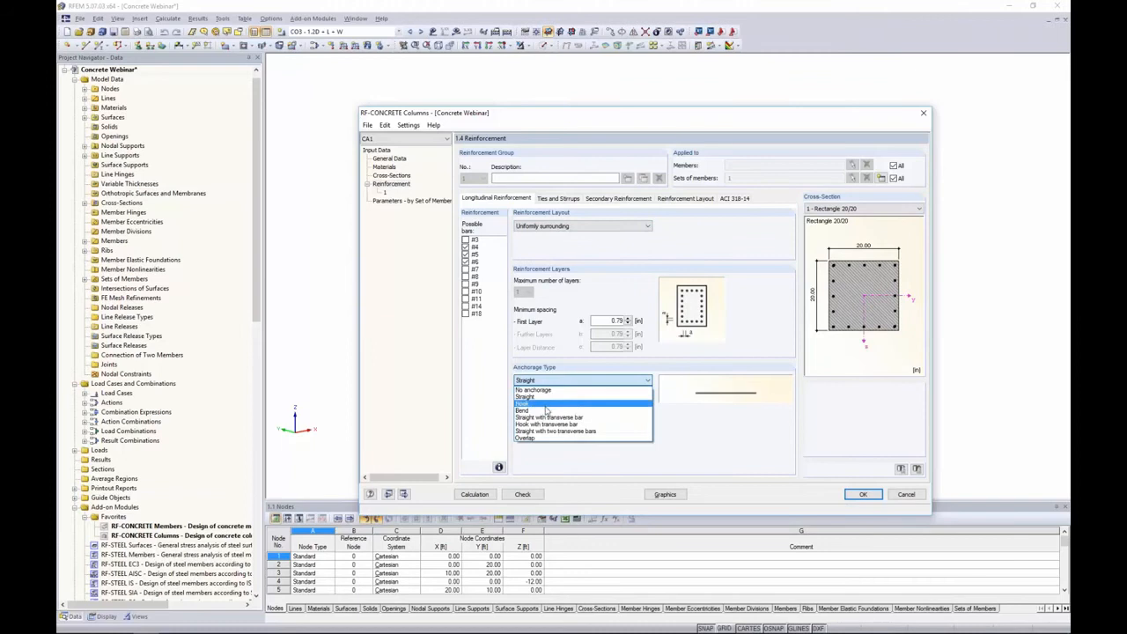
pyautogui.click(555, 396)
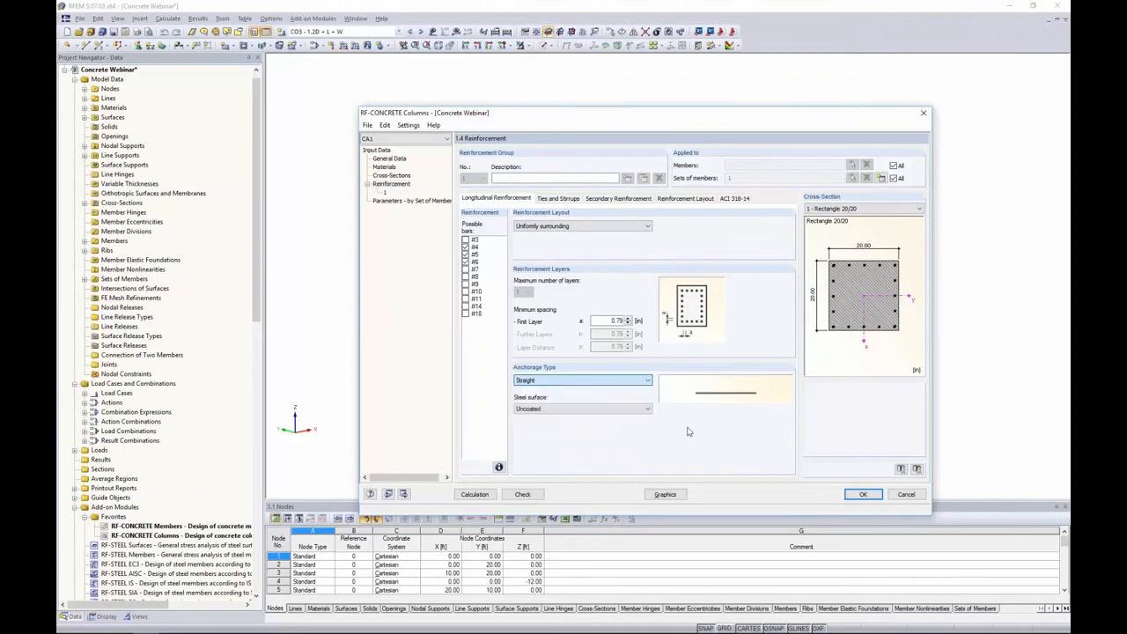
pyautogui.click(556, 409)
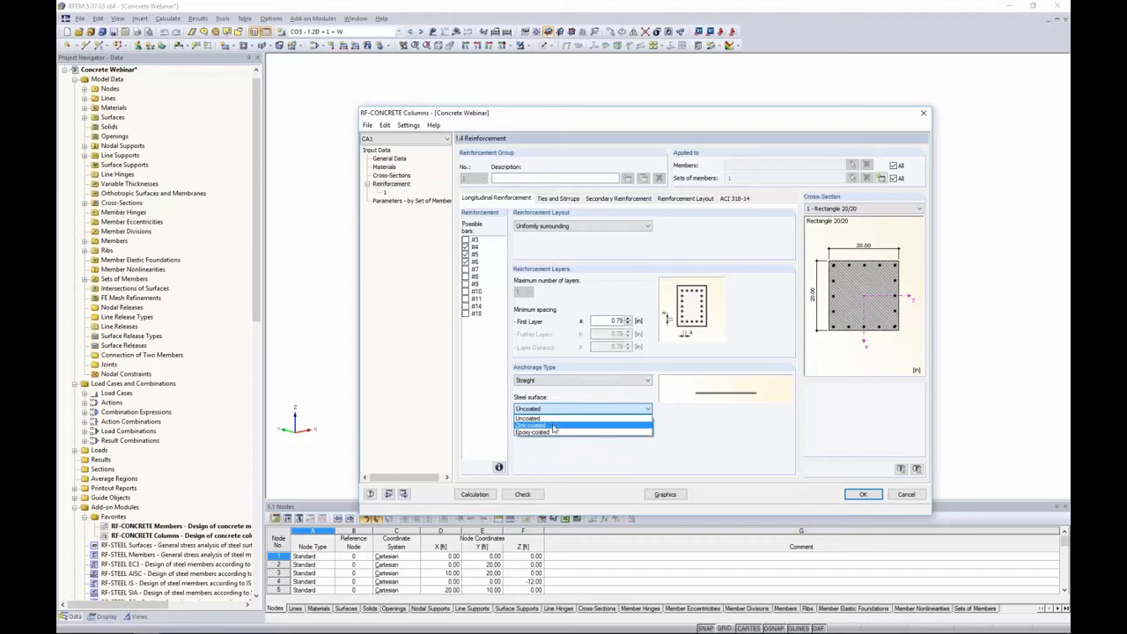
pyautogui.click(561, 451)
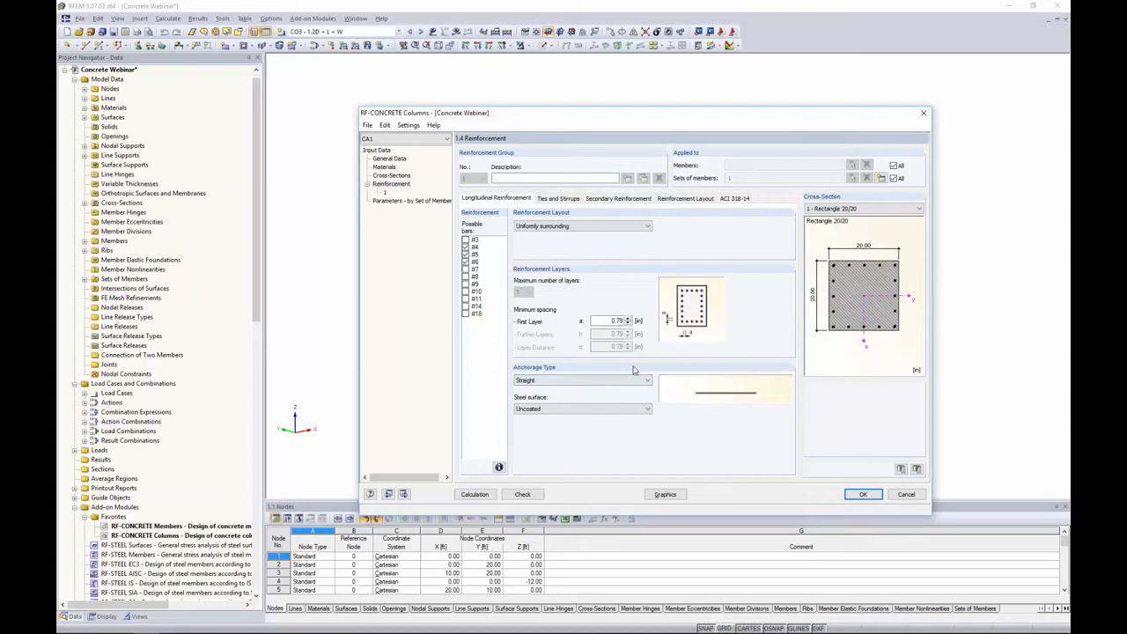
# - Allow #3 and #4 bars for ties and stirrups, and set the secondary reinforcement's maximum distance to not considered
pyautogui.click(558, 199)
pyautogui.click(466, 239)
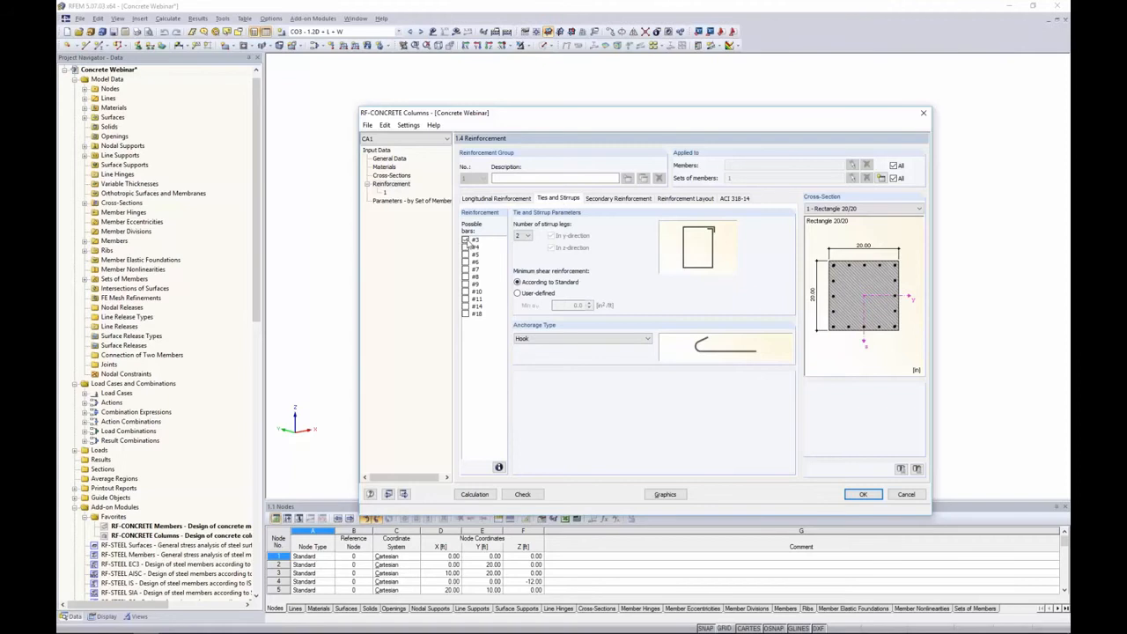
pyautogui.click(465, 247)
pyautogui.click(598, 201)
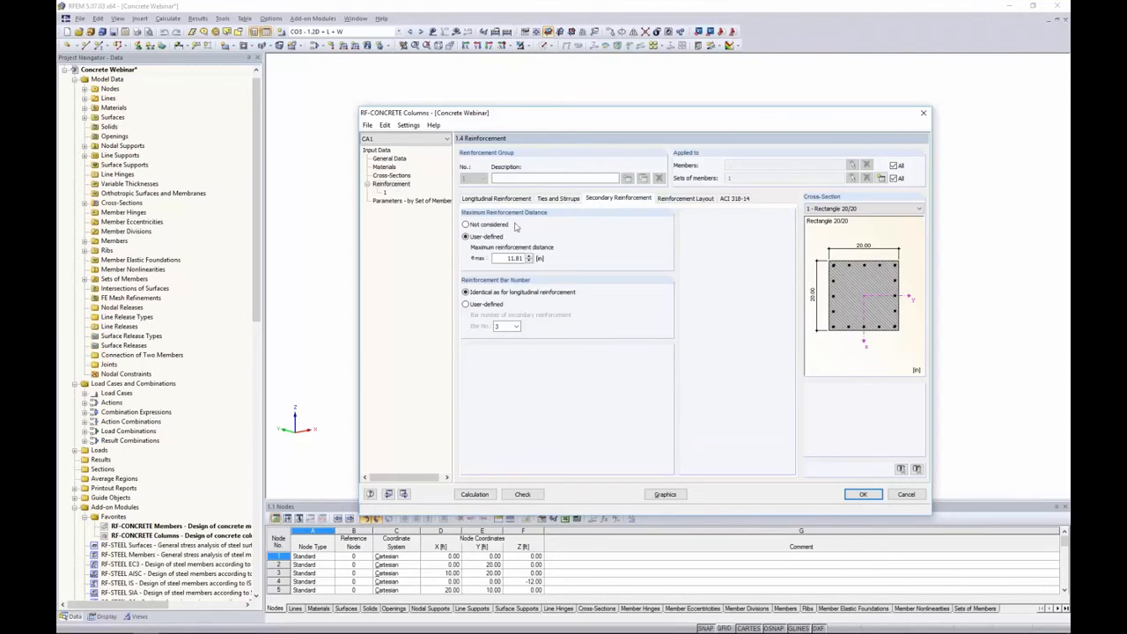
pyautogui.click(465, 225)
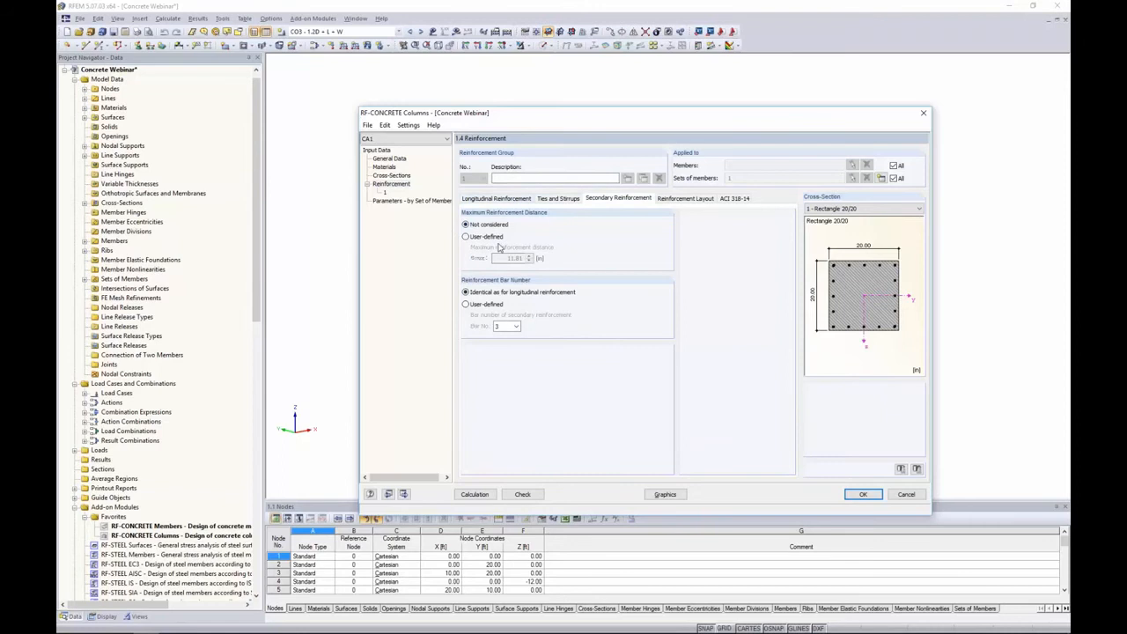
# - Define the concrete cover from the edge of rebar as 1.5 in in both directions, with bar No. 4 for preliminary design
pyautogui.click(688, 198)
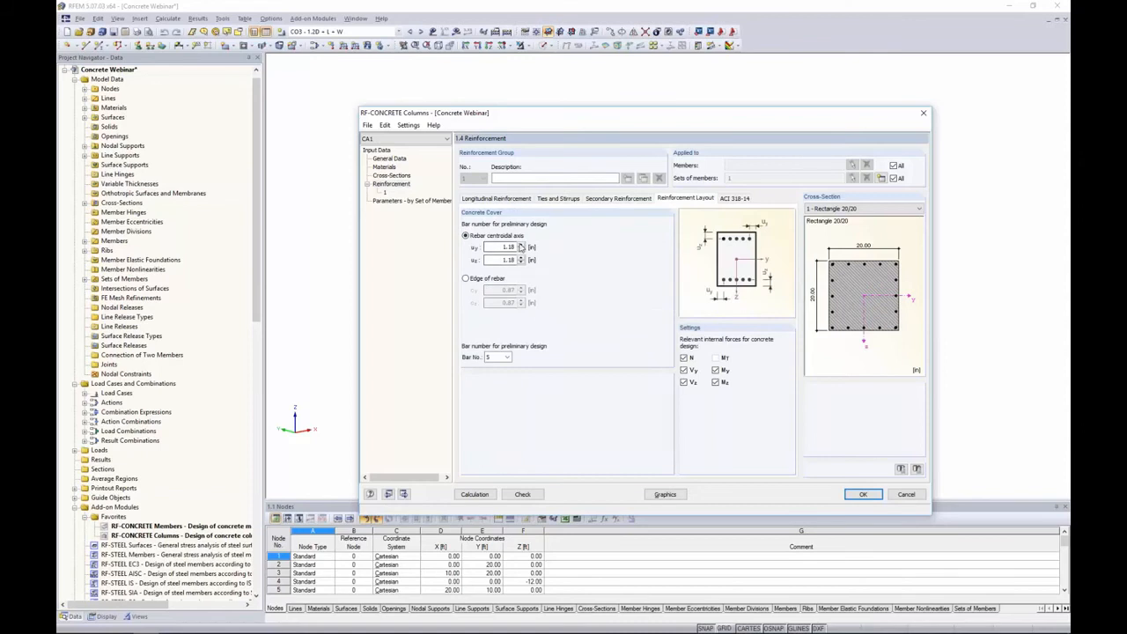
pyautogui.click(483, 282)
pyautogui.moveTo(487, 290); pyautogui.dragTo(527, 291)
pyautogui.write('1.5')
pyautogui.press('Tab')
pyautogui.write('1.5')
pyautogui.press('Tab')
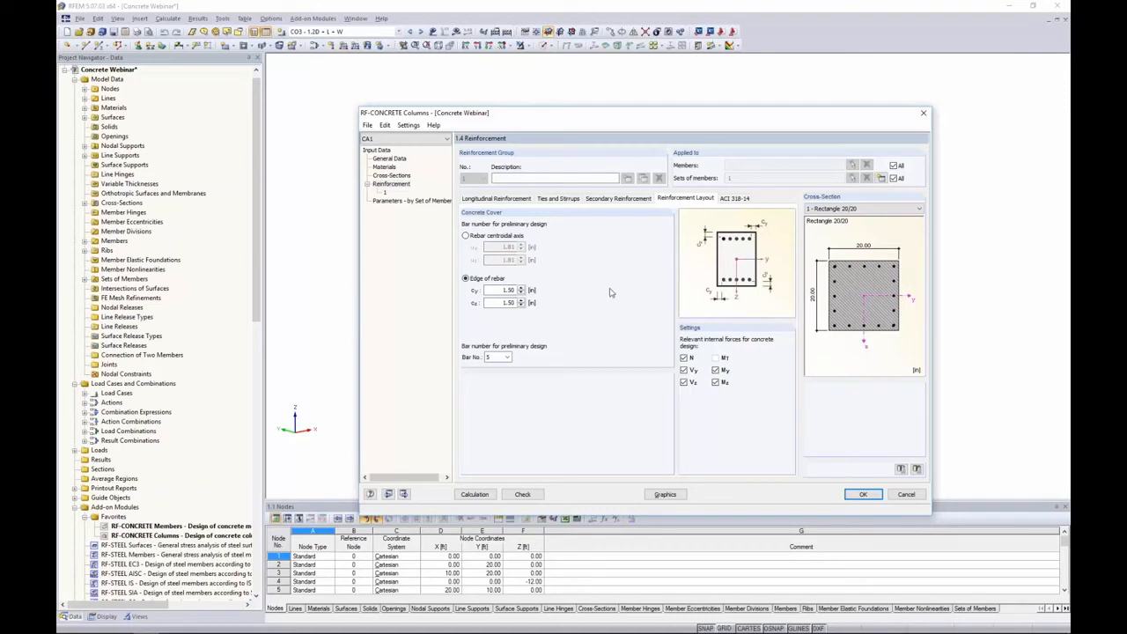
pyautogui.click(497, 359)
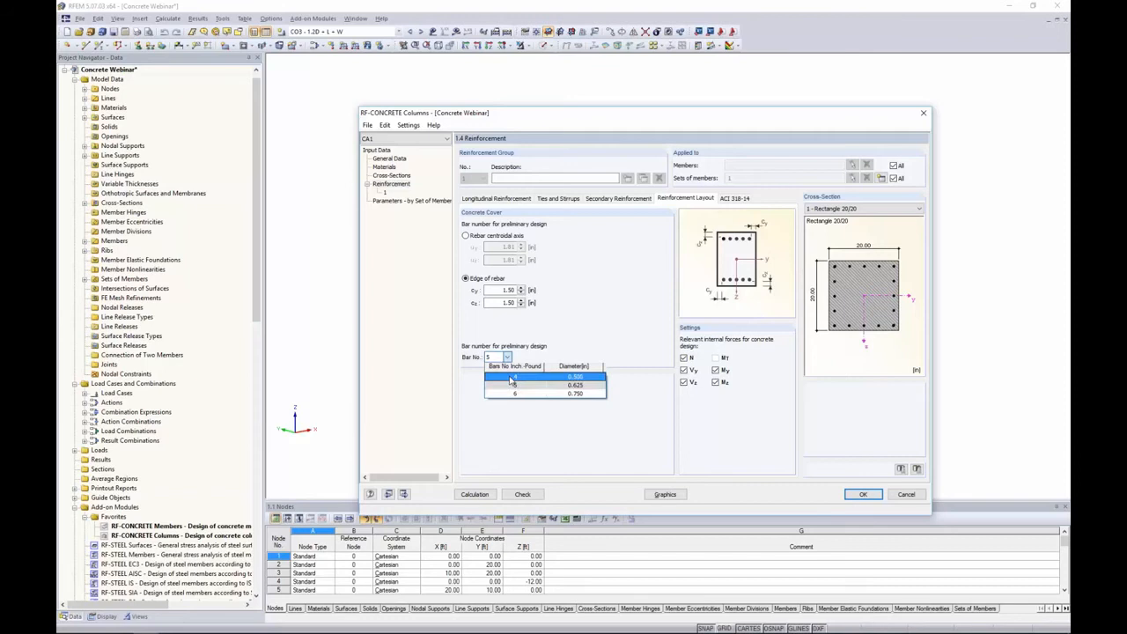
pyautogui.click(512, 377)
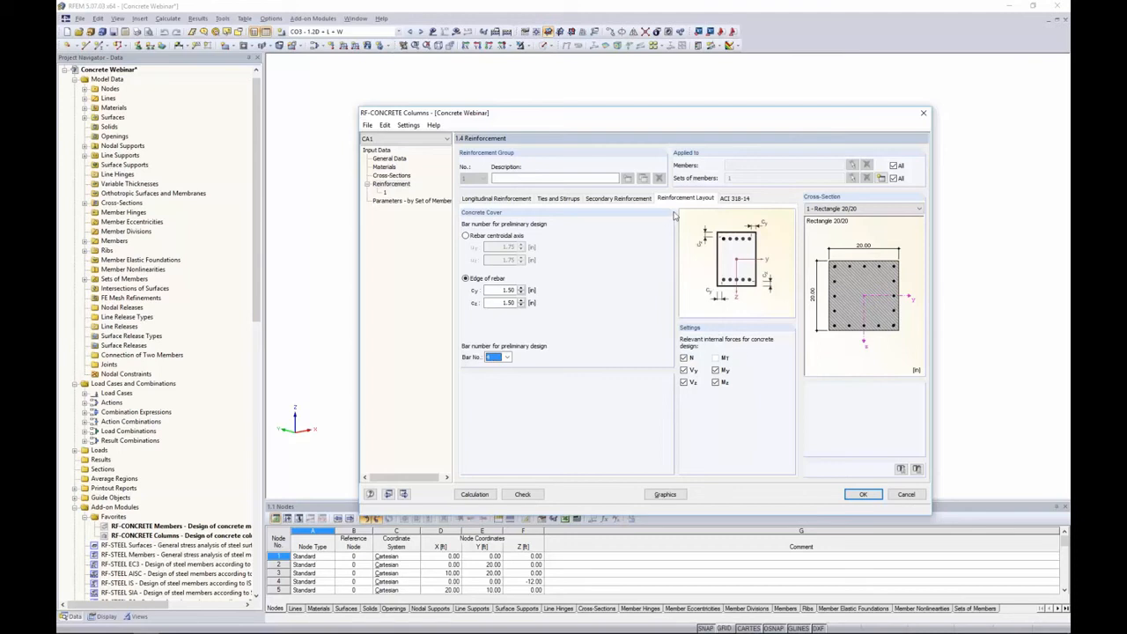
# - Review the ACI 318-14 reinforcement settings and the column parameters by set of members, then close the module with its settings accepted
pyautogui.click(731, 201)
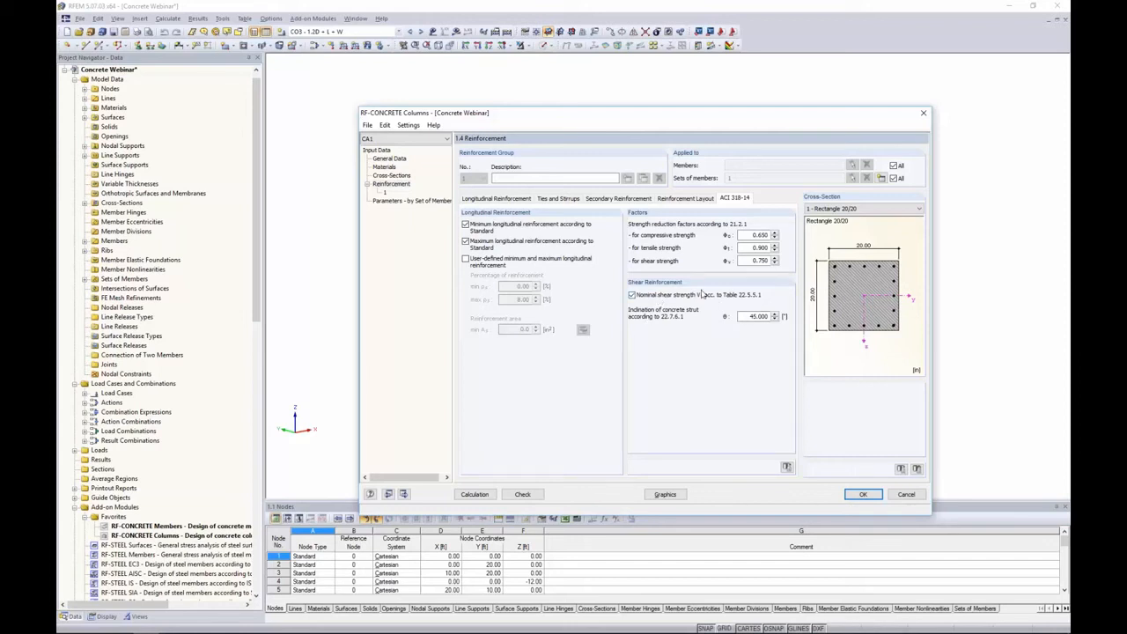
pyautogui.click(433, 201)
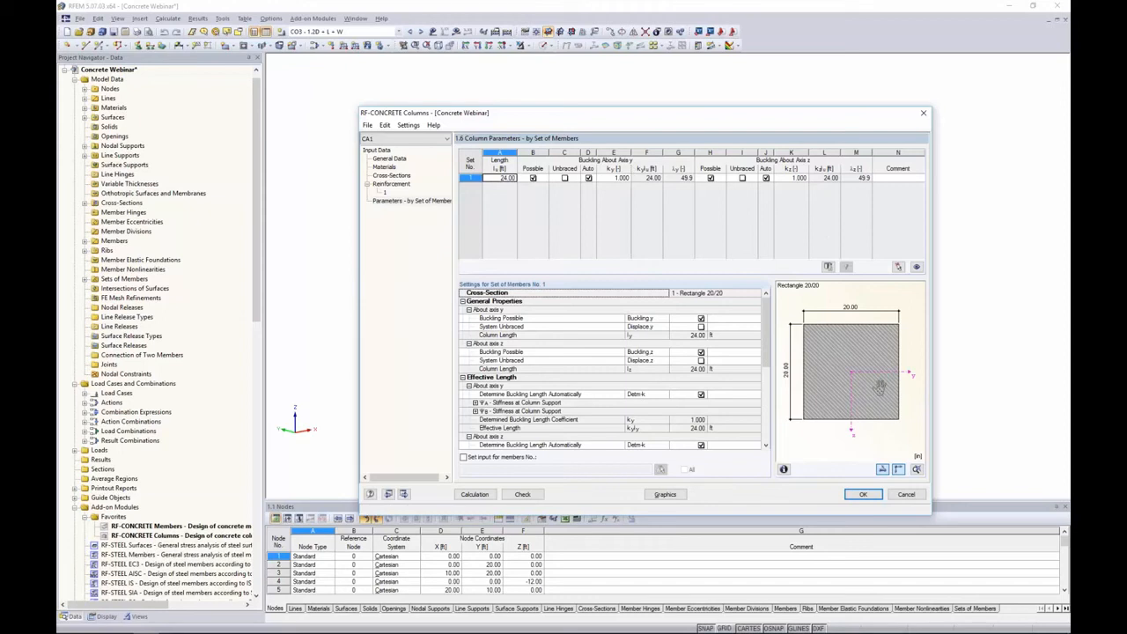
pyautogui.click(863, 494)
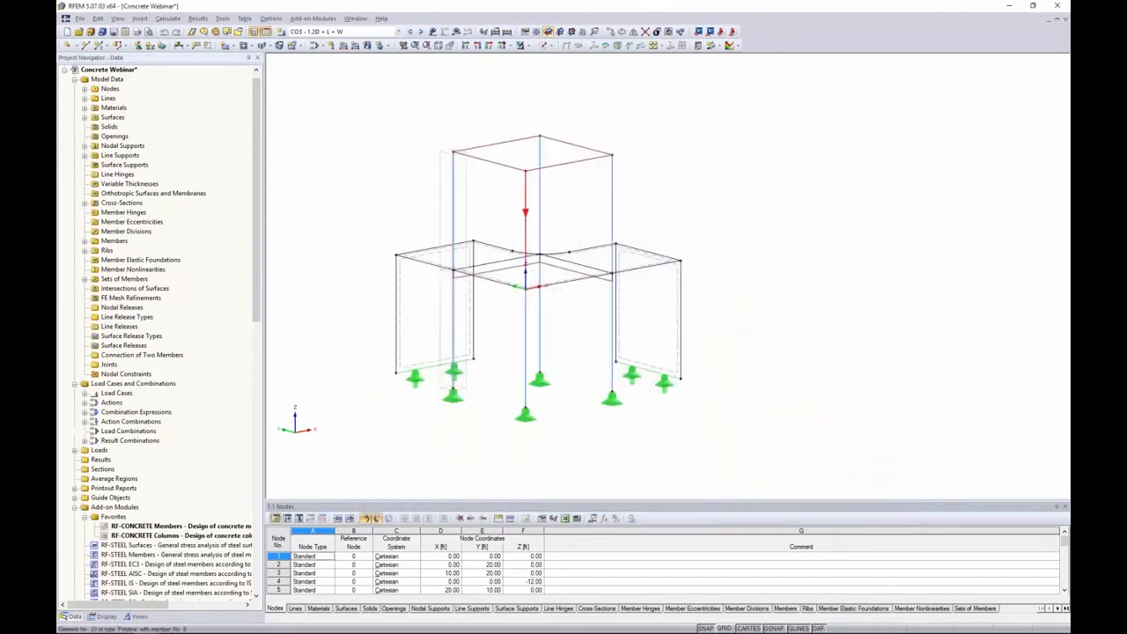
# - Show the local axis systems of the members and render the frame as a solid transparent model
pyautogui.rightClick(525, 223)
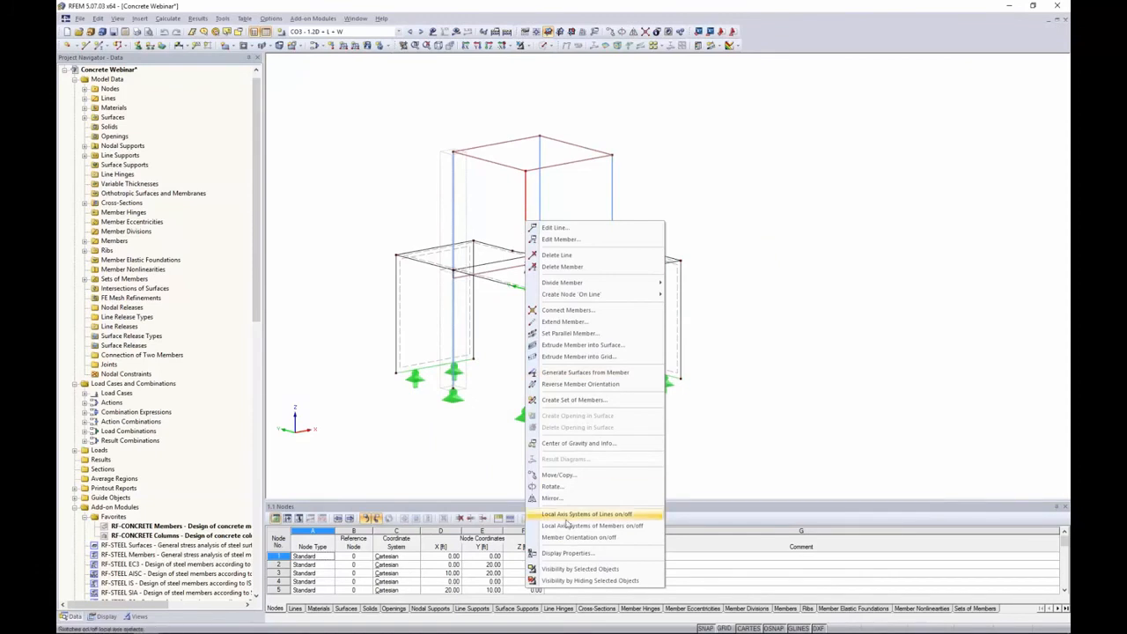
pyautogui.click(592, 525)
pyautogui.scroll(5, 467, 224)
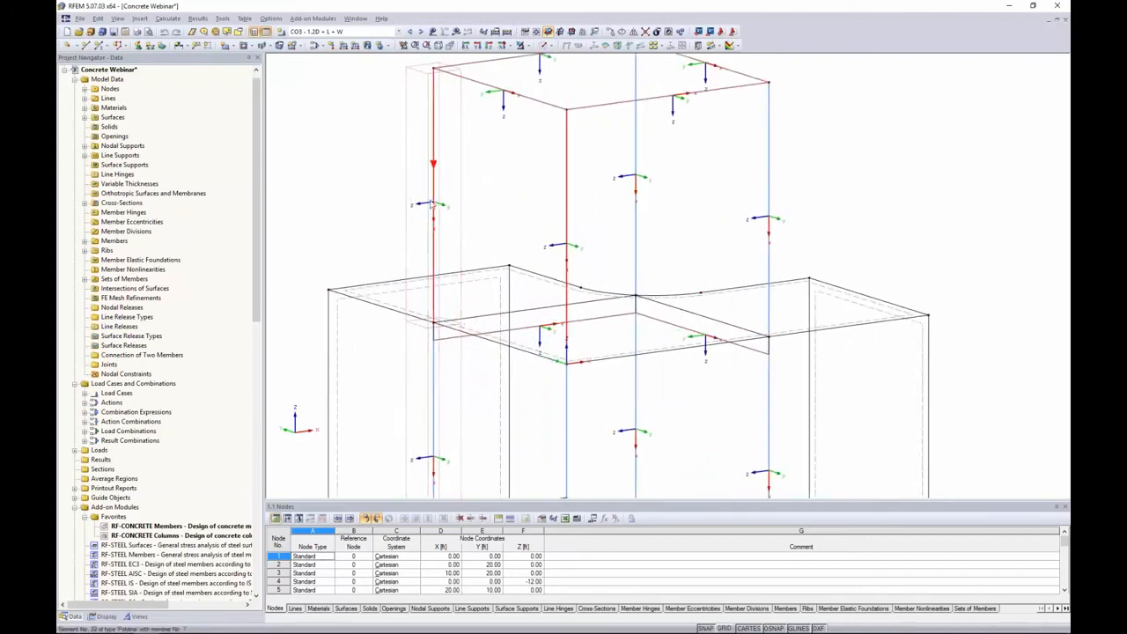
pyautogui.click(540, 45)
pyautogui.click(599, 82)
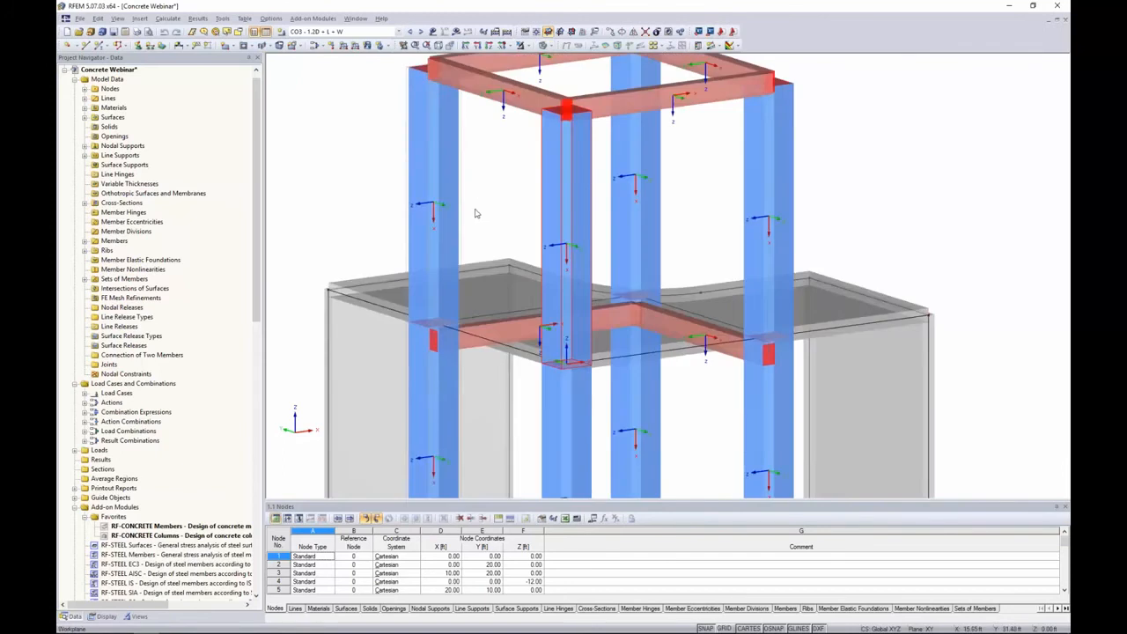
pyautogui.scroll(-5, 475, 213)
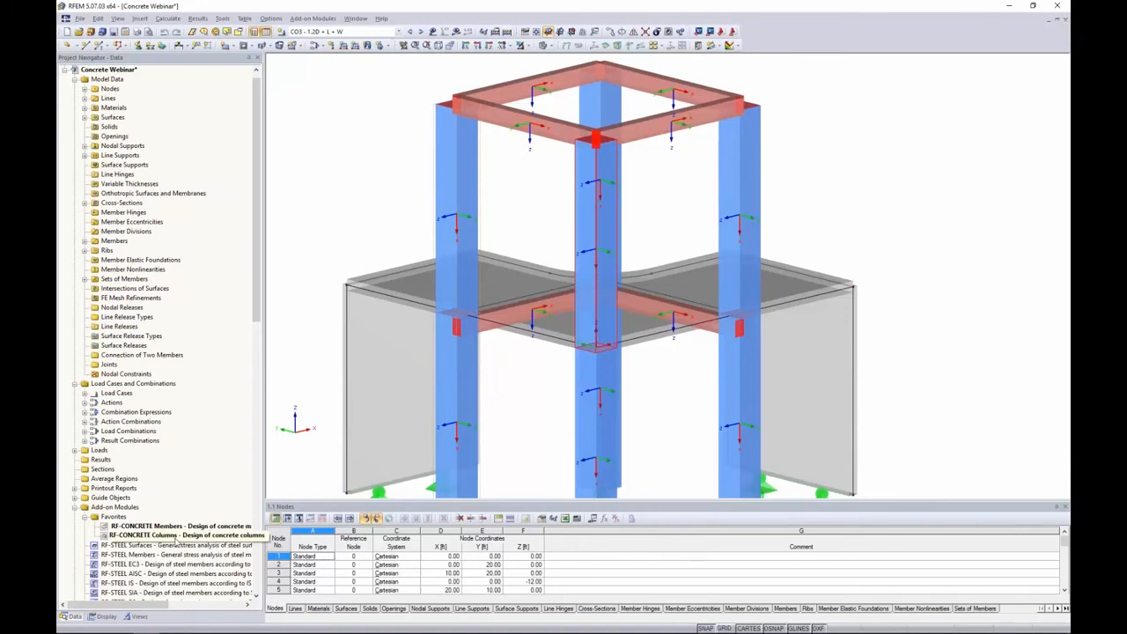
# - Reopen RF-CONCRETE Columns and disable possible buckling about both the y and z axes for set of members 1
pyautogui.doubleClick(176, 535)
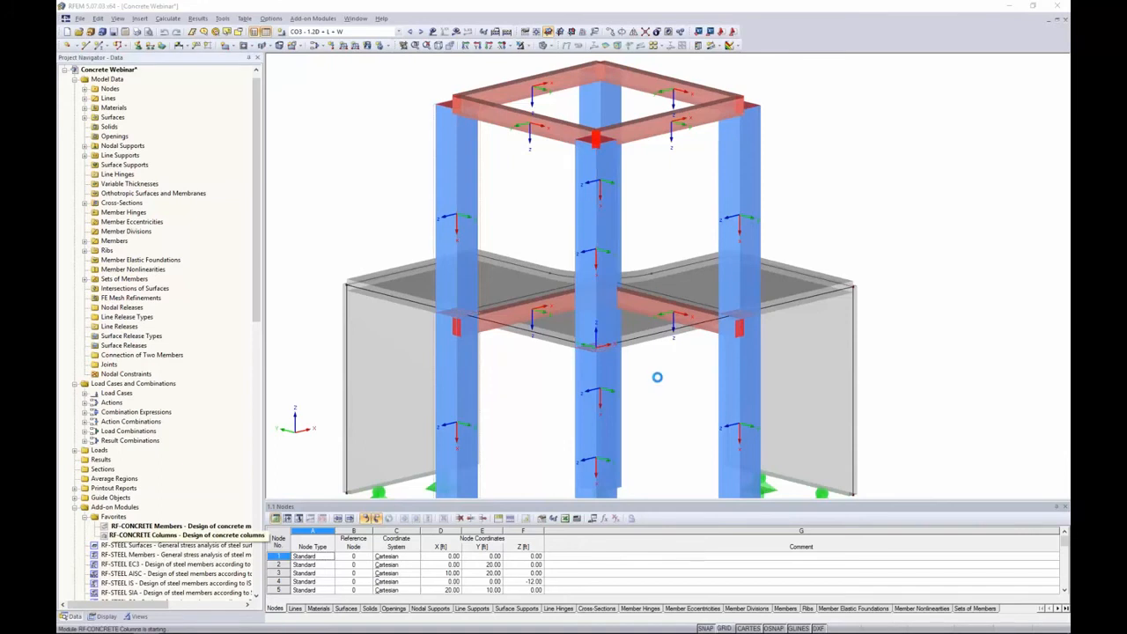
pyautogui.click(331, 208)
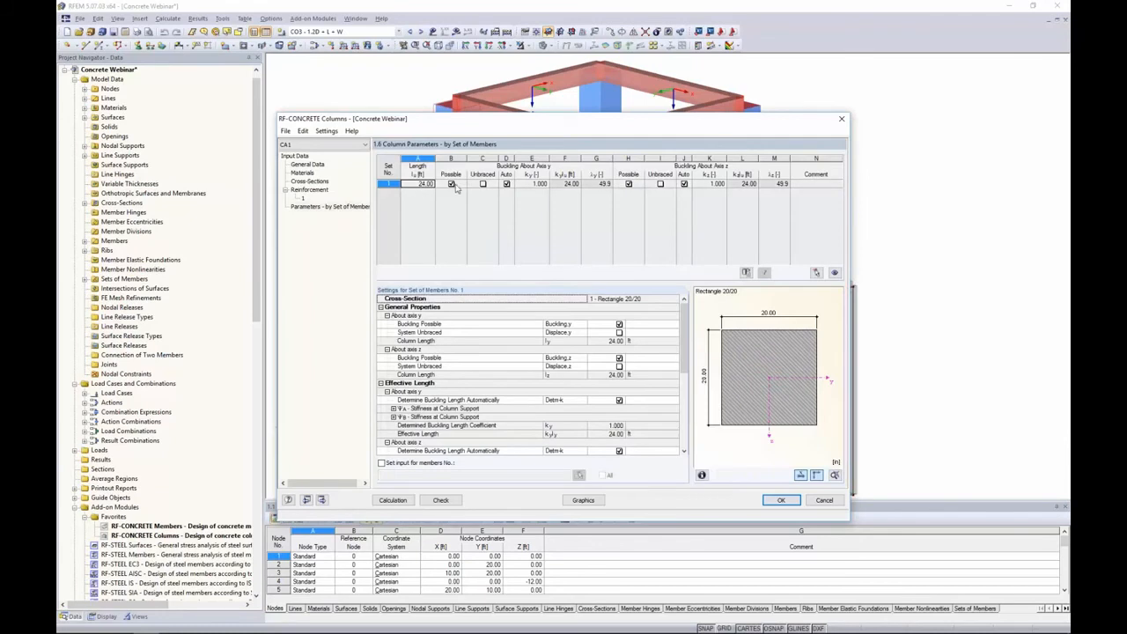
pyautogui.click(482, 184)
pyautogui.click(482, 184)
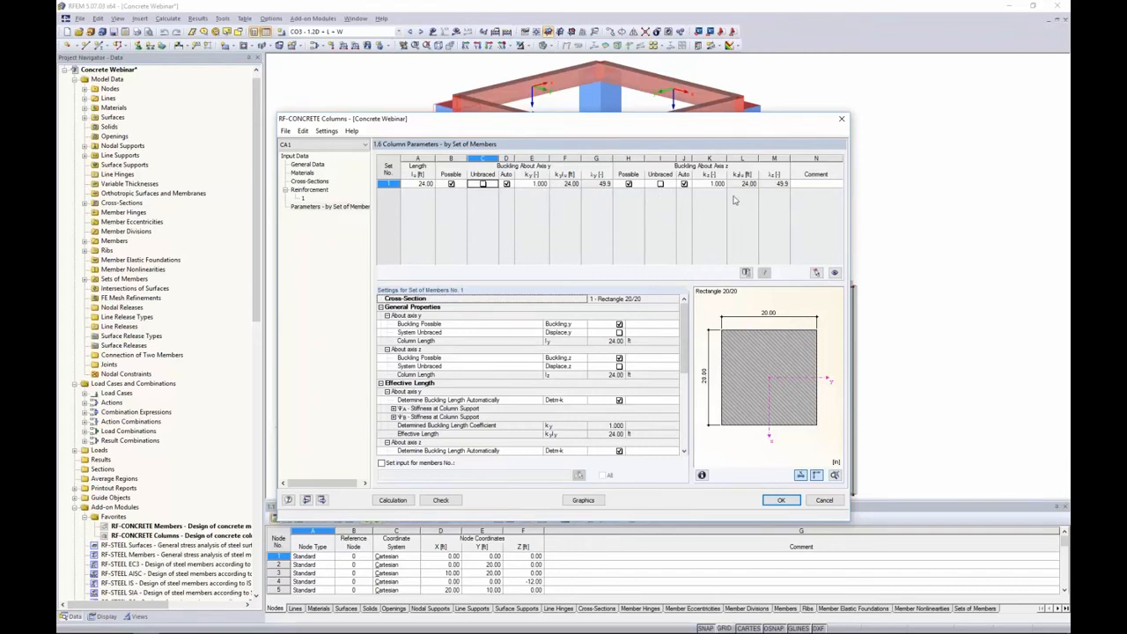
pyautogui.click(451, 184)
pyautogui.click(627, 183)
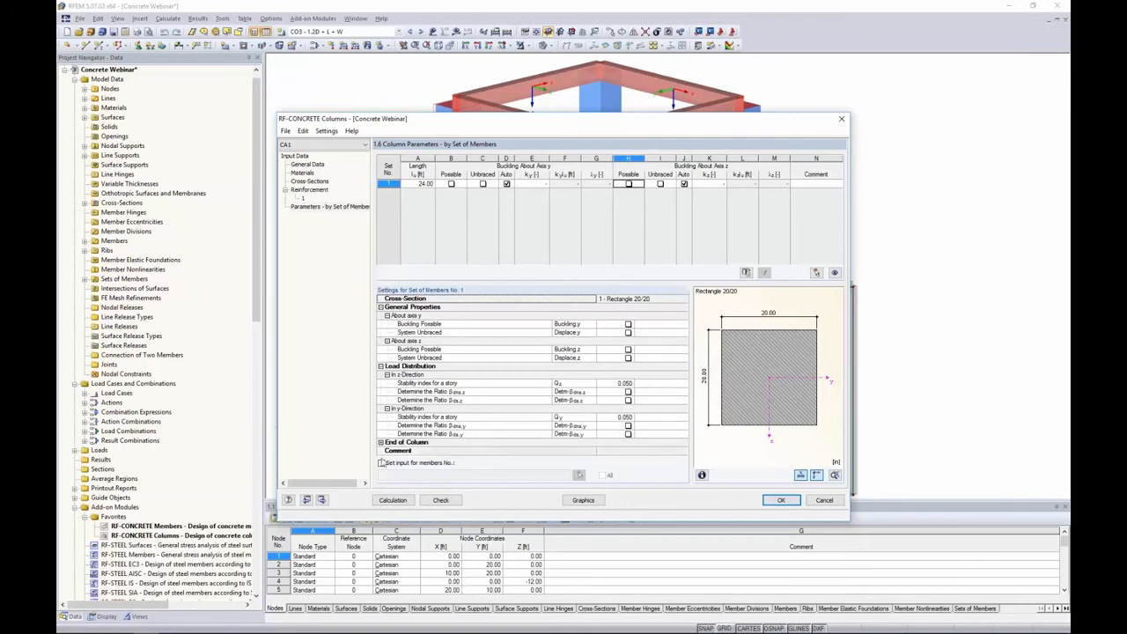
# - Run the column design calculation and examine the governing check's intermediate results and concrete stress diagram
pyautogui.click(396, 500)
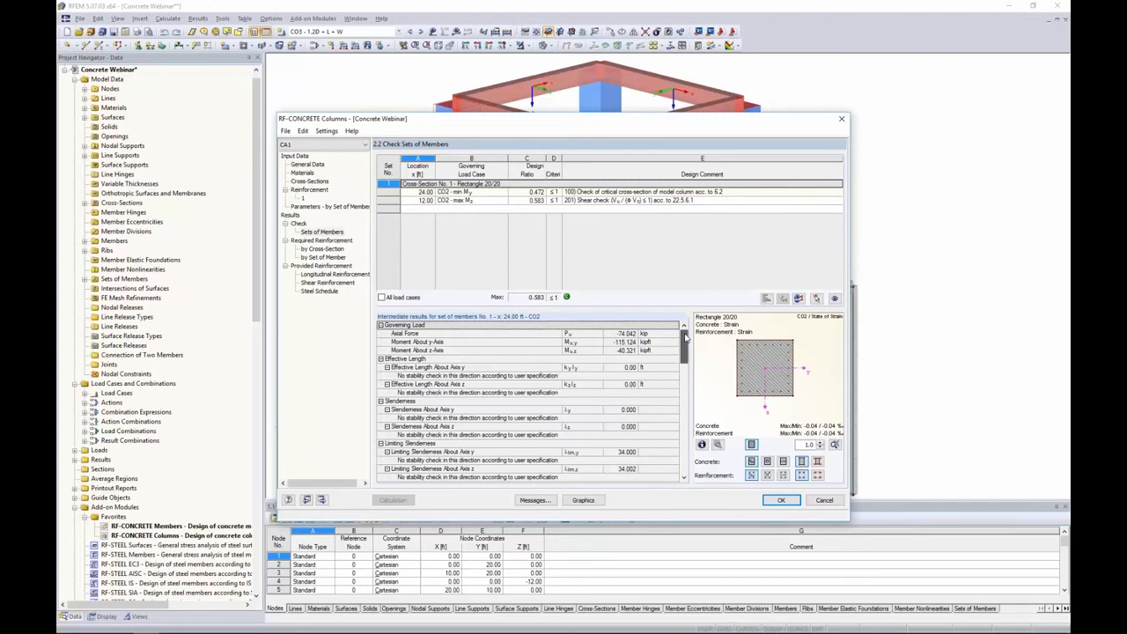
pyautogui.moveTo(685, 335); pyautogui.dragTo(691, 410)
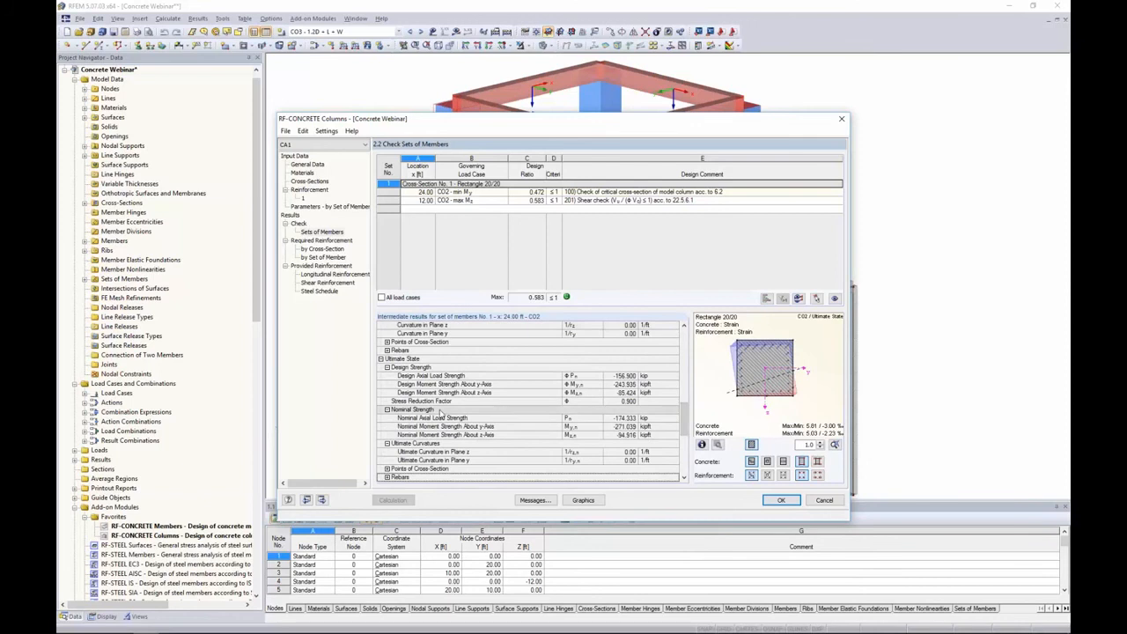
pyautogui.scroll(-5, 482, 384)
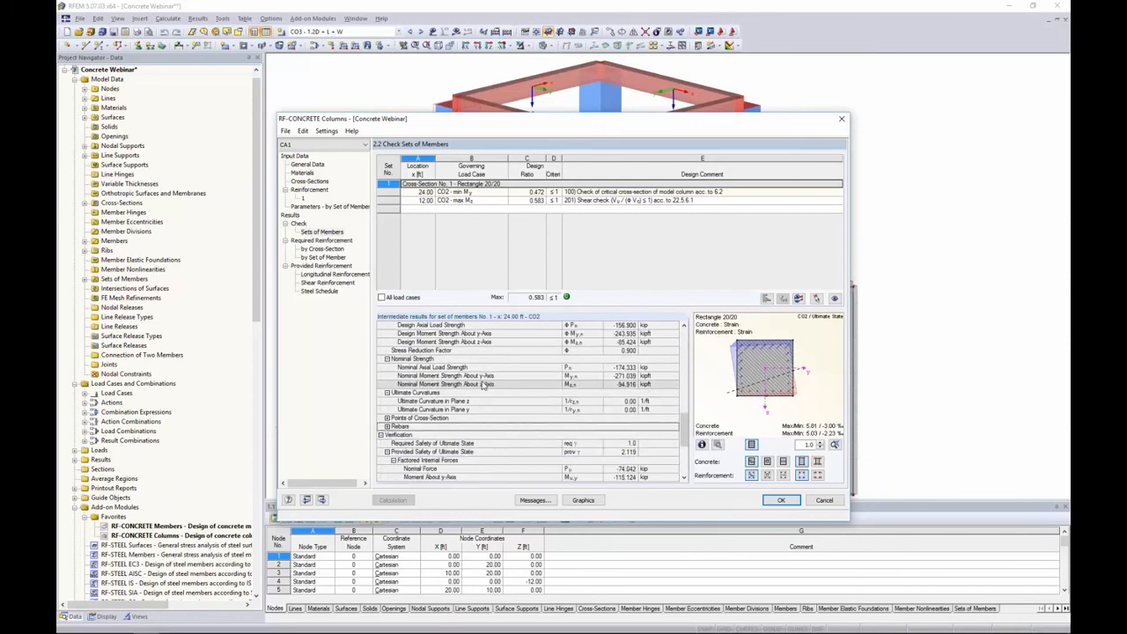
pyautogui.scroll(-2, 482, 384)
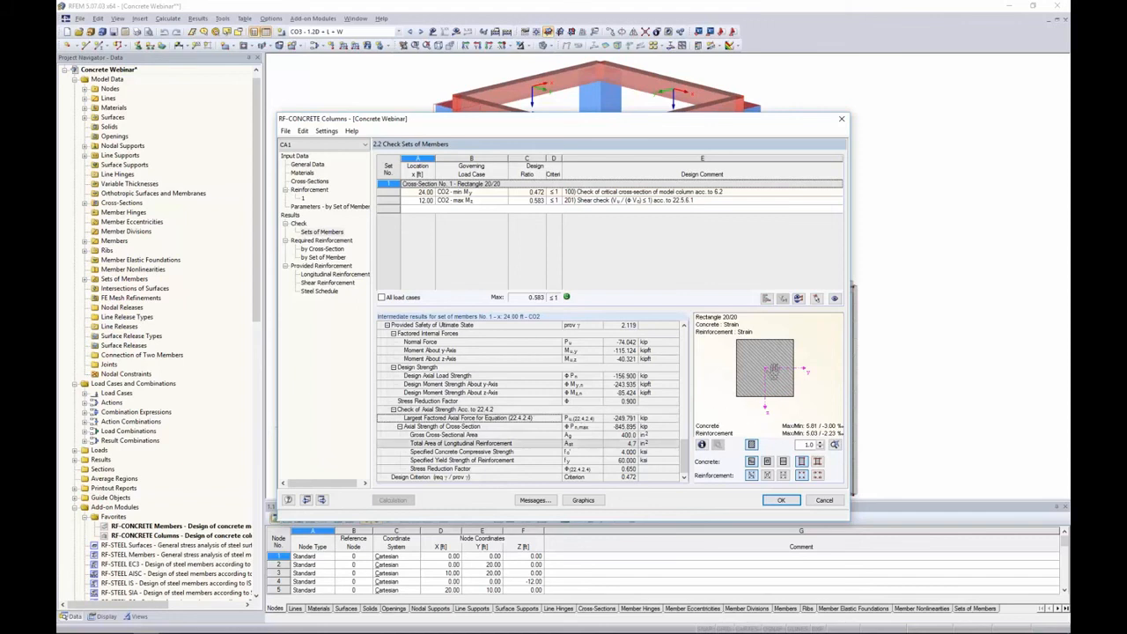
pyautogui.click(752, 461)
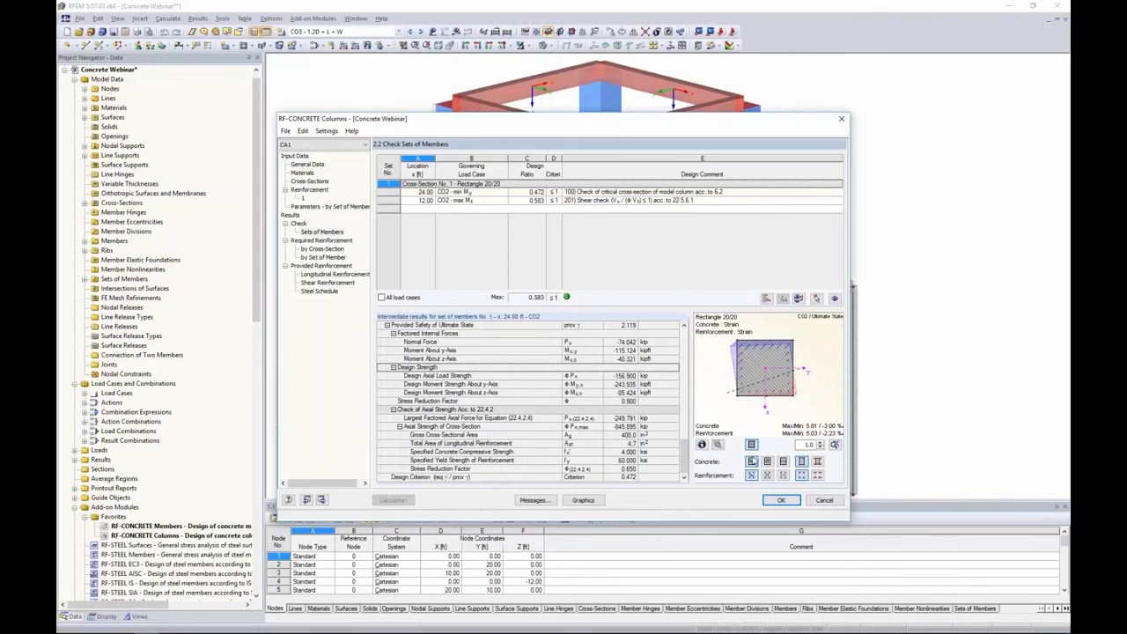
pyautogui.click(767, 462)
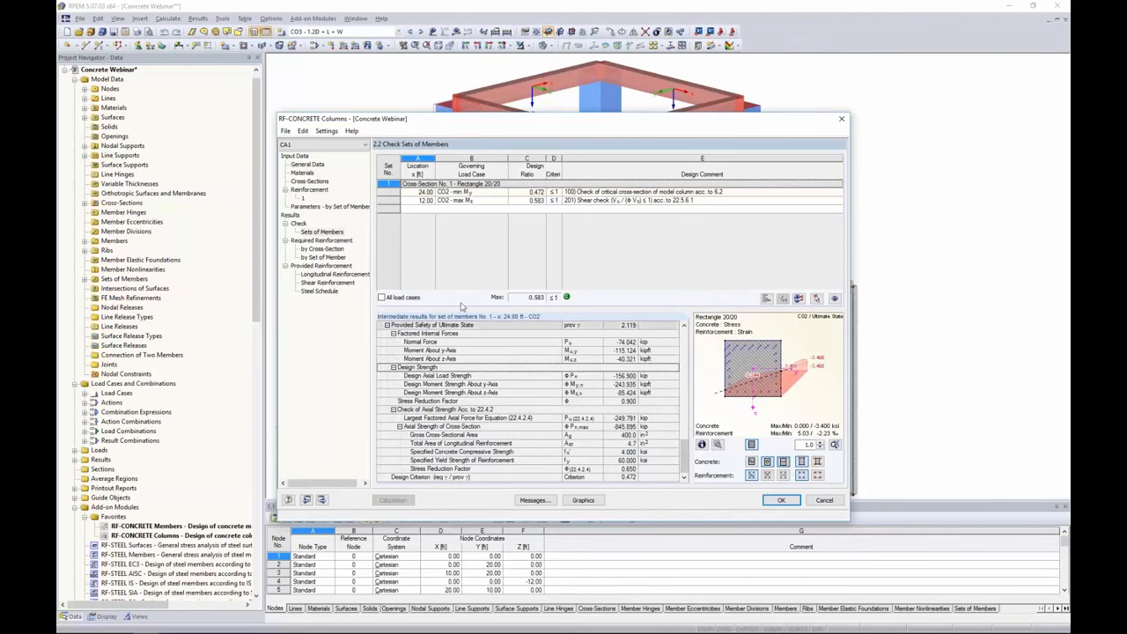
# - View the required longitudinal and shear reinforcement by cross-section, then open the 3D view of the provided longitudinal reinforcement
pyautogui.click(314, 249)
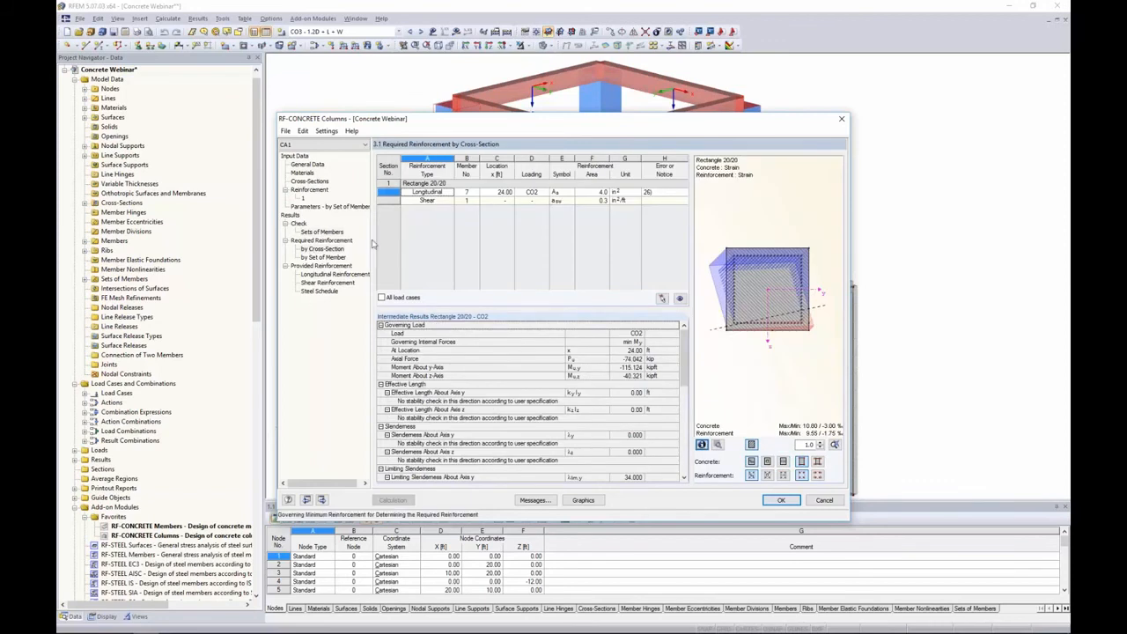
pyautogui.click(430, 201)
pyautogui.click(319, 274)
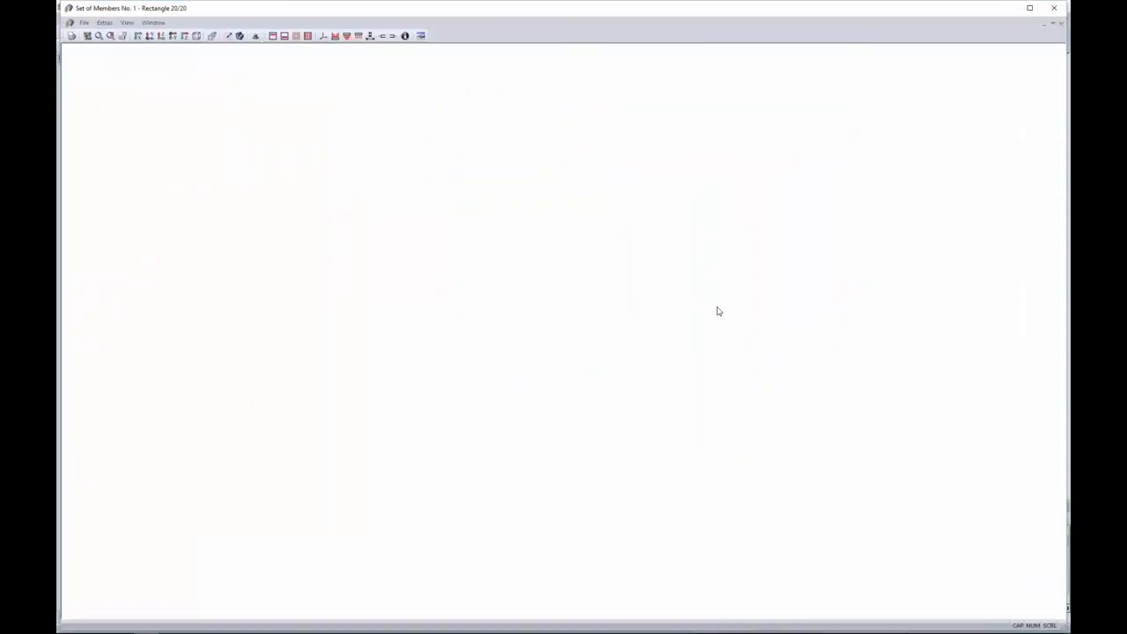
# - Inspect the column's reinforcement cage in 3D and view the longitudinal bars' anchorage and position settings without changing them
pyautogui.keyDown('ctrl'); pyautogui.moveTo(817, 354); pyautogui.dragTo(611, 204, button='middle'); pyautogui.keyUp('ctrl')
pyautogui.scroll(5, 737, 289)
pyautogui.scroll(-4, 737, 290)
pyautogui.keyDown('ctrl'); pyautogui.moveTo(737, 291); pyautogui.dragTo(721, 481, button='middle'); pyautogui.keyUp('ctrl')
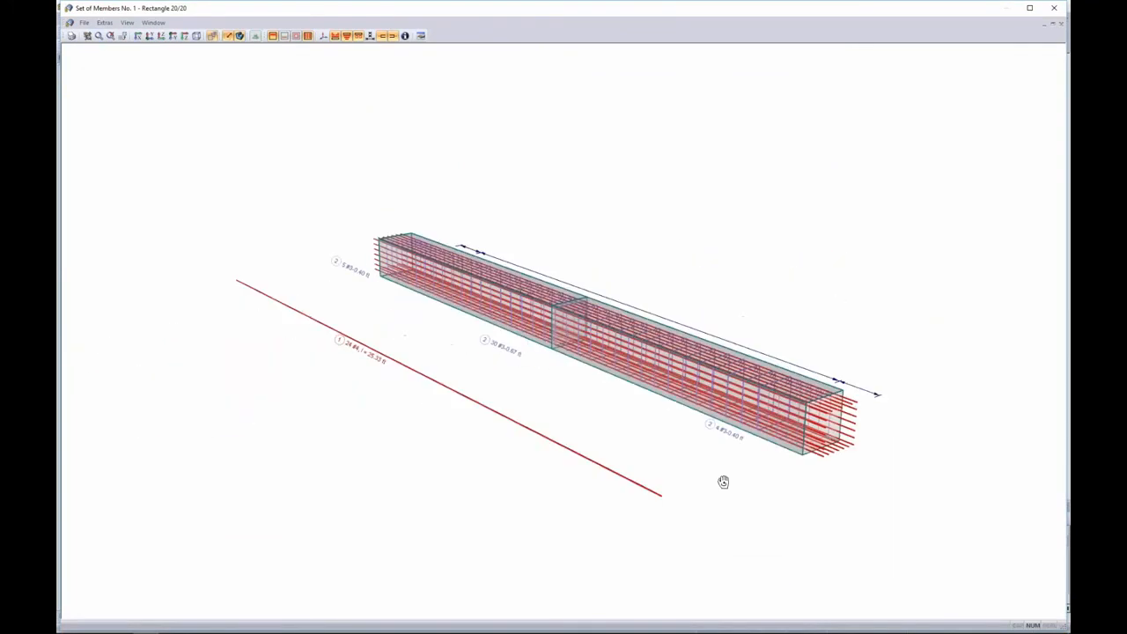
pyautogui.doubleClick(377, 362)
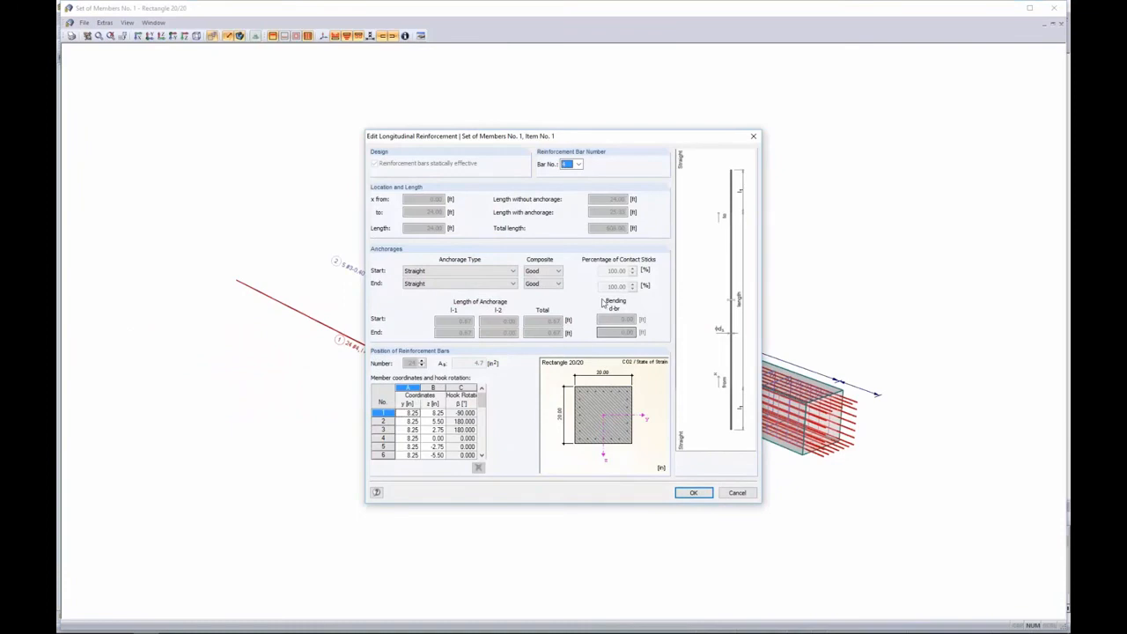
pyautogui.click(734, 493)
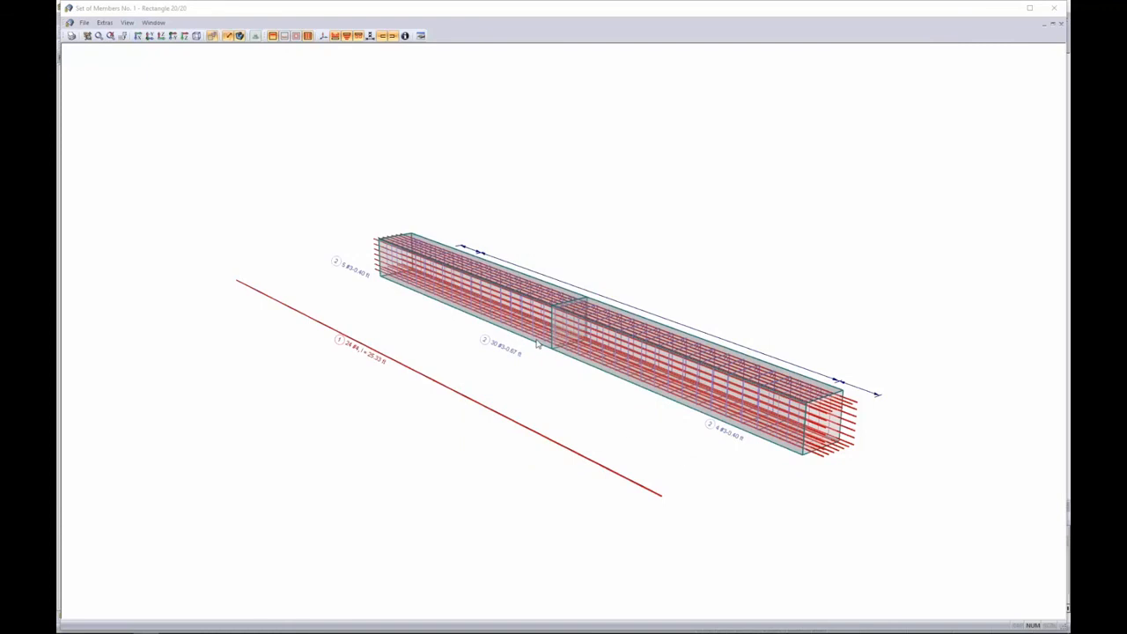
pyautogui.click(1054, 8)
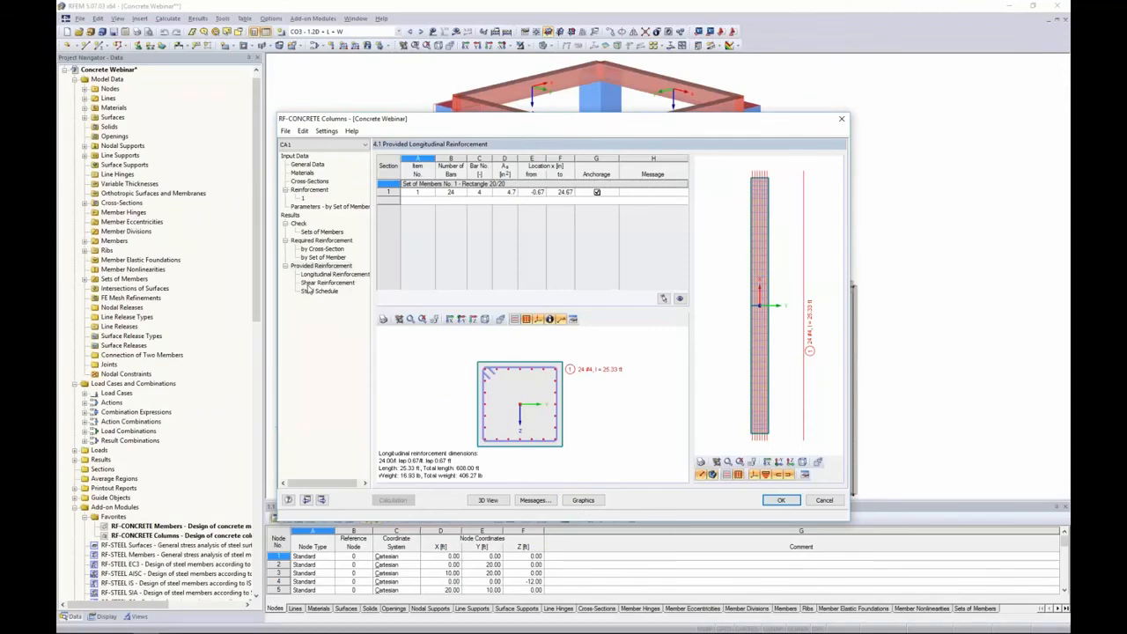
# - Display the column's provided reinforcement graphically on the frame model, expand the required reinforcement results, and examine the reinforced column
pyautogui.click(582, 500)
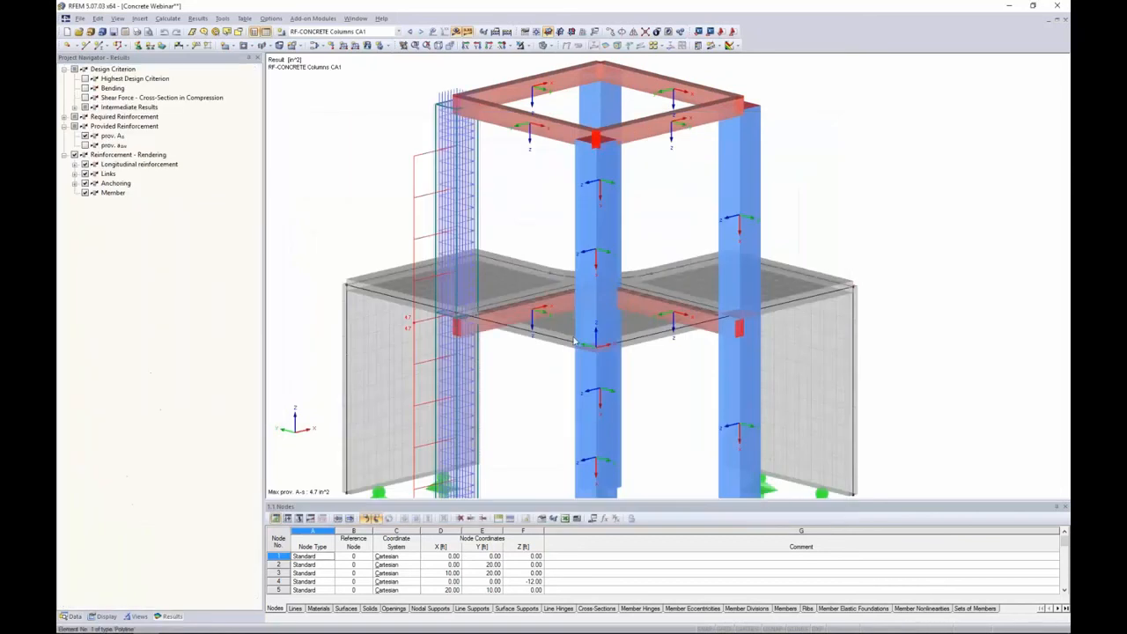
pyautogui.moveTo(527, 242); pyautogui.dragTo(586, 213, button='middle')
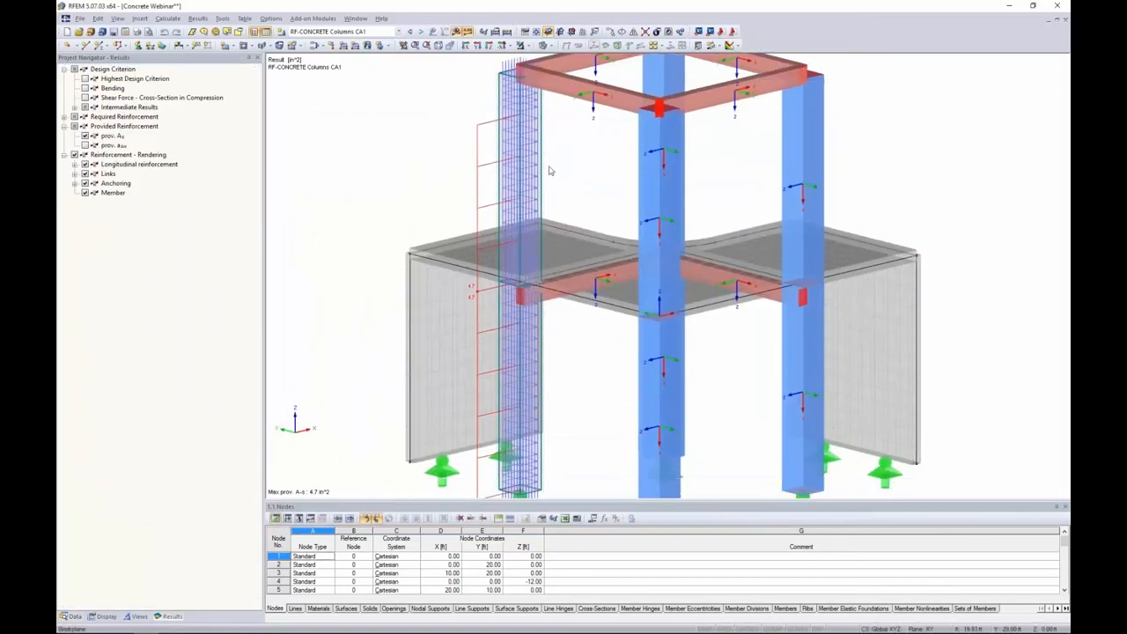
pyautogui.click(64, 117)
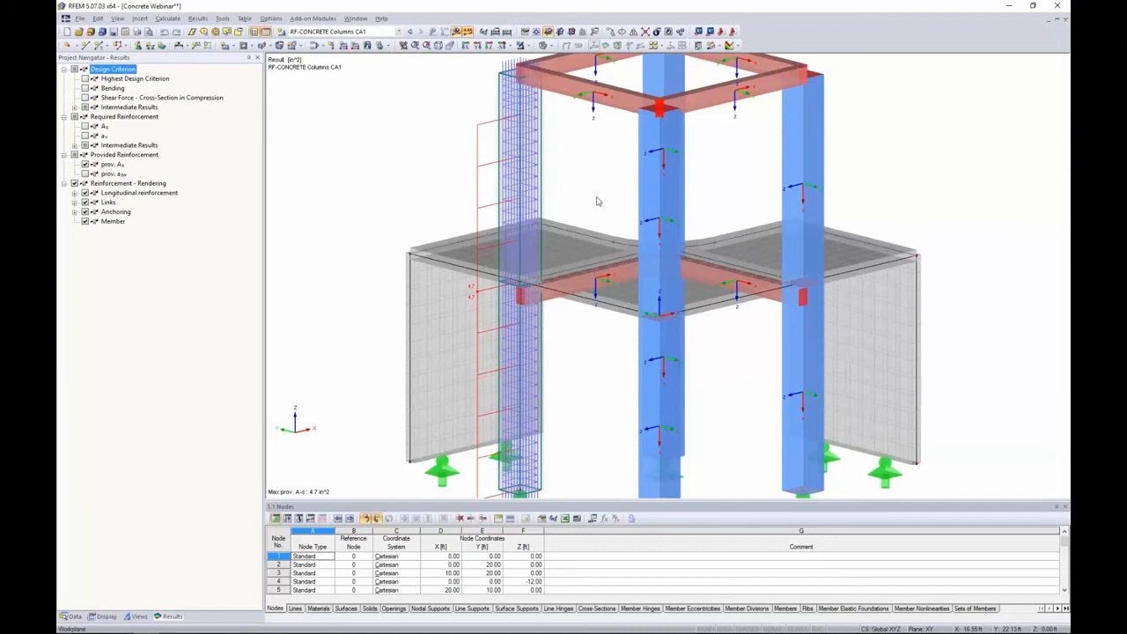
pyautogui.keyDown('ctrl'); pyautogui.moveTo(595, 204); pyautogui.dragTo(644, 219, button='middle'); pyautogui.keyUp('ctrl')
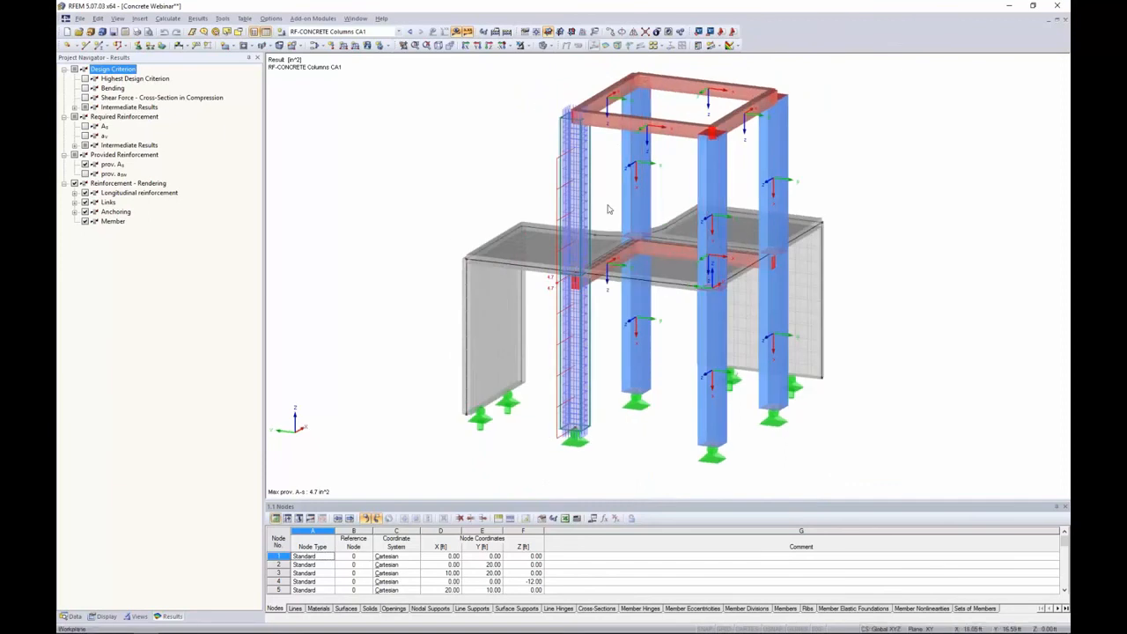
# - Return to the project data tree and look through the available steel and concrete add-on modules
pyautogui.click(74, 616)
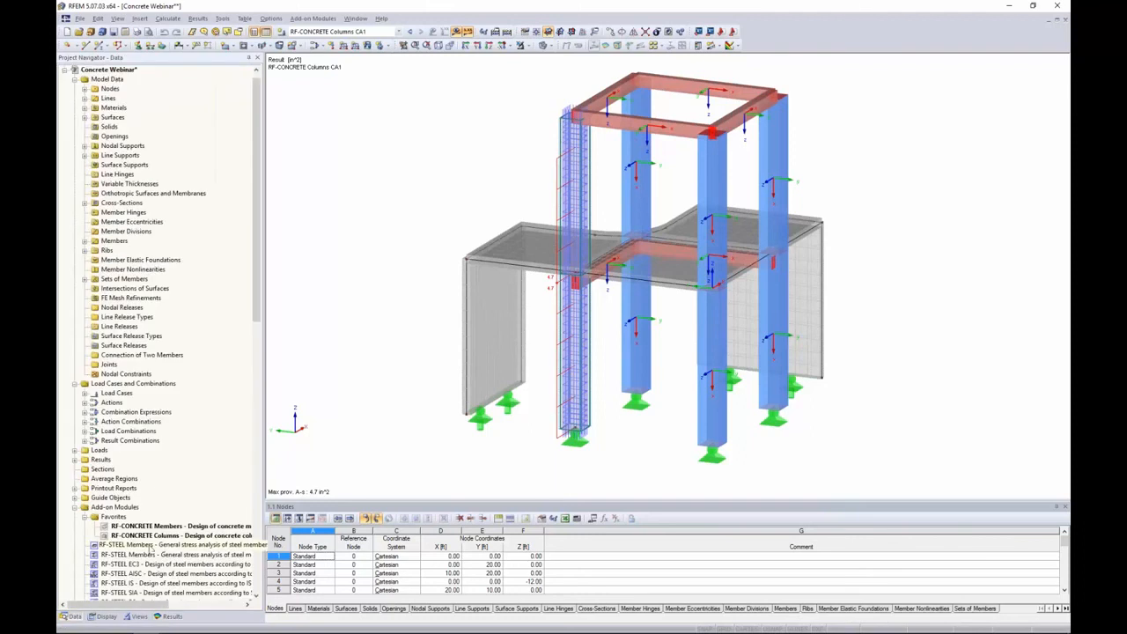
pyautogui.scroll(-7, 167, 354)
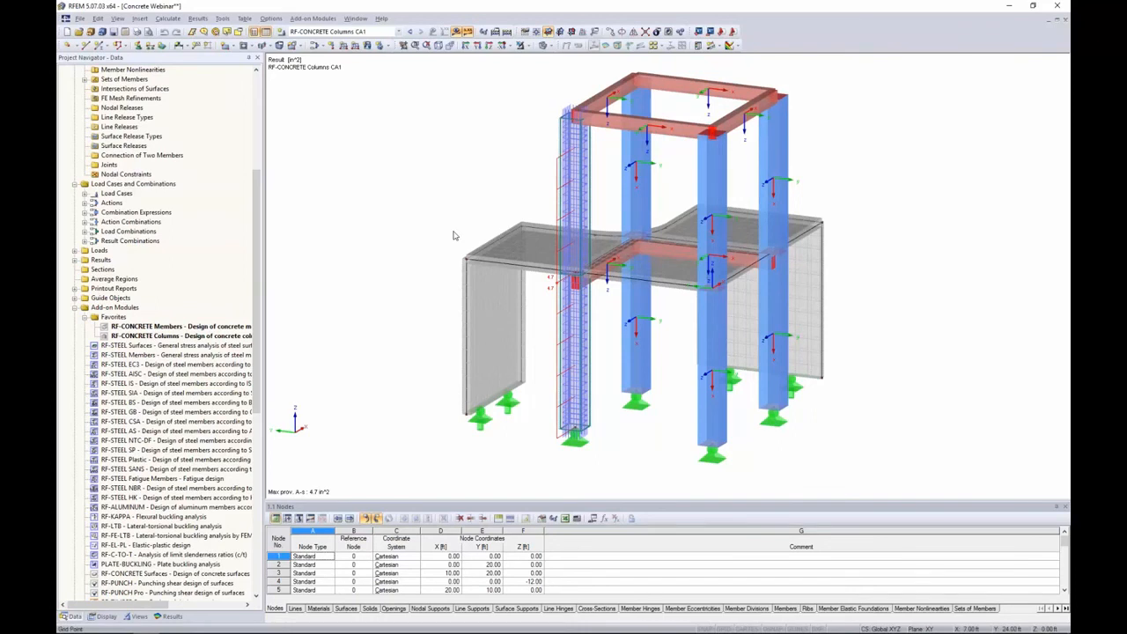
pyautogui.hotkey('alt', 'Tab')
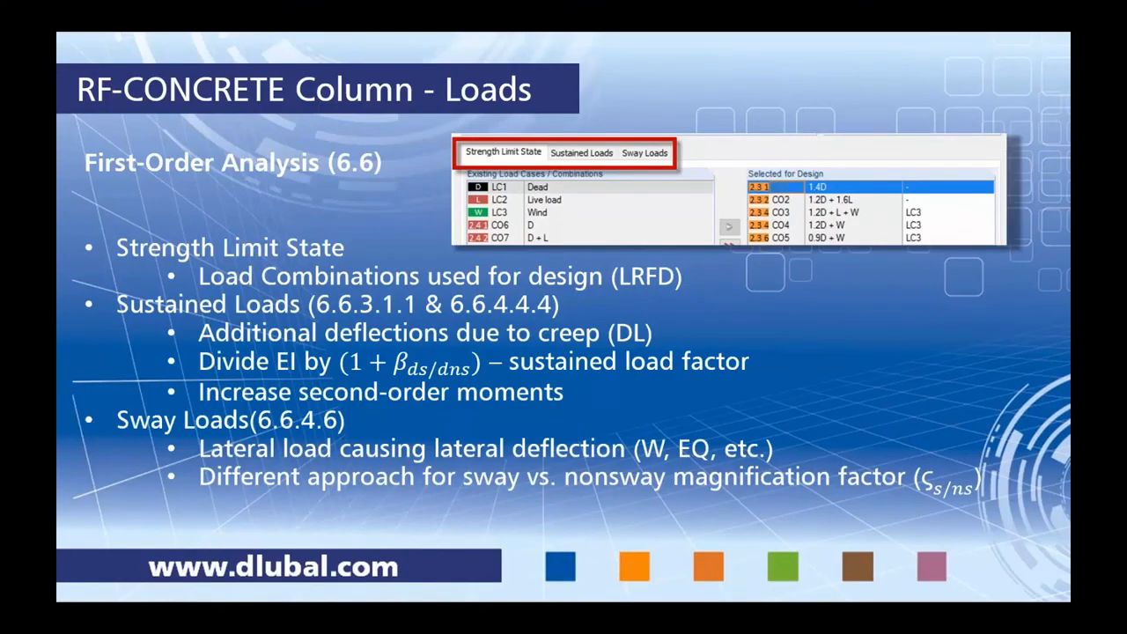
pyautogui.press('Right')
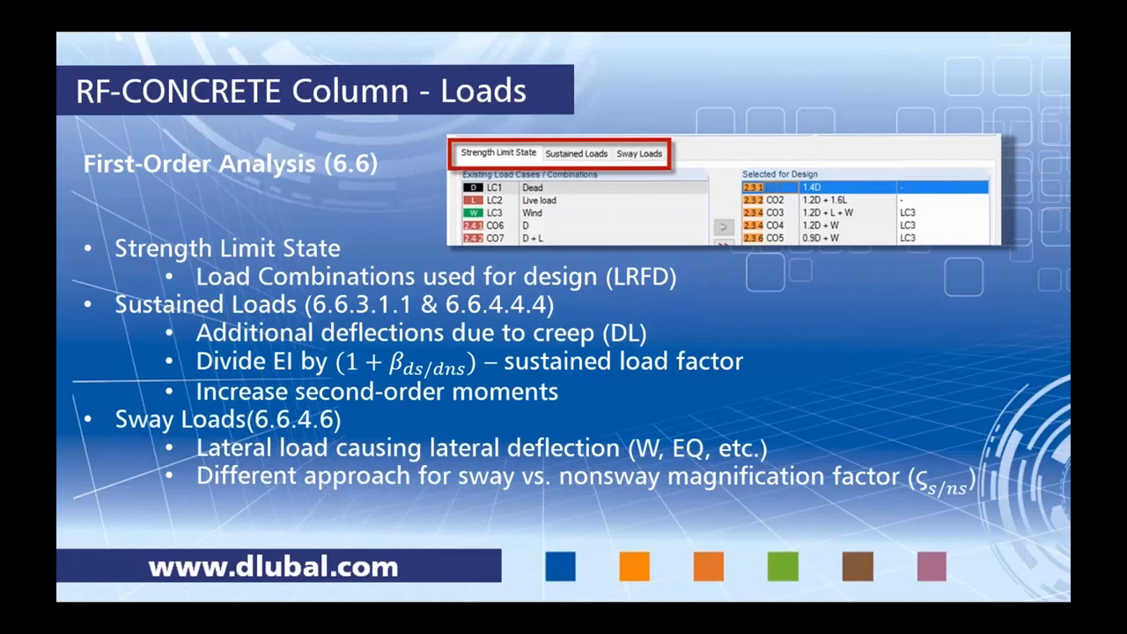